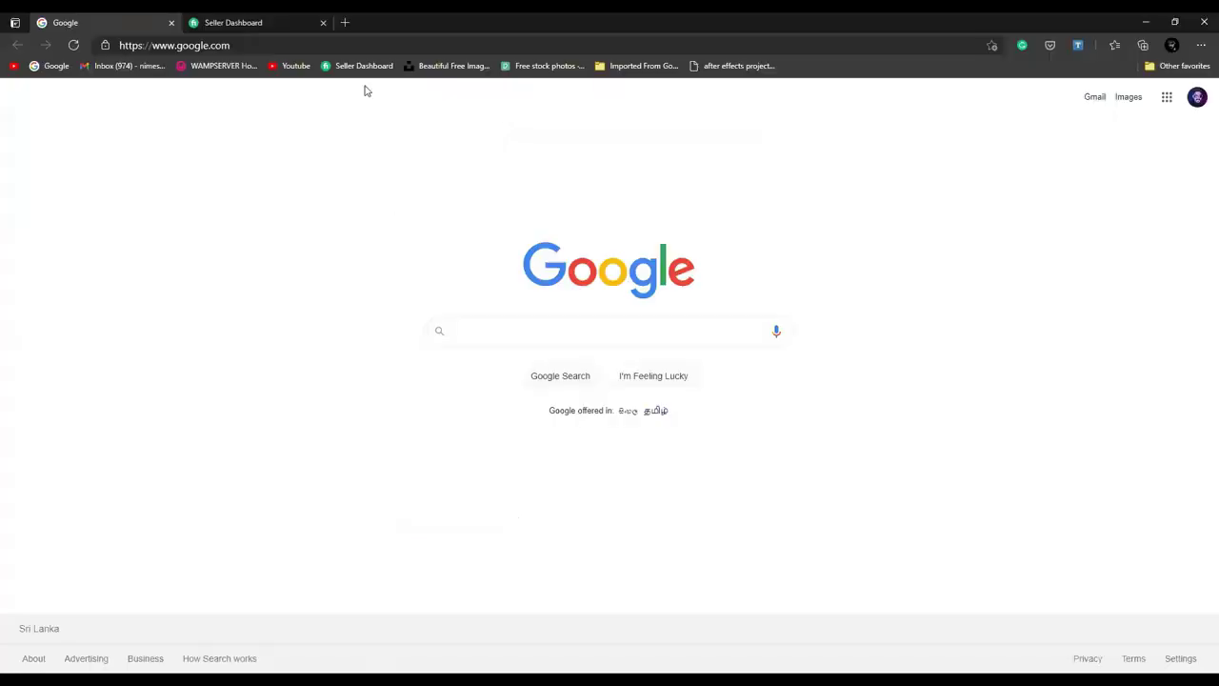
Step: Open the Fiverr seller dashboard and go to the seller's own profile page with its active gigs
{"action": "left_click", "coordinate": [355, 66]}
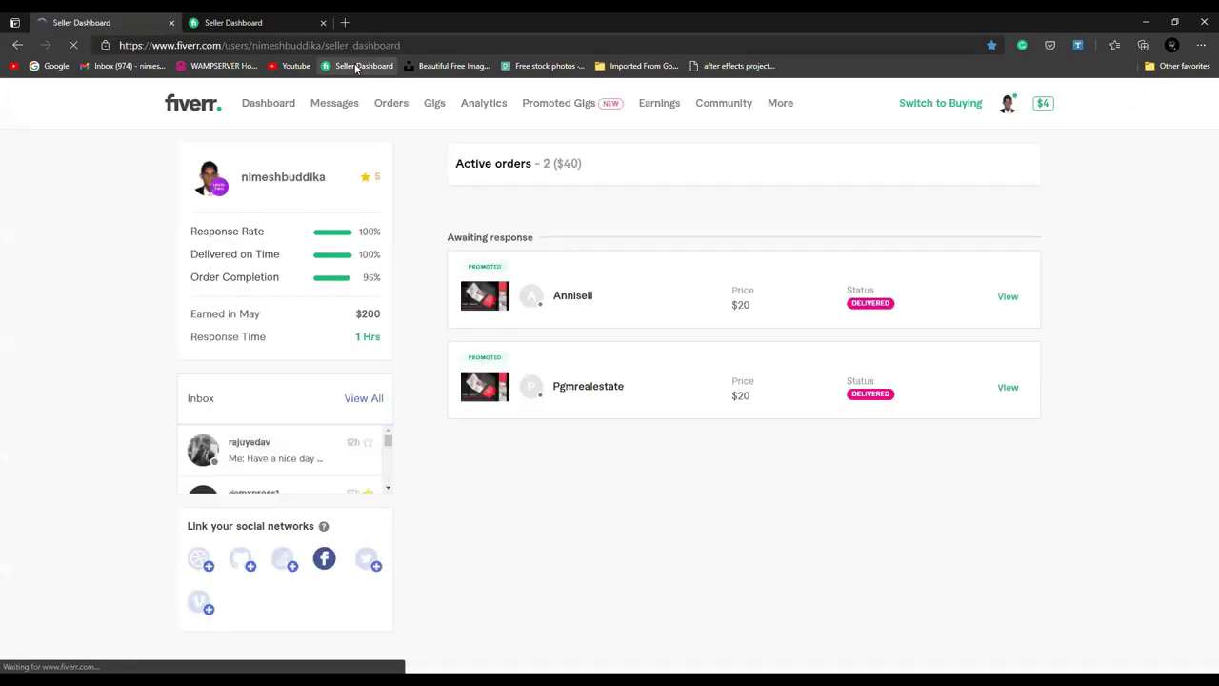
{"action": "mouse_move", "coordinate": [987, 109]}
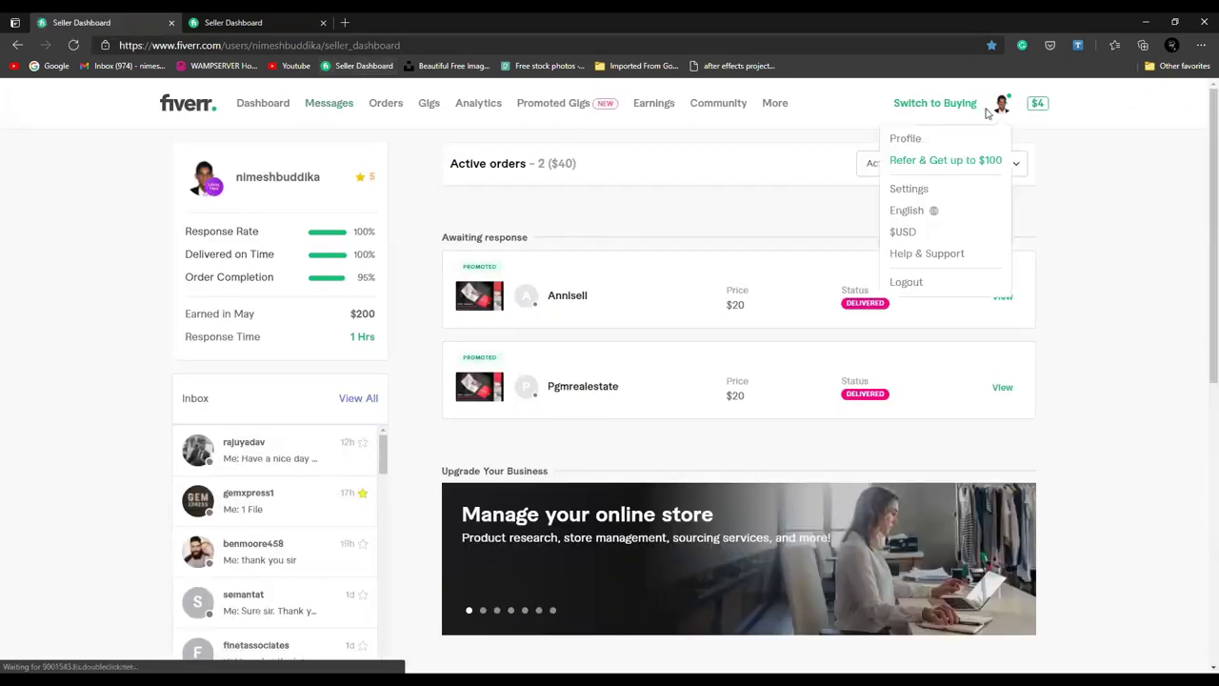
{"action": "left_click", "coordinate": [928, 149]}
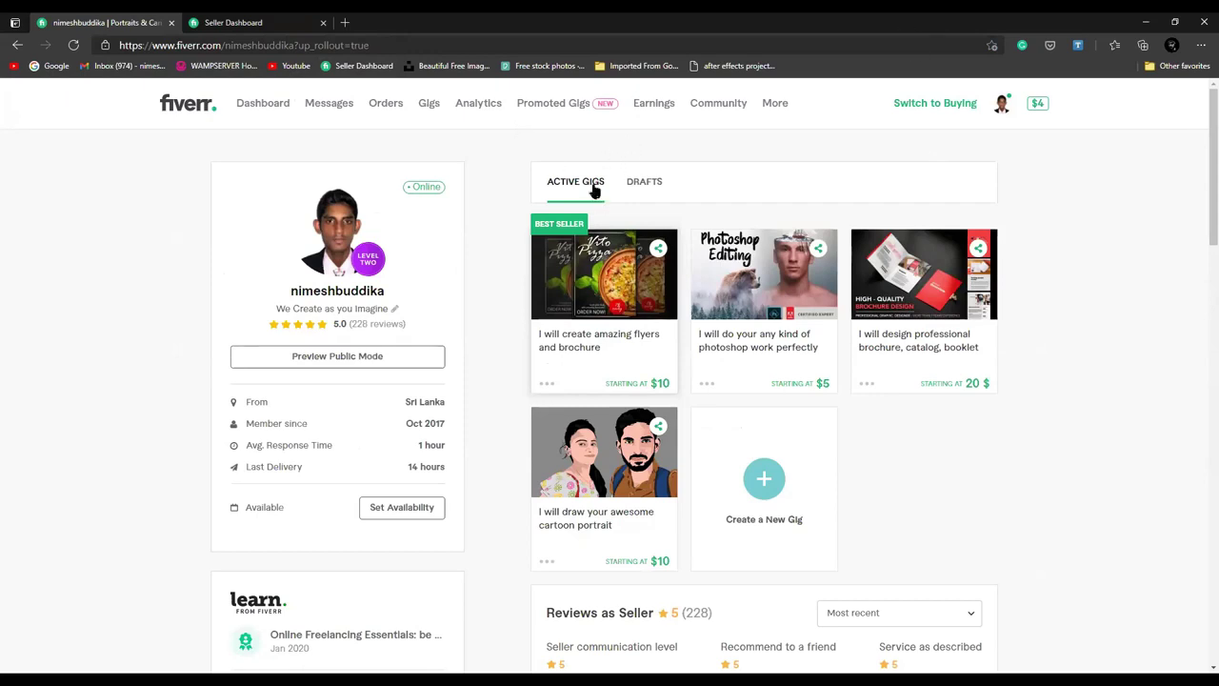
Step: Switch to buying mode and examine the flyer design gigs on offer, including the page of the $15 flyer, poster and postcard gig
{"action": "left_click", "coordinate": [262, 111]}
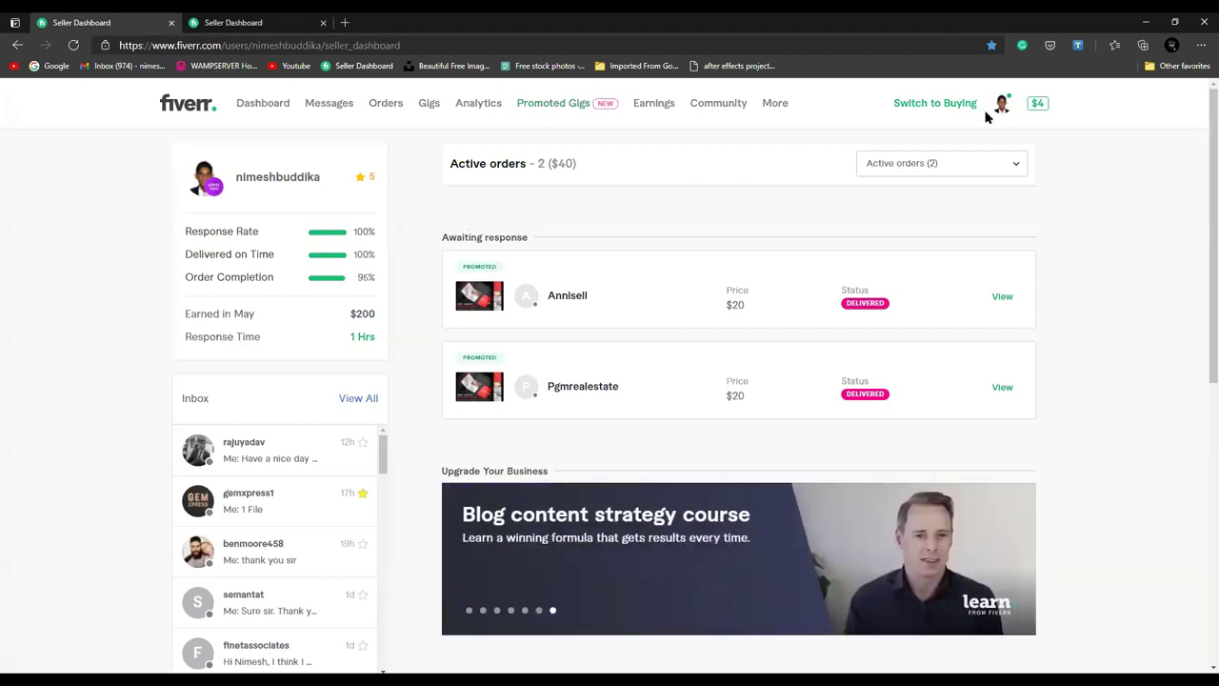
{"action": "left_click", "coordinate": [932, 104]}
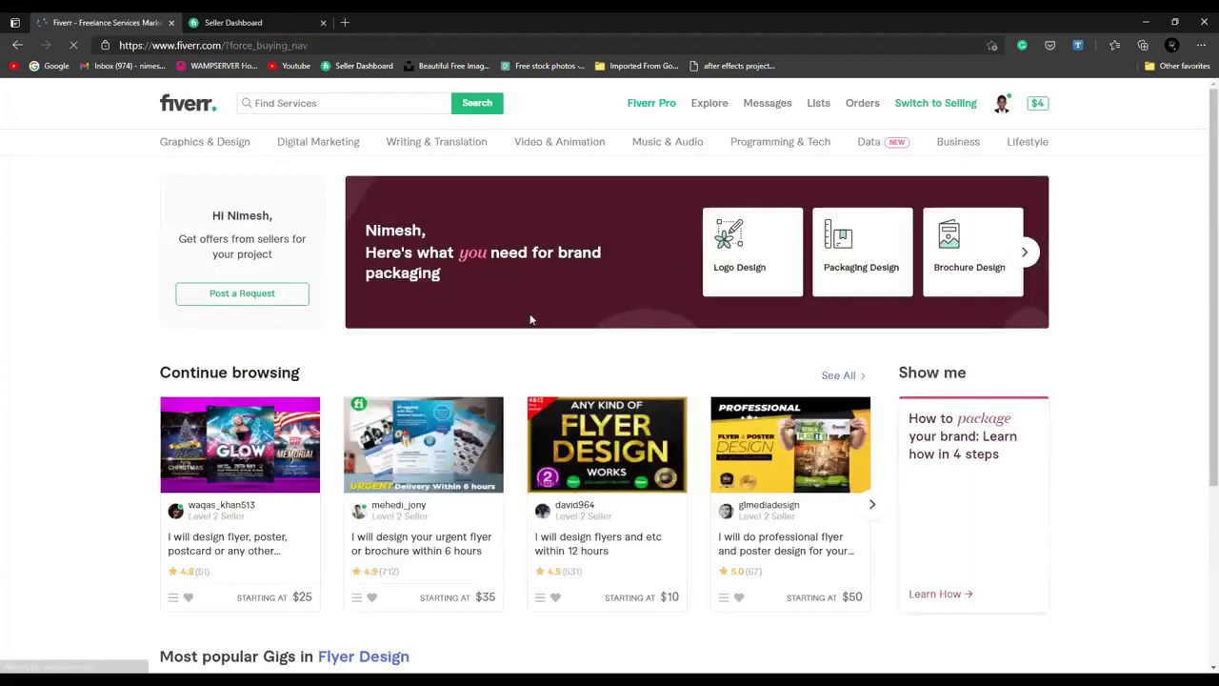
{"action": "scroll", "coordinate": [710, 360], "scroll_direction": "down", "scroll_amount": 4}
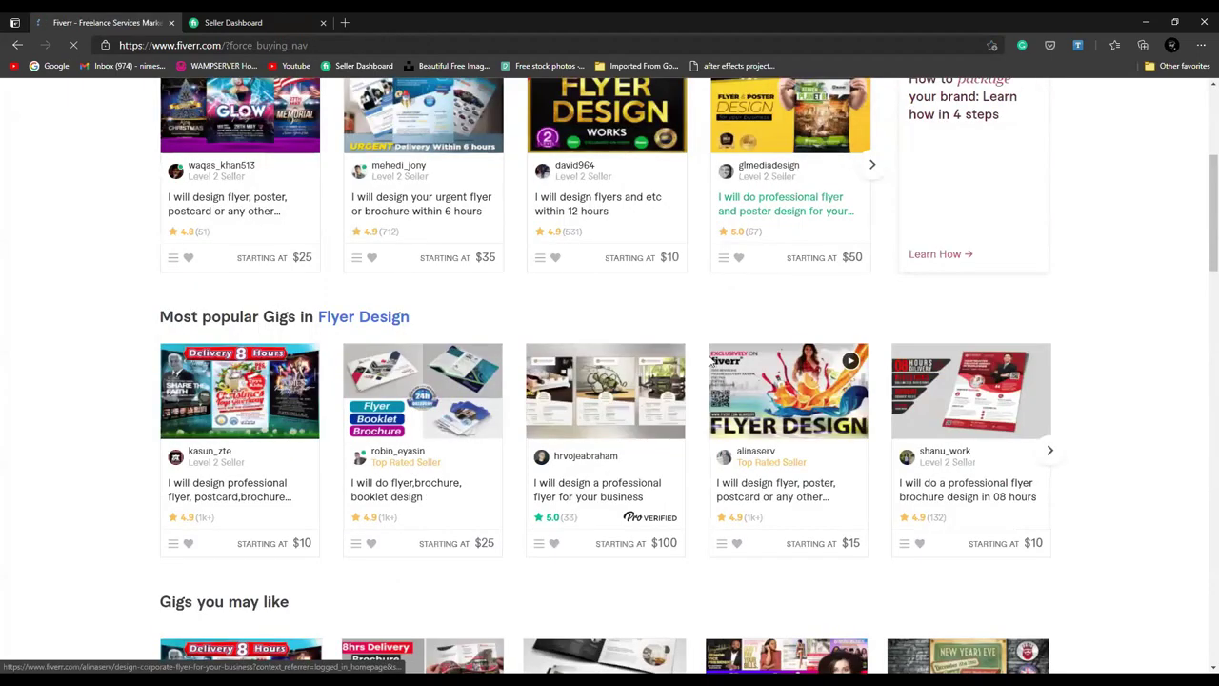
{"action": "scroll", "coordinate": [466, 389], "scroll_direction": "up", "scroll_amount": 1}
{"action": "scroll", "coordinate": [677, 327], "scroll_direction": "down", "scroll_amount": 2}
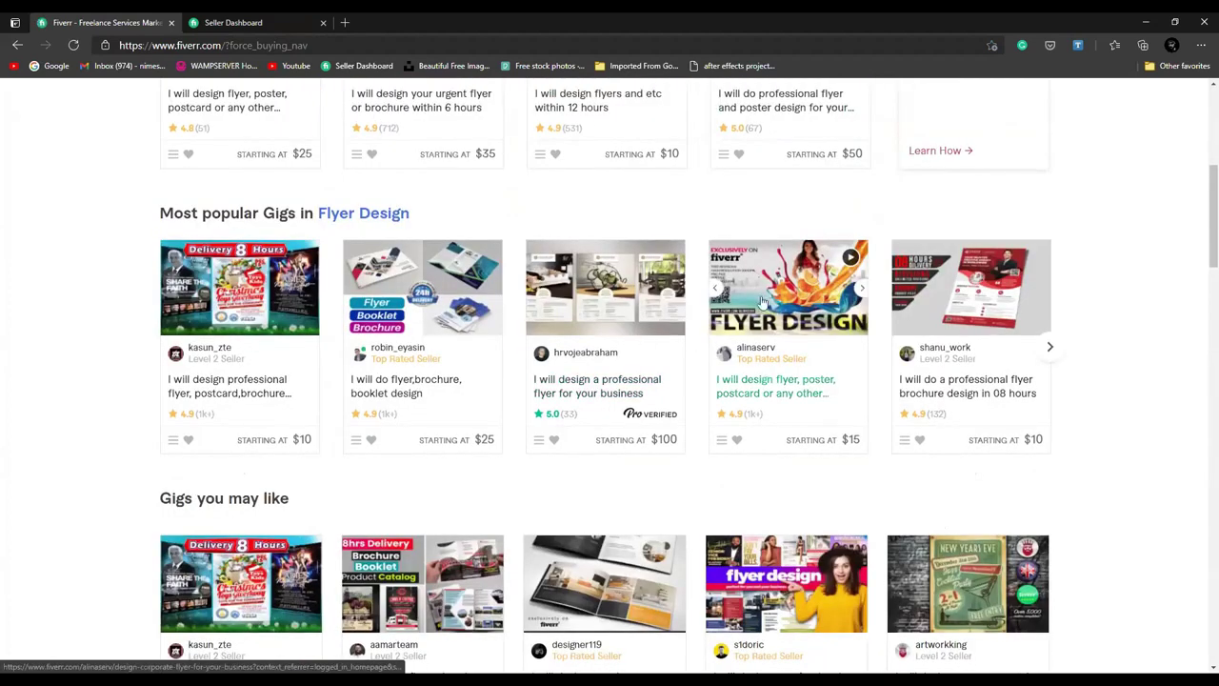
{"action": "left_click", "coordinate": [786, 274]}
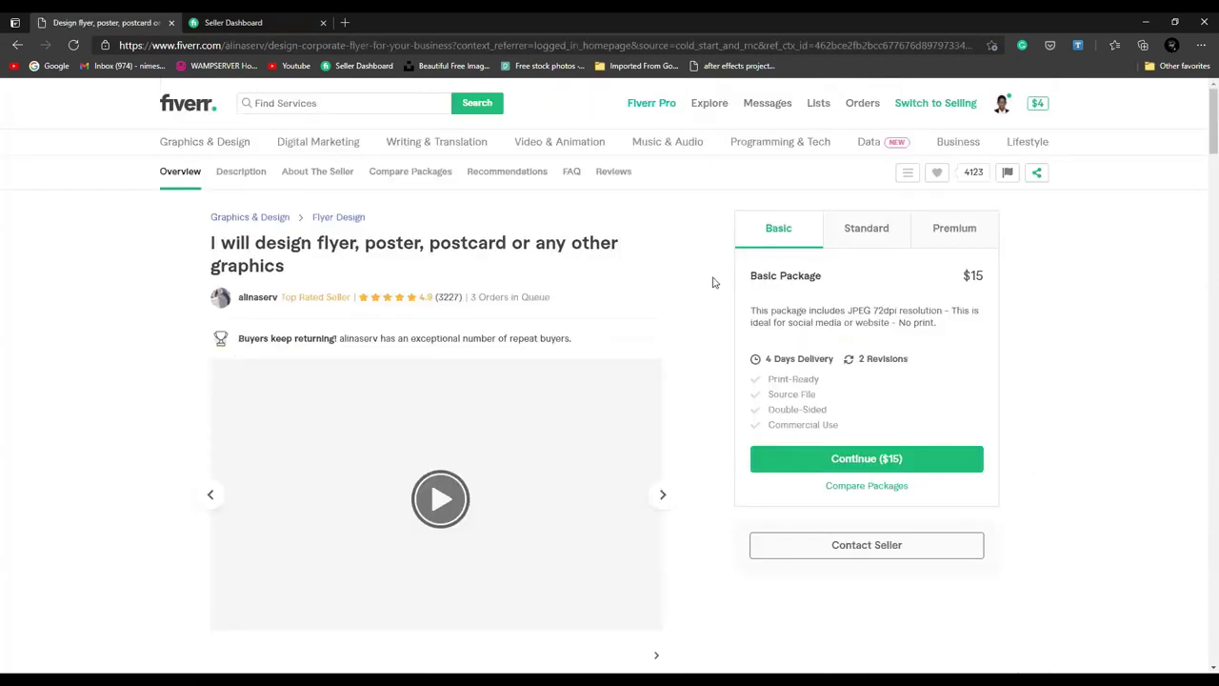
{"action": "key", "text": "alt+Left"}
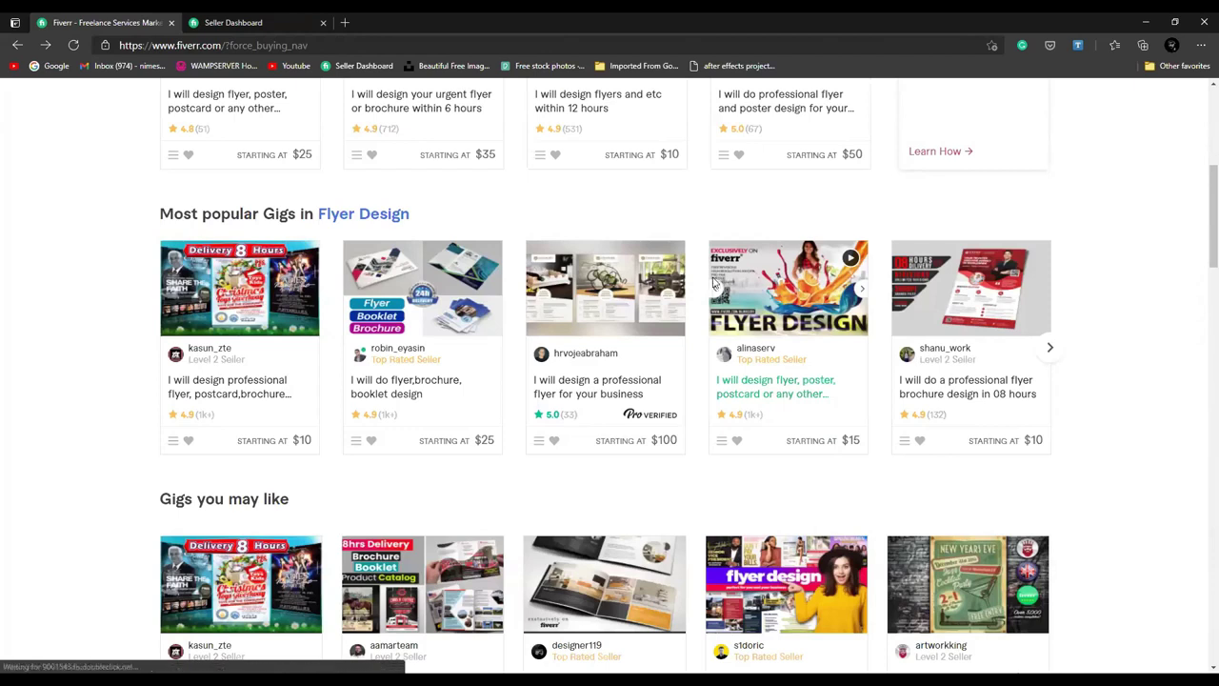
{"action": "scroll", "coordinate": [715, 283], "scroll_direction": "up", "scroll_amount": 3}
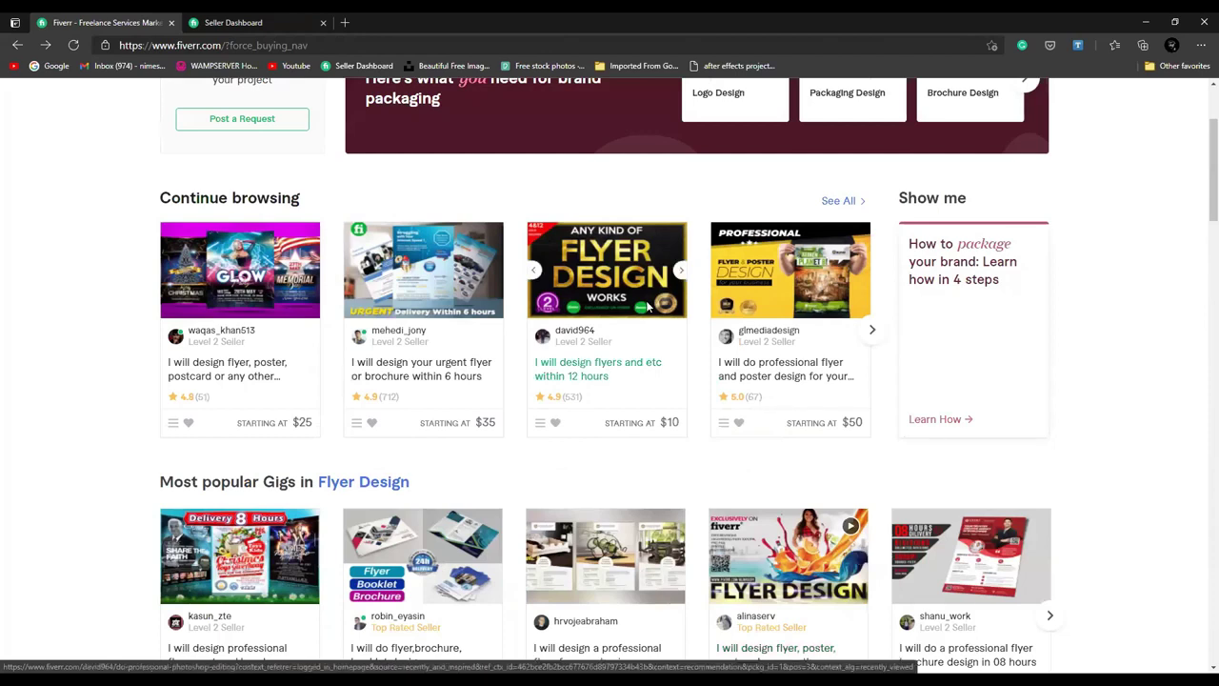
{"action": "scroll", "coordinate": [647, 306], "scroll_direction": "down", "scroll_amount": 2}
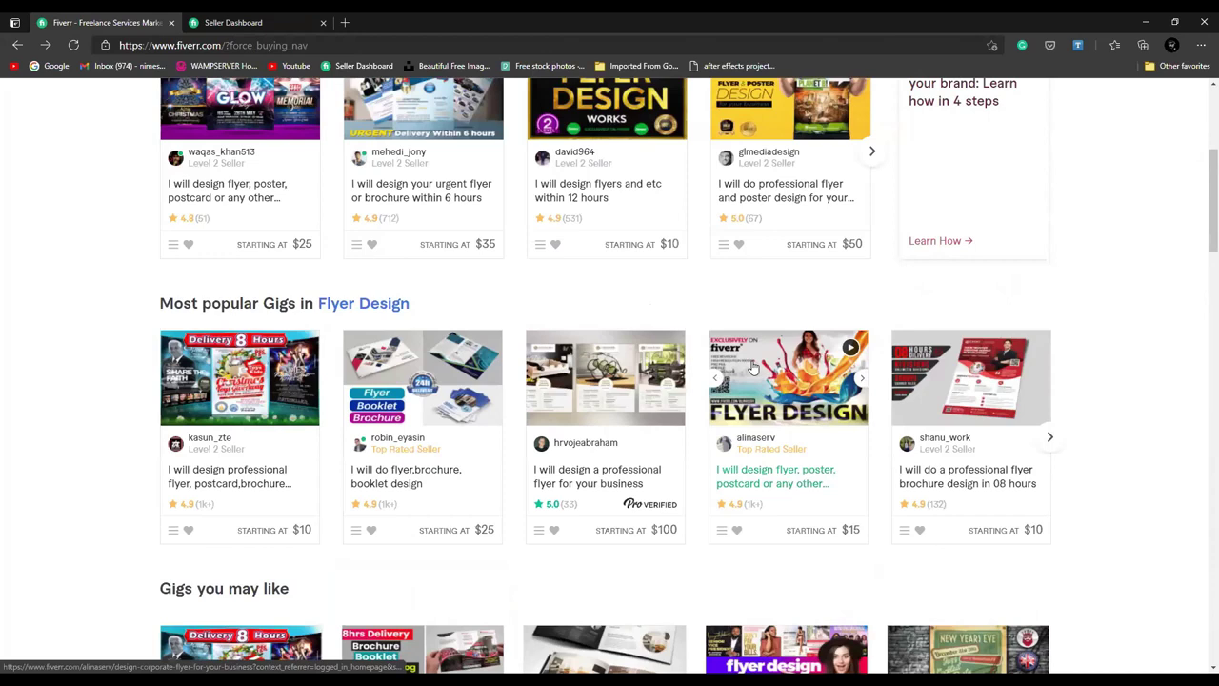
{"action": "scroll", "coordinate": [752, 367], "scroll_direction": "up", "scroll_amount": 4}
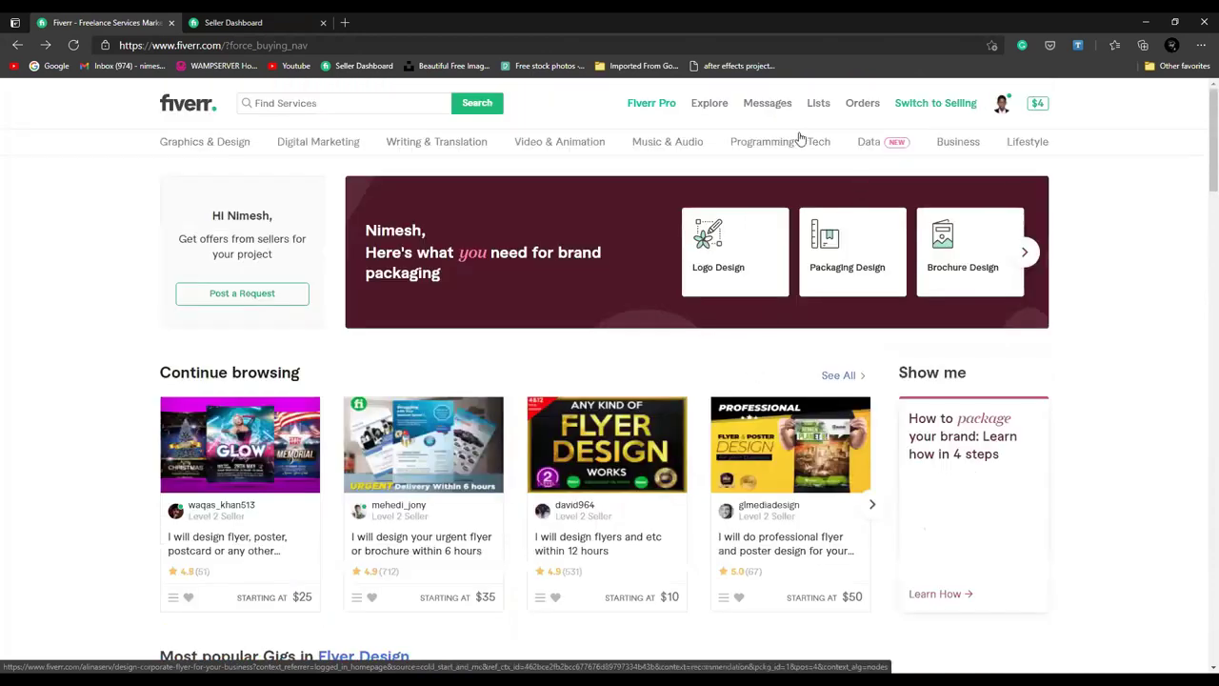
Step: Return to the seller profile and start creating a new gig, ready to enter its title
{"action": "left_click", "coordinate": [1003, 105]}
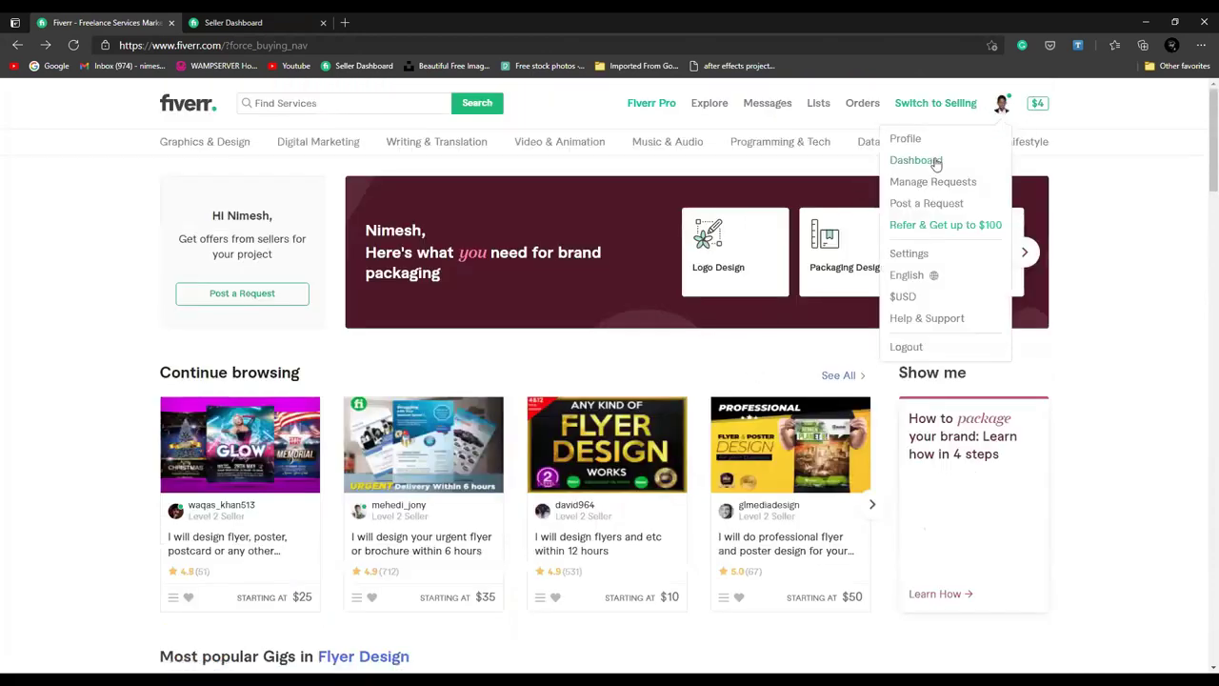
{"action": "left_click", "coordinate": [907, 140]}
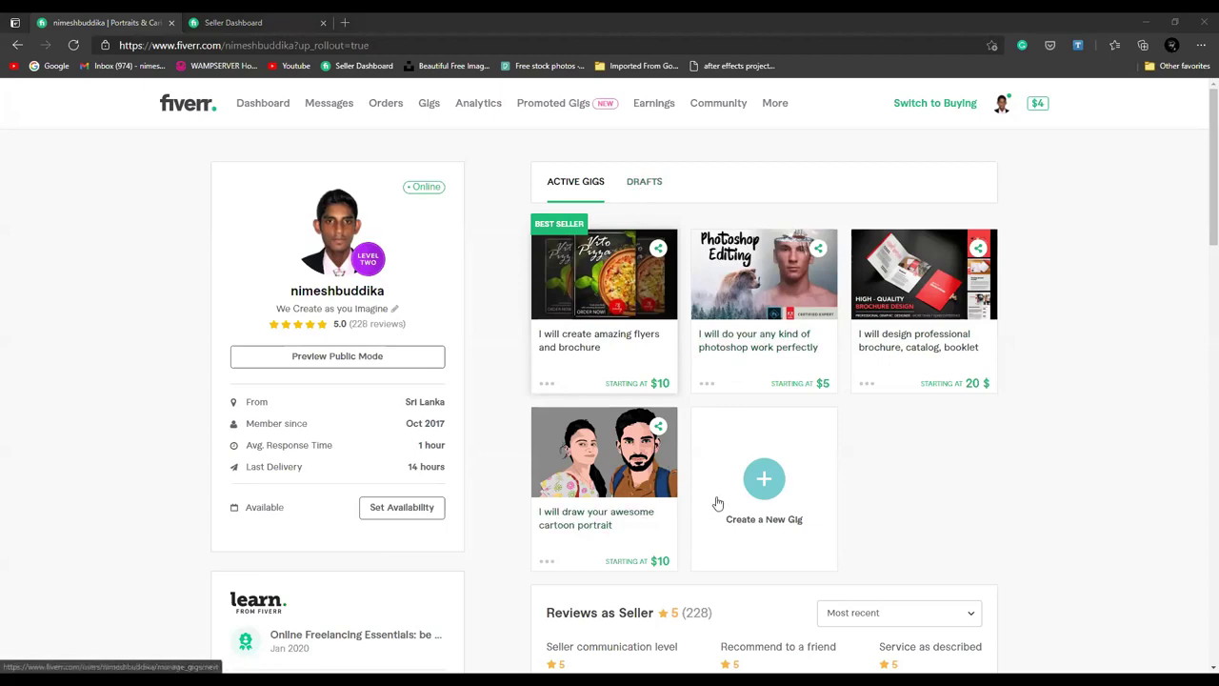
{"action": "left_click", "coordinate": [763, 477]}
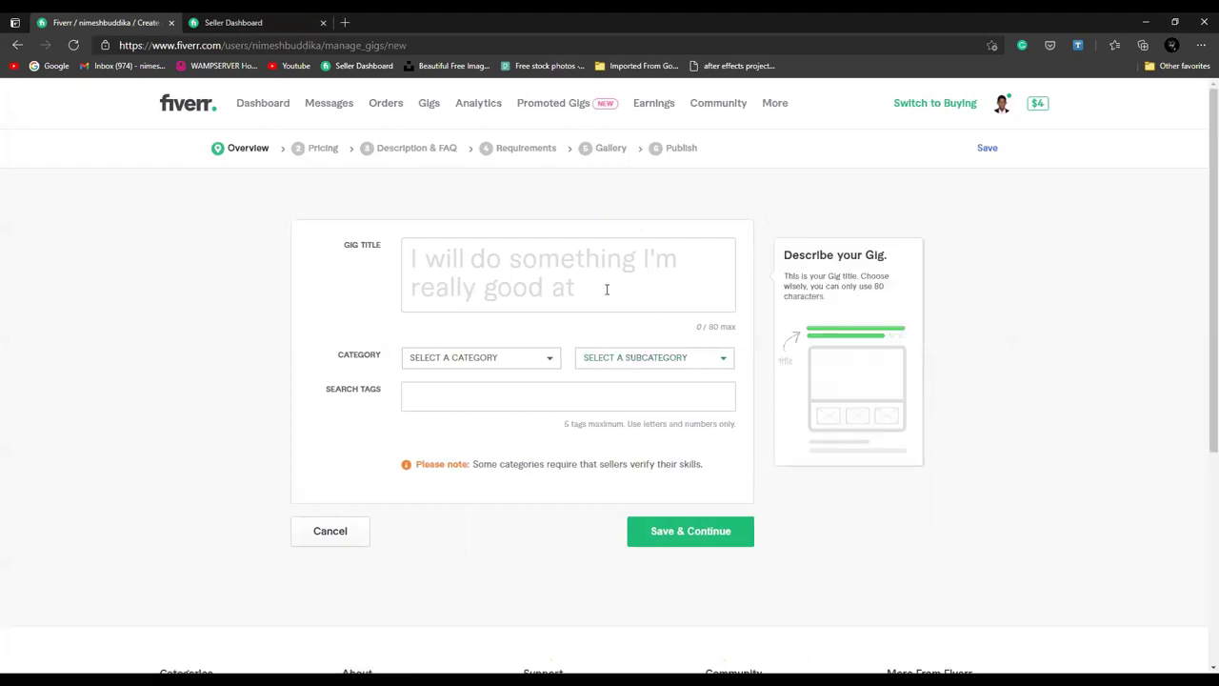
{"action": "left_click", "coordinate": [520, 260]}
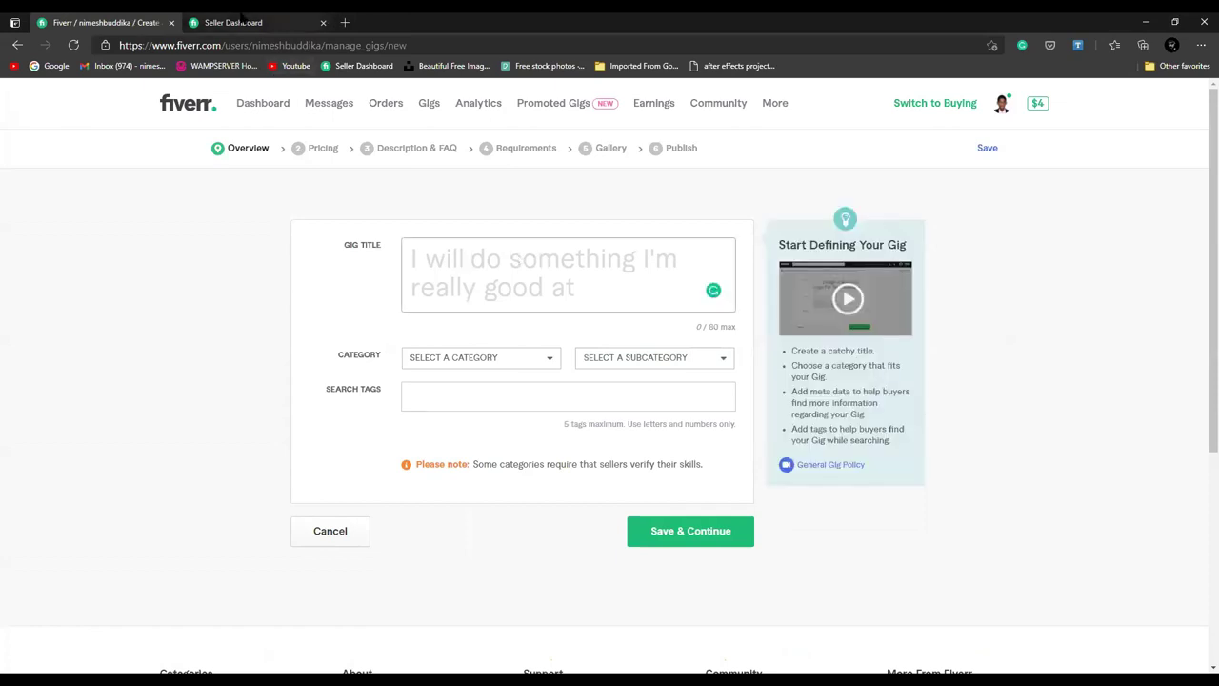
Step: In the other Fiverr browser tab, switch to buying mode and examine how other sellers word their flyer design gig titles
{"action": "left_click", "coordinate": [242, 22]}
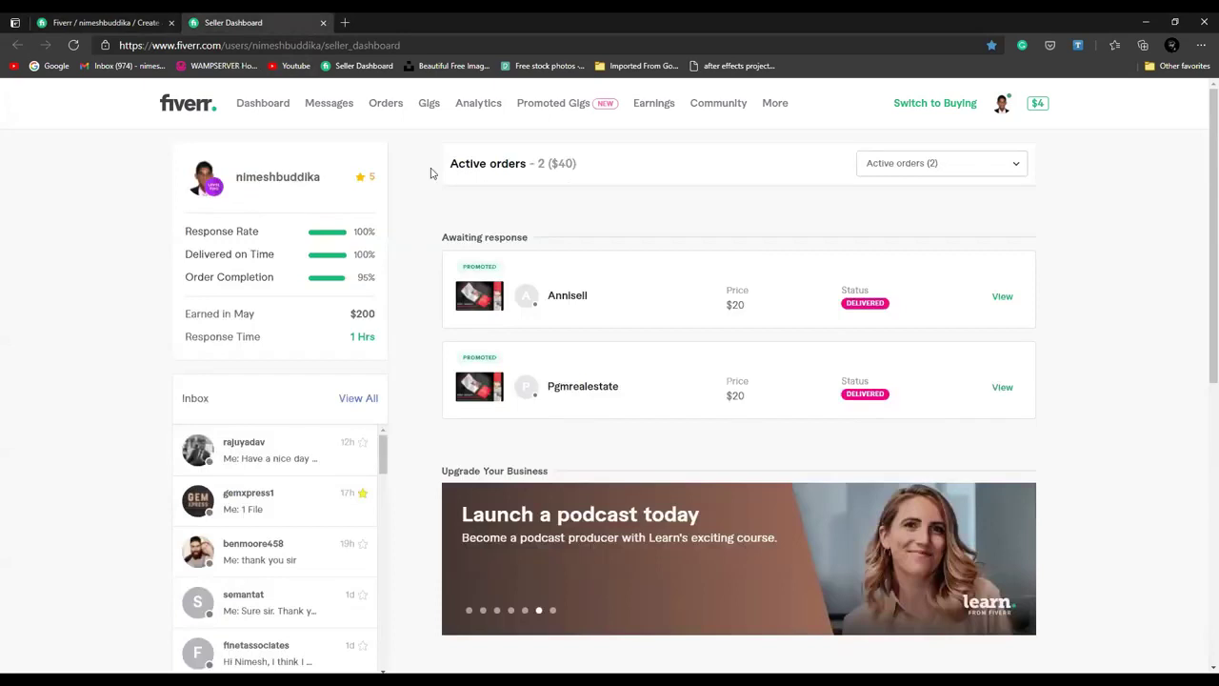
{"action": "key", "text": "ctrl+Tab"}
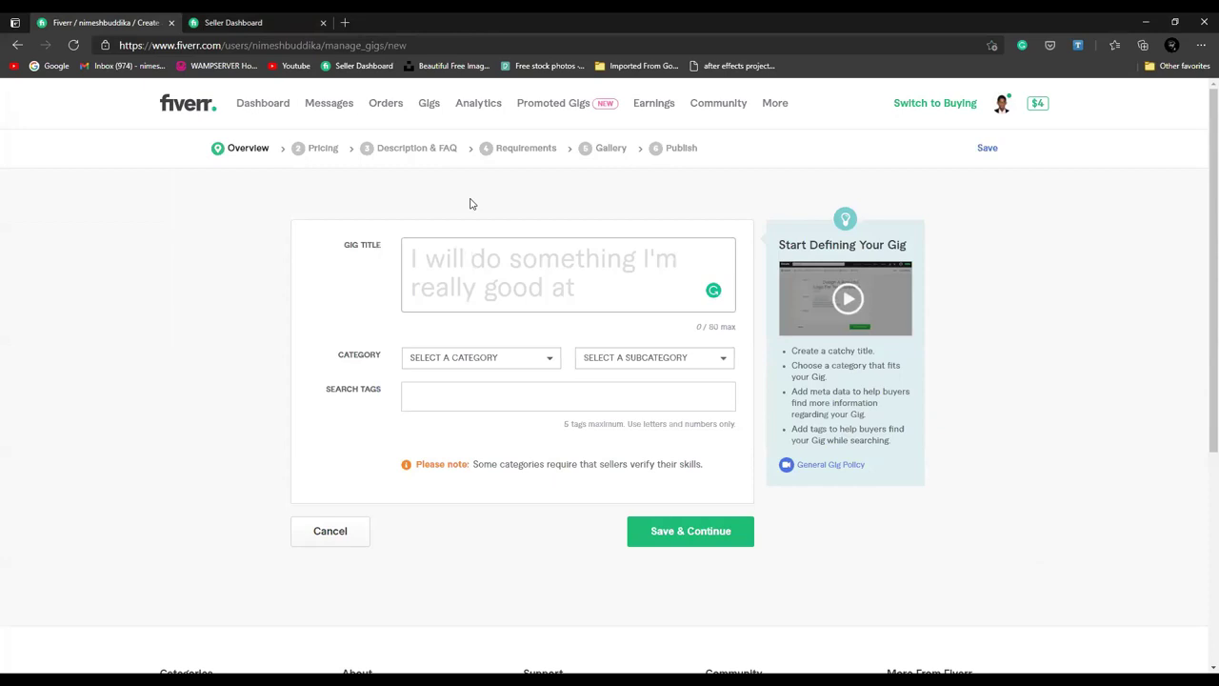
{"action": "left_click", "coordinate": [271, 26]}
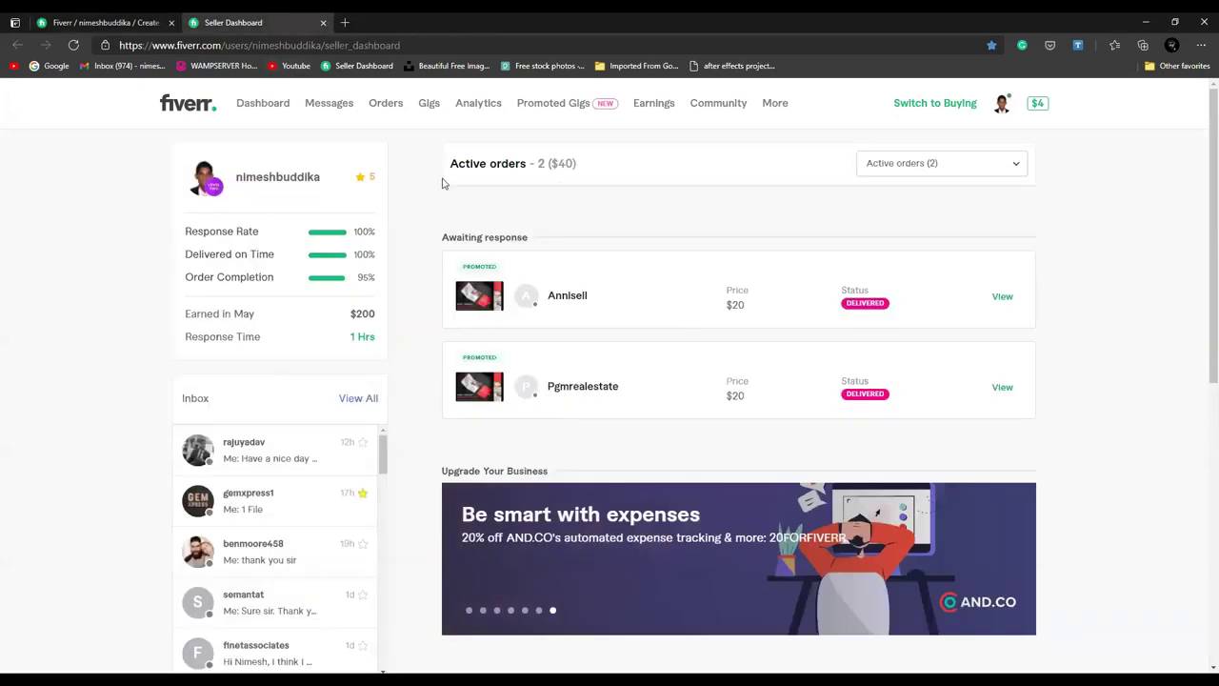
{"action": "left_click", "coordinate": [923, 105]}
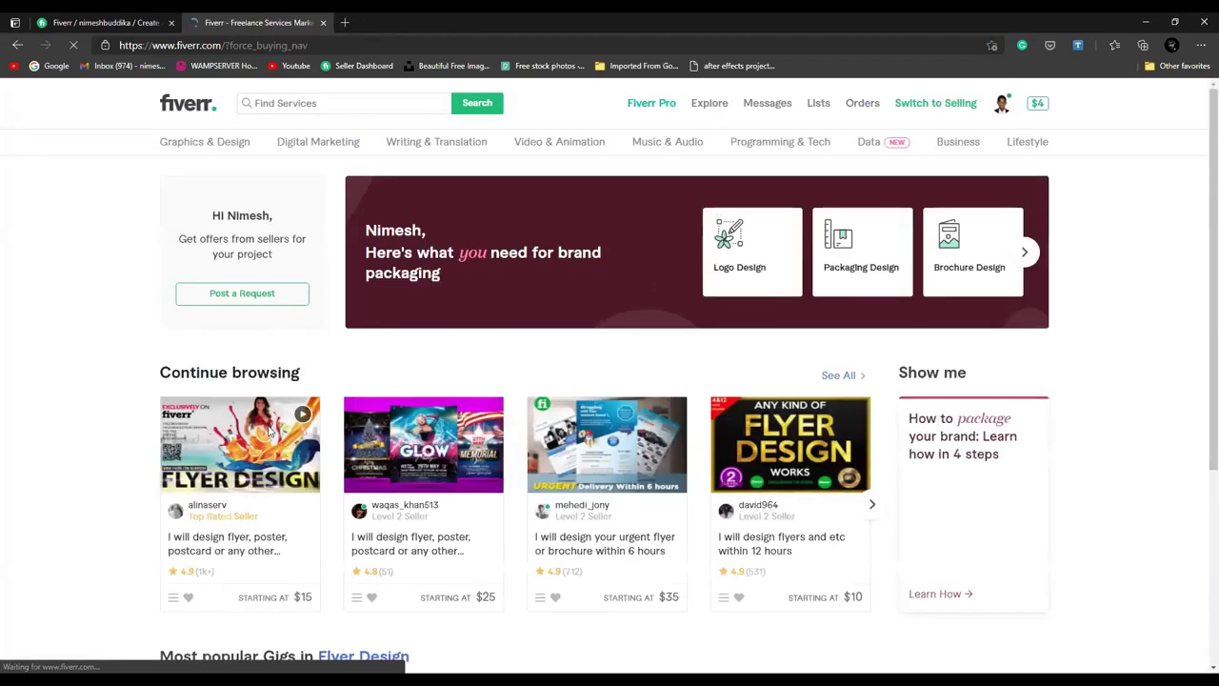
{"action": "scroll", "coordinate": [270, 432], "scroll_direction": "down", "scroll_amount": 1}
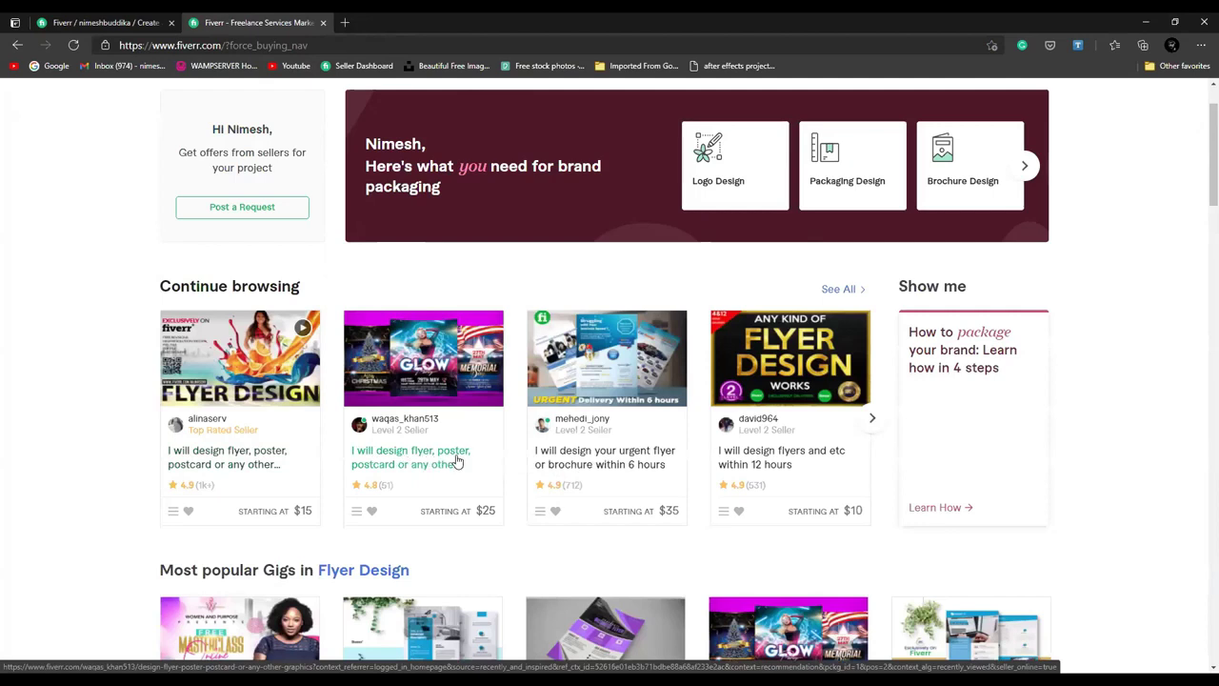
{"action": "scroll", "coordinate": [461, 459], "scroll_direction": "down", "scroll_amount": 1}
{"action": "scroll", "coordinate": [570, 370], "scroll_direction": "down", "scroll_amount": 3}
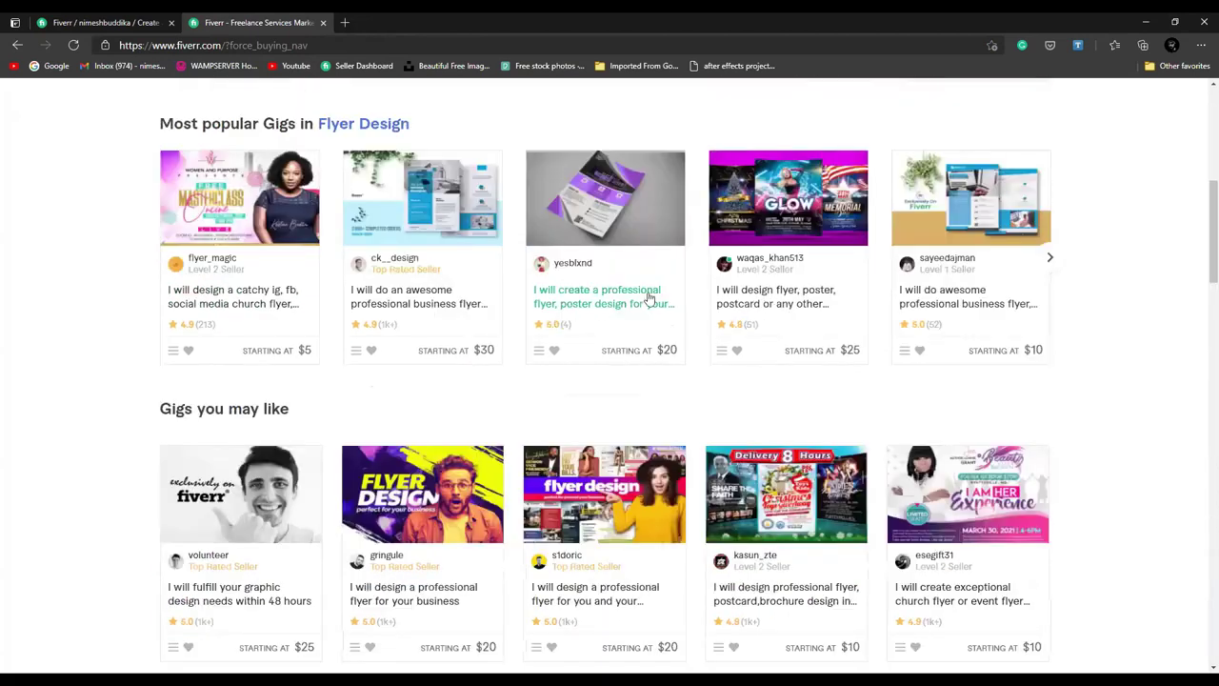
{"action": "scroll", "coordinate": [679, 376], "scroll_direction": "up", "scroll_amount": 1}
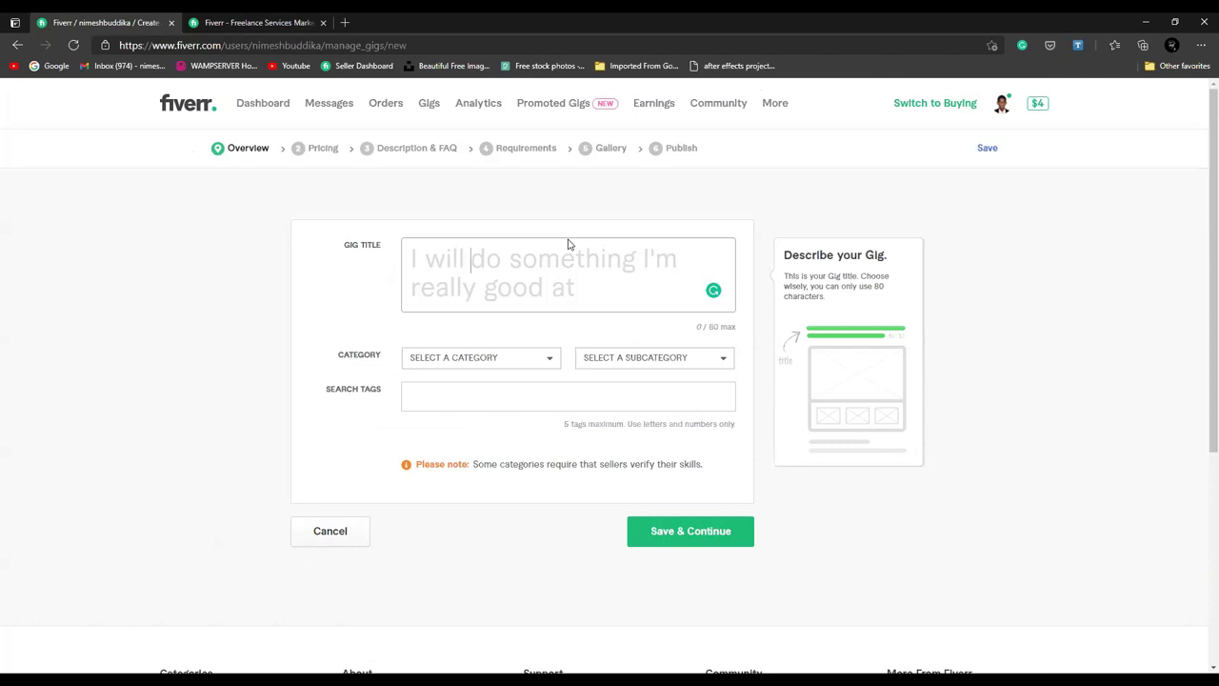
Step: Complete the new gig's title so that it reads "I will do professional flyer design"
{"action": "type", "text": "do flyer "}
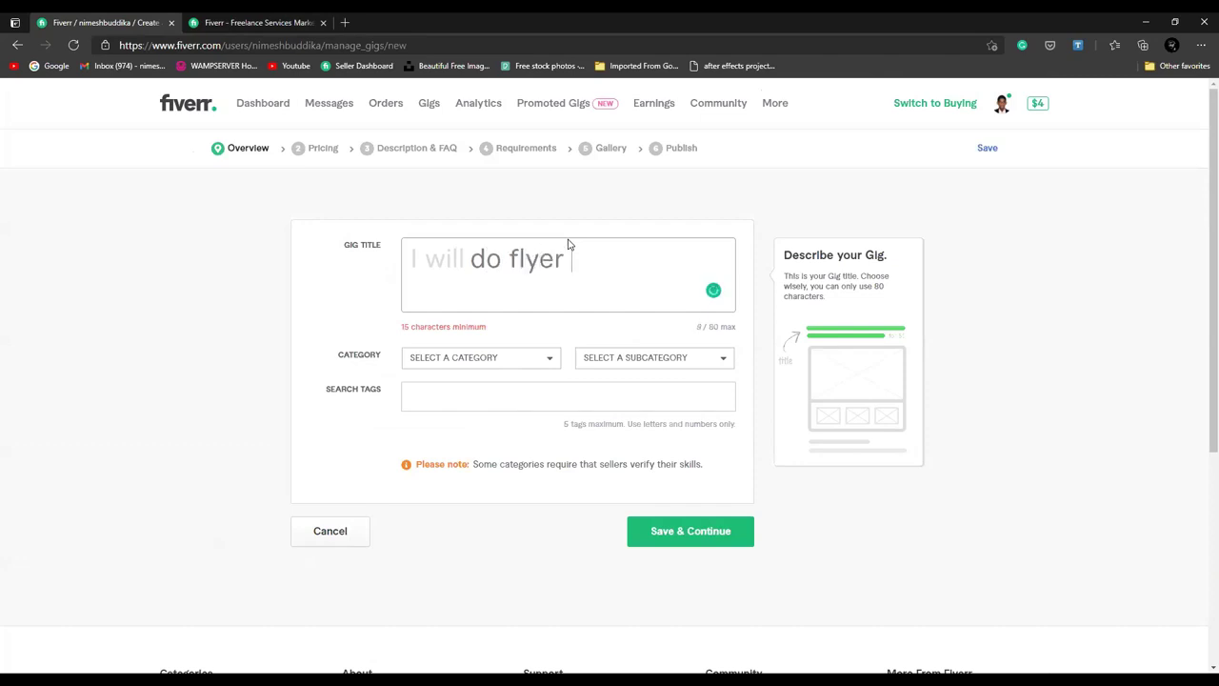
{"action": "type", "text": "design"}
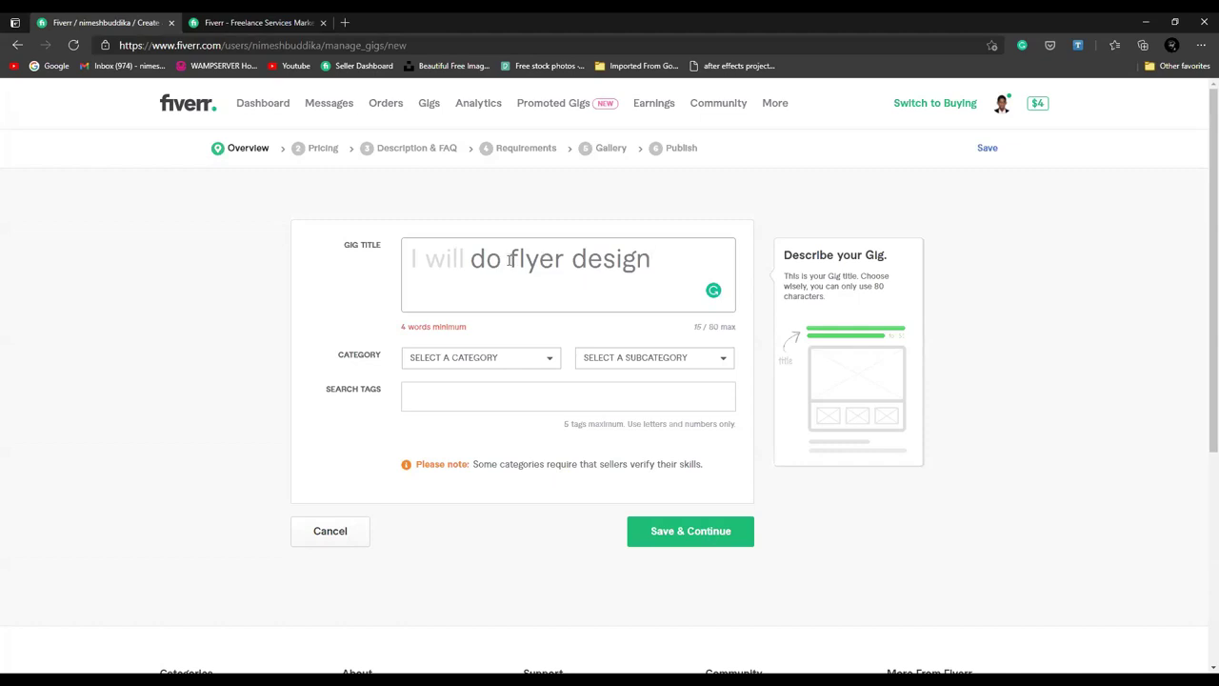
{"action": "left_click", "coordinate": [510, 259]}
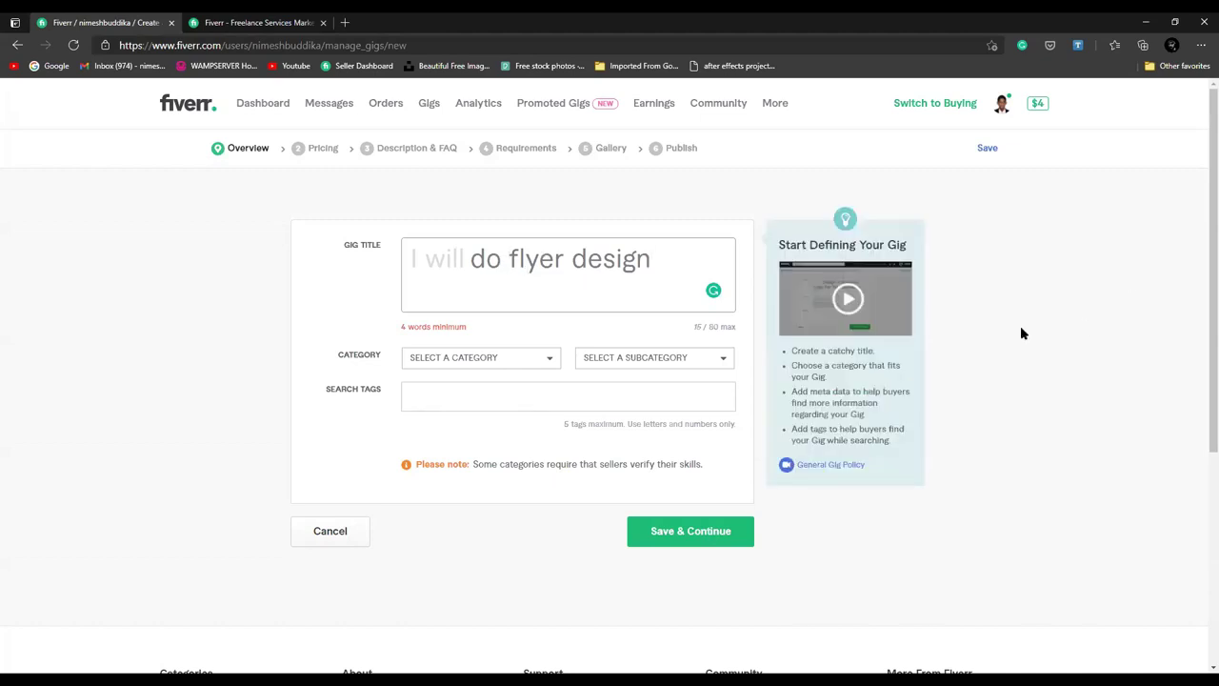
{"action": "key", "text": "alt+Tab"}
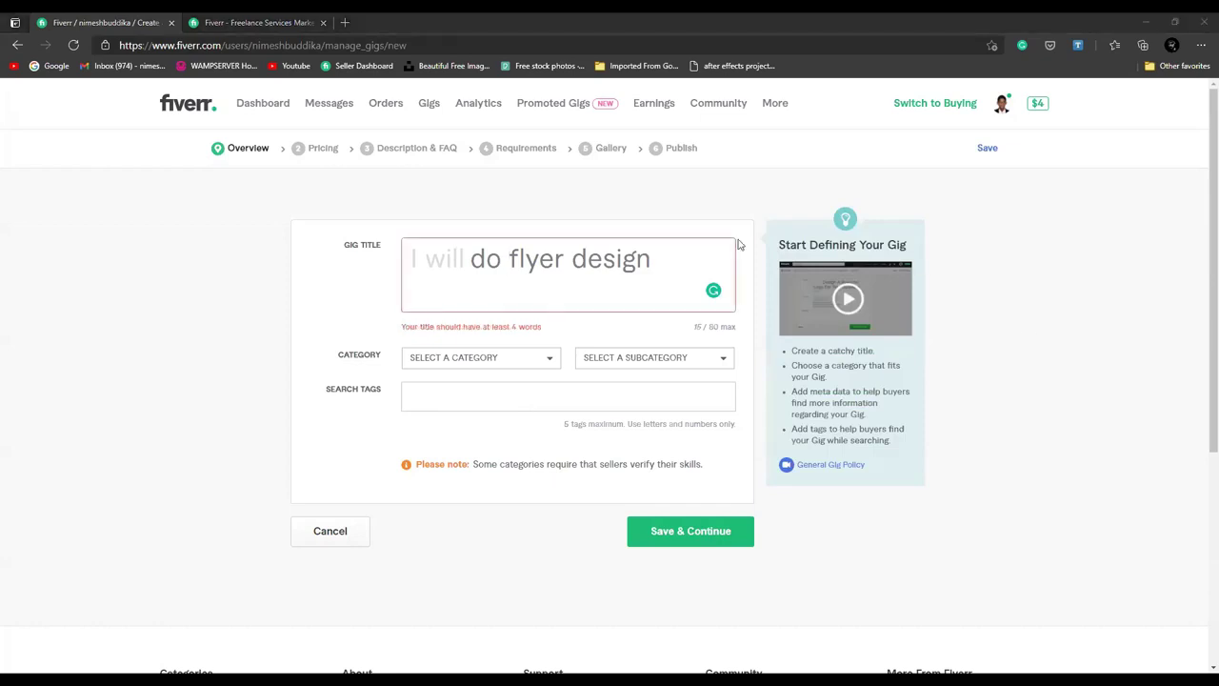
{"action": "left_click", "coordinate": [510, 259]}
{"action": "type", "text": "professional"}
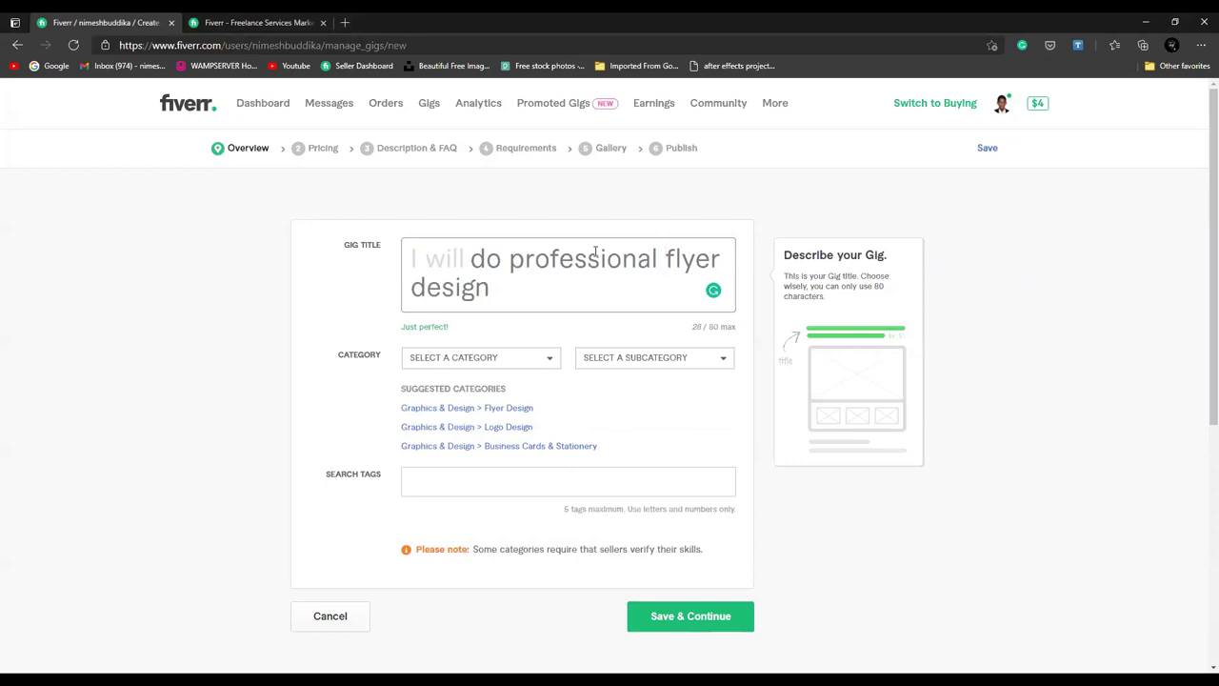
{"action": "left_click", "coordinate": [664, 199]}
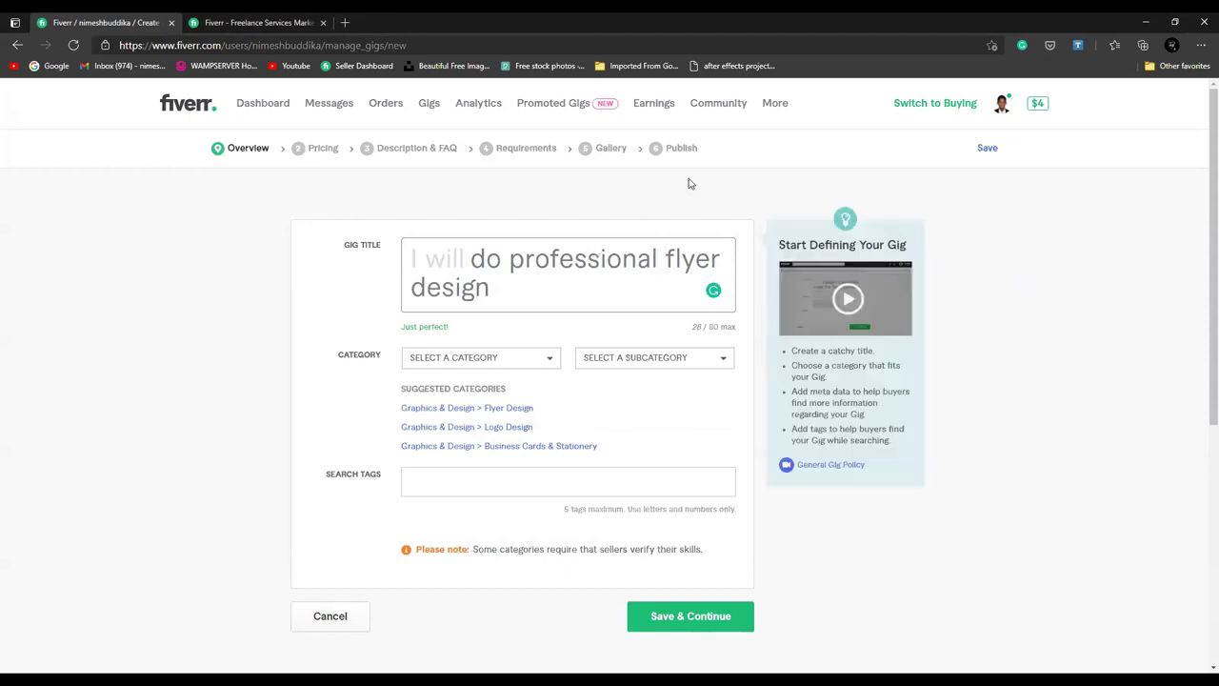
{"action": "left_click", "coordinate": [565, 249]}
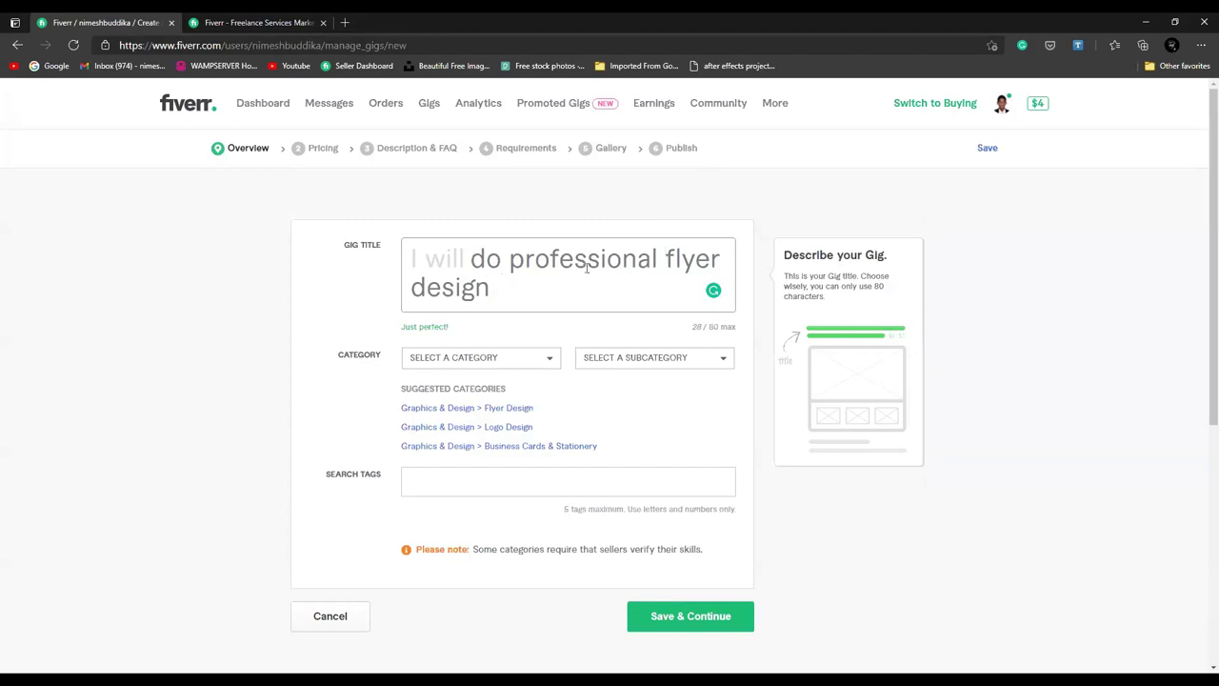
Step: Set the new gig's main category to Graphics & Design
{"action": "scroll", "coordinate": [549, 293], "scroll_direction": "down", "scroll_amount": 1}
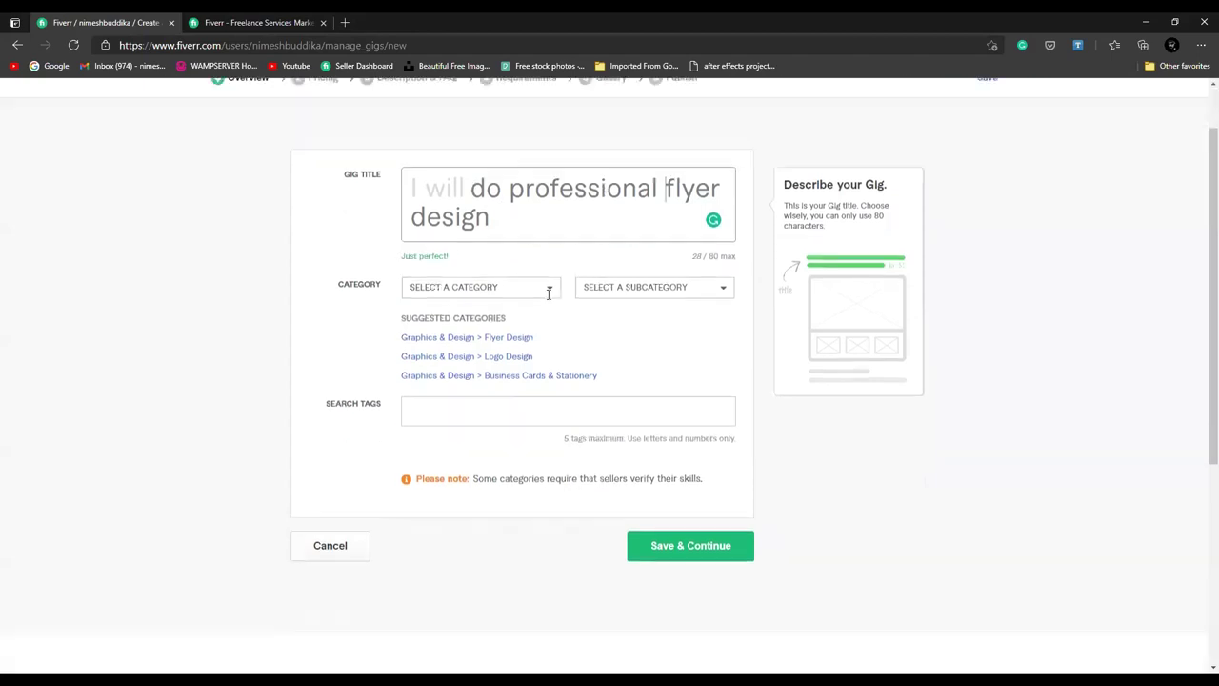
{"action": "scroll", "coordinate": [549, 294], "scroll_direction": "up", "scroll_amount": 1}
{"action": "left_click", "coordinate": [539, 356]}
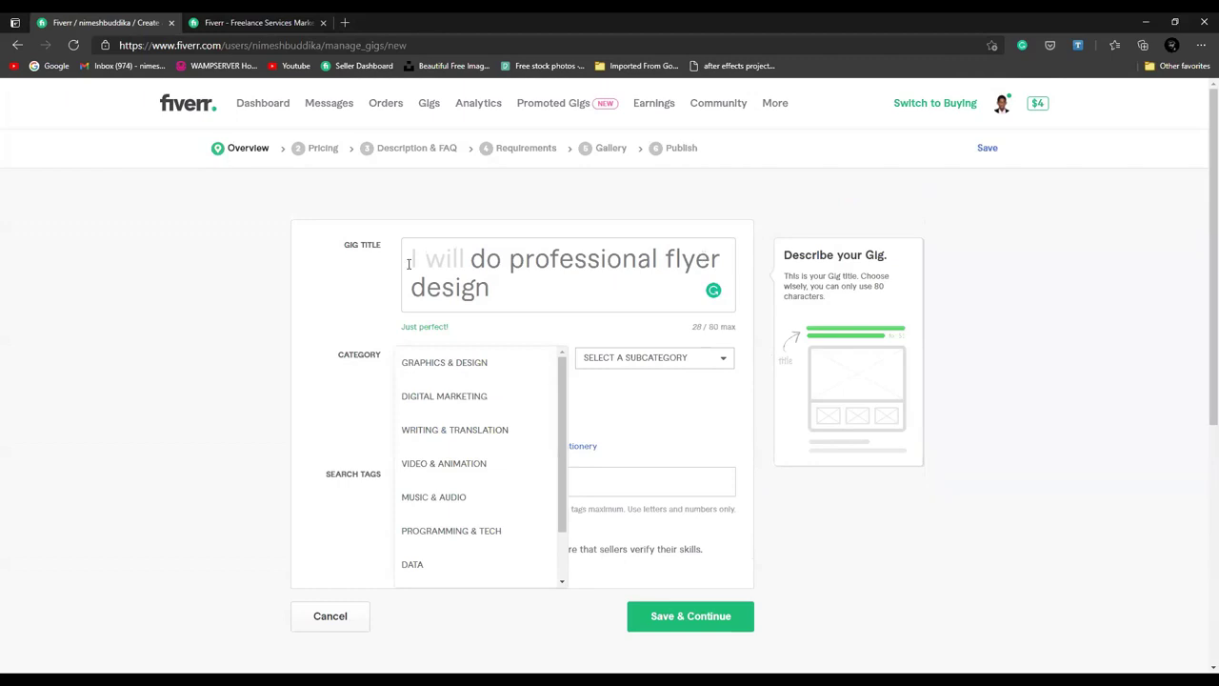
{"action": "left_click", "coordinate": [356, 289]}
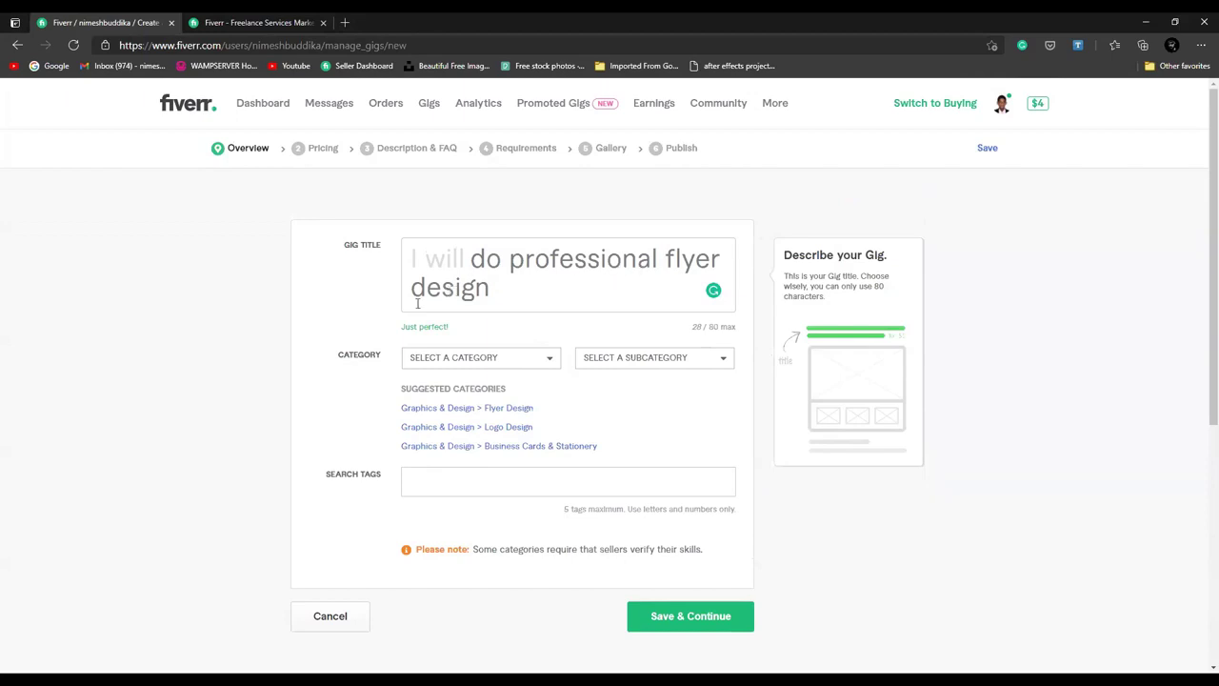
{"action": "left_click", "coordinate": [529, 361]}
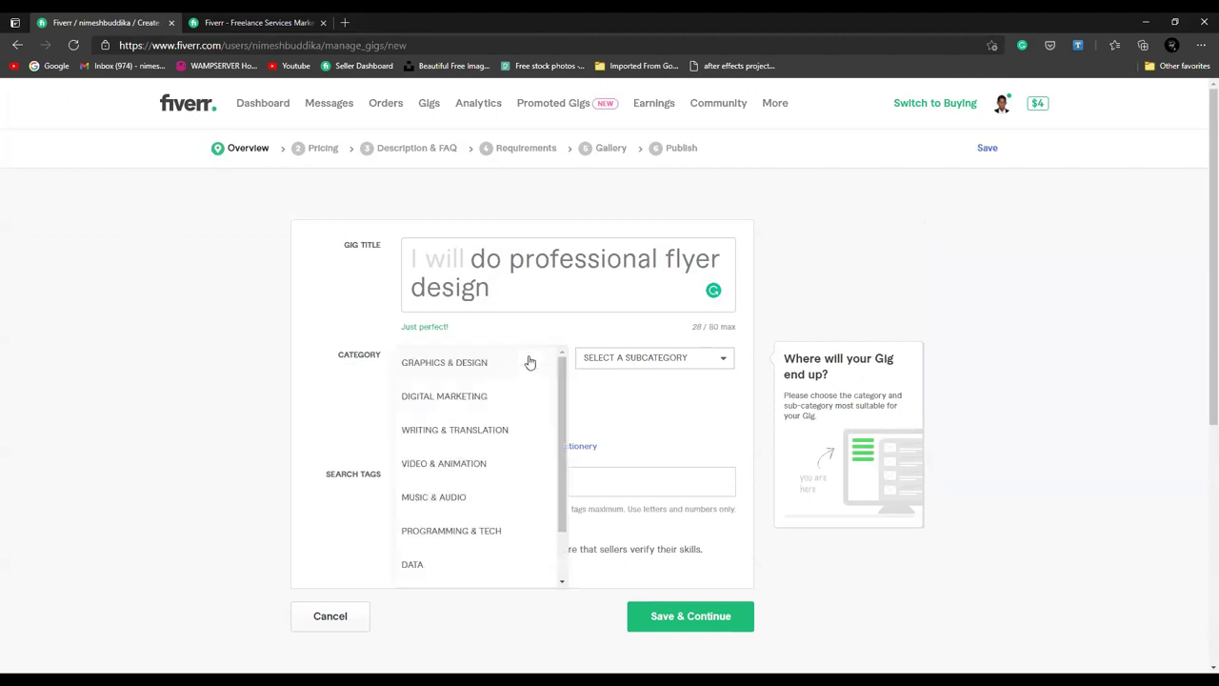
{"action": "left_click", "coordinate": [443, 366]}
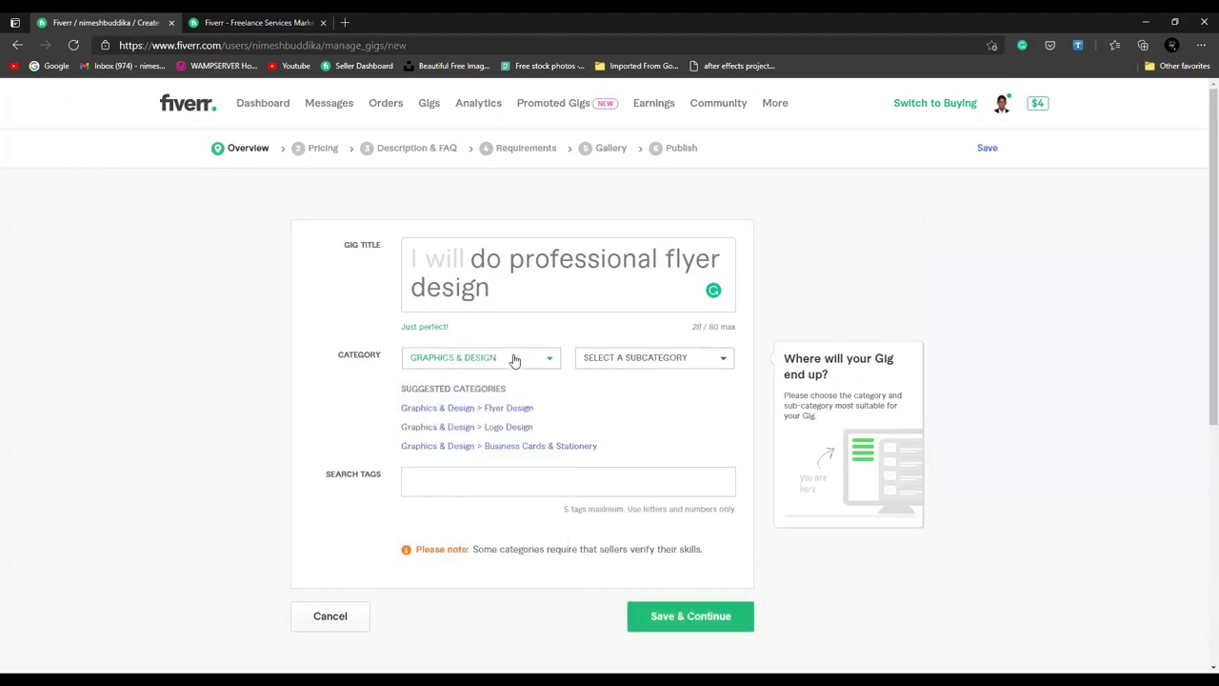
Step: Set the gig's subcategory to Flyer Design
{"action": "left_click", "coordinate": [511, 359]}
{"action": "left_click", "coordinate": [457, 367]}
{"action": "left_click", "coordinate": [696, 367]}
{"action": "scroll", "coordinate": [684, 382], "scroll_direction": "down", "scroll_amount": 2}
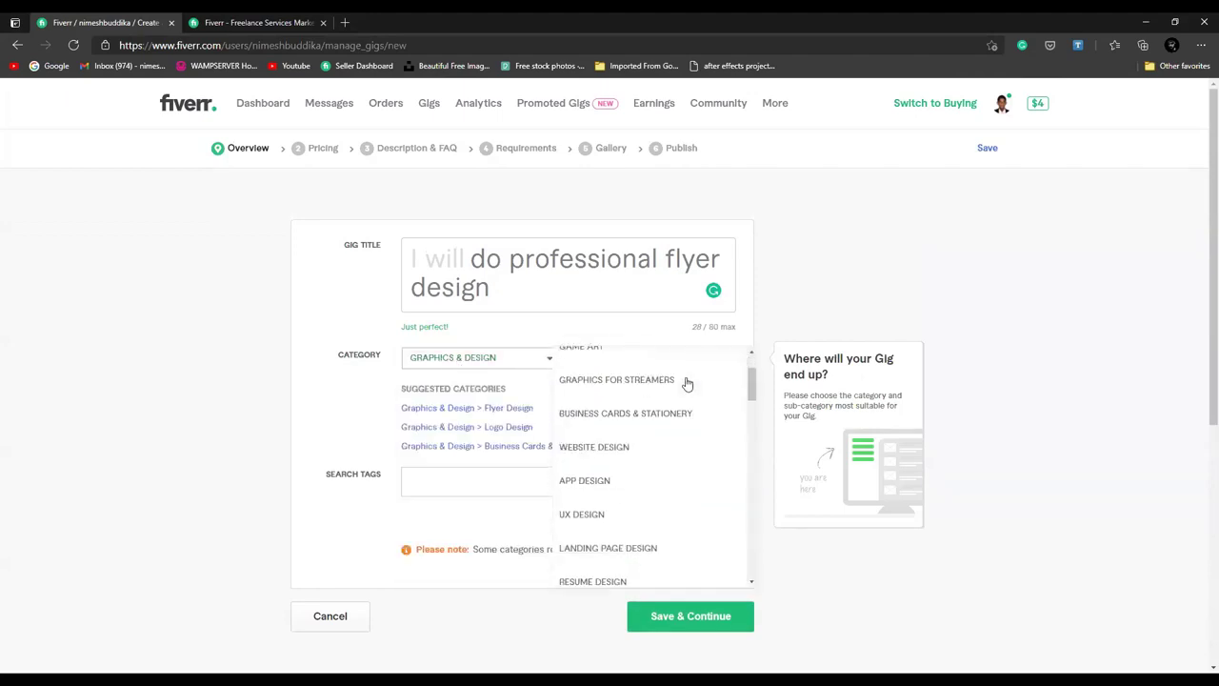
{"action": "scroll", "coordinate": [687, 383], "scroll_direction": "down", "scroll_amount": 4}
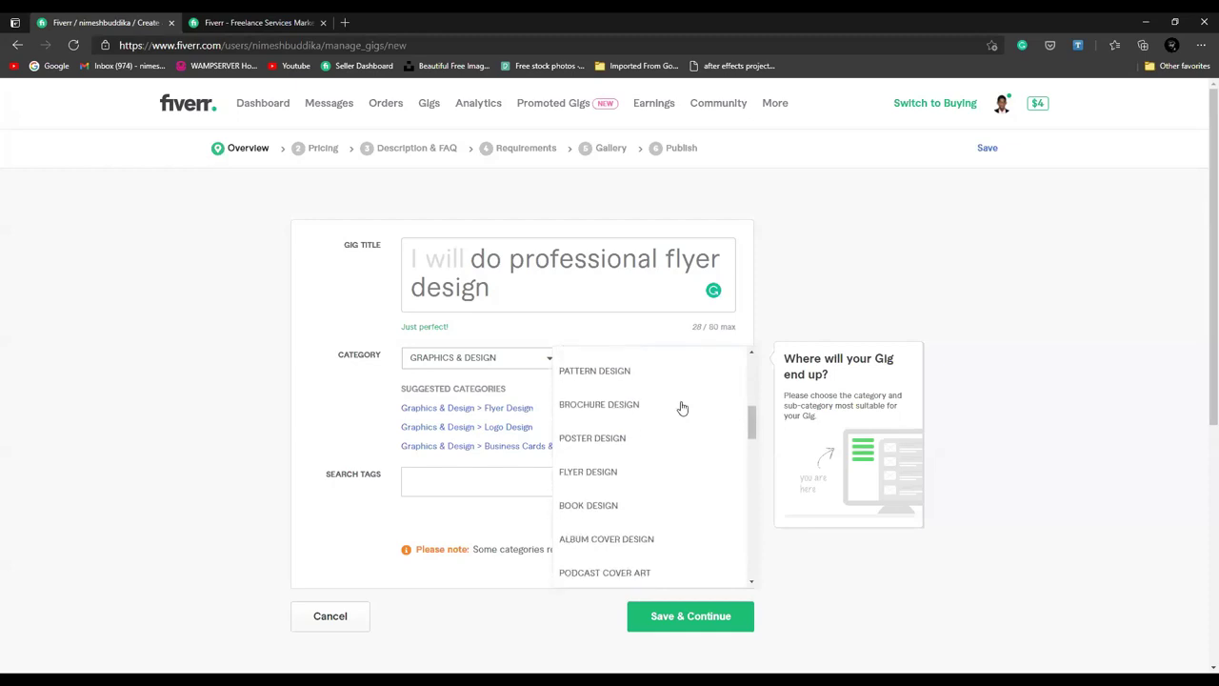
{"action": "left_click", "coordinate": [601, 470]}
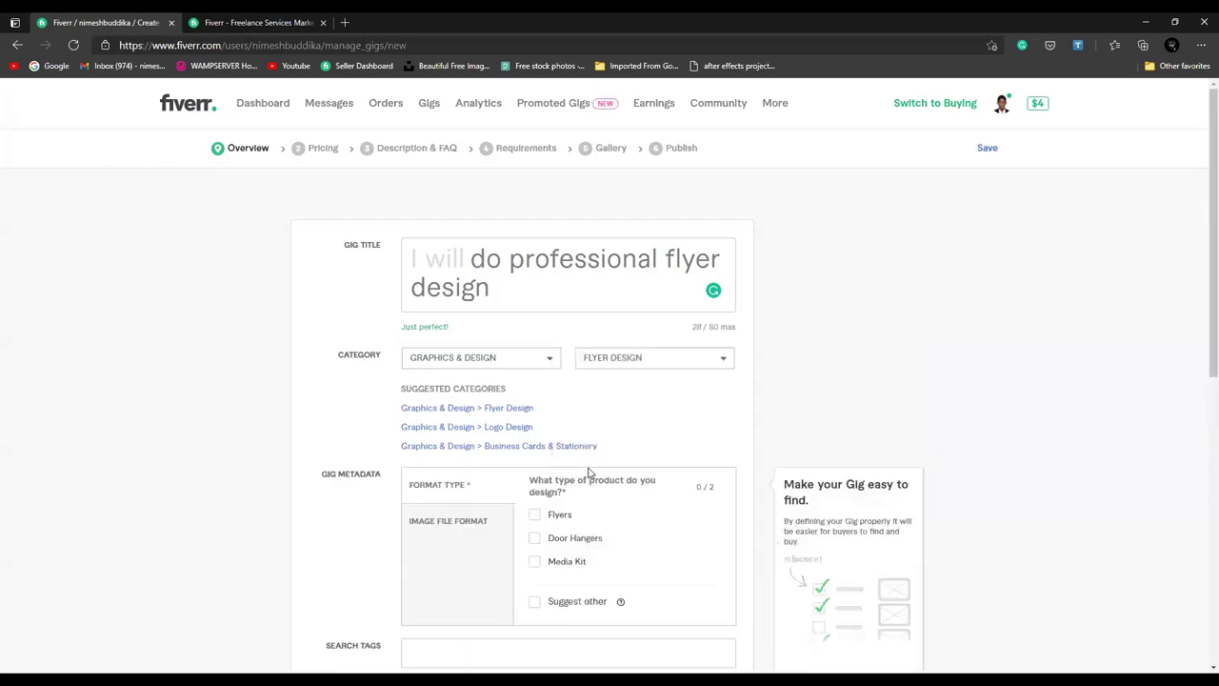
Step: In the gig metadata, choose Flyers as the type of product designed
{"action": "scroll", "coordinate": [599, 415], "scroll_direction": "down", "scroll_amount": 3}
{"action": "scroll", "coordinate": [489, 381], "scroll_direction": "up", "scroll_amount": 2}
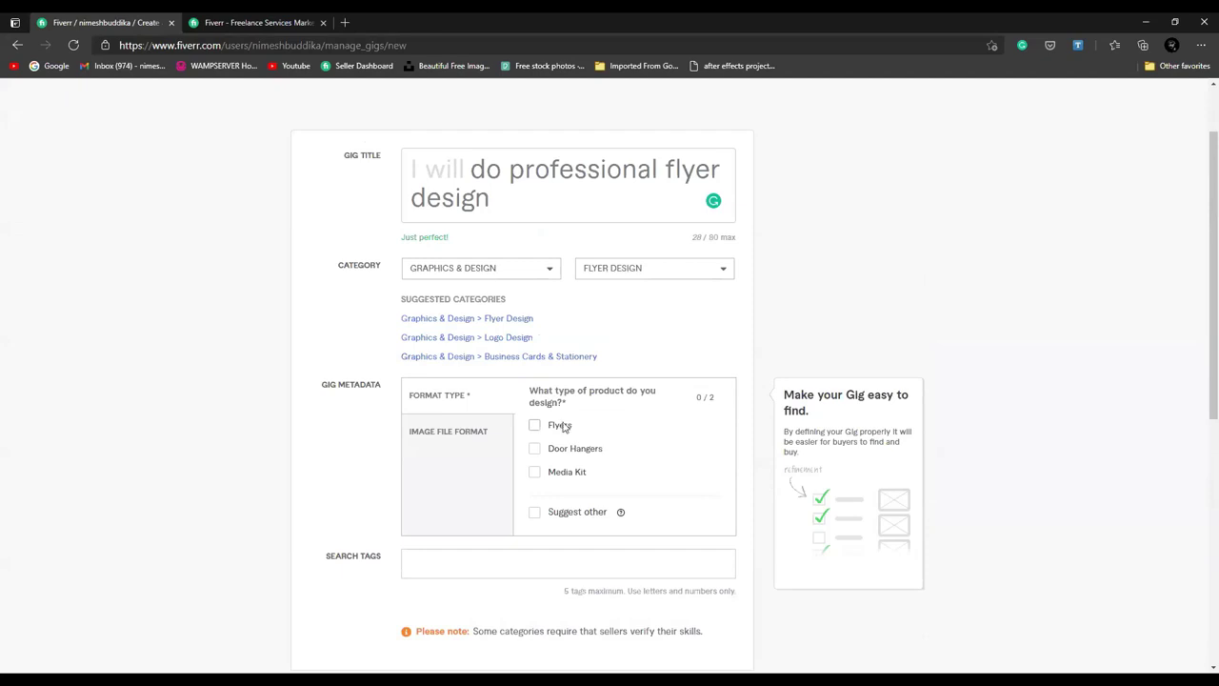
{"action": "left_click", "coordinate": [535, 426]}
{"action": "scroll", "coordinate": [536, 430], "scroll_direction": "down", "scroll_amount": 1}
{"action": "scroll", "coordinate": [481, 417], "scroll_direction": "down", "scroll_amount": 1}
{"action": "left_click", "coordinate": [459, 389]}
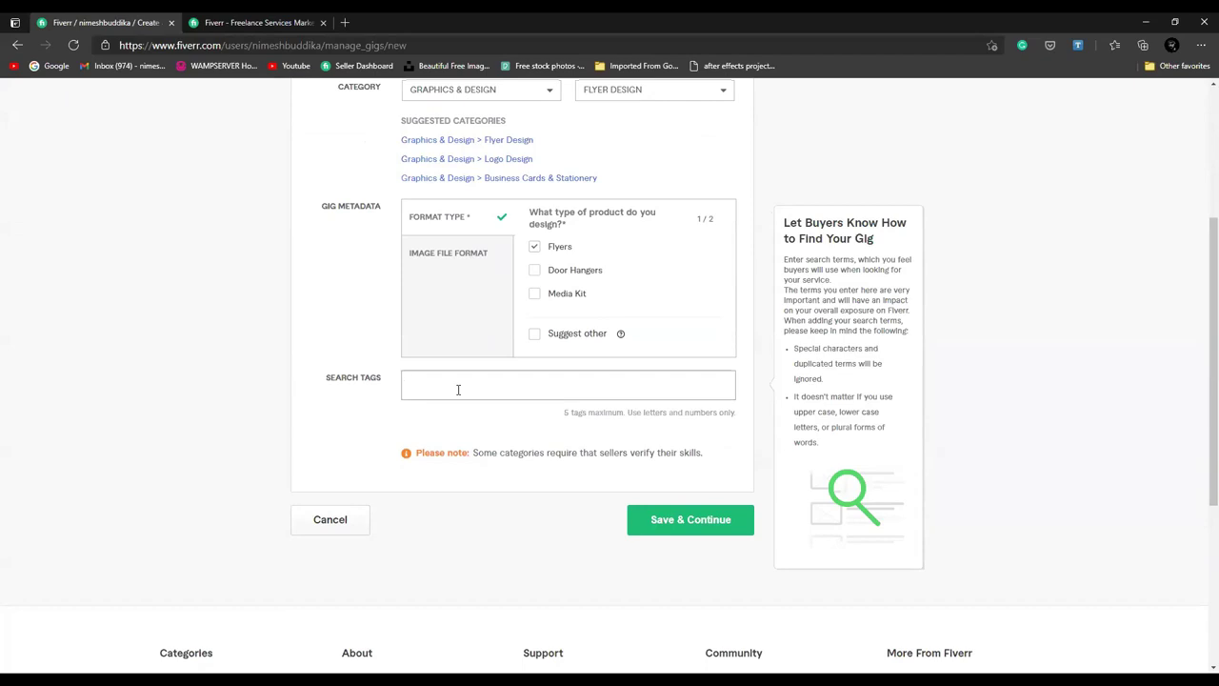
Step: In the other Fiverr browser tab, search for "flyer" and look through the gigs that buyers find with that term
{"action": "left_click", "coordinate": [253, 22]}
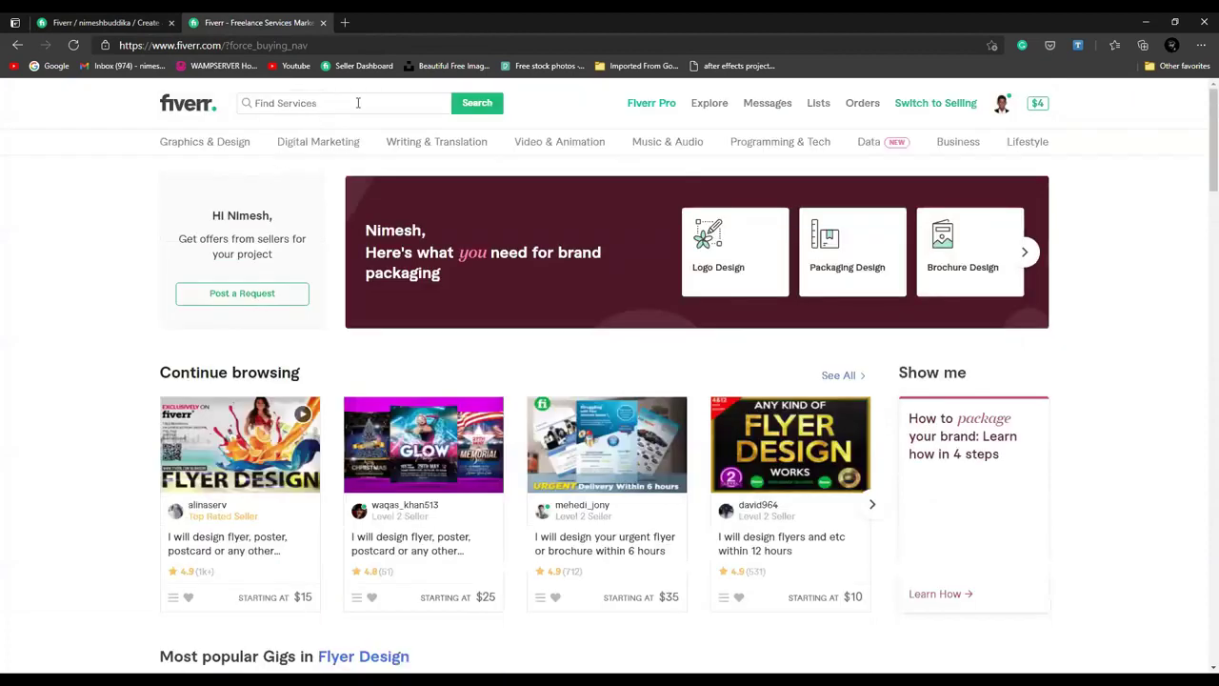
{"action": "left_click", "coordinate": [358, 103]}
{"action": "type", "text": "fl"}
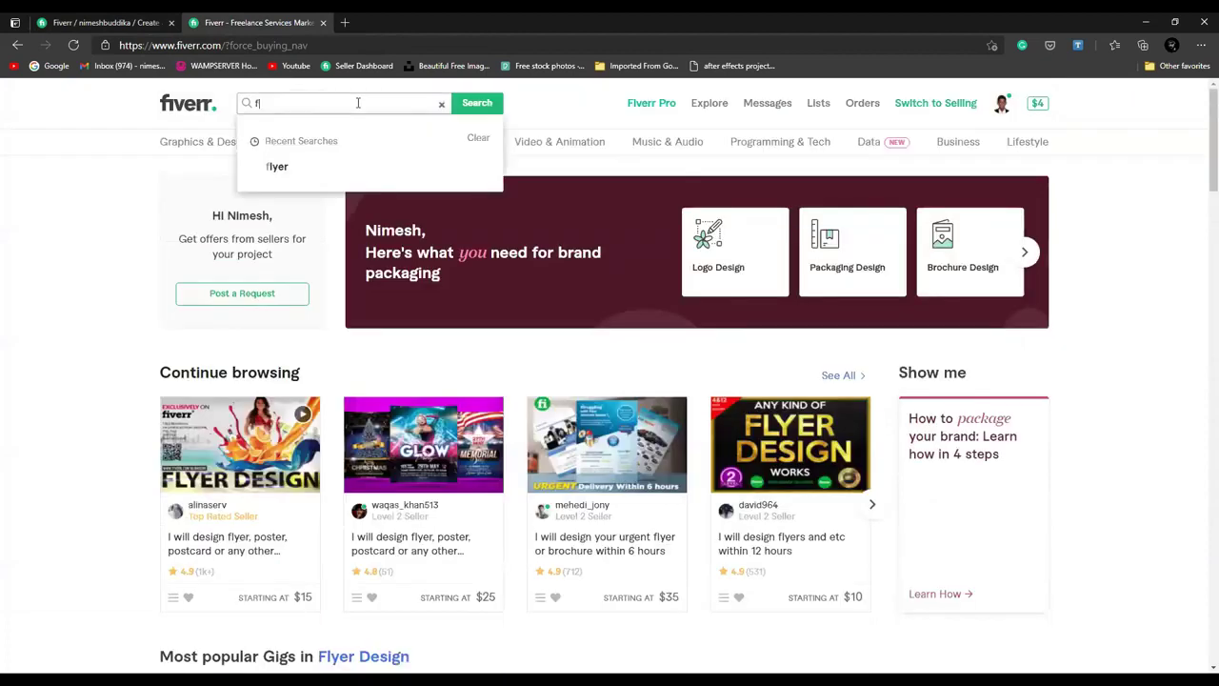
{"action": "type", "text": "yer"}
{"action": "key", "text": "Return"}
{"action": "scroll", "coordinate": [476, 343], "scroll_direction": "down", "scroll_amount": 3}
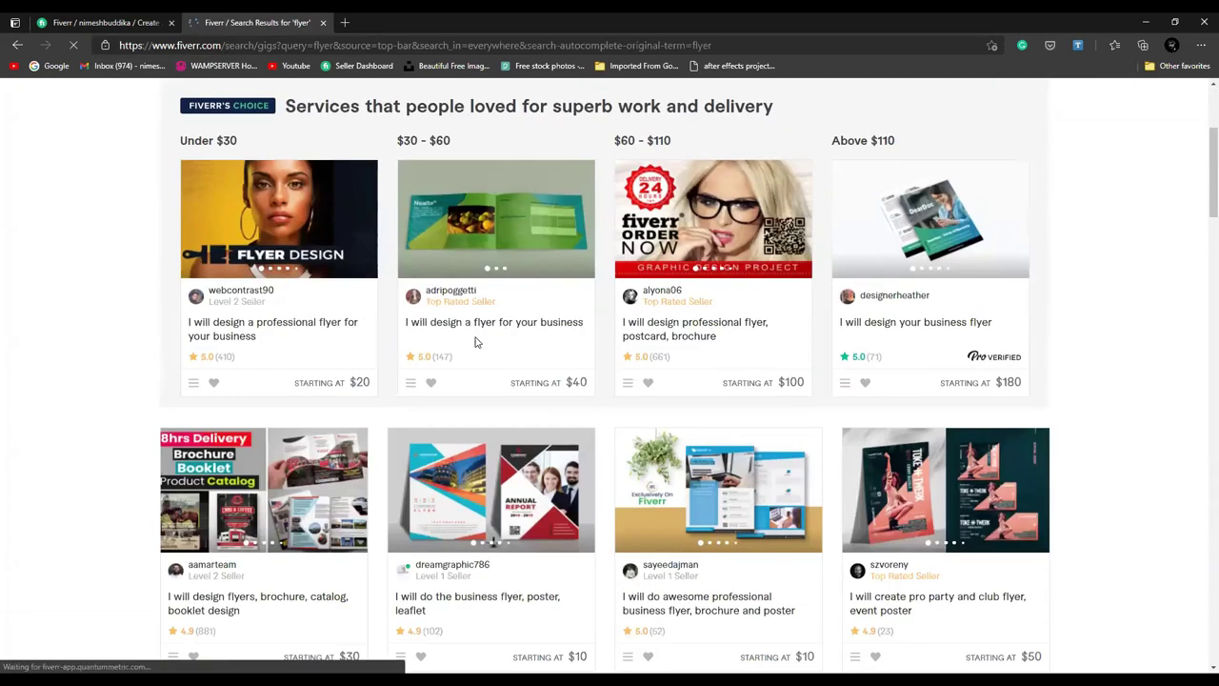
{"action": "scroll", "coordinate": [476, 341], "scroll_direction": "down", "scroll_amount": 5}
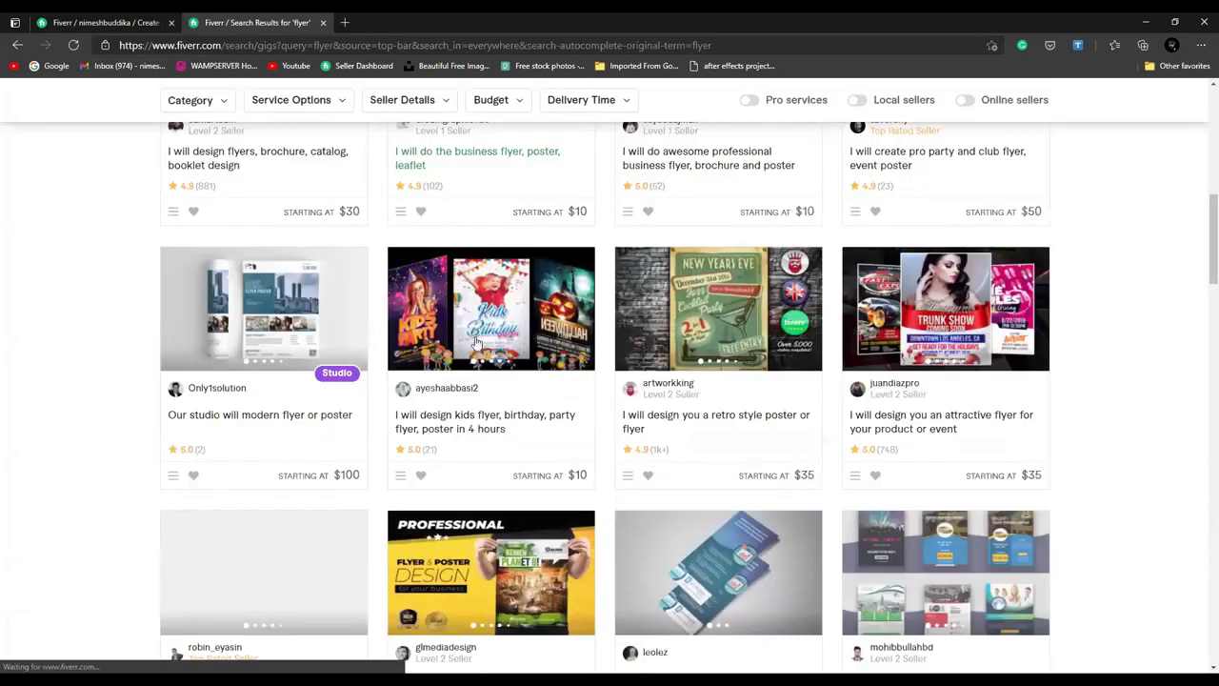
{"action": "scroll", "coordinate": [476, 343], "scroll_direction": "down", "scroll_amount": 6}
{"action": "scroll", "coordinate": [477, 262], "scroll_direction": "up", "scroll_amount": 10}
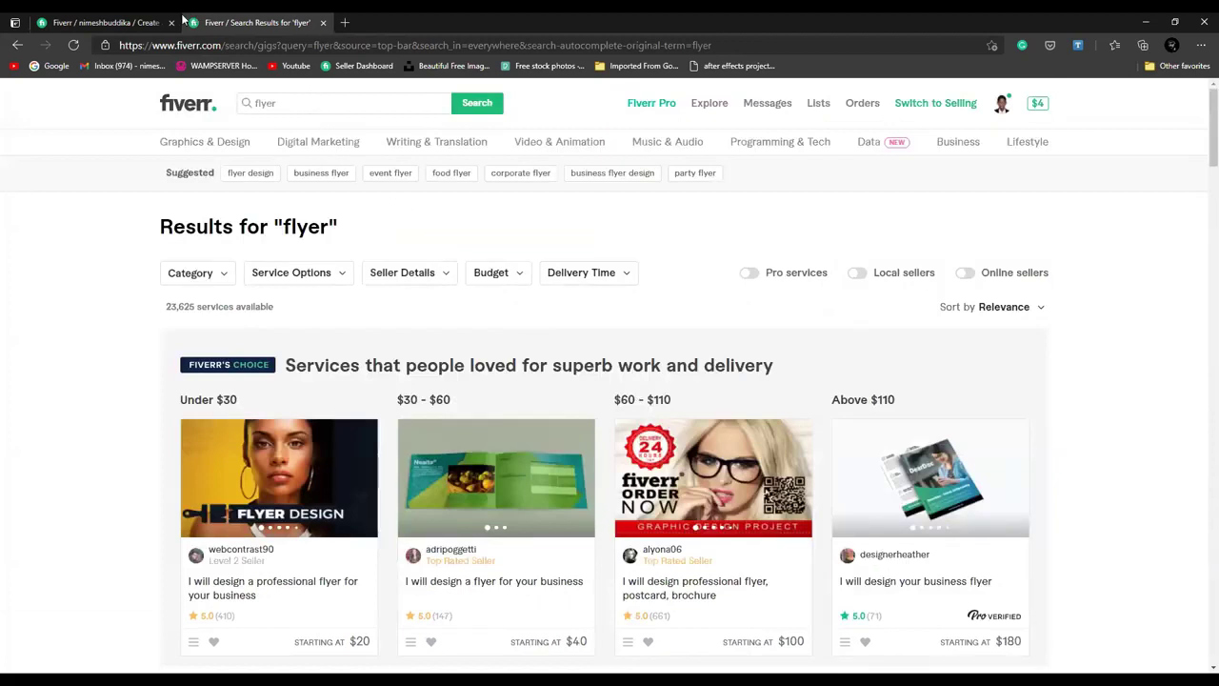
Step: Back on the new gig's overview, add the search tags "flyer", "photoshop" and "design"
{"action": "left_click", "coordinate": [105, 22]}
{"action": "left_click", "coordinate": [452, 377]}
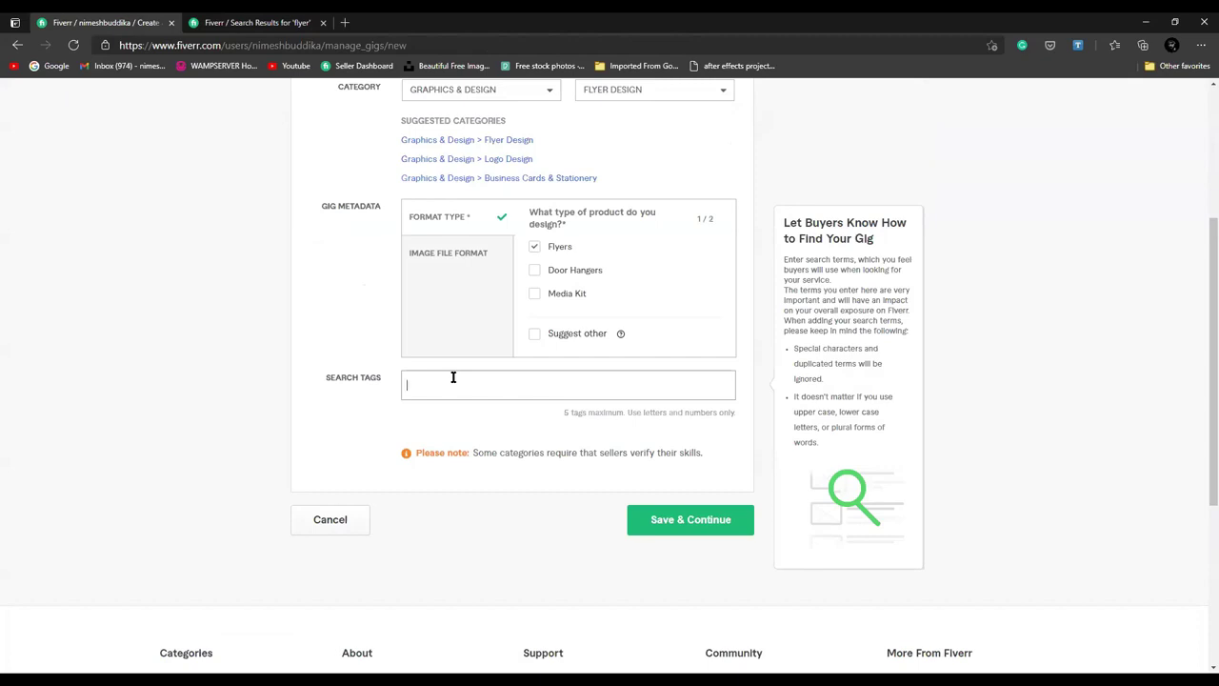
{"action": "type", "text": "flyer"}
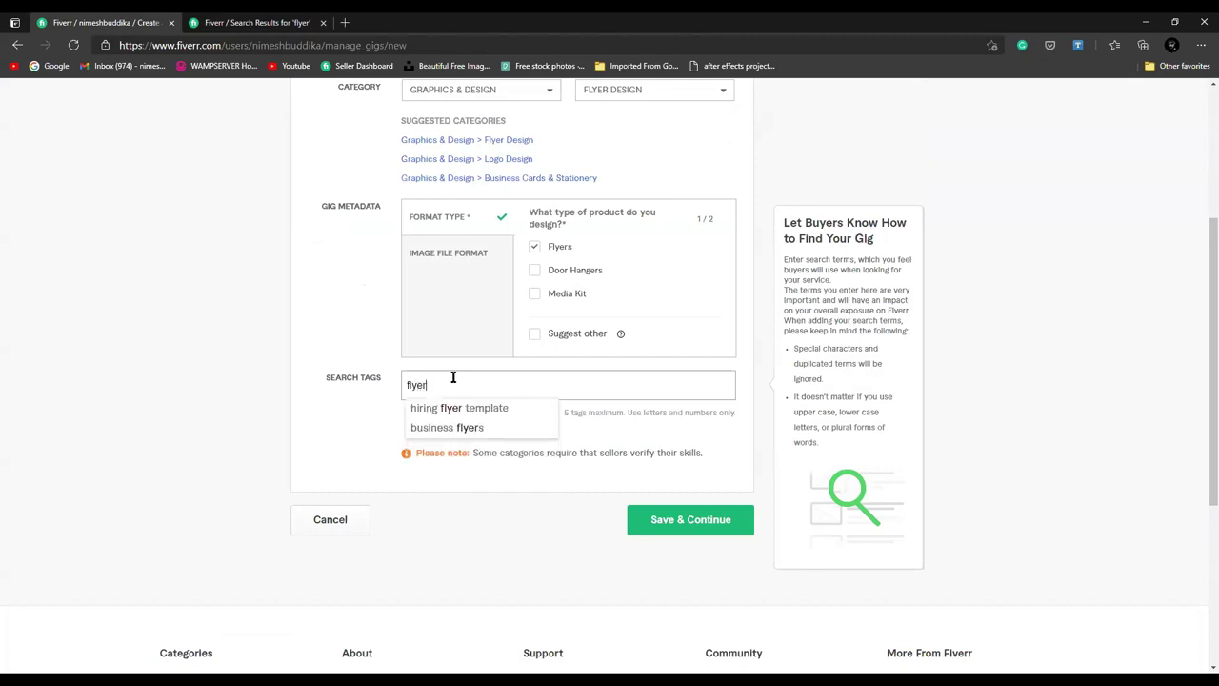
{"action": "key", "text": "Return"}
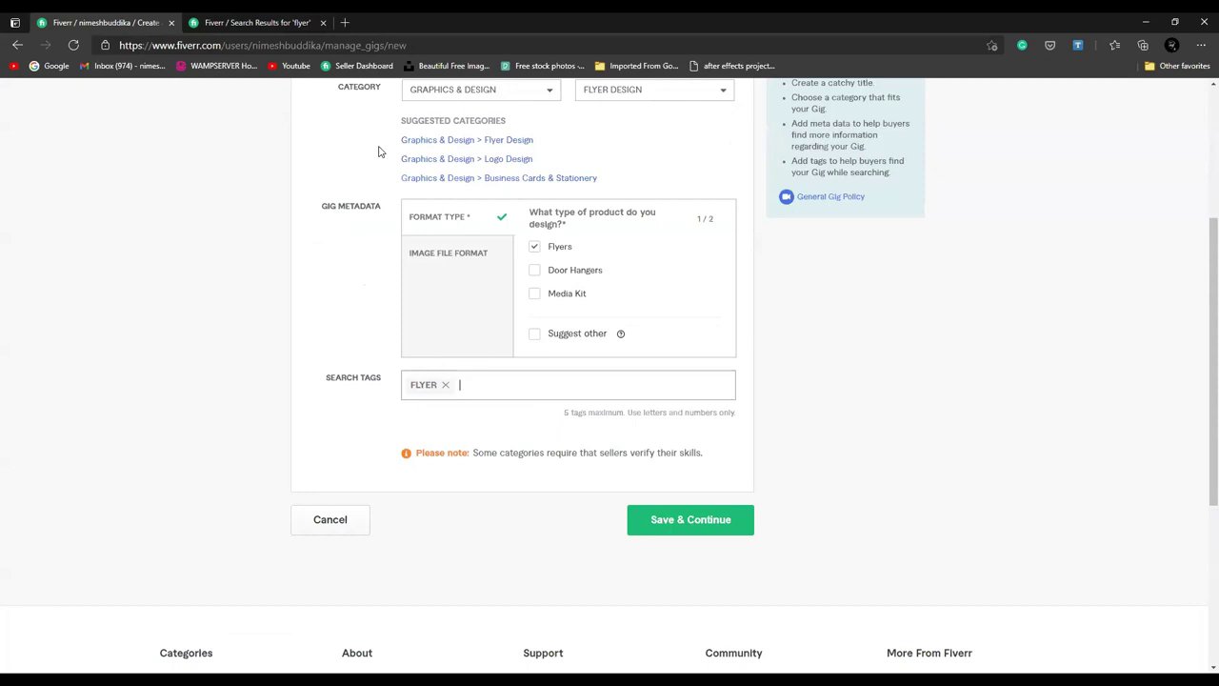
{"action": "type", "text": "photo"}
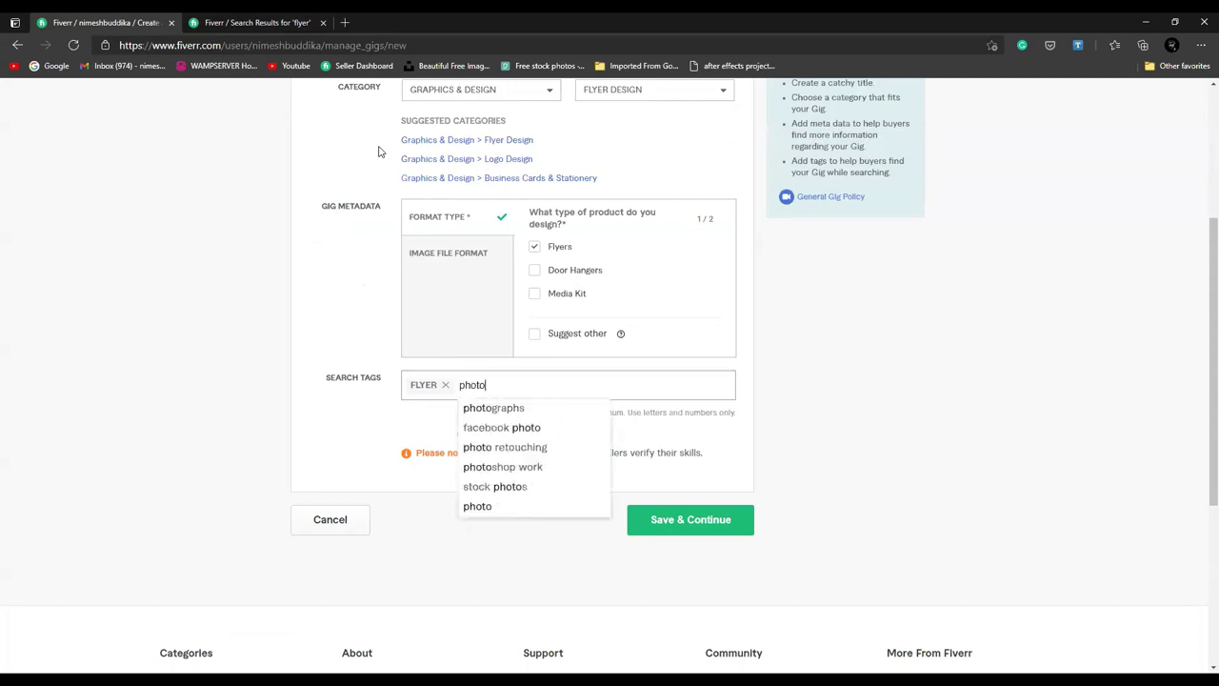
{"action": "type", "text": "shop"}
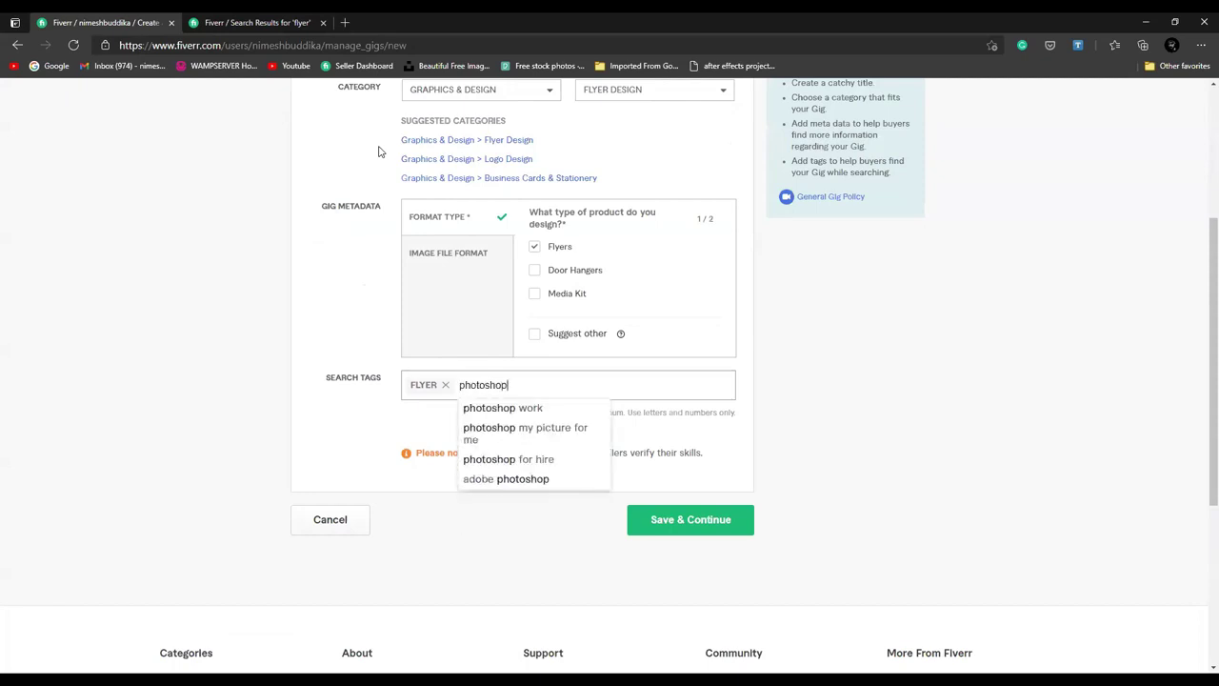
{"action": "key", "text": "Return"}
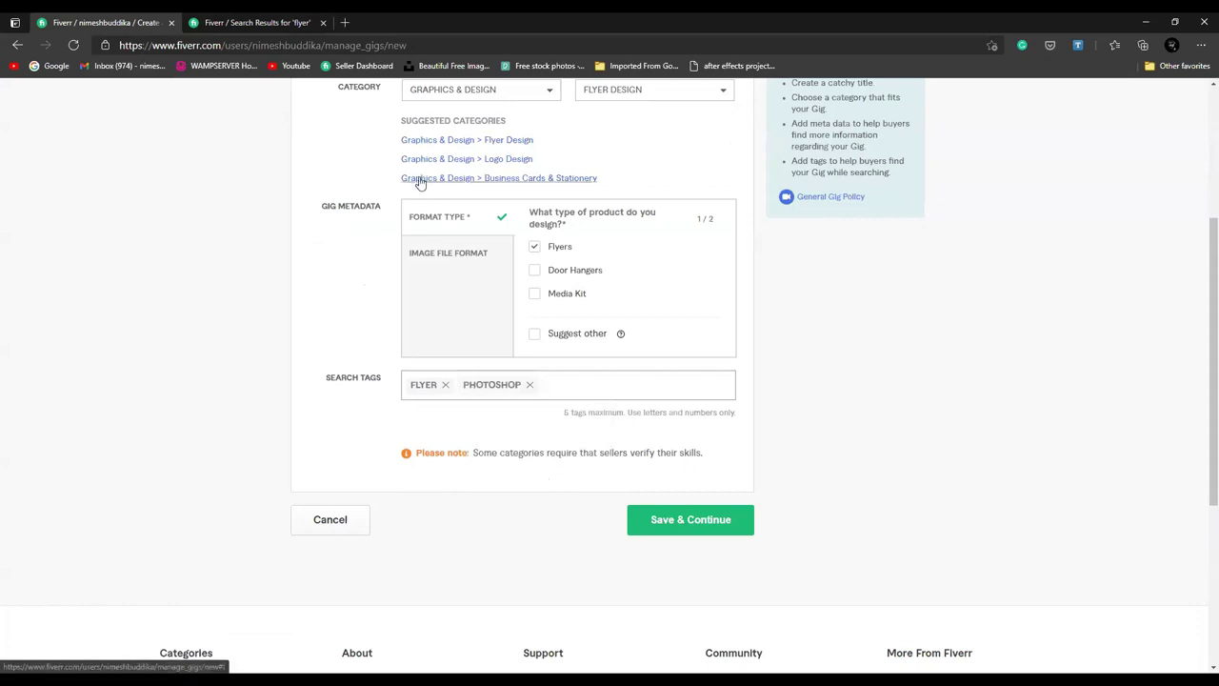
{"action": "type", "text": "Design"}
{"action": "key", "text": "Return"}
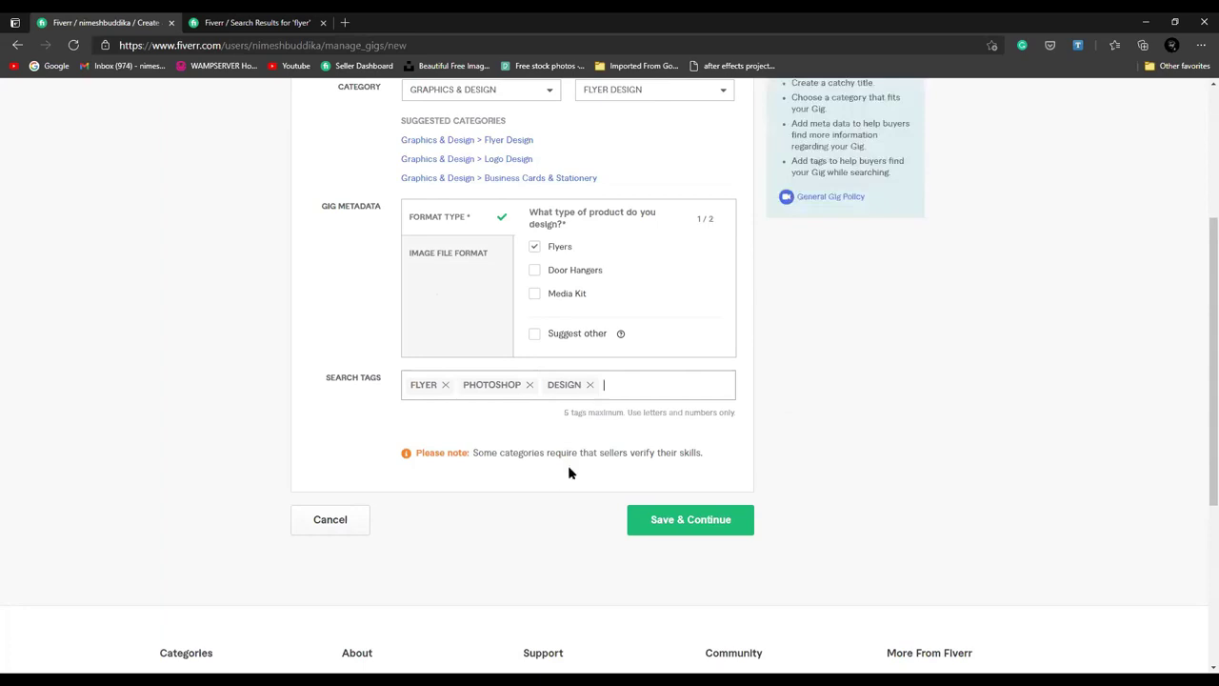
Step: Save the gig overview, continue to the pricing stage, and look over the package table
{"action": "scroll", "coordinate": [571, 479], "scroll_direction": "up", "scroll_amount": 3}
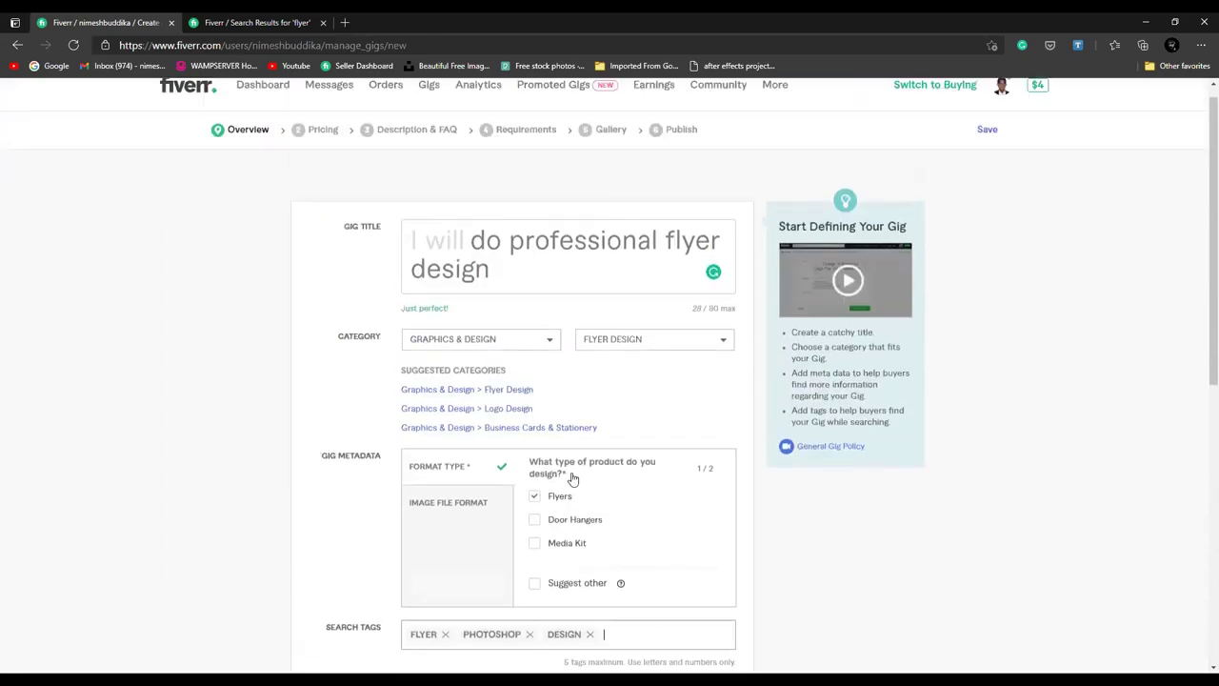
{"action": "scroll", "coordinate": [610, 514], "scroll_direction": "down", "scroll_amount": 3}
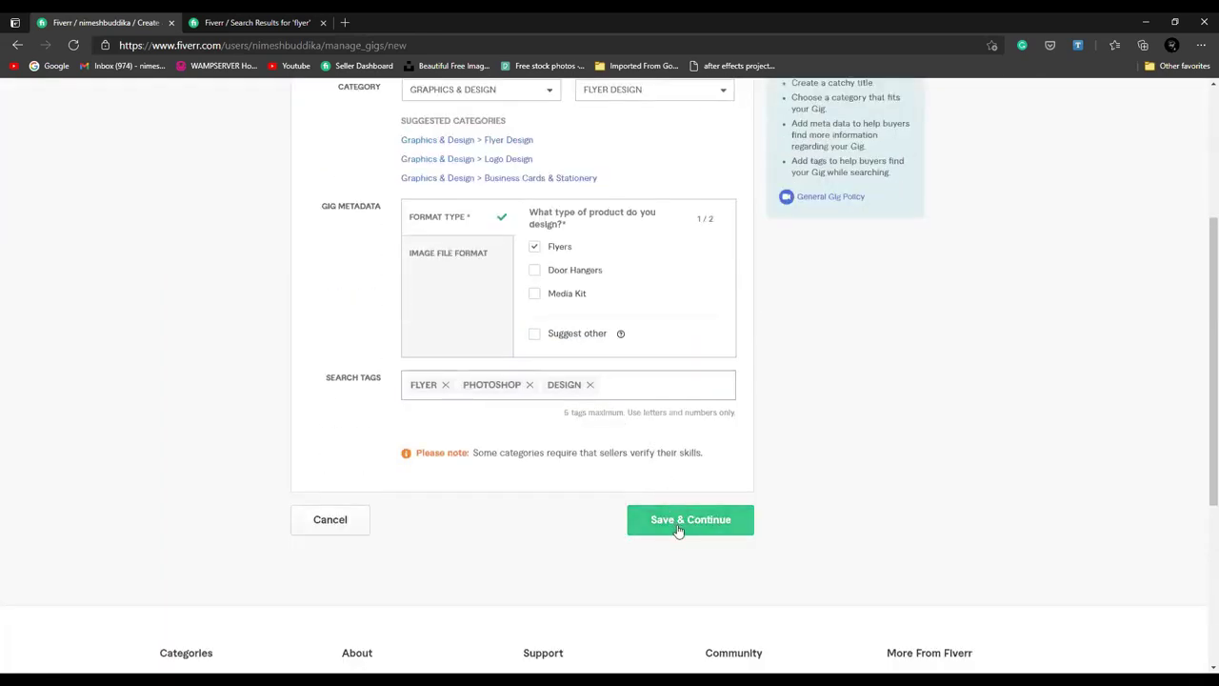
{"action": "left_click", "coordinate": [676, 521]}
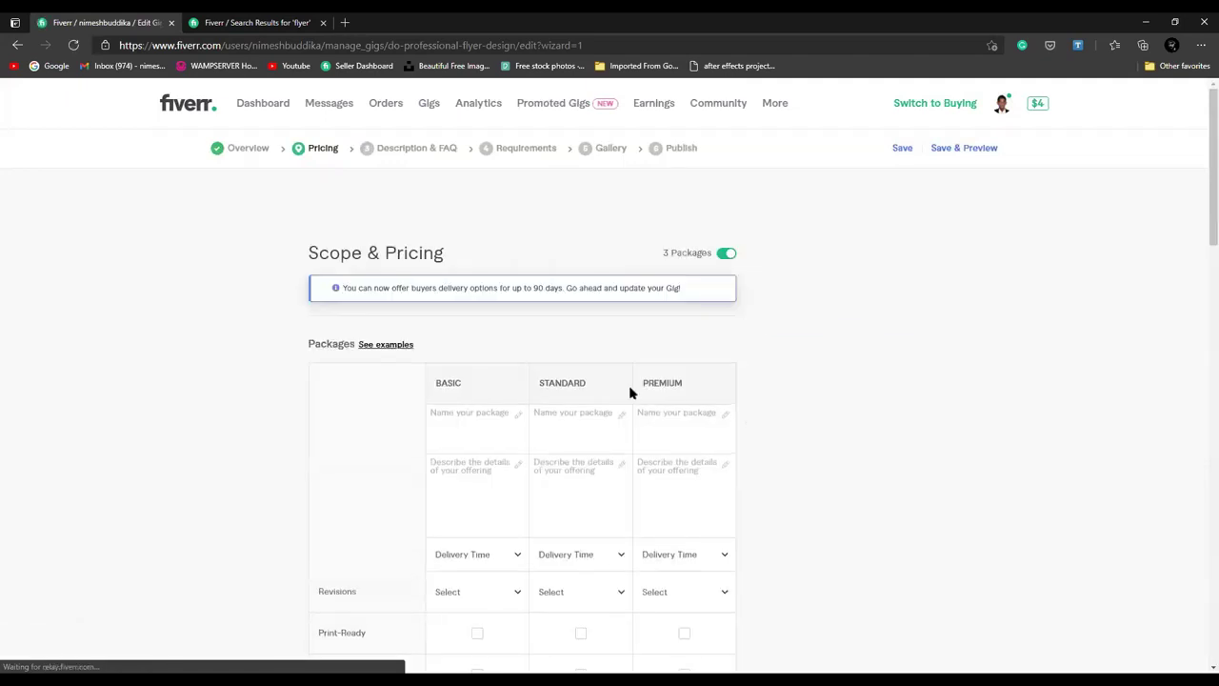
{"action": "scroll", "coordinate": [600, 429], "scroll_direction": "down", "scroll_amount": 1}
{"action": "scroll", "coordinate": [588, 441], "scroll_direction": "down", "scroll_amount": 4}
{"action": "scroll", "coordinate": [588, 441], "scroll_direction": "up", "scroll_amount": 5}
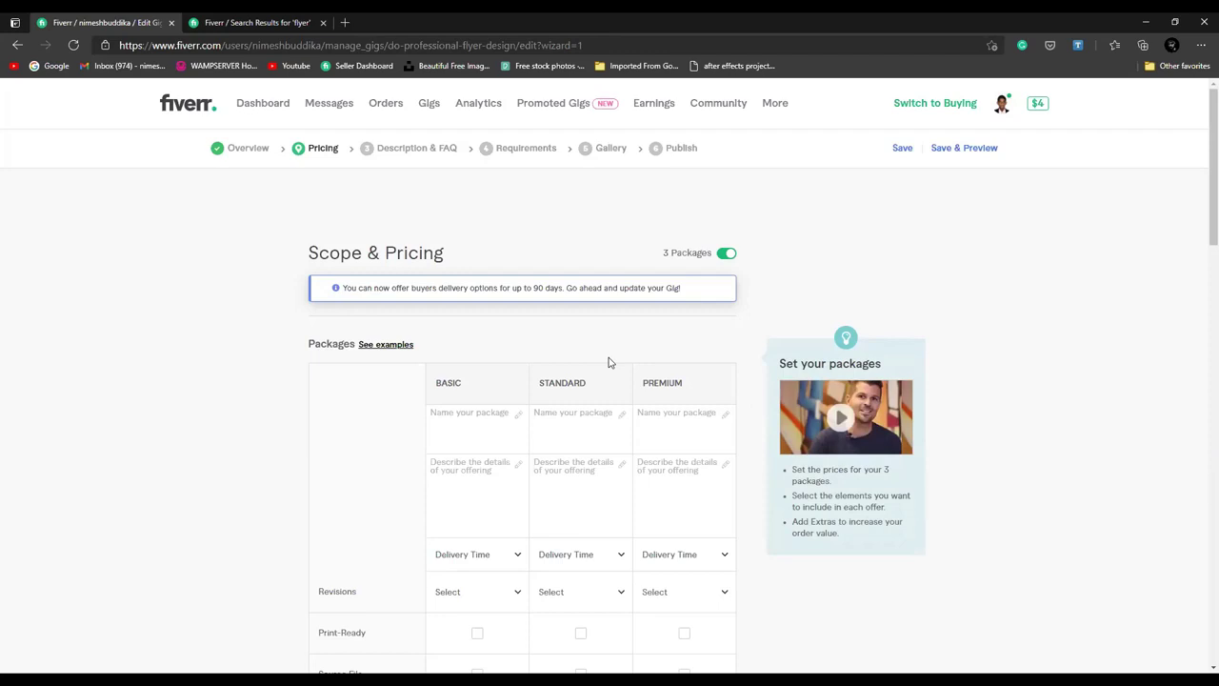
{"action": "scroll", "coordinate": [609, 362], "scroll_direction": "down", "scroll_amount": 1}
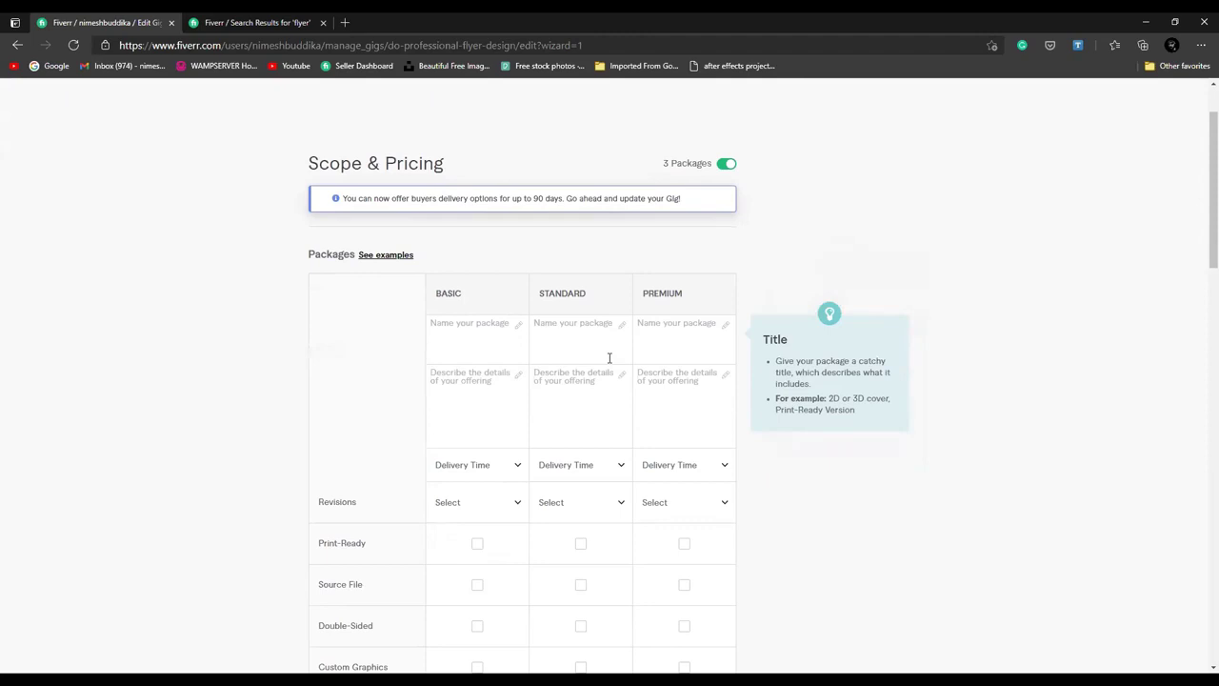
{"action": "scroll", "coordinate": [610, 358], "scroll_direction": "up", "scroll_amount": 1}
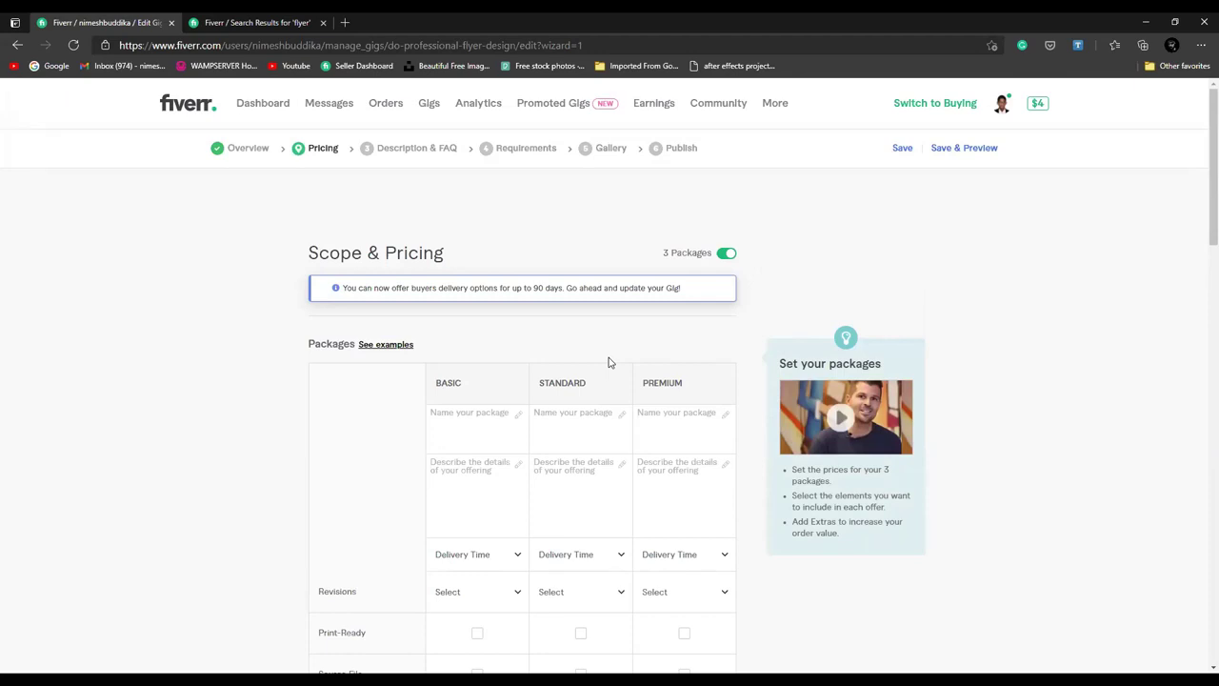
Step: Switch the three-package option off and on to compare the single-package and three-package tables
{"action": "left_click", "coordinate": [727, 255]}
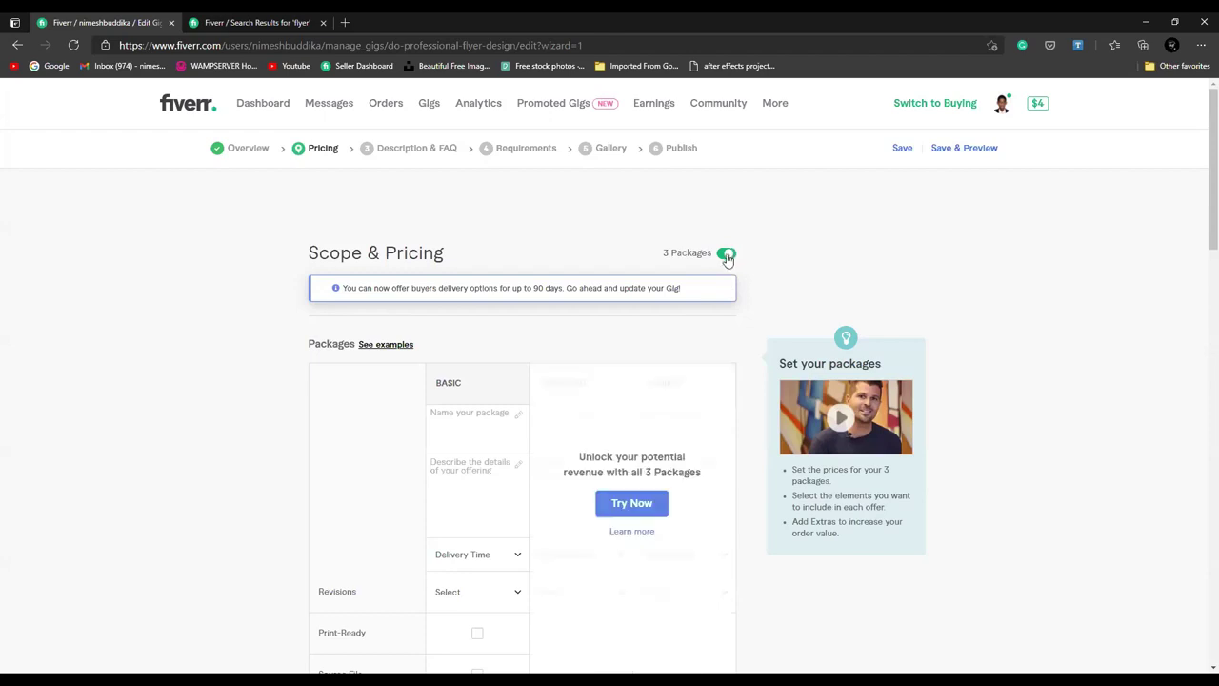
{"action": "scroll", "coordinate": [511, 360], "scroll_direction": "down", "scroll_amount": 4}
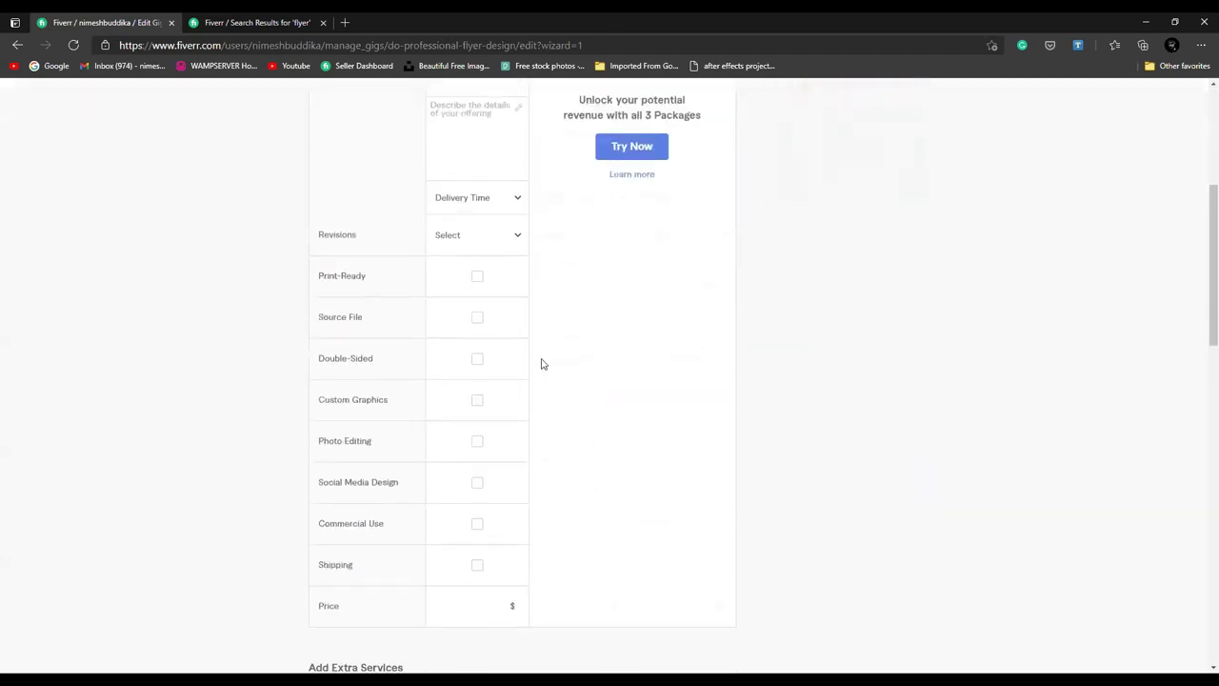
{"action": "scroll", "coordinate": [540, 356], "scroll_direction": "up", "scroll_amount": 4}
{"action": "left_click", "coordinate": [716, 255]}
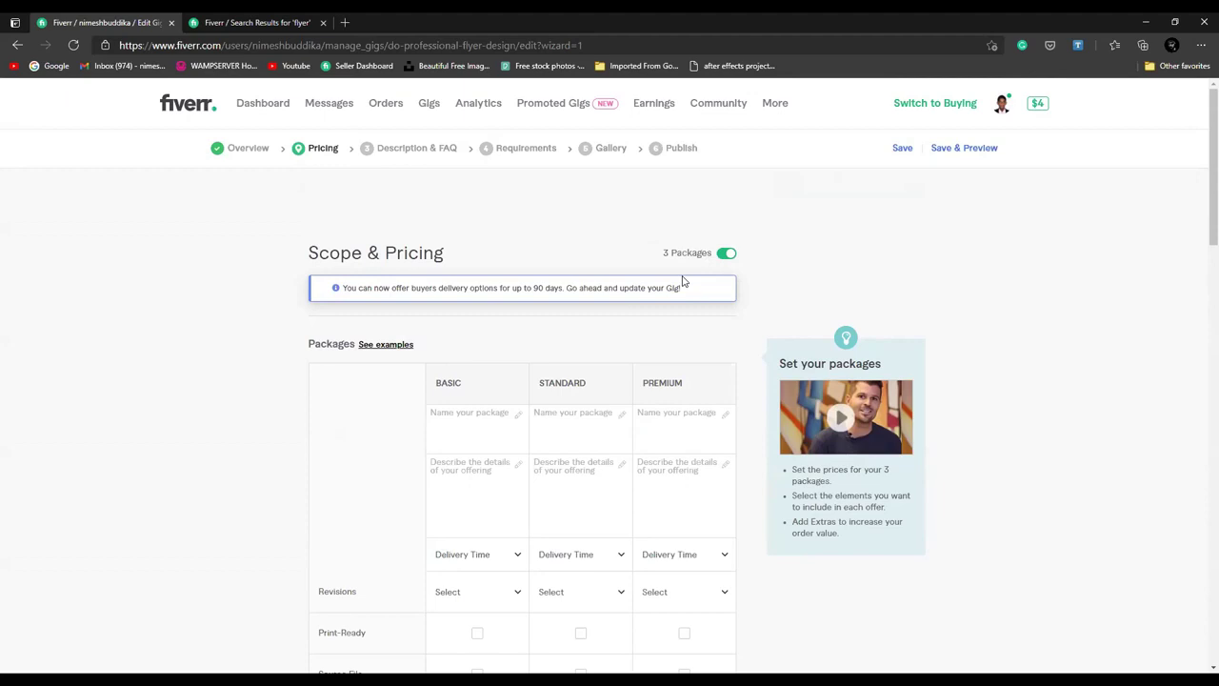
{"action": "scroll", "coordinate": [682, 281], "scroll_direction": "down", "scroll_amount": 1}
{"action": "left_click", "coordinate": [474, 326]}
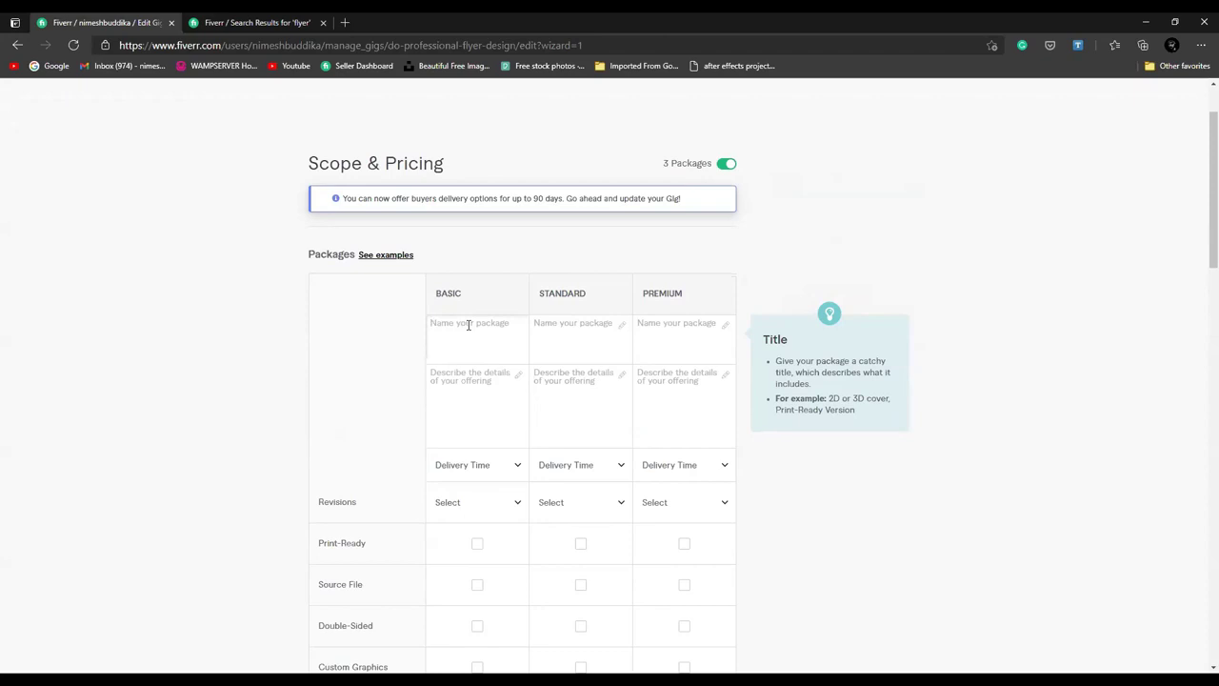
{"action": "left_click", "coordinate": [601, 334]}
{"action": "left_click", "coordinate": [675, 323]}
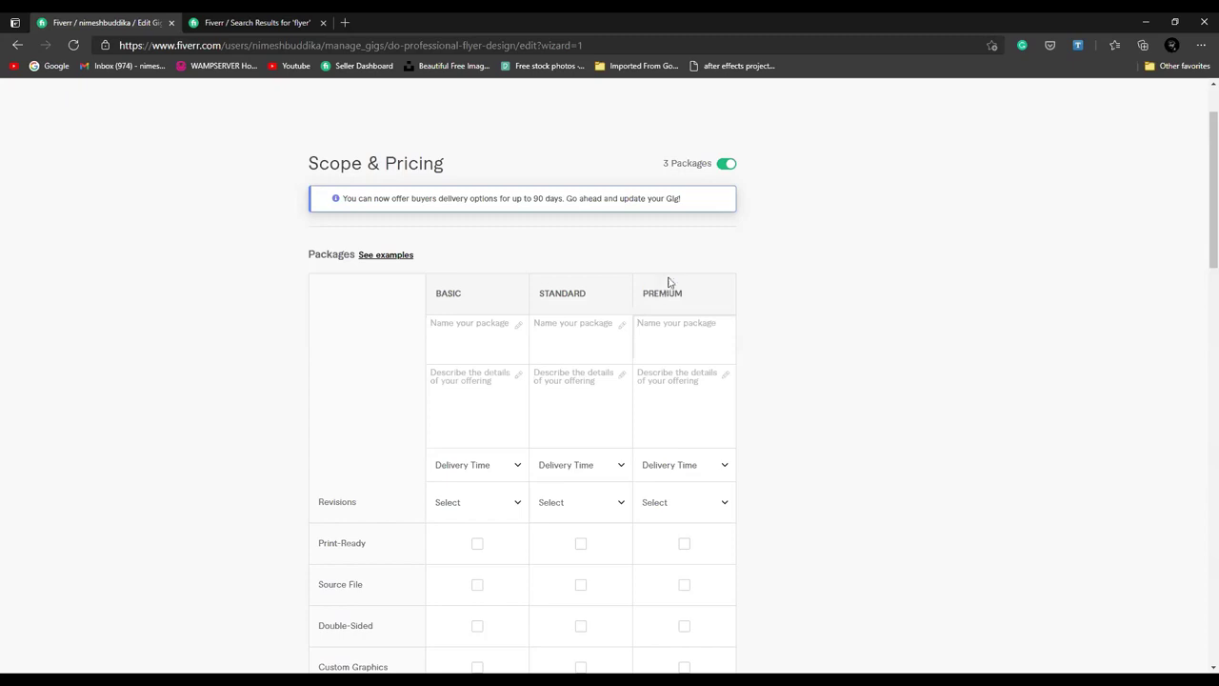
{"action": "left_click", "coordinate": [726, 164]}
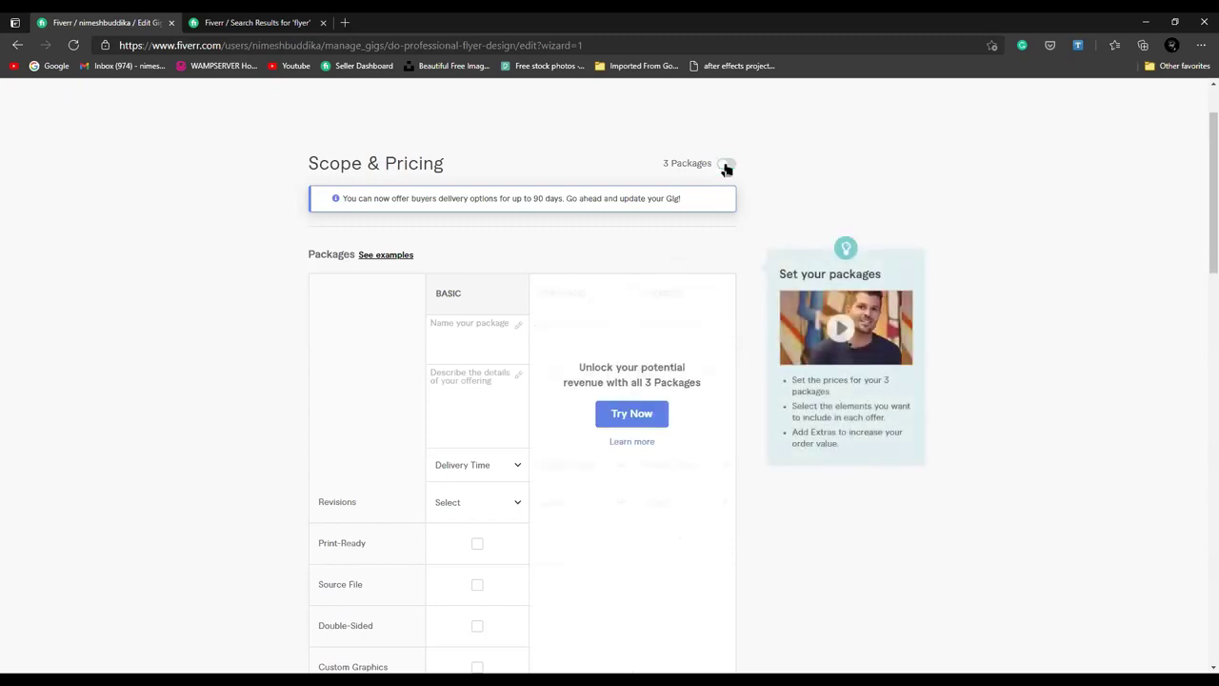
{"action": "left_click", "coordinate": [726, 164]}
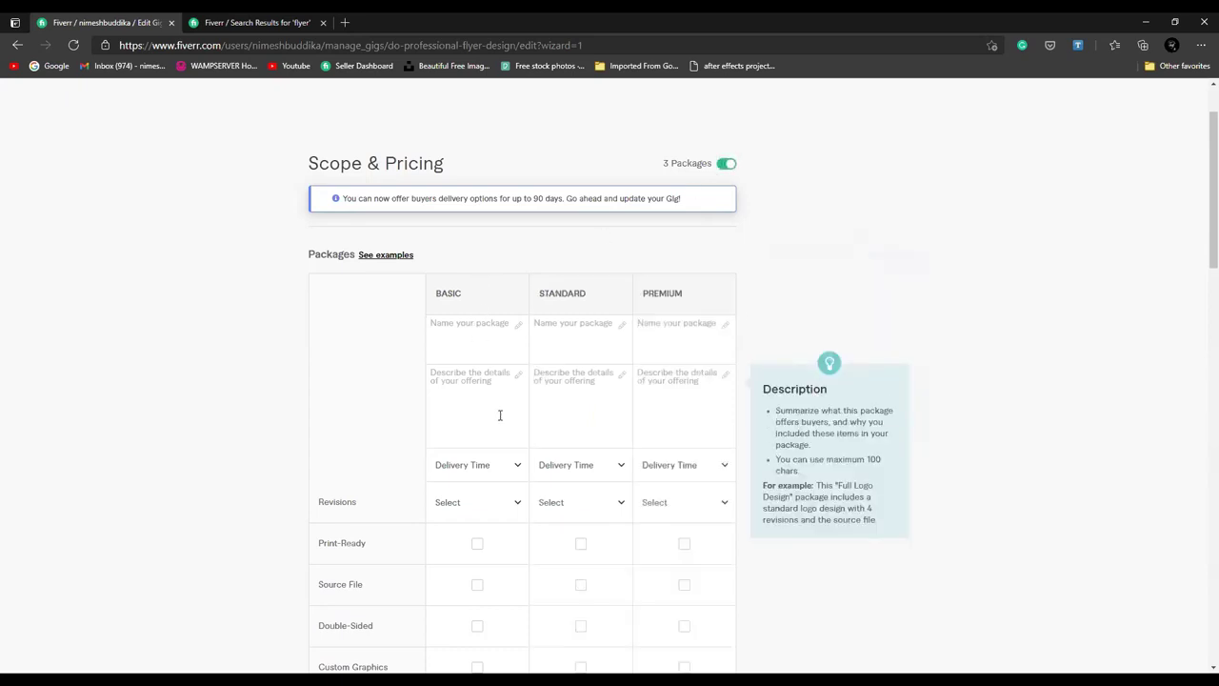
Step: Copy the Premium column heading's text and limit the gig to a single package
{"action": "left_click_drag", "start_coordinate": [682, 292], "coordinate": [643, 293]}
{"action": "right_click", "coordinate": [652, 297]}
{"action": "left_click", "coordinate": [693, 307]}
{"action": "left_click", "coordinate": [726, 164]}
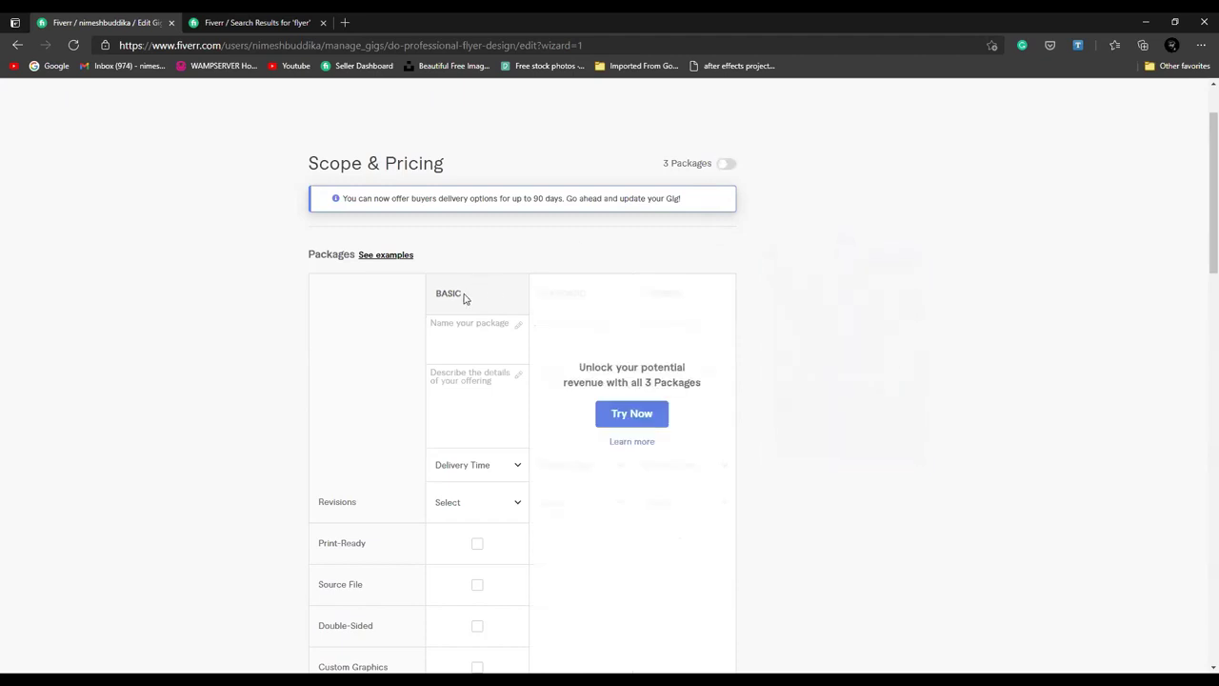
Step: Paste the copied text "PREMIUM" as the name of the Basic package
{"action": "left_click", "coordinate": [476, 338]}
{"action": "right_click", "coordinate": [467, 324]}
{"action": "left_click", "coordinate": [482, 451]}
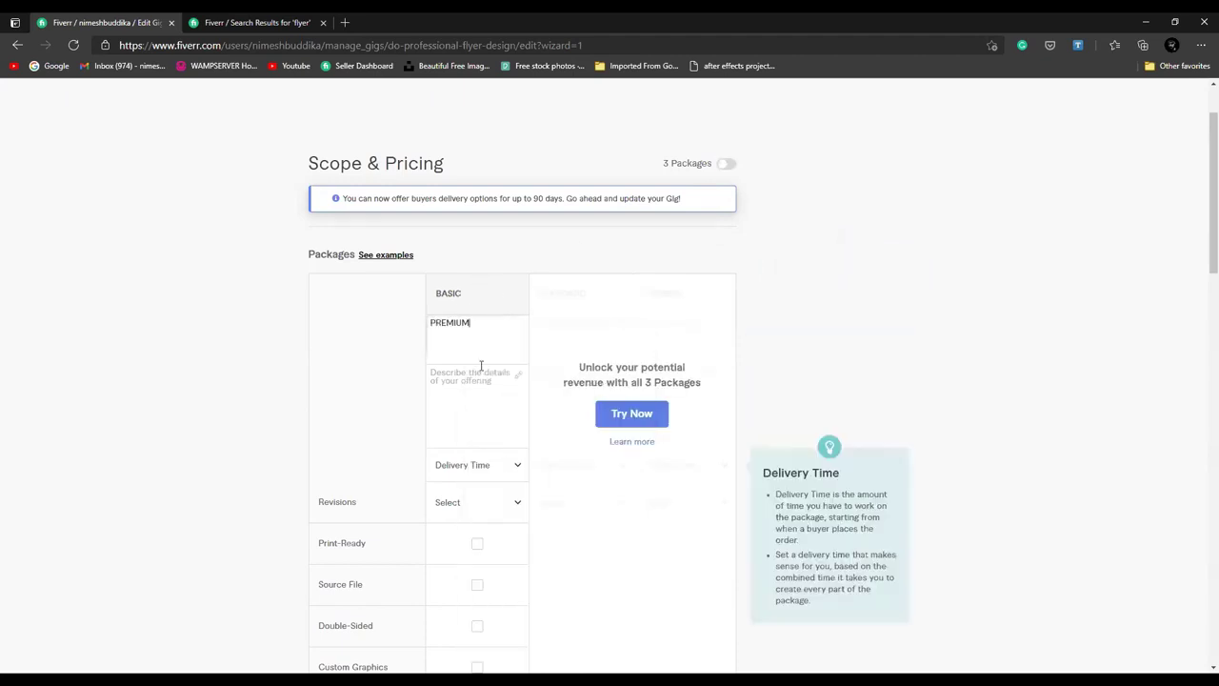
{"action": "left_click", "coordinate": [487, 279]}
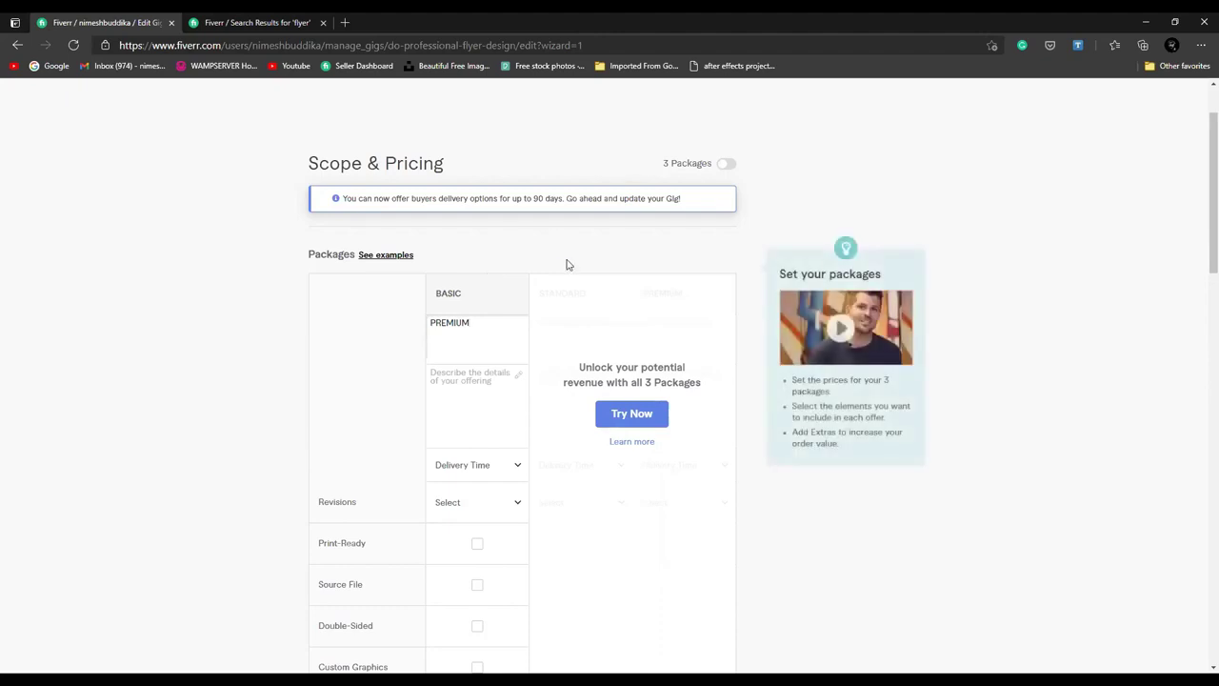
Step: Paste the description "+Double-Sided +Ready to print +300dpi, CMYK/RGB +Unlimited revisions +Source file +High quality" into the Basic package
{"action": "scroll", "coordinate": [543, 267], "scroll_direction": "down", "scroll_amount": 2}
{"action": "scroll", "coordinate": [449, 281], "scroll_direction": "up", "scroll_amount": 1}
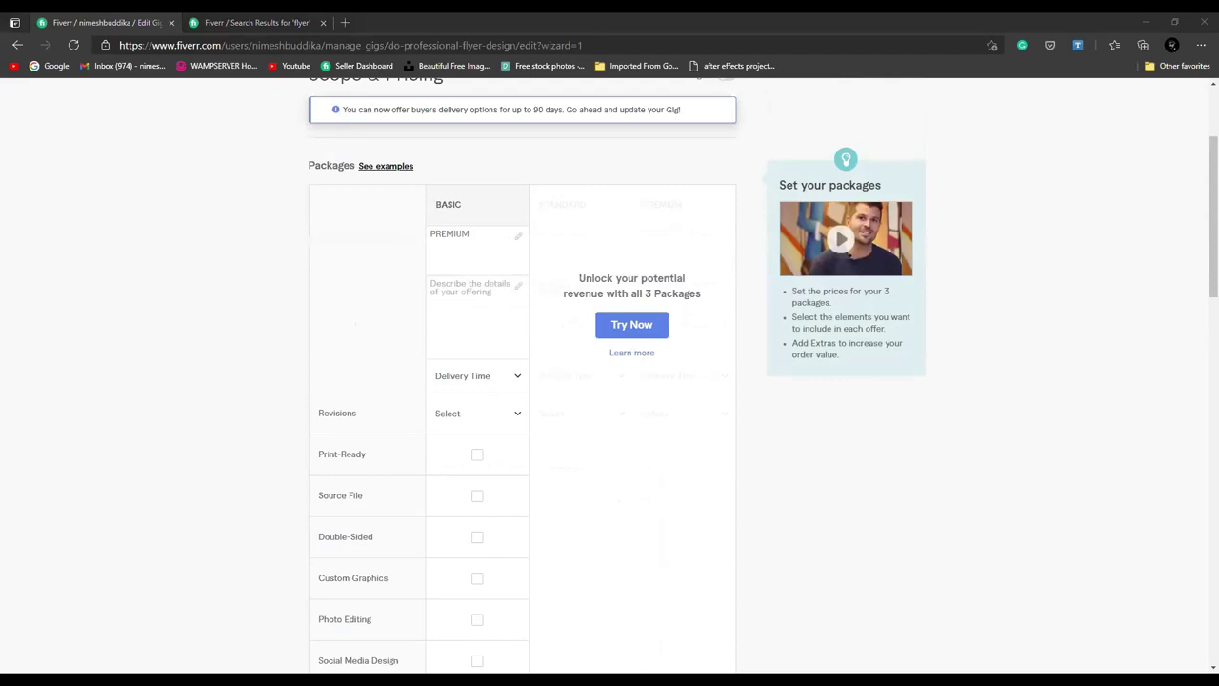
{"action": "right_click", "coordinate": [440, 286]}
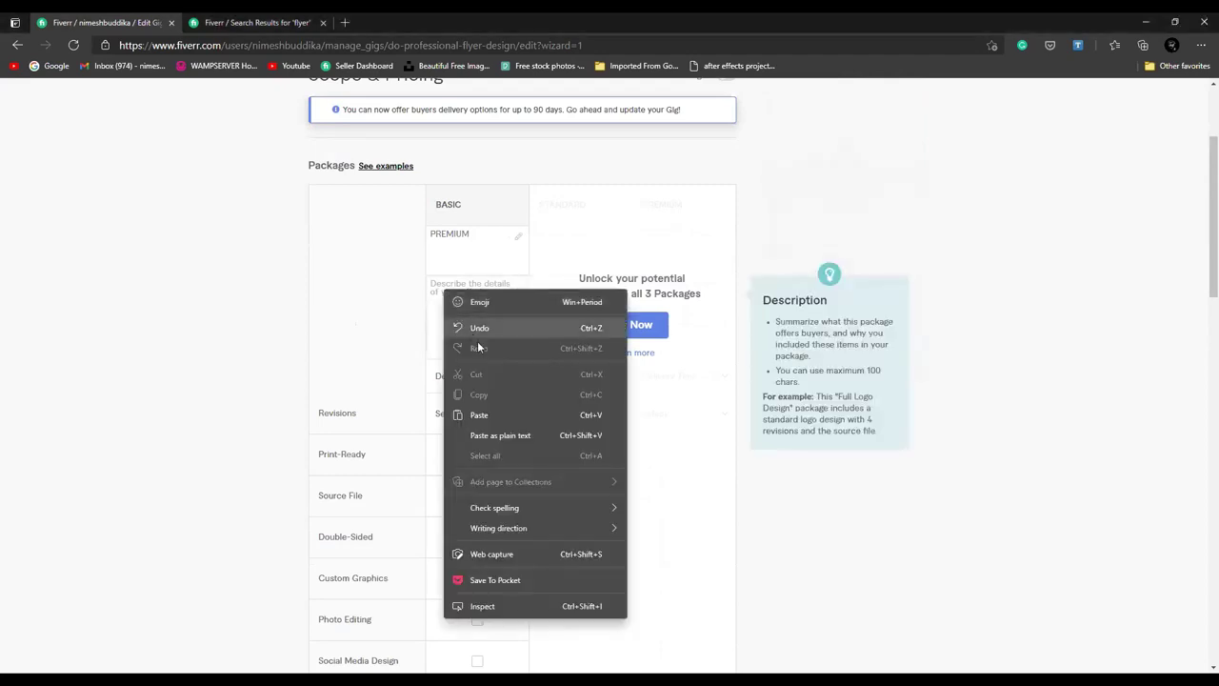
{"action": "left_click", "coordinate": [507, 416]}
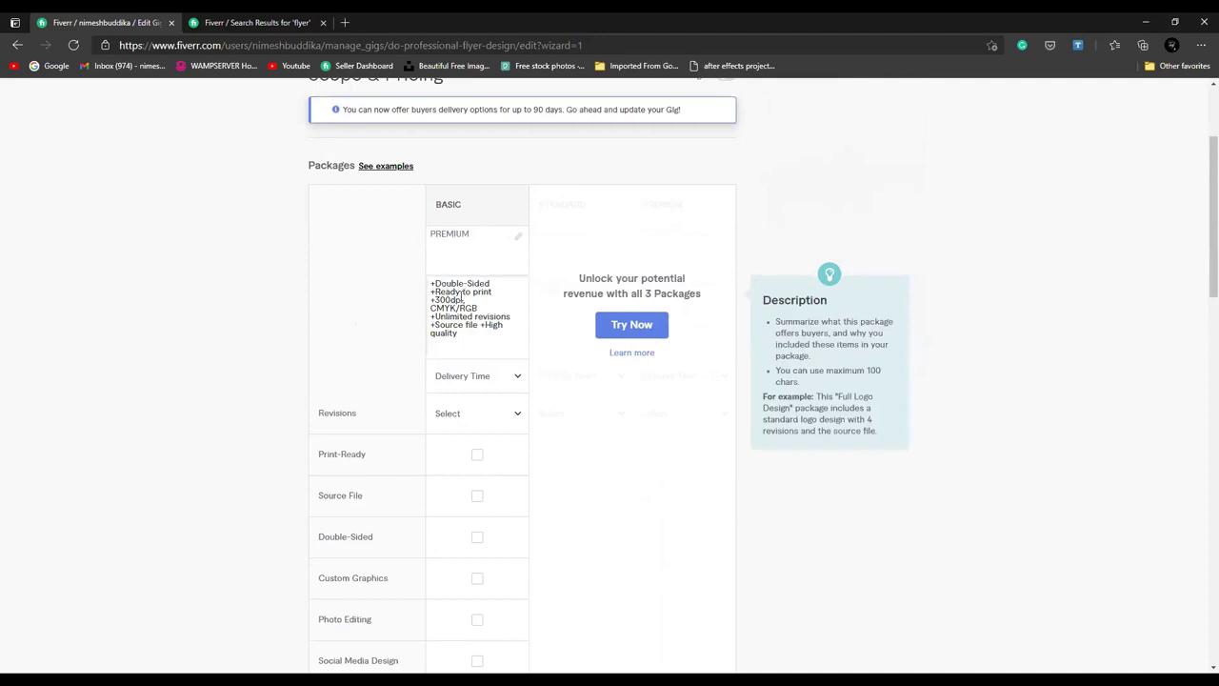
{"action": "left_click_drag", "start_coordinate": [483, 340], "coordinate": [432, 276]}
{"action": "left_click", "coordinate": [463, 336]}
Step: Set the Basic package's delivery time to 2 days
{"action": "left_click", "coordinate": [500, 380]}
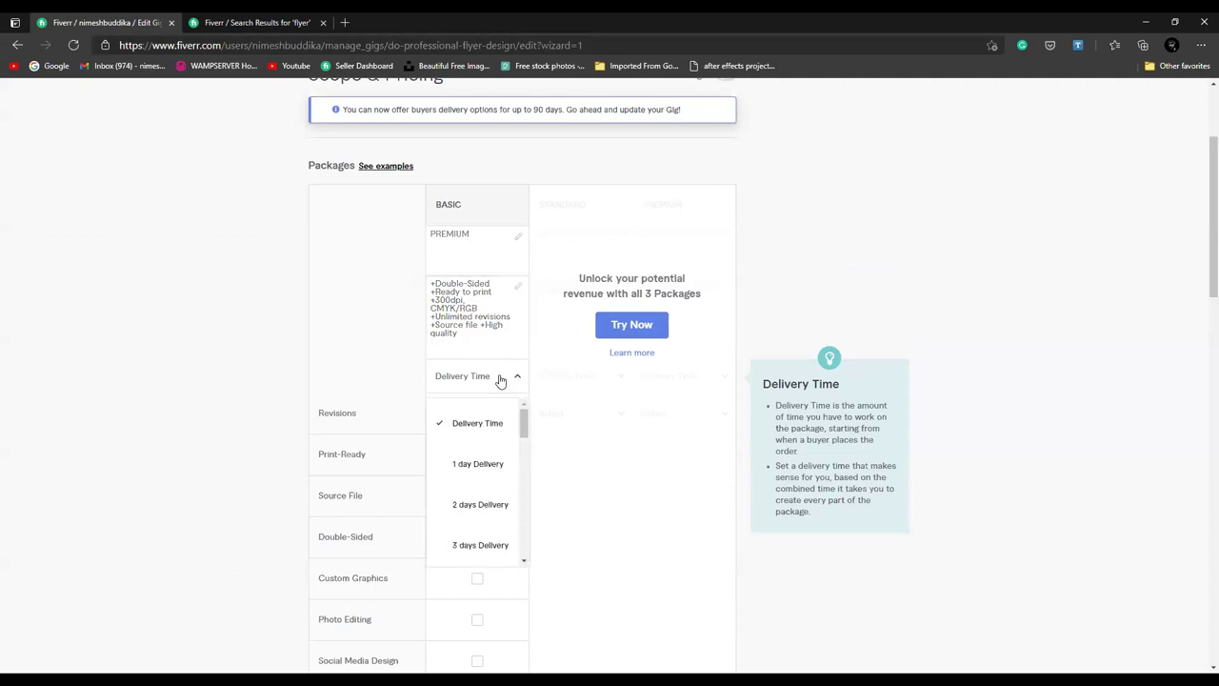
{"action": "left_click", "coordinate": [500, 380]}
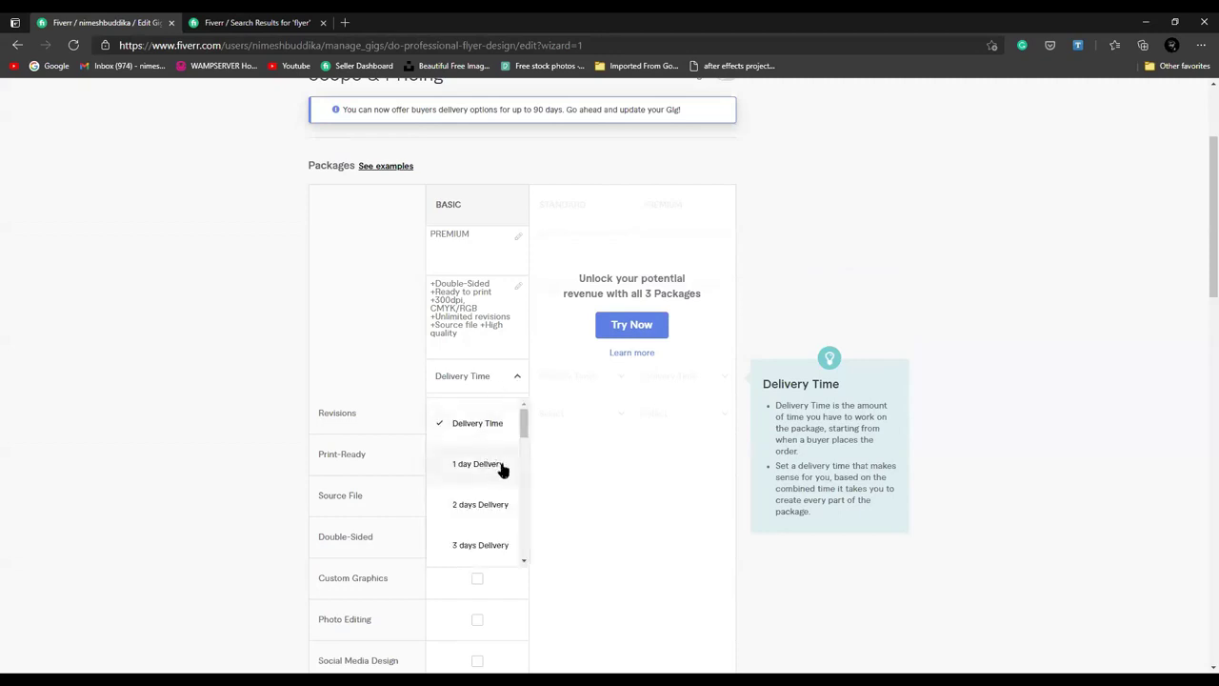
{"action": "scroll", "coordinate": [500, 467], "scroll_direction": "down", "scroll_amount": 1}
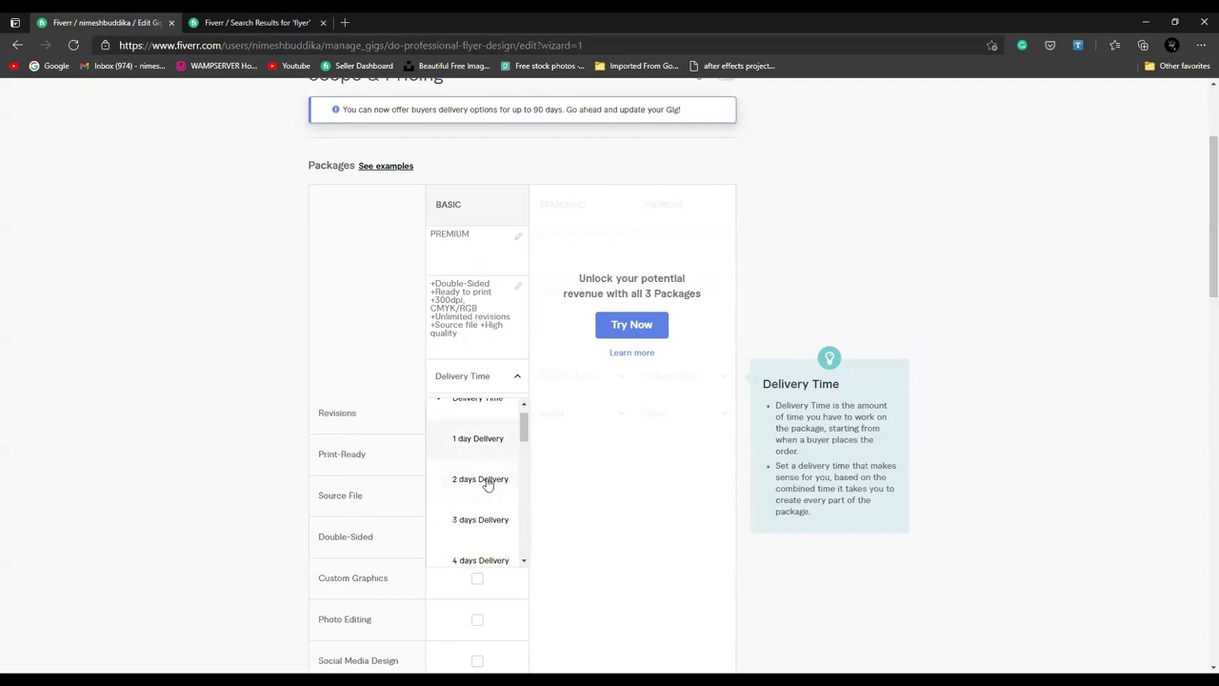
{"action": "left_click", "coordinate": [485, 481]}
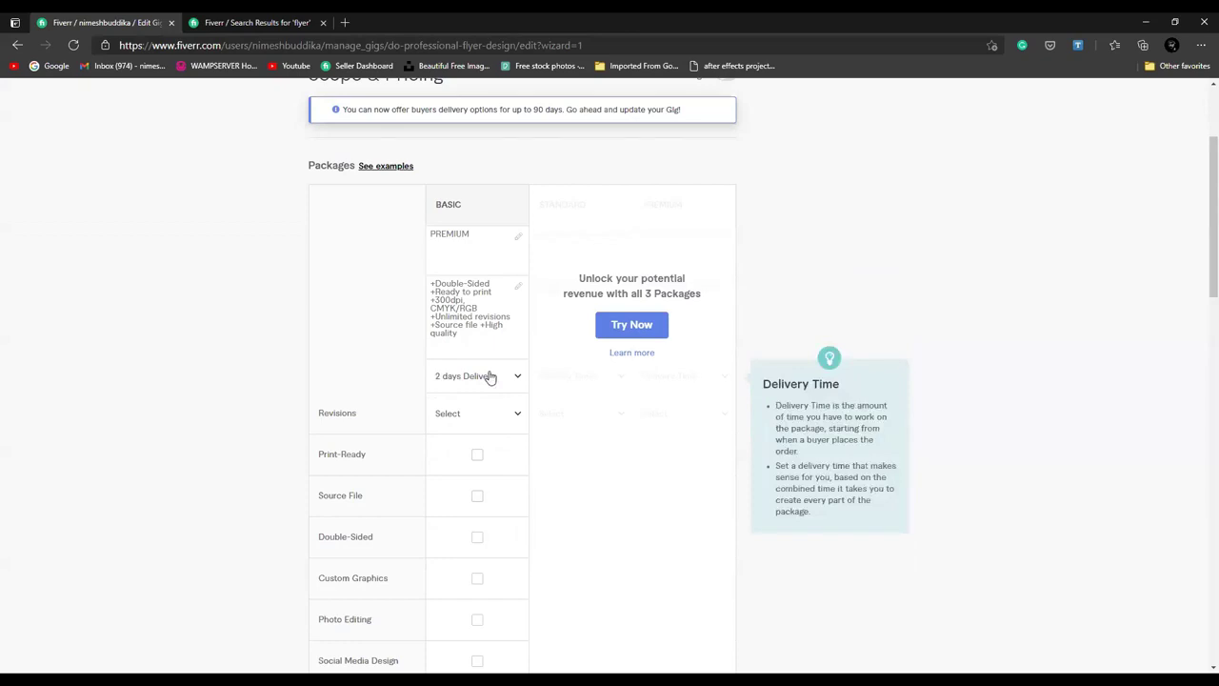
Step: Set the Basic package's revisions to Unlimited and look through the other available revision counts
{"action": "left_click", "coordinate": [483, 419]}
{"action": "left_click_drag", "start_coordinate": [523, 394], "coordinate": [514, 372]}
{"action": "left_click", "coordinate": [506, 340]}
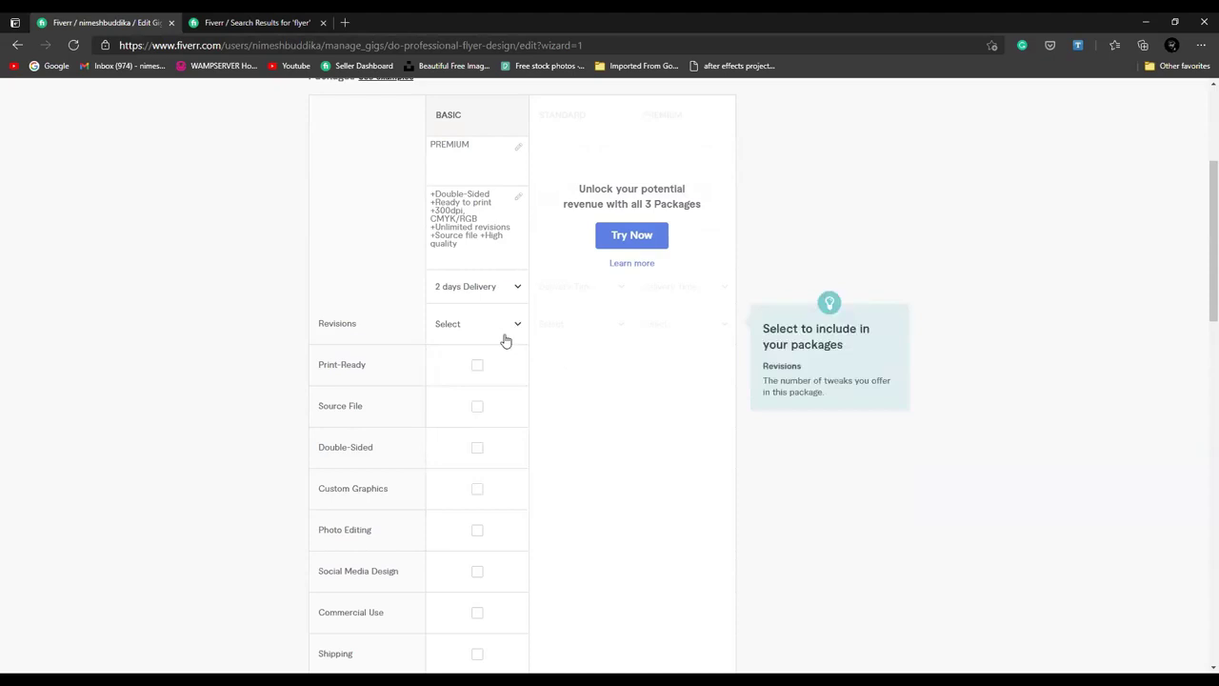
{"action": "left_click", "coordinate": [504, 332]}
{"action": "scroll", "coordinate": [484, 397], "scroll_direction": "down", "scroll_amount": 5}
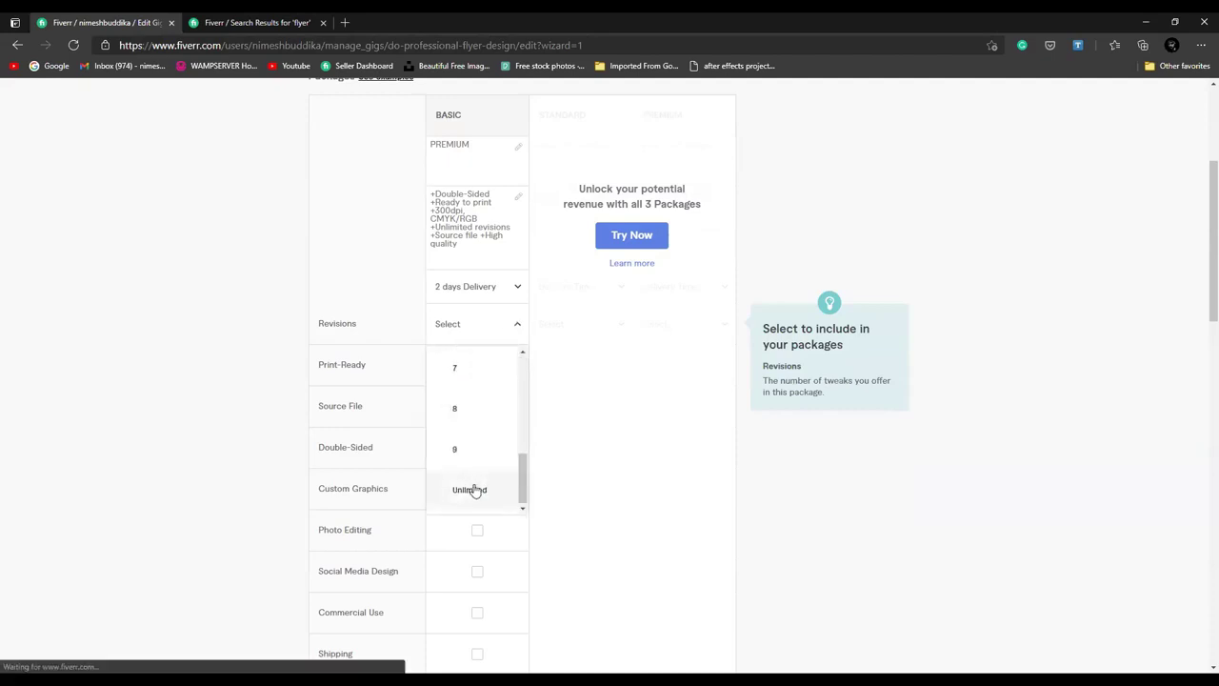
{"action": "left_click", "coordinate": [473, 487]}
{"action": "left_click", "coordinate": [486, 333]}
{"action": "scroll", "coordinate": [490, 400], "scroll_direction": "down", "scroll_amount": 5}
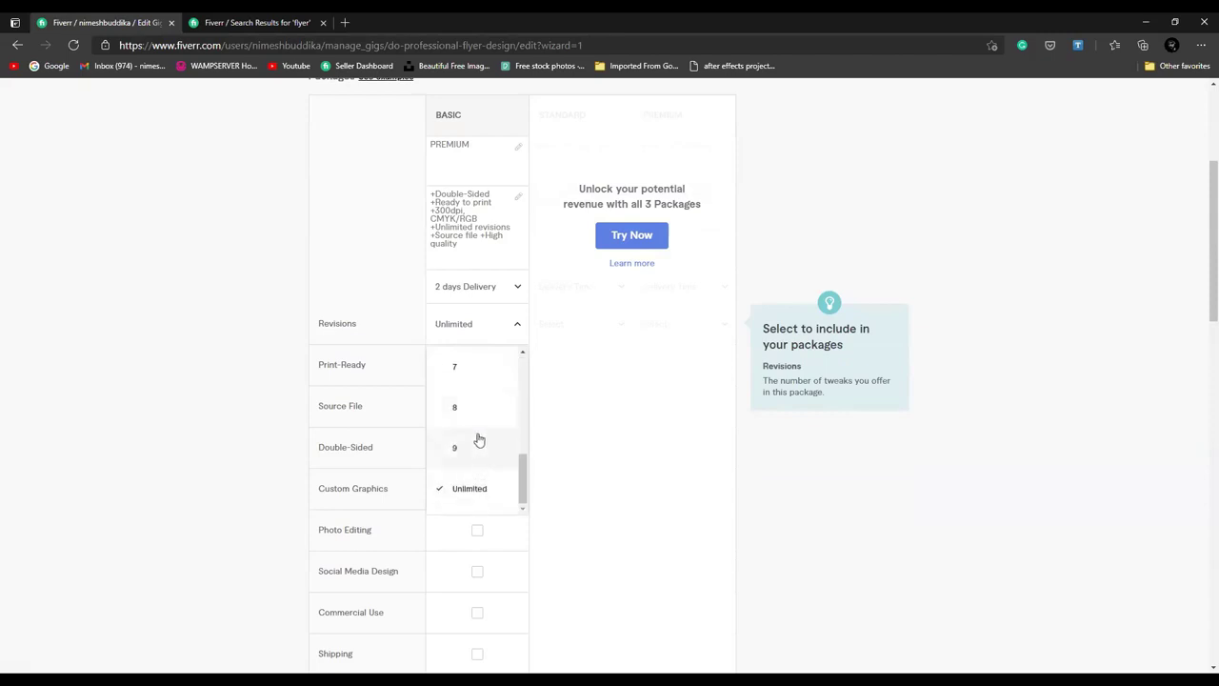
{"action": "left_click", "coordinate": [572, 355]}
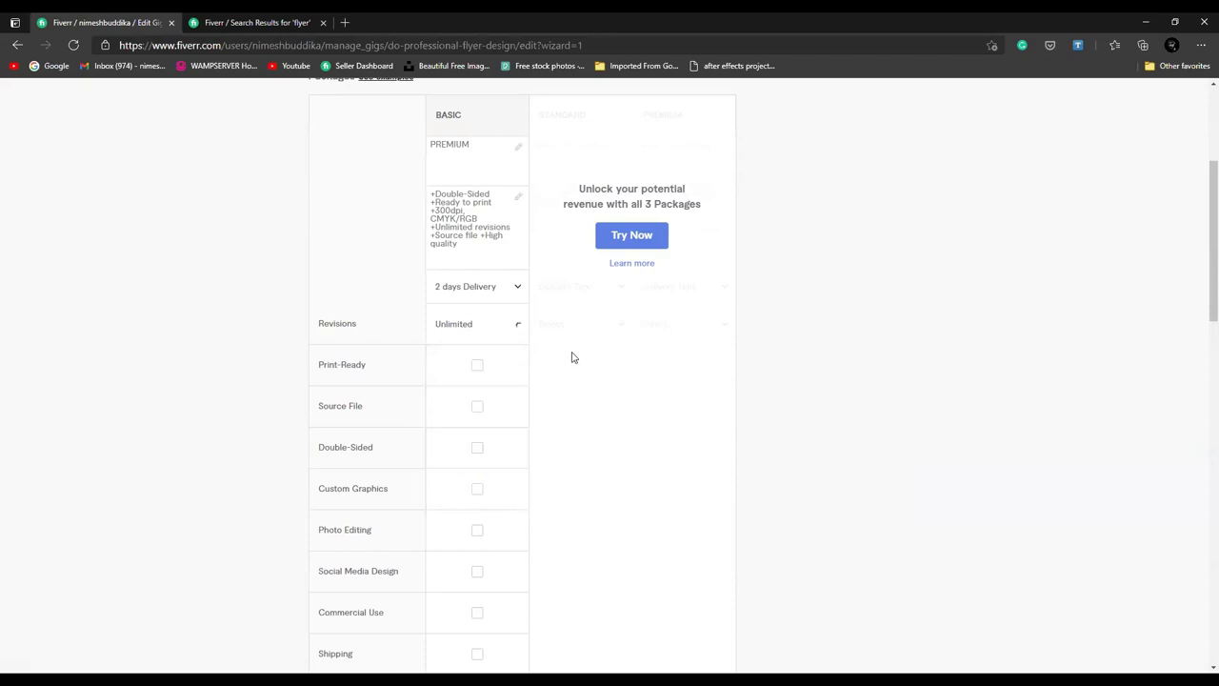
{"action": "left_click", "coordinate": [471, 329]}
{"action": "scroll", "coordinate": [476, 389], "scroll_direction": "down", "scroll_amount": 5}
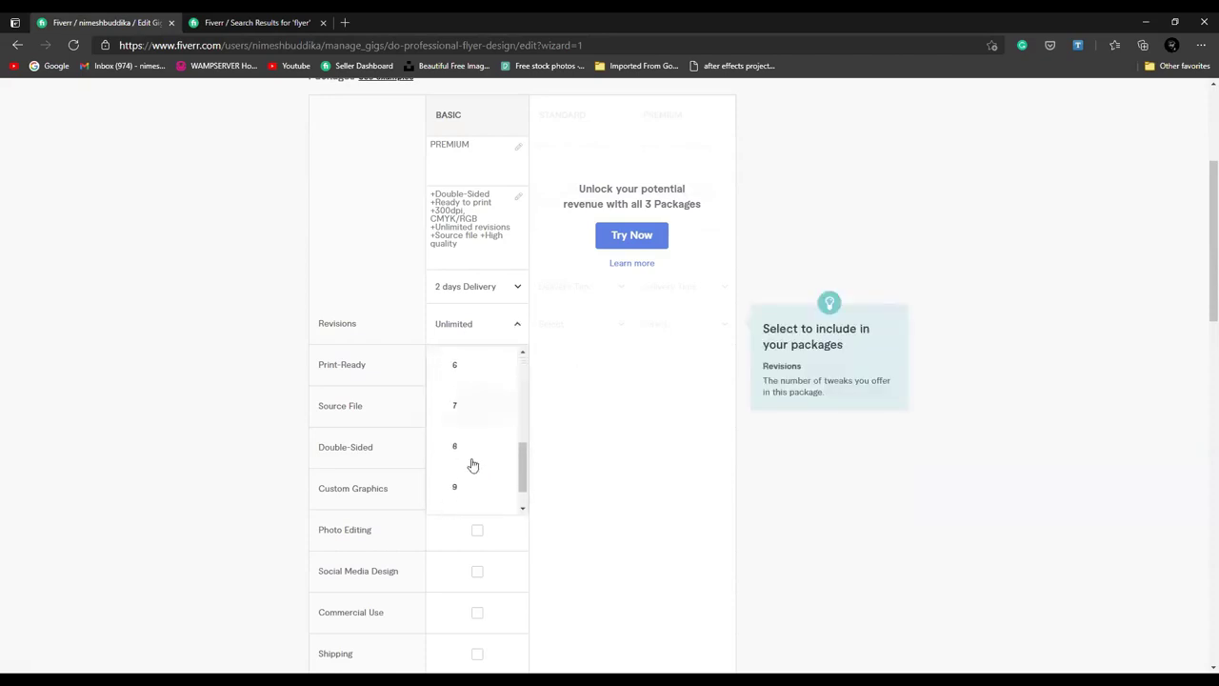
{"action": "left_click", "coordinate": [600, 422]}
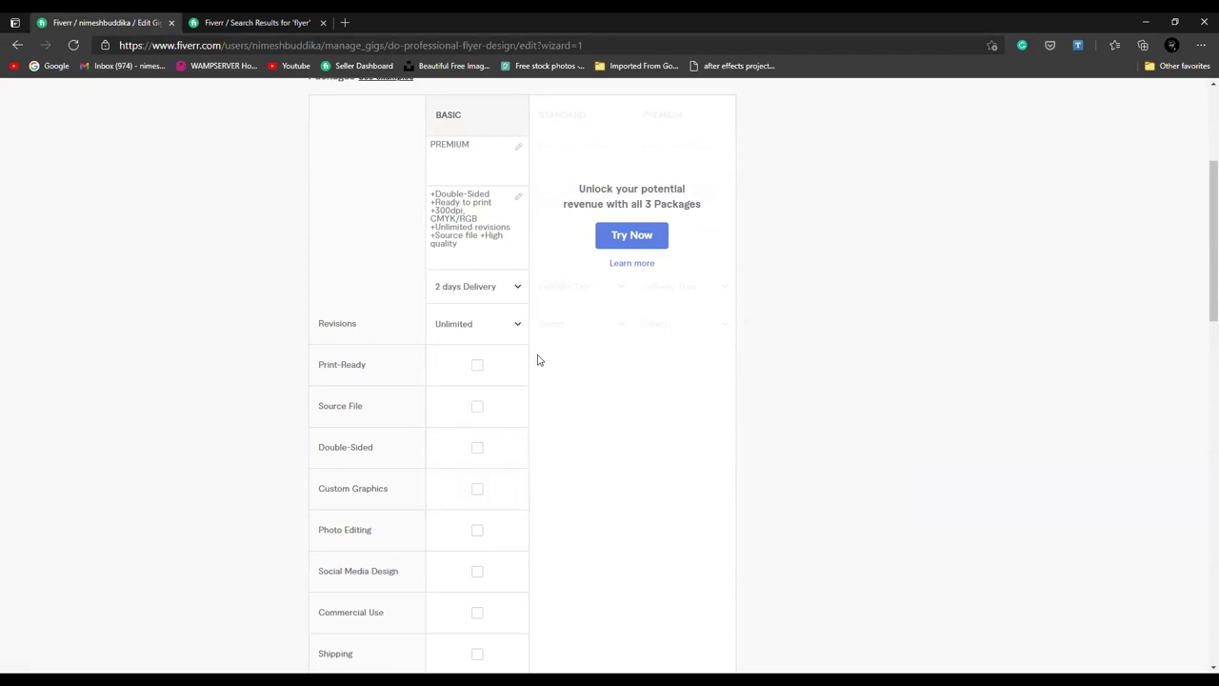
Step: Include Print-Ready, Source File, Double-Sided, Custom Graphics and Photo Editing in the Basic package
{"action": "scroll", "coordinate": [530, 334], "scroll_direction": "down", "scroll_amount": 2}
{"action": "scroll", "coordinate": [511, 318], "scroll_direction": "up", "scroll_amount": 2}
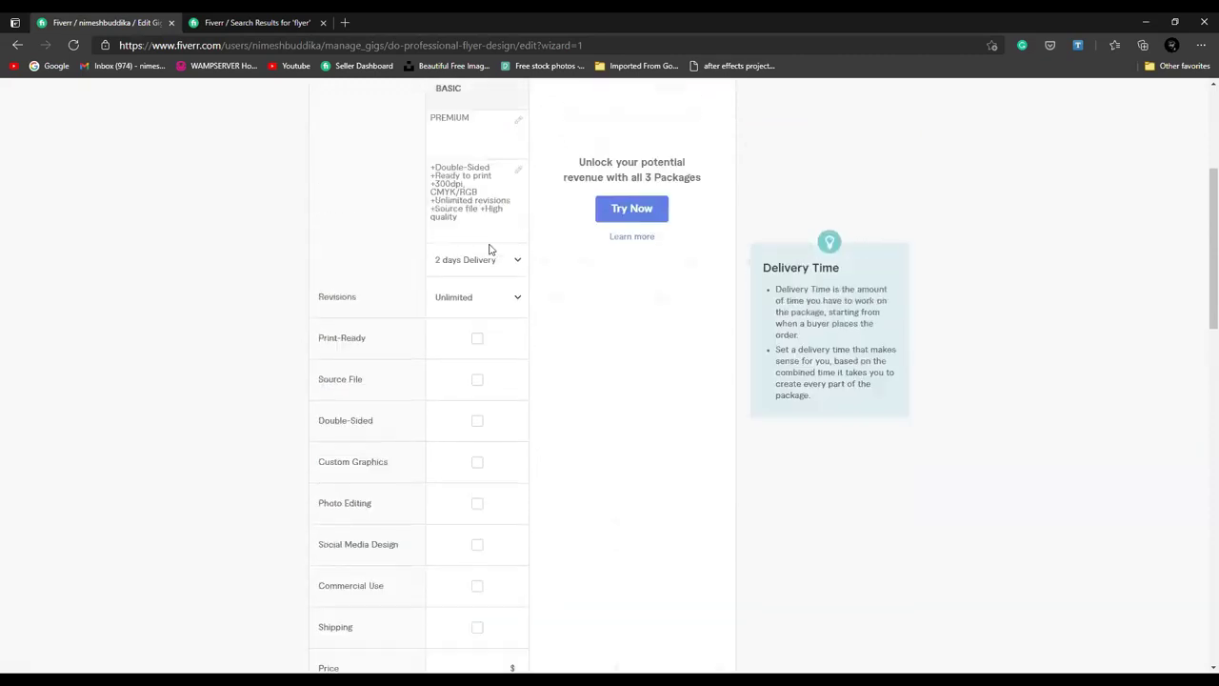
{"action": "scroll", "coordinate": [489, 247], "scroll_direction": "down", "scroll_amount": 2}
{"action": "scroll", "coordinate": [458, 222], "scroll_direction": "up", "scroll_amount": 4}
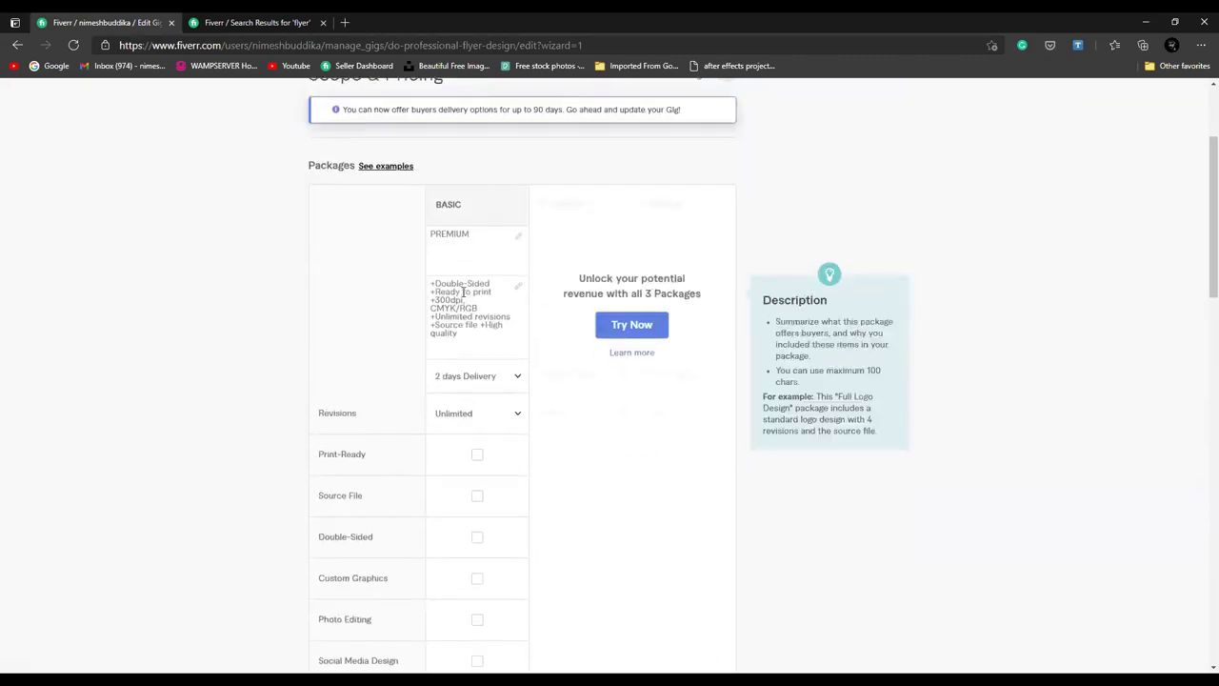
{"action": "scroll", "coordinate": [468, 303], "scroll_direction": "down", "scroll_amount": 2}
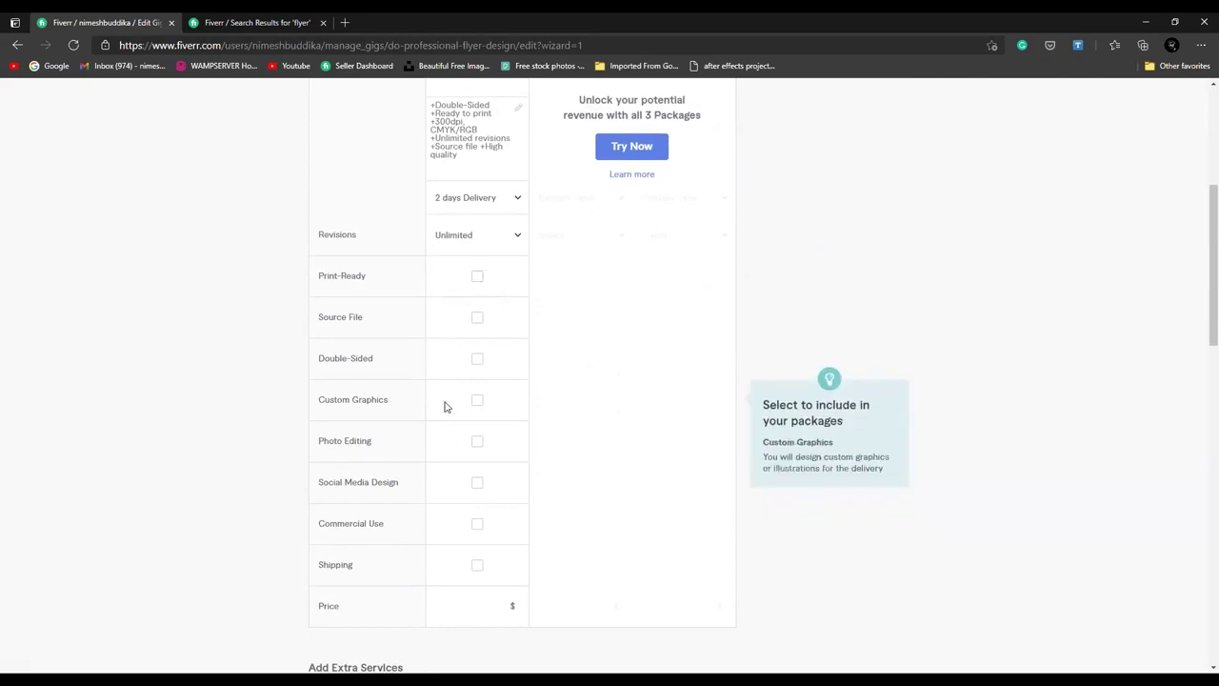
{"action": "left_click", "coordinate": [477, 276]}
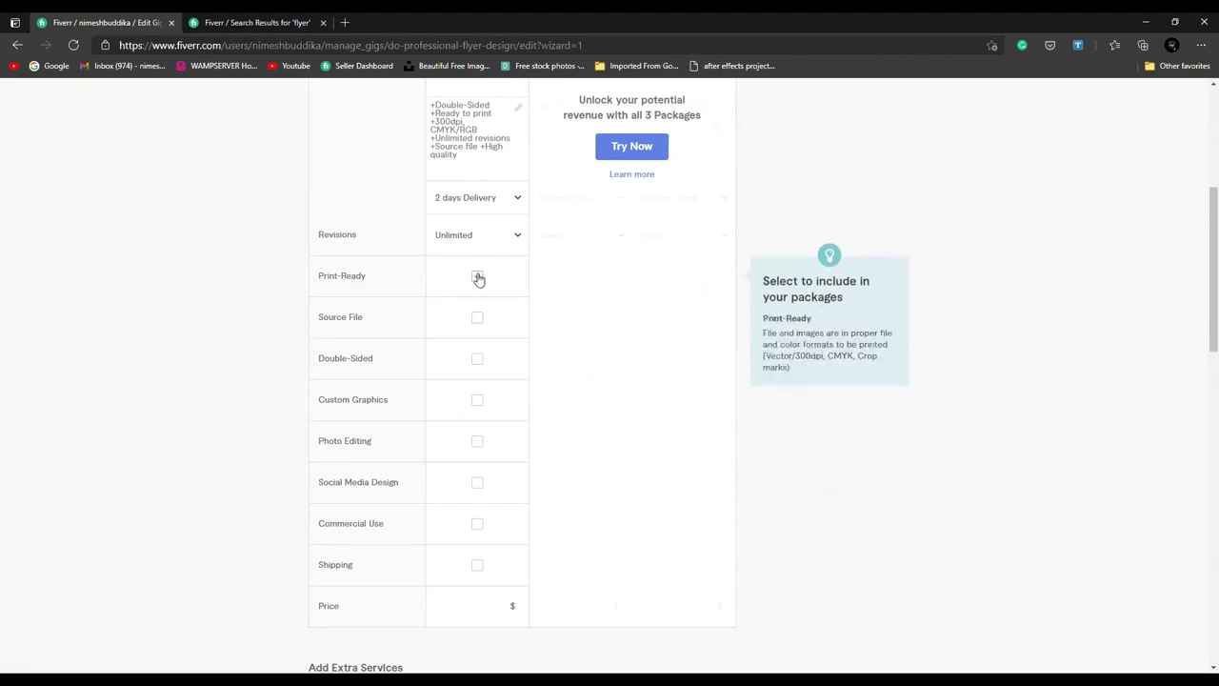
{"action": "left_click", "coordinate": [479, 320]}
{"action": "left_click", "coordinate": [477, 366]}
{"action": "left_click", "coordinate": [477, 405]}
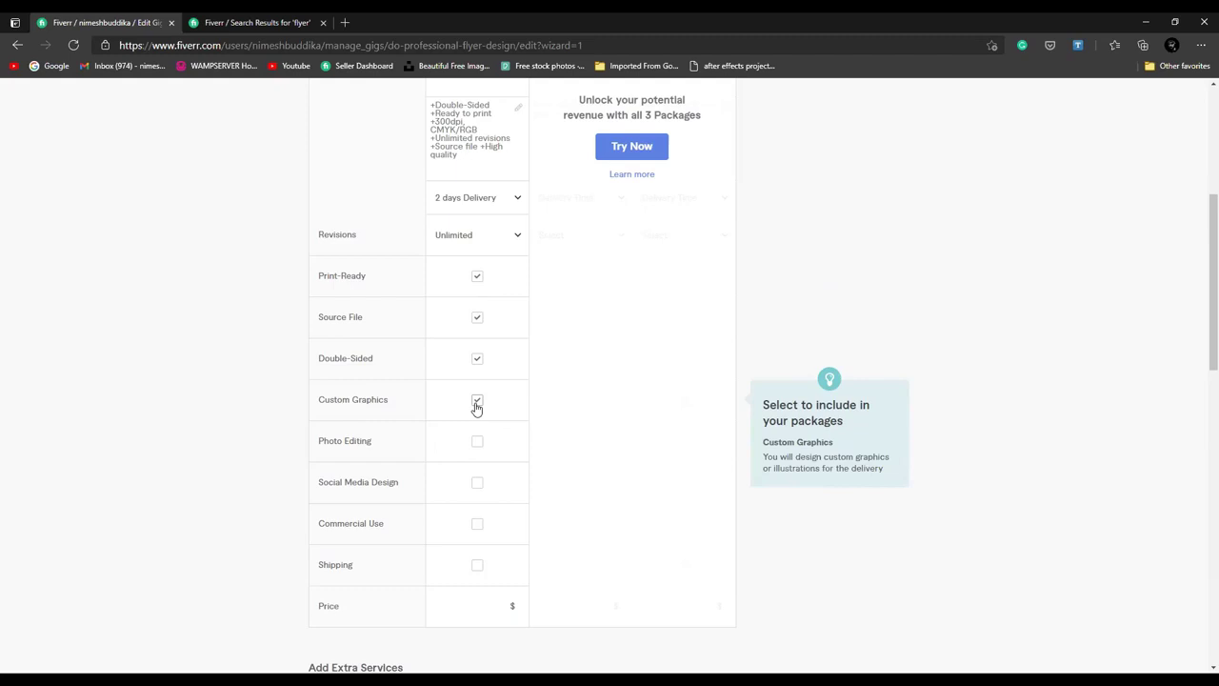
{"action": "left_click", "coordinate": [477, 445]}
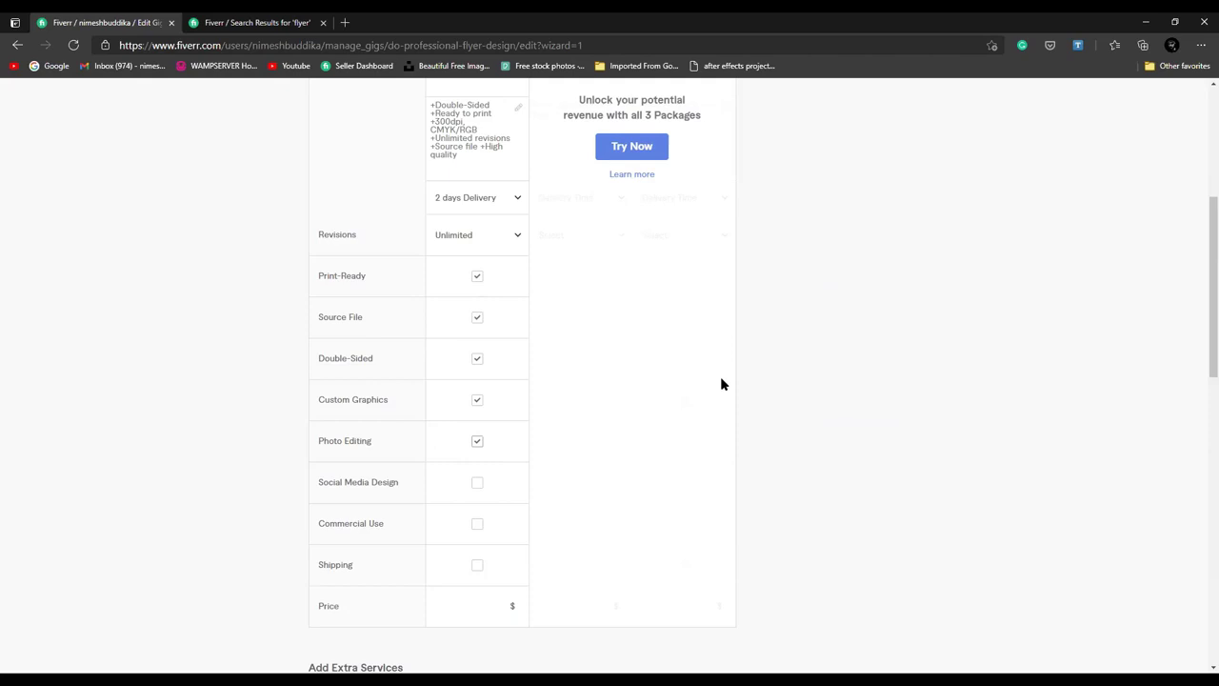
Step: Include Social Media Design and Commercial Use in the Basic package as well
{"action": "scroll", "coordinate": [520, 446], "scroll_direction": "down", "scroll_amount": 1}
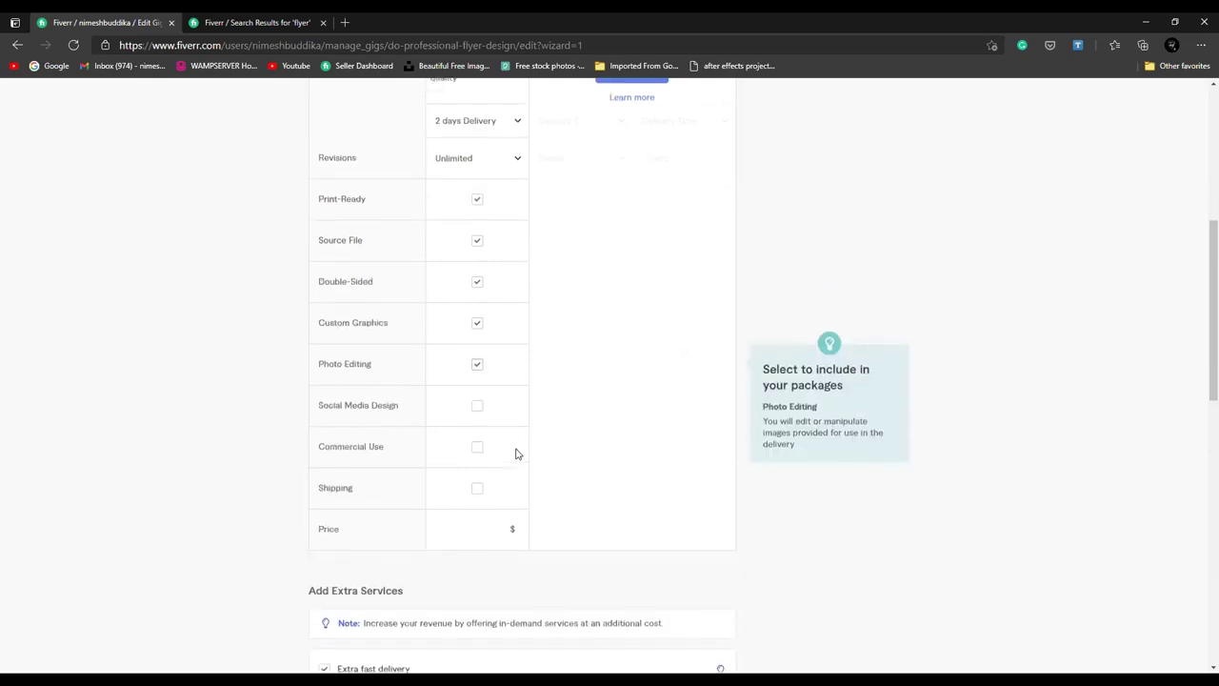
{"action": "left_click", "coordinate": [477, 398]}
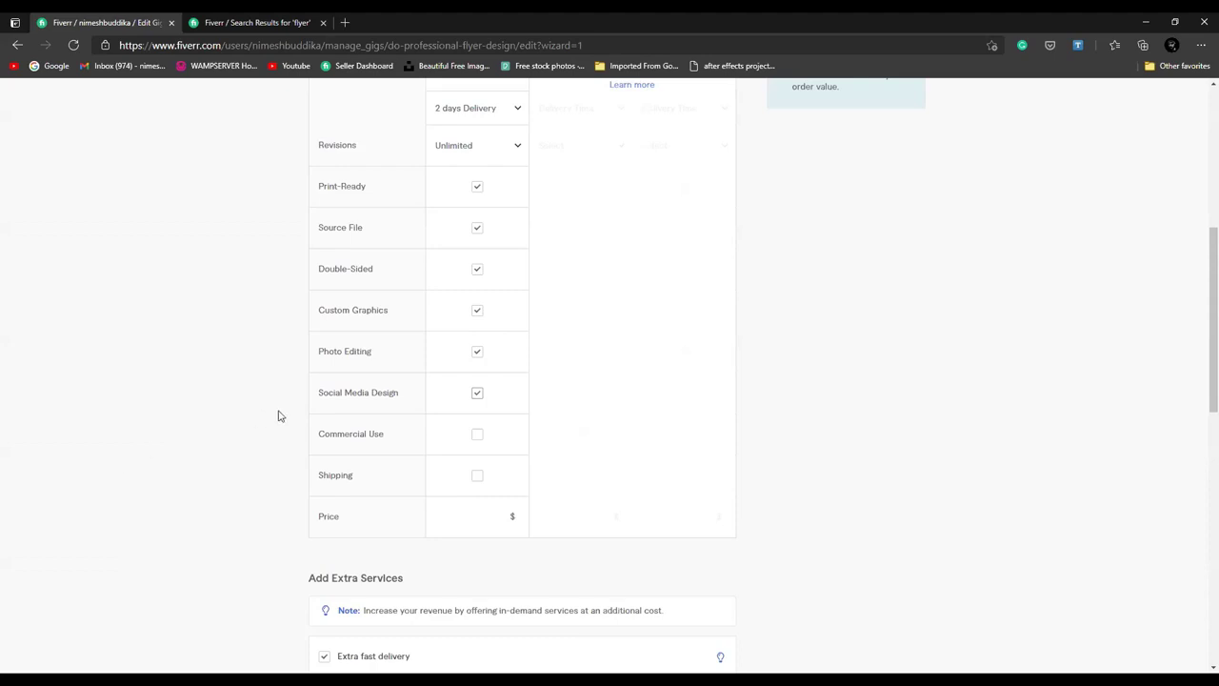
{"action": "left_click", "coordinate": [479, 438]}
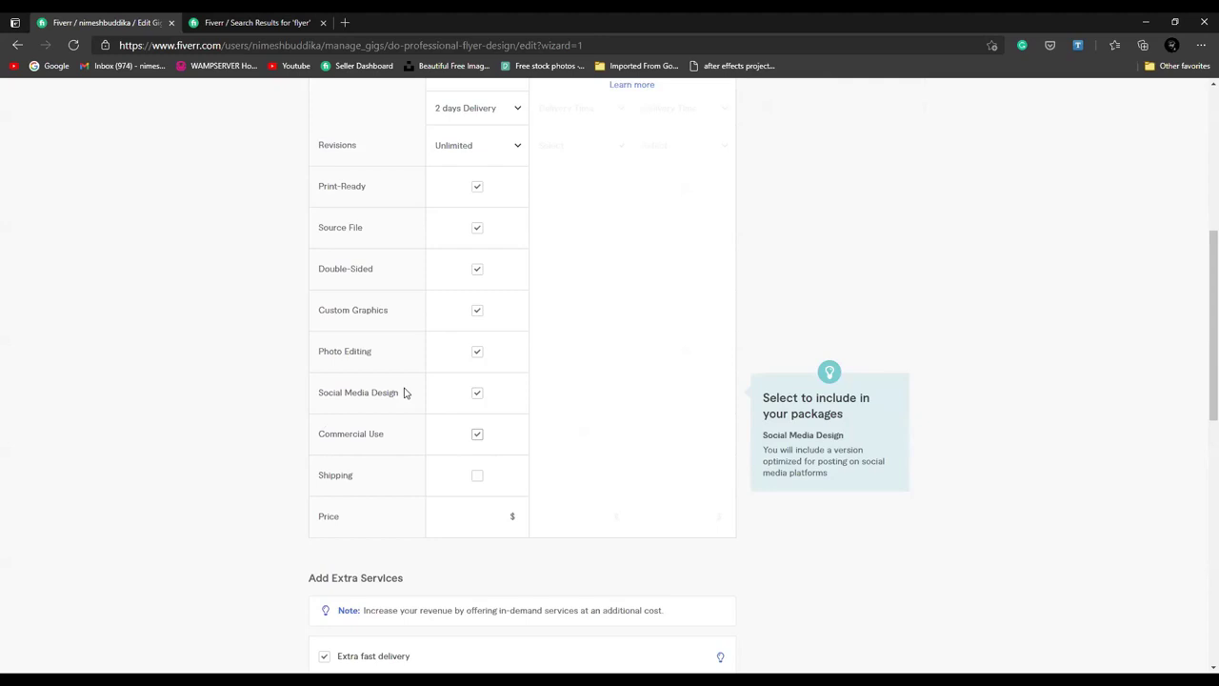
Step: Search Google for "boy" in a new browser tab and view the image results
{"action": "left_click", "coordinate": [345, 22]}
{"action": "left_click", "coordinate": [53, 66]}
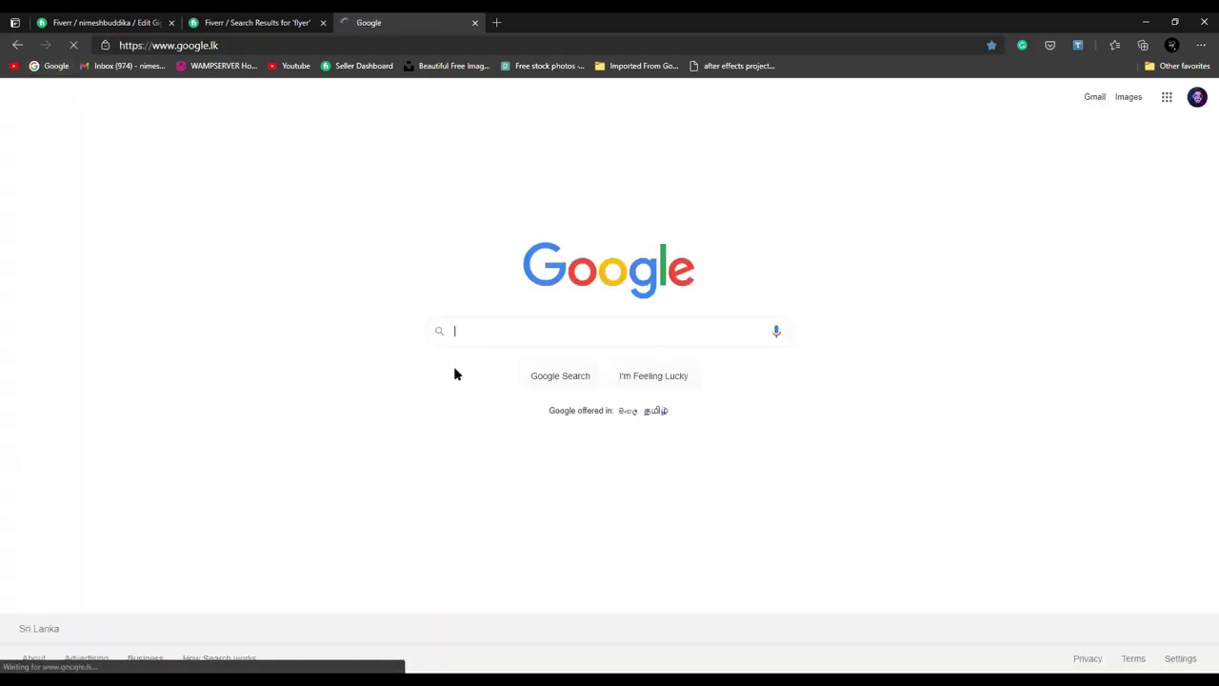
{"action": "left_click", "coordinate": [491, 331]}
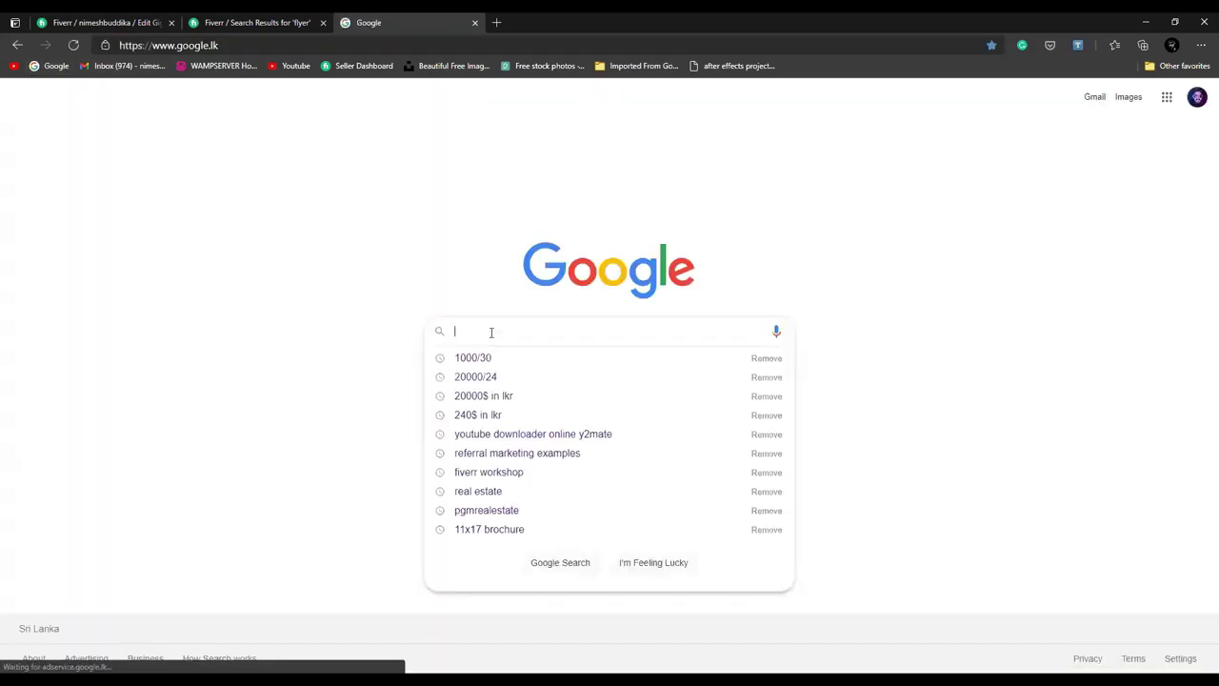
{"action": "type", "text": "boy"}
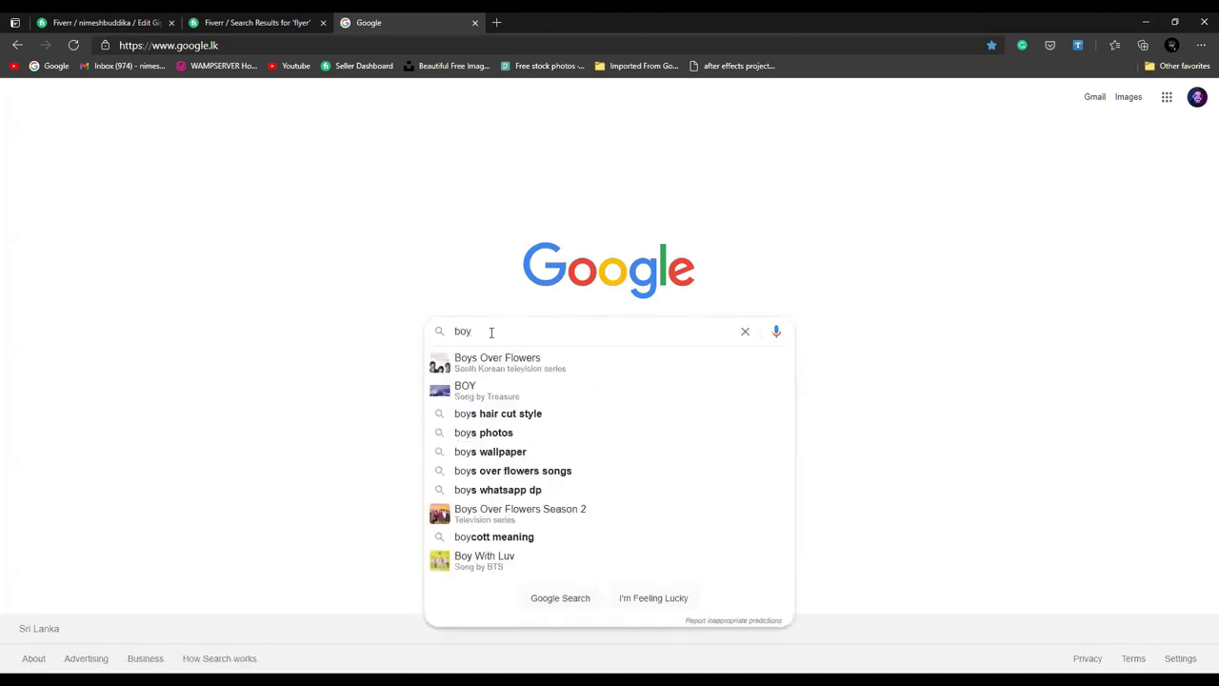
{"action": "key", "text": "Return"}
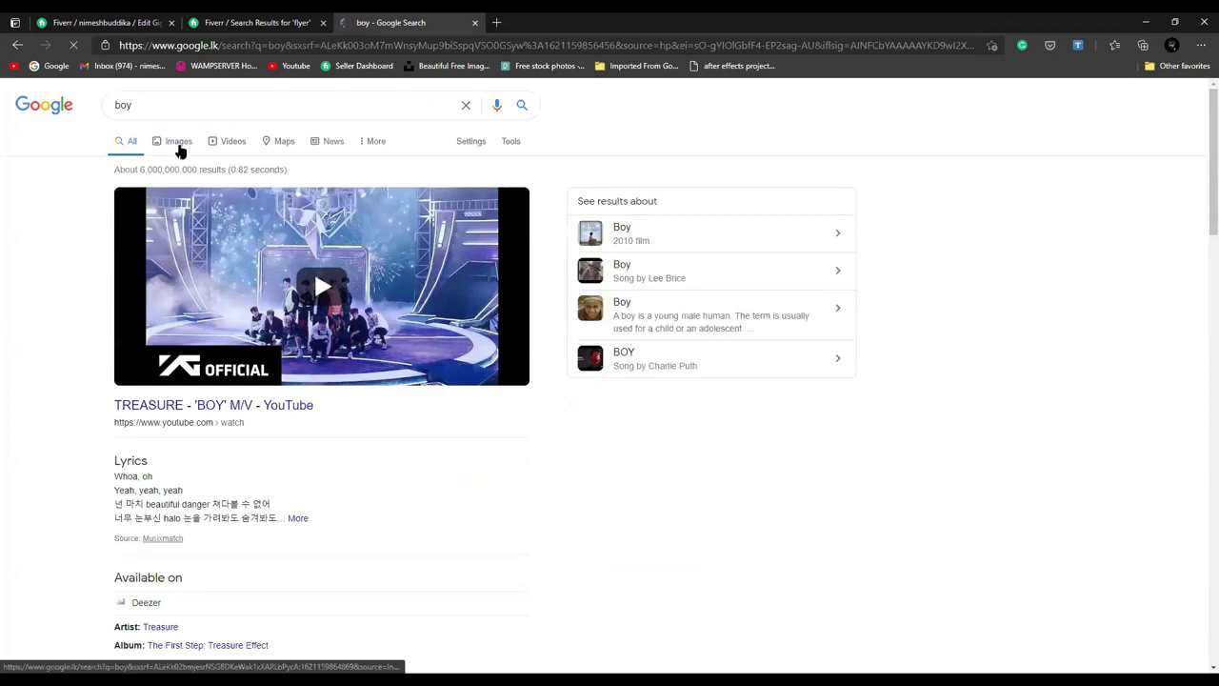
{"action": "left_click", "coordinate": [180, 150]}
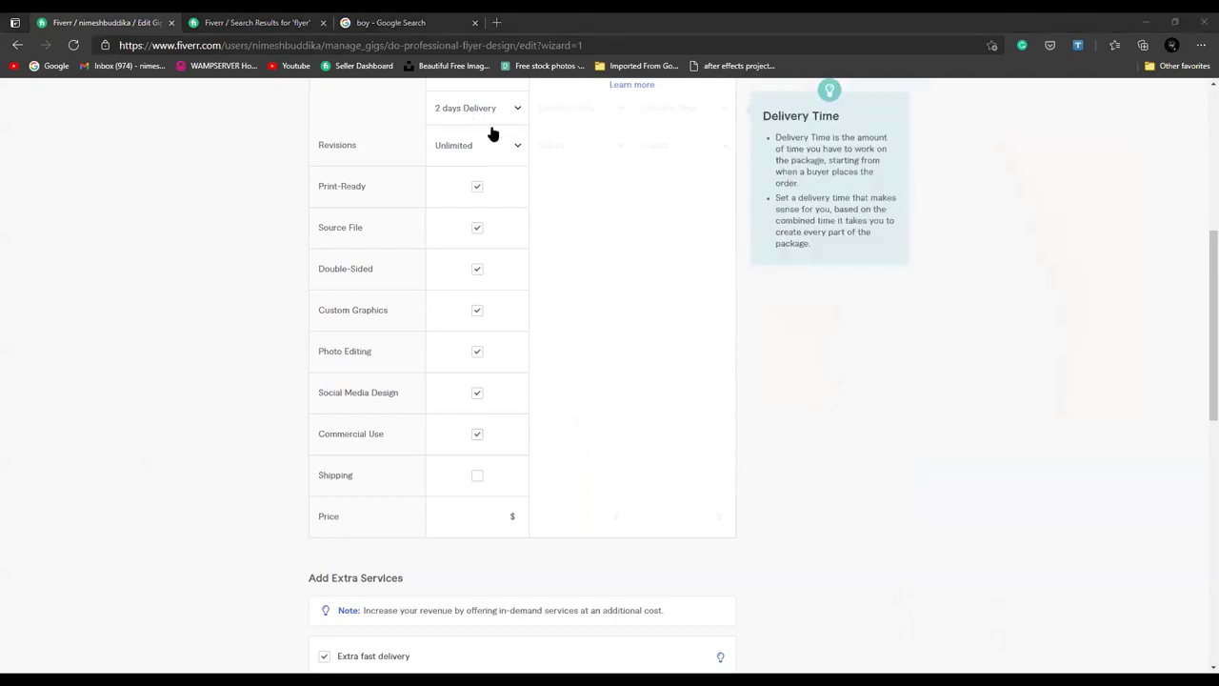
Step: Visit the Unsplash and Pexels stock photo sites in another new tab and browse the free Pexels photos
{"action": "left_click", "coordinate": [497, 22]}
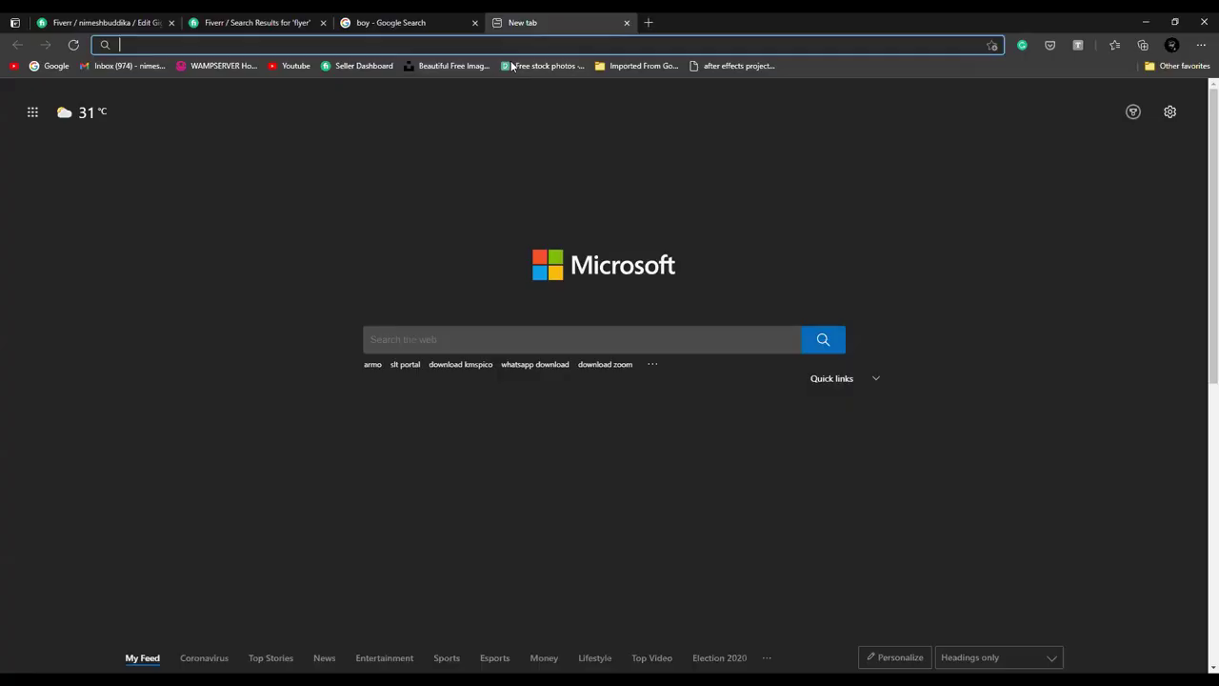
{"action": "left_click", "coordinate": [455, 67]}
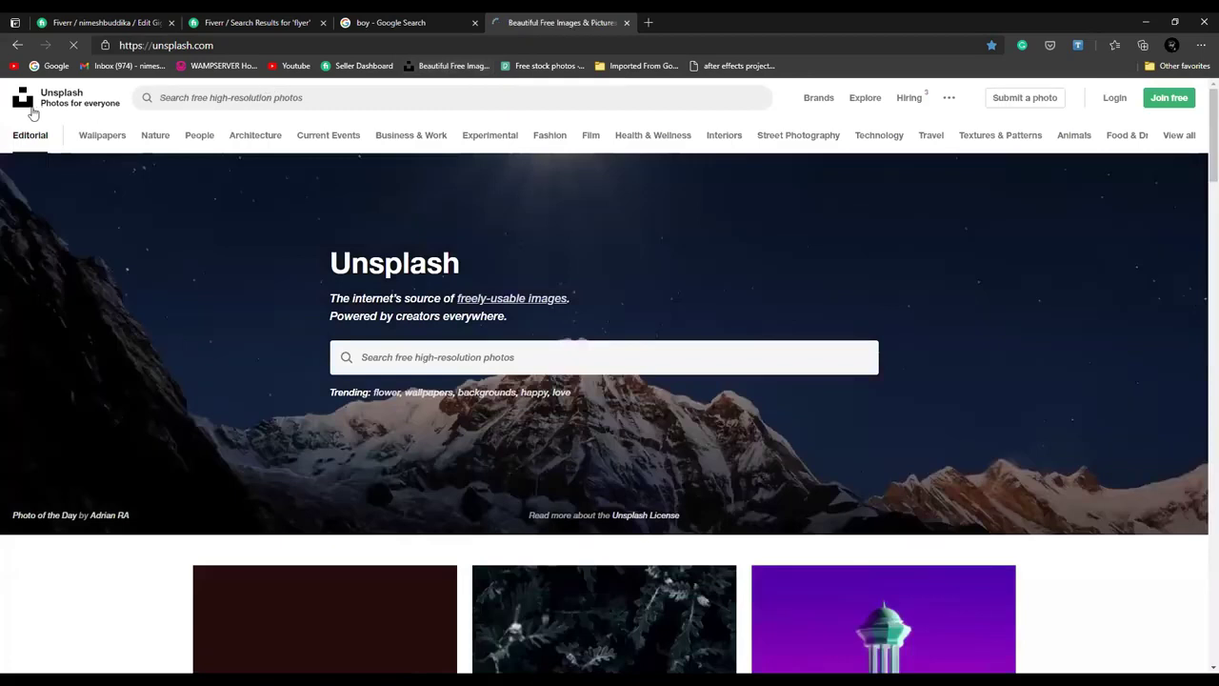
{"action": "left_click", "coordinate": [545, 67]}
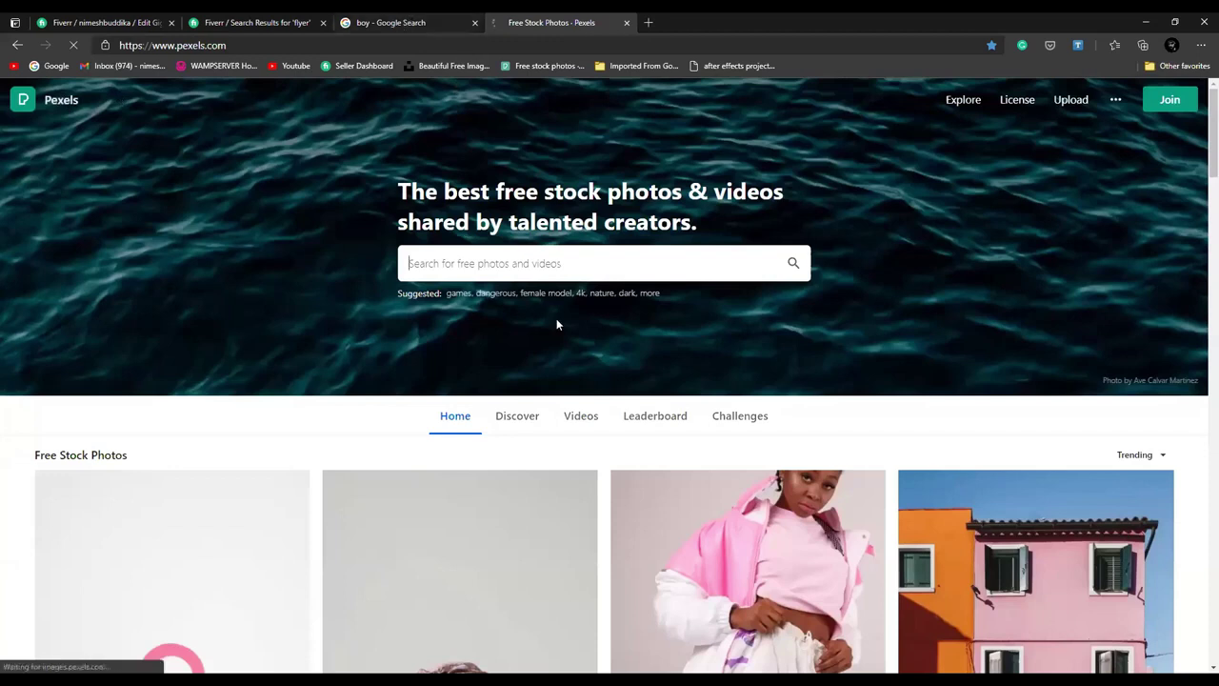
{"action": "scroll", "coordinate": [557, 325], "scroll_direction": "down", "scroll_amount": 5}
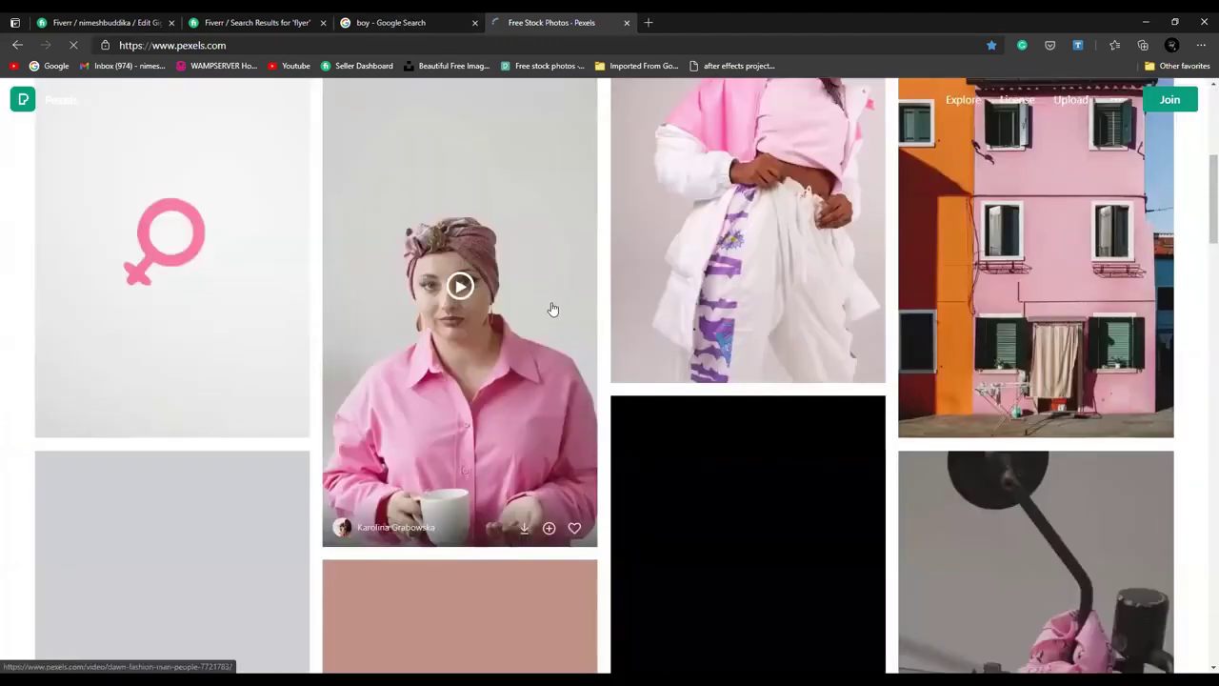
{"action": "scroll", "coordinate": [552, 309], "scroll_direction": "down", "scroll_amount": 2}
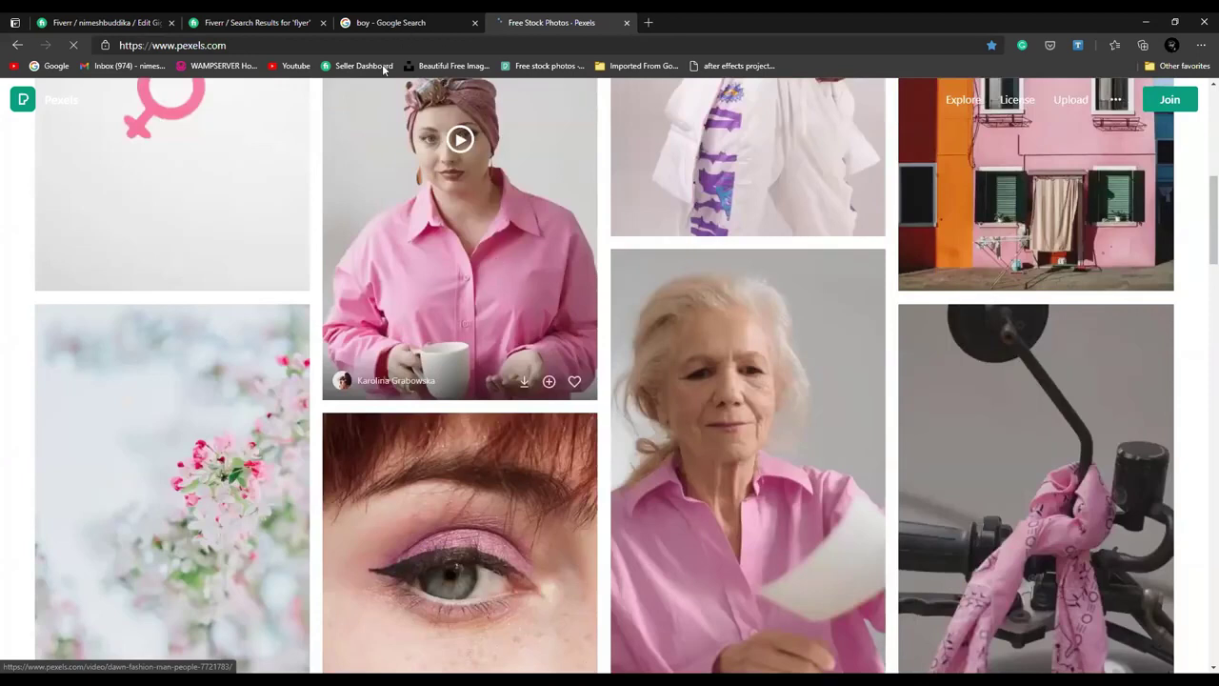
Step: Return to the gig's pricing form and look over the package's Shipping and Price rows
{"action": "left_click", "coordinate": [255, 22]}
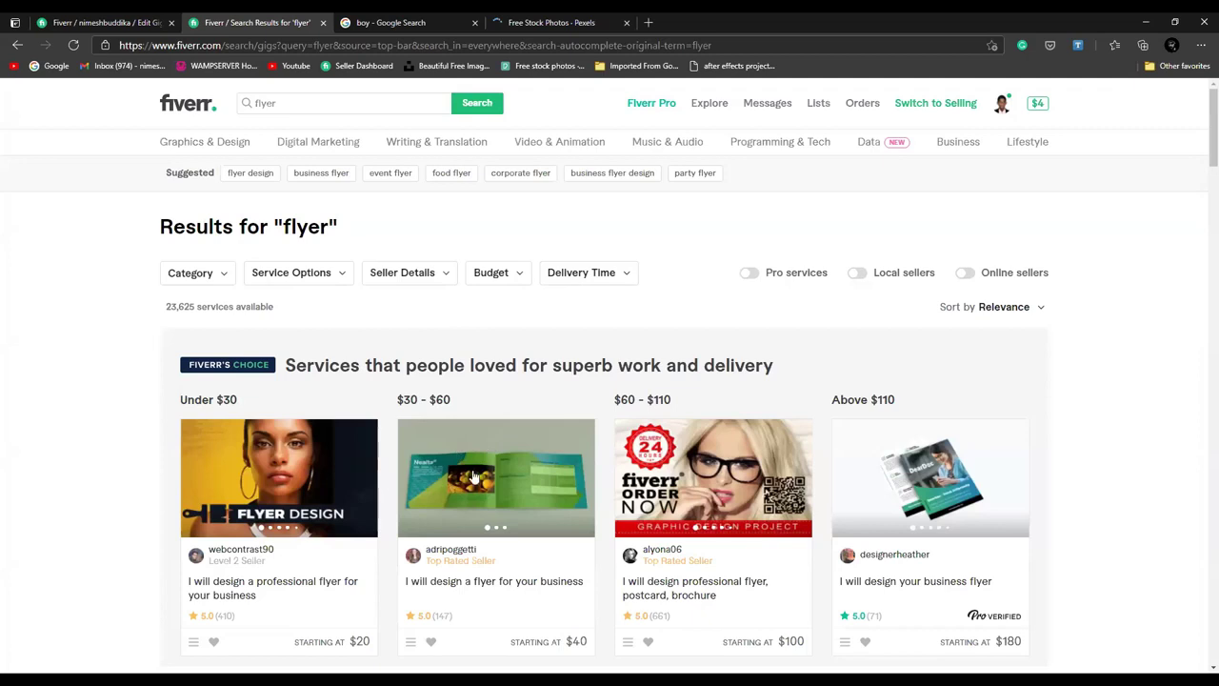
{"action": "key", "text": "ctrl+shift+Tab"}
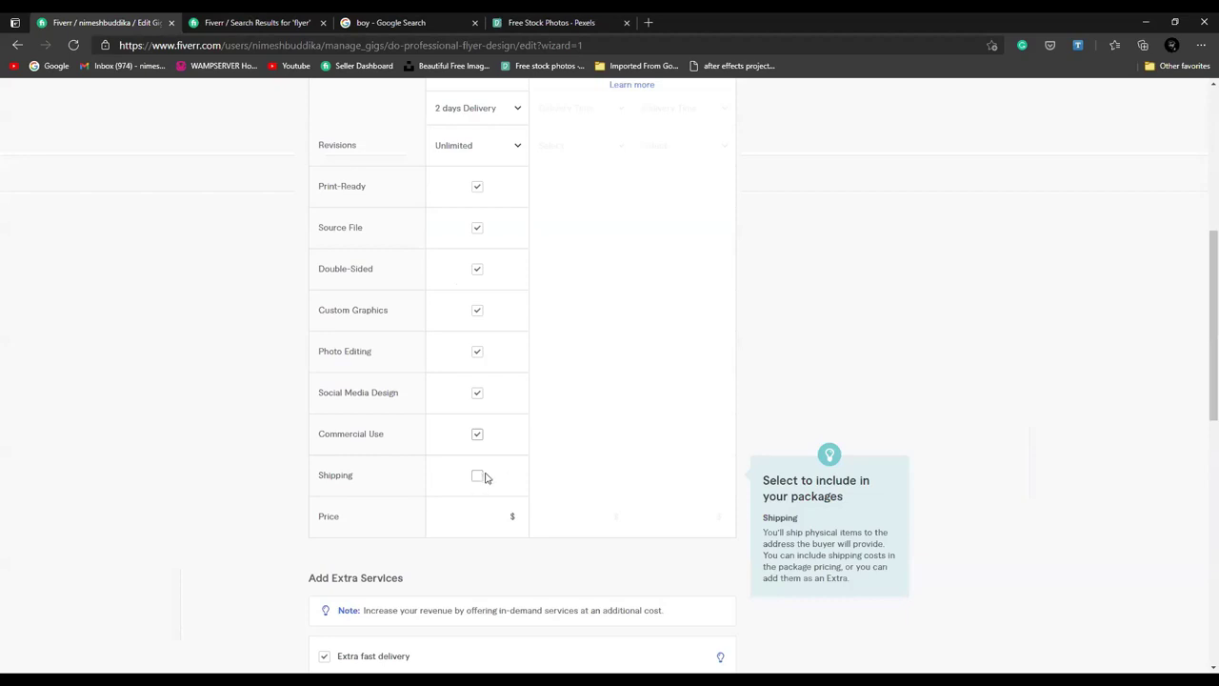
{"action": "scroll", "coordinate": [477, 479], "scroll_direction": "down", "scroll_amount": 1}
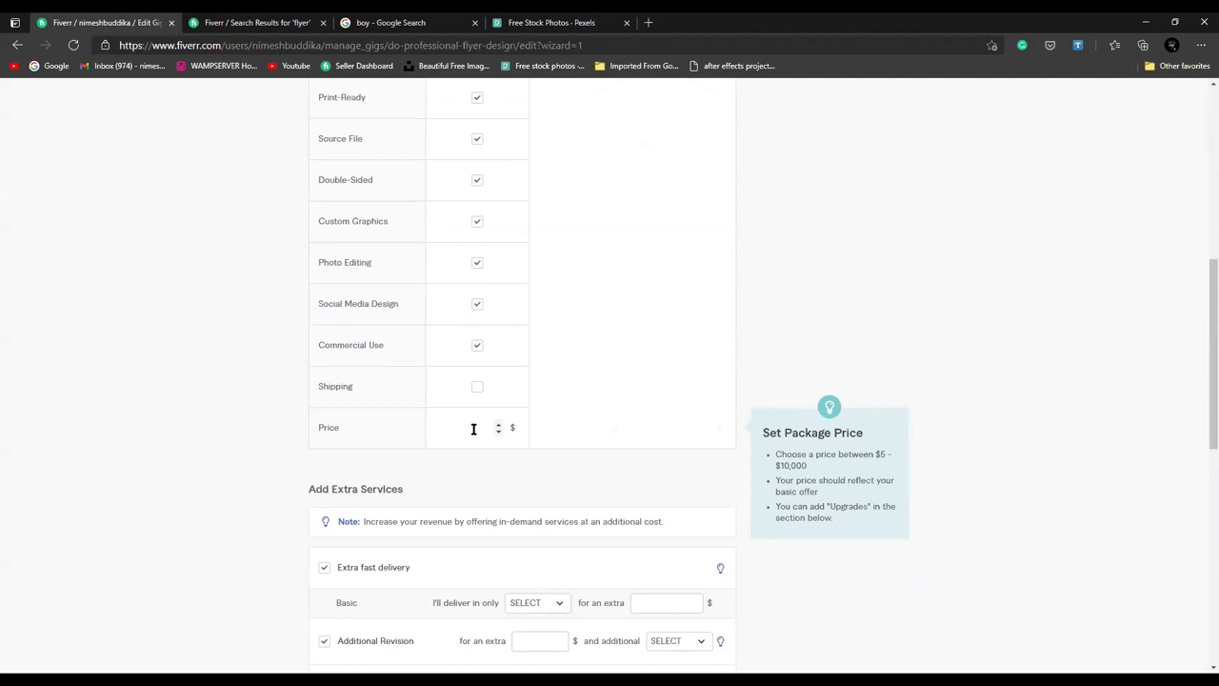
Step: Set the Basic package's price to $5 and review the package's description, delivery time, revisions and included features
{"action": "type", "text": "5"}
{"action": "left_click", "coordinate": [172, 392]}
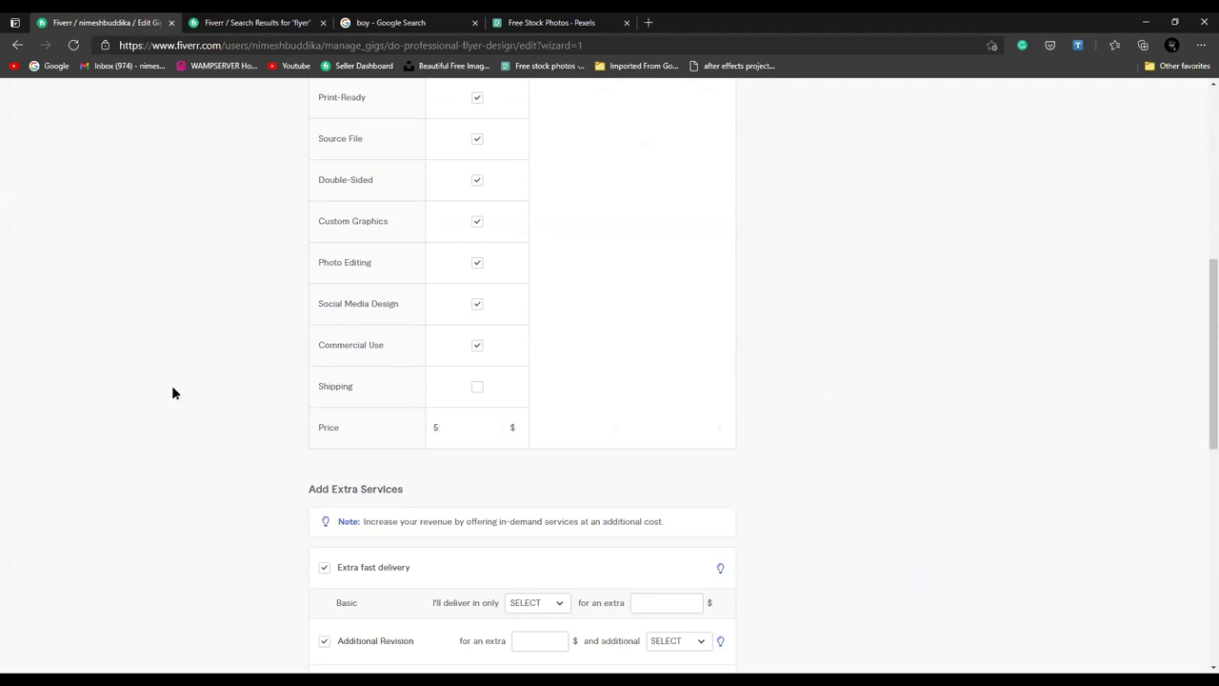
{"action": "left_click", "coordinate": [456, 426]}
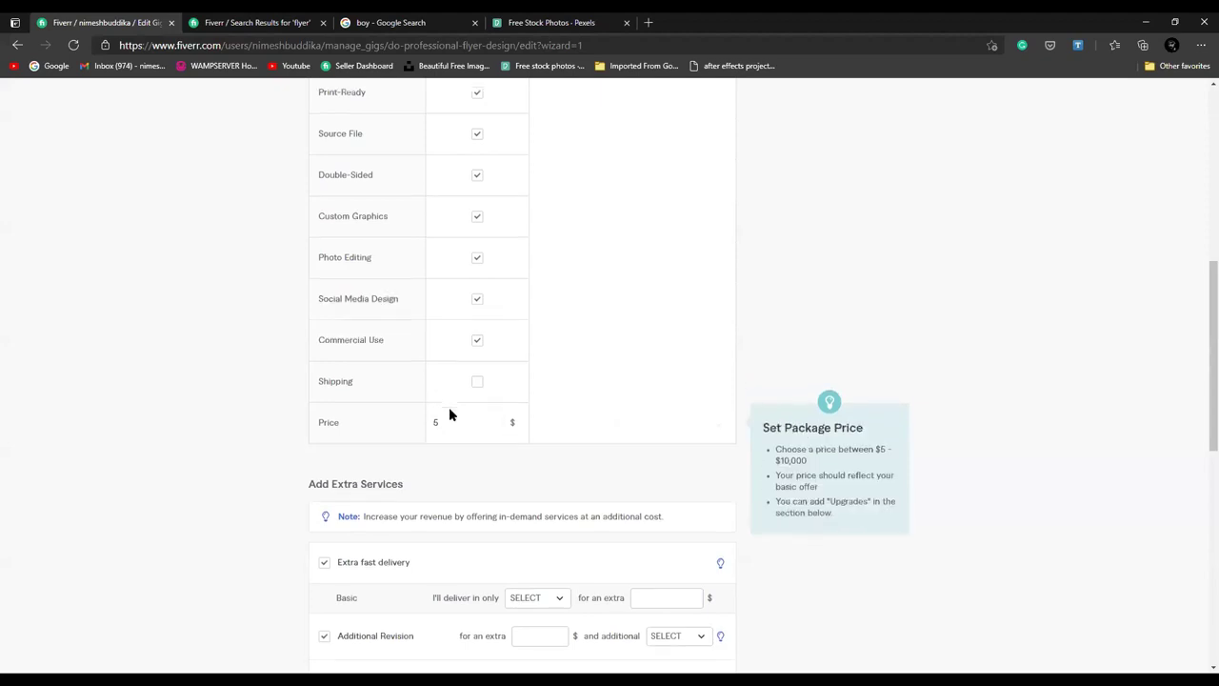
{"action": "scroll", "coordinate": [449, 414], "scroll_direction": "down", "scroll_amount": 4}
{"action": "scroll", "coordinate": [429, 335], "scroll_direction": "up", "scroll_amount": 2}
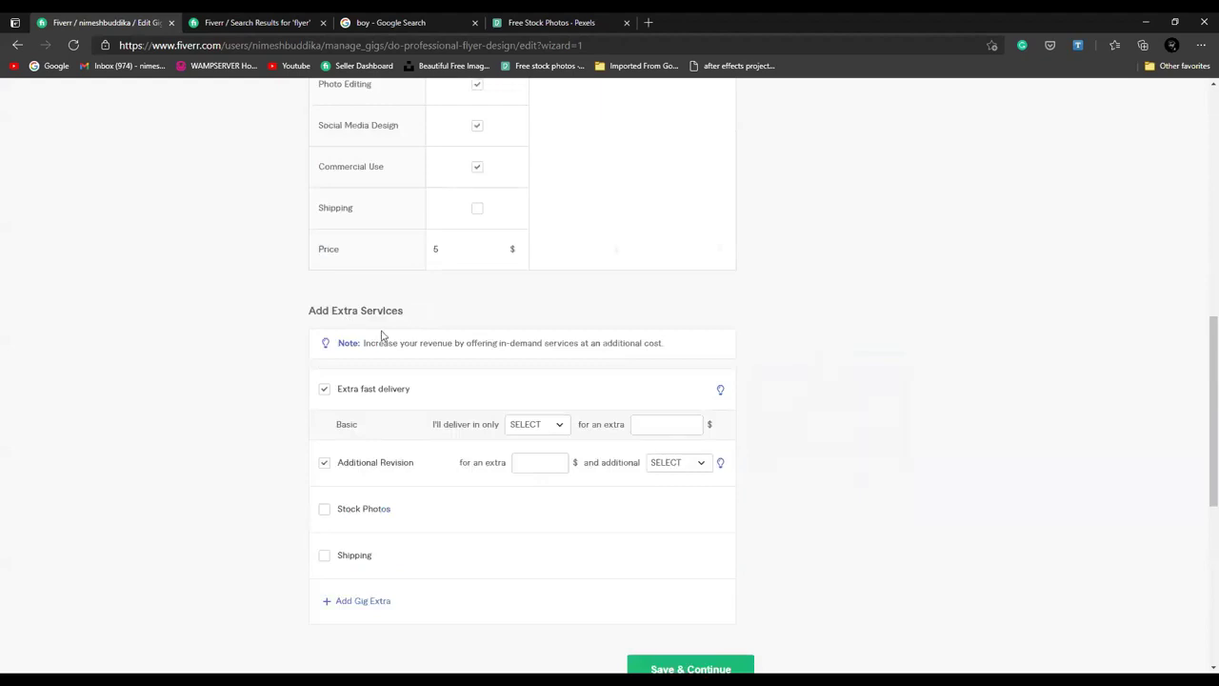
{"action": "scroll", "coordinate": [404, 364], "scroll_direction": "up", "scroll_amount": 5}
{"action": "scroll", "coordinate": [402, 364], "scroll_direction": "up", "scroll_amount": 1}
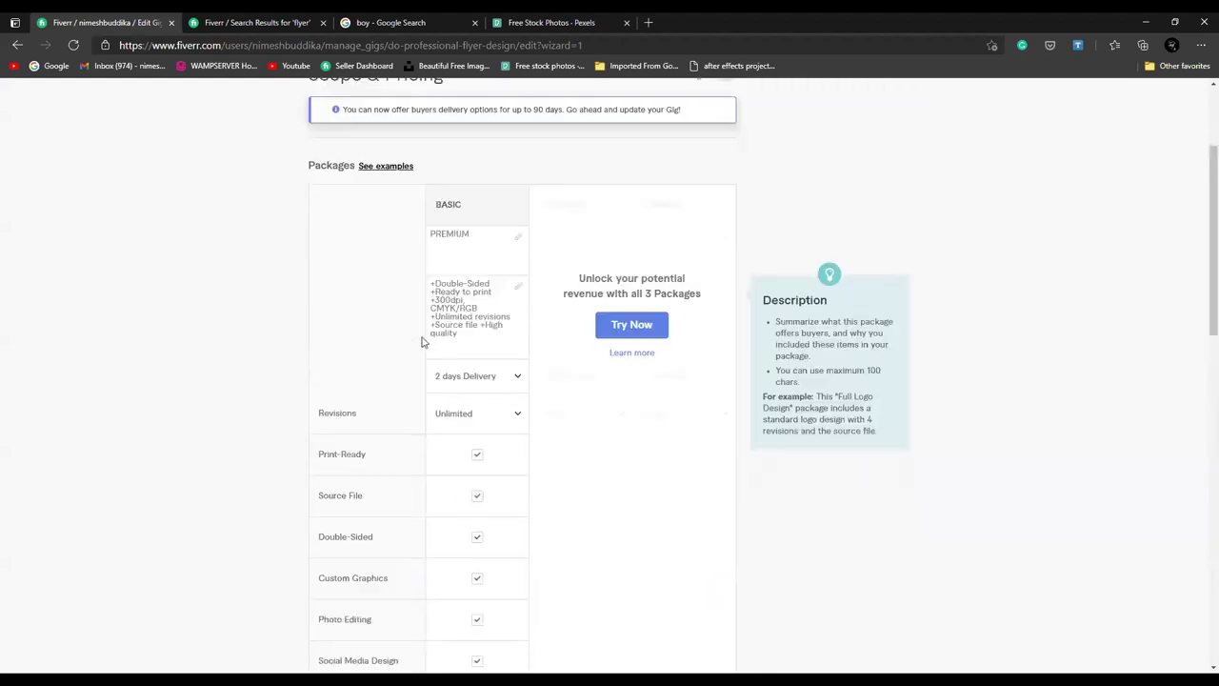
{"action": "scroll", "coordinate": [422, 340], "scroll_direction": "down", "scroll_amount": 4}
{"action": "scroll", "coordinate": [438, 333], "scroll_direction": "up", "scroll_amount": 1}
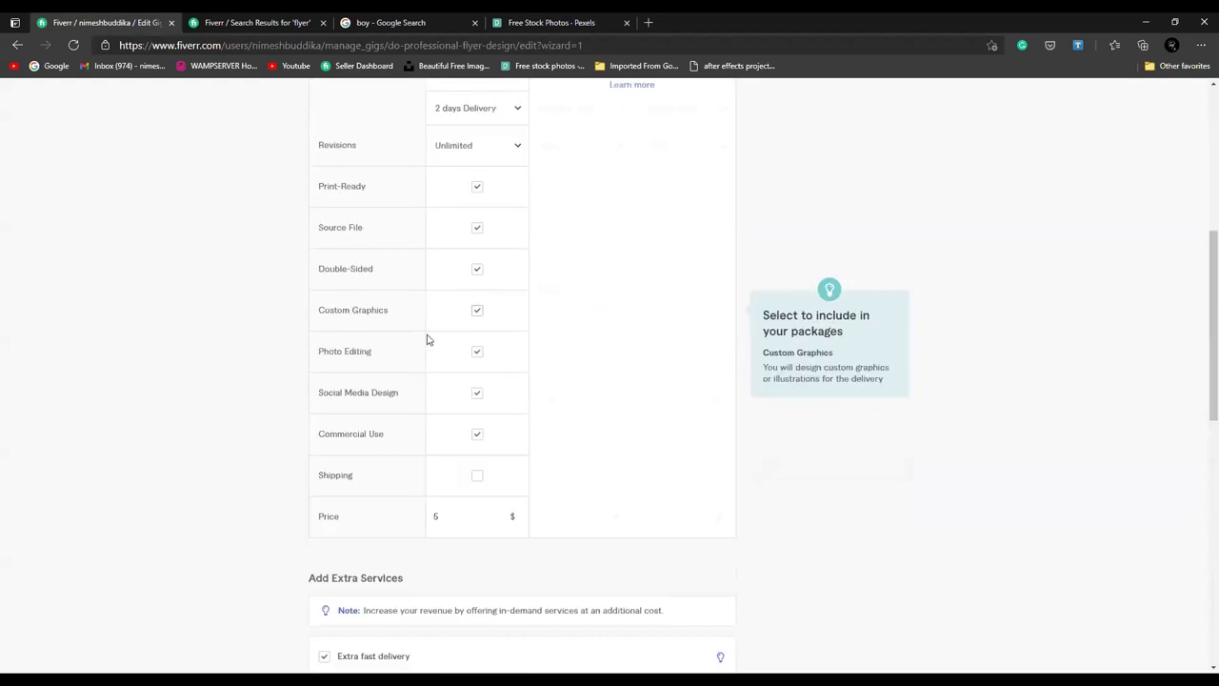
{"action": "scroll", "coordinate": [455, 327], "scroll_direction": "down", "scroll_amount": 4}
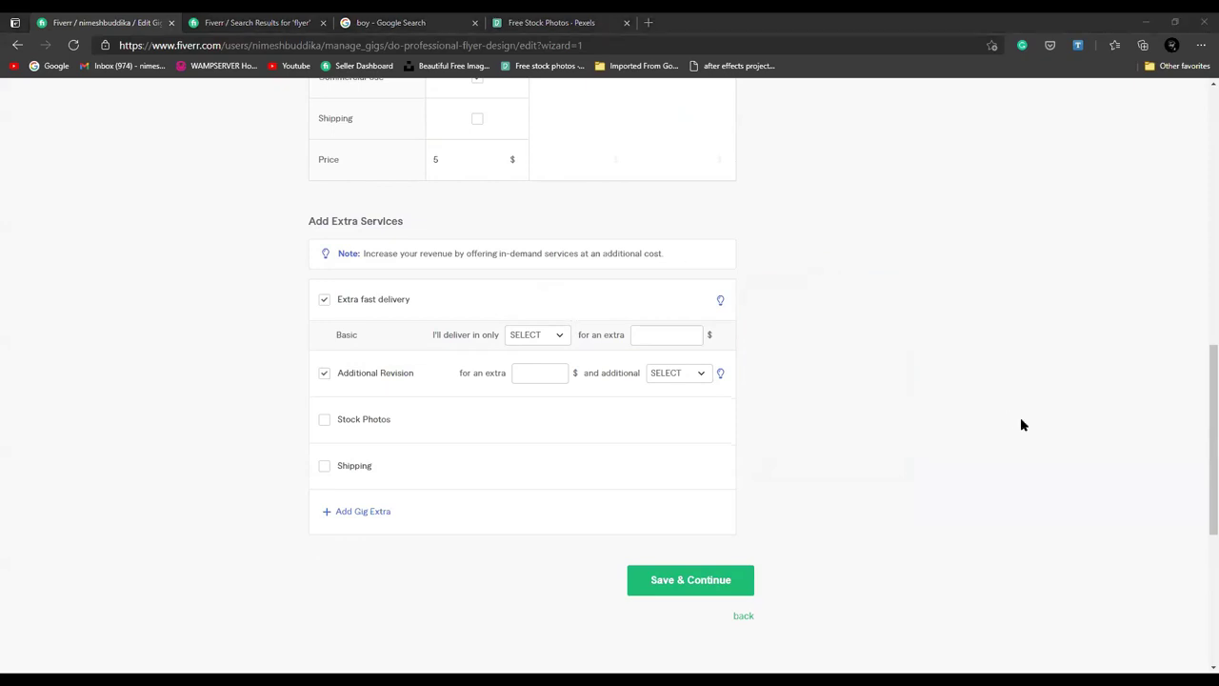
Step: Set the Extra fast delivery option for the Basic package to 1 day for an extra $5
{"action": "left_click", "coordinate": [492, 321]}
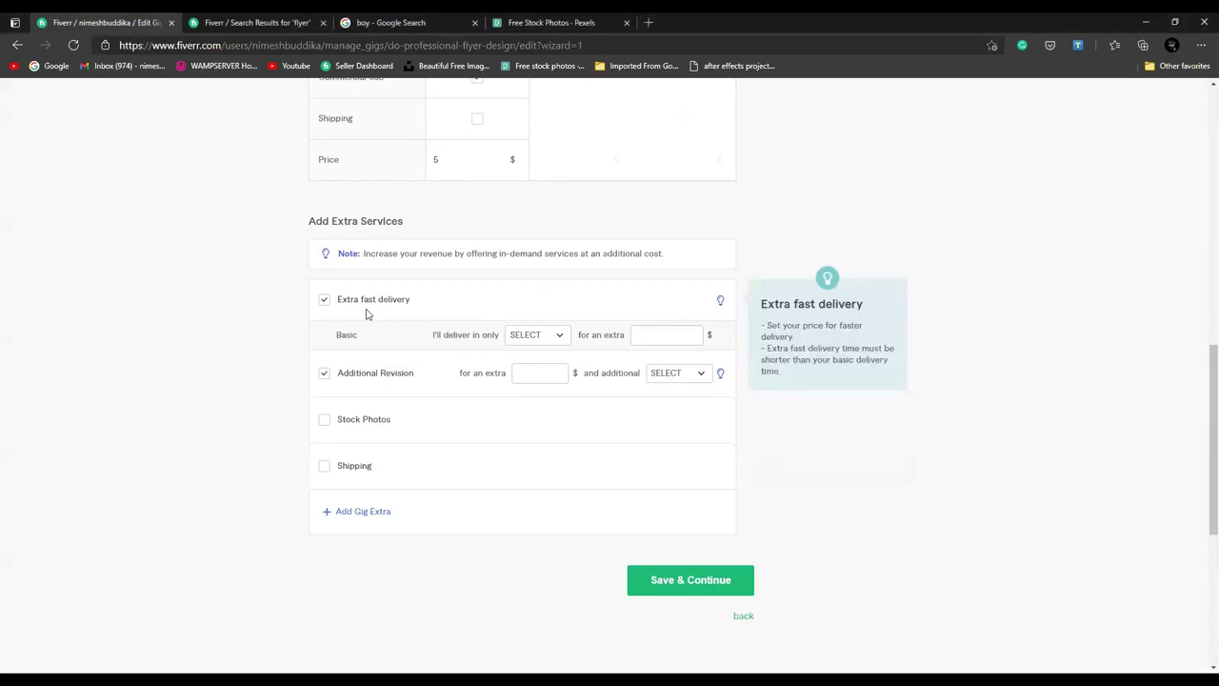
{"action": "scroll", "coordinate": [381, 314], "scroll_direction": "up", "scroll_amount": 3}
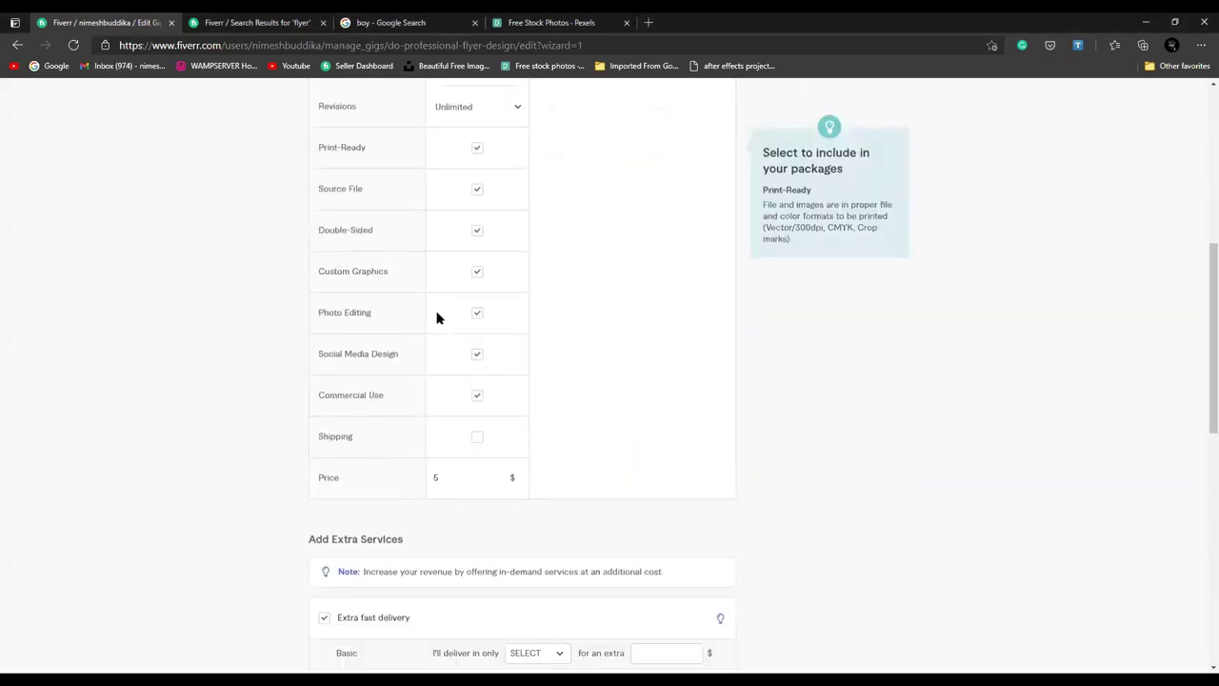
{"action": "scroll", "coordinate": [438, 333], "scroll_direction": "down", "scroll_amount": 4}
{"action": "scroll", "coordinate": [444, 349], "scroll_direction": "up", "scroll_amount": 1}
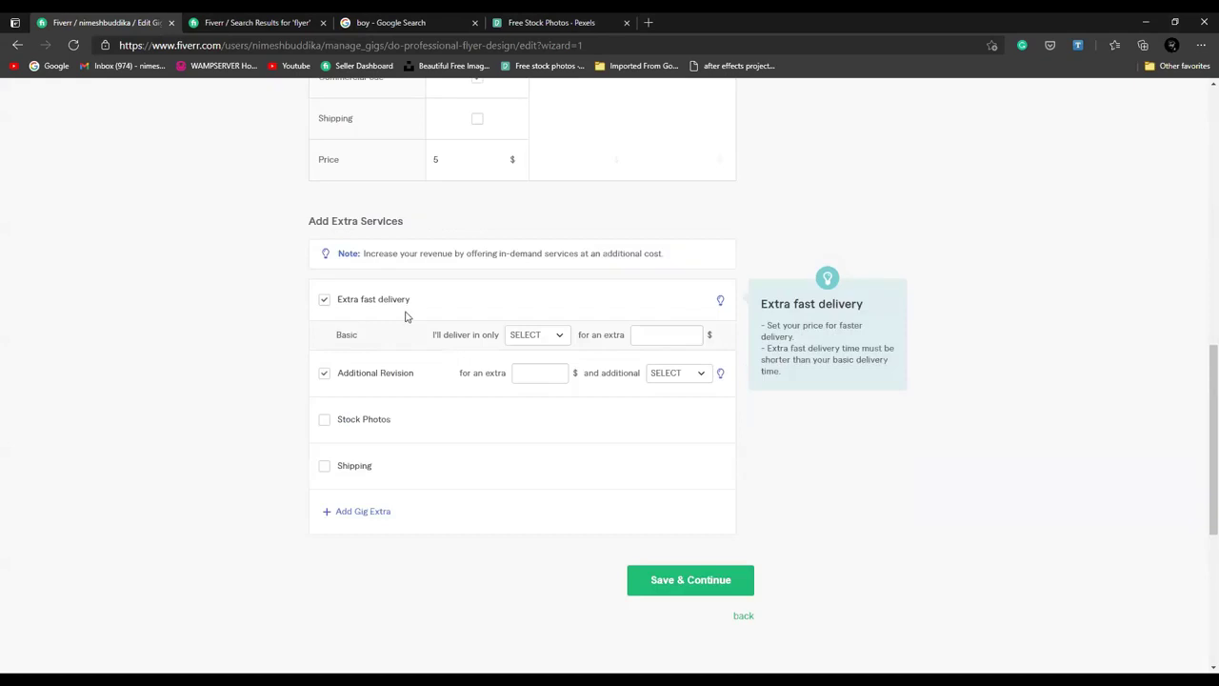
{"action": "left_click", "coordinate": [554, 336]}
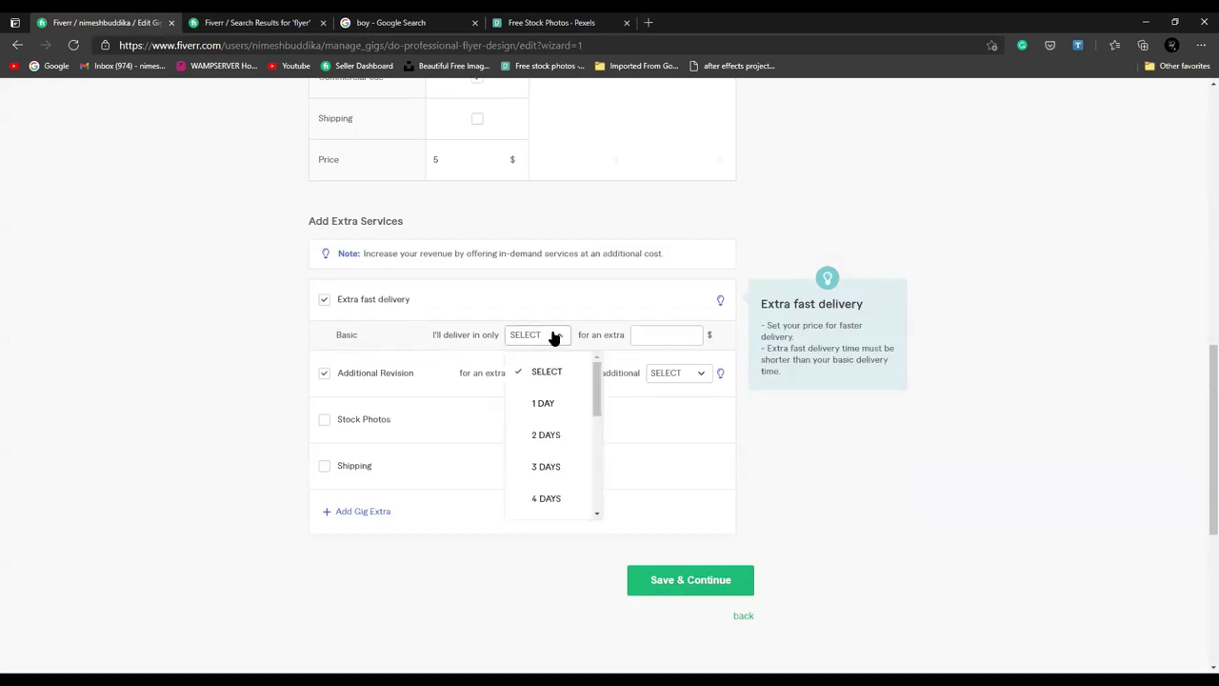
{"action": "left_click", "coordinate": [544, 404]}
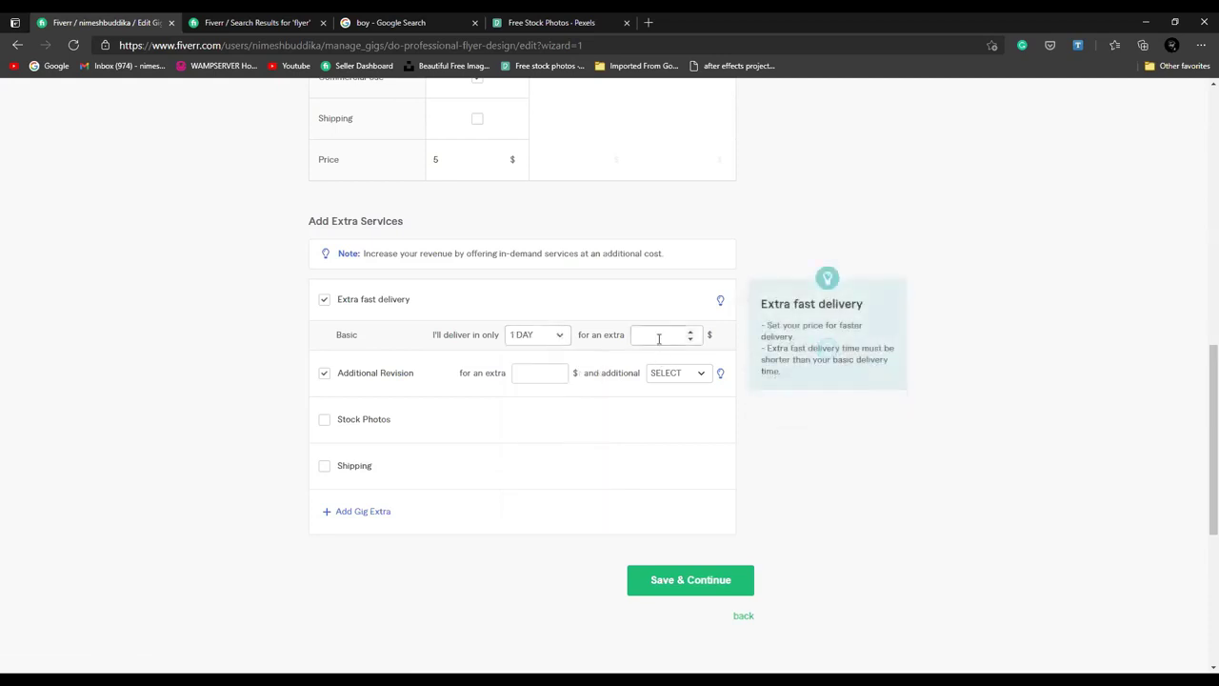
{"action": "type", "text": "5"}
{"action": "left_click", "coordinate": [575, 291]}
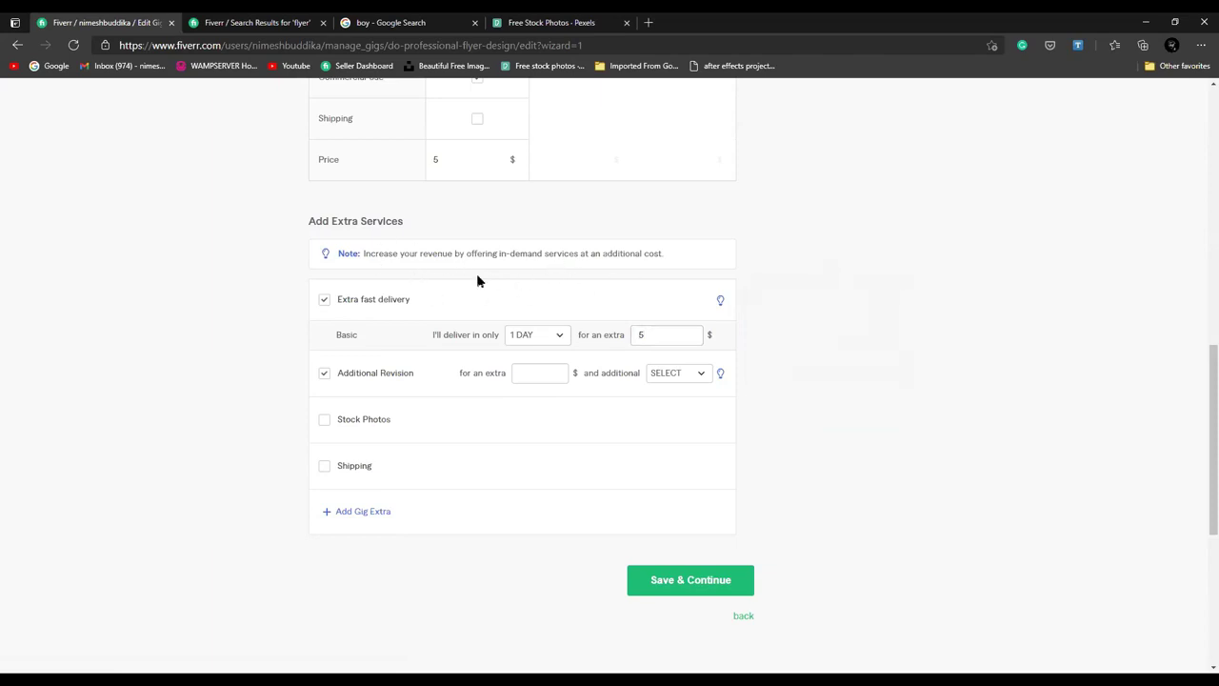
Step: Check the Basic package's Revisions options against the Additional Revision extra service
{"action": "mouse_move", "coordinate": [482, 292]}
{"action": "mouse_move", "coordinate": [368, 375]}
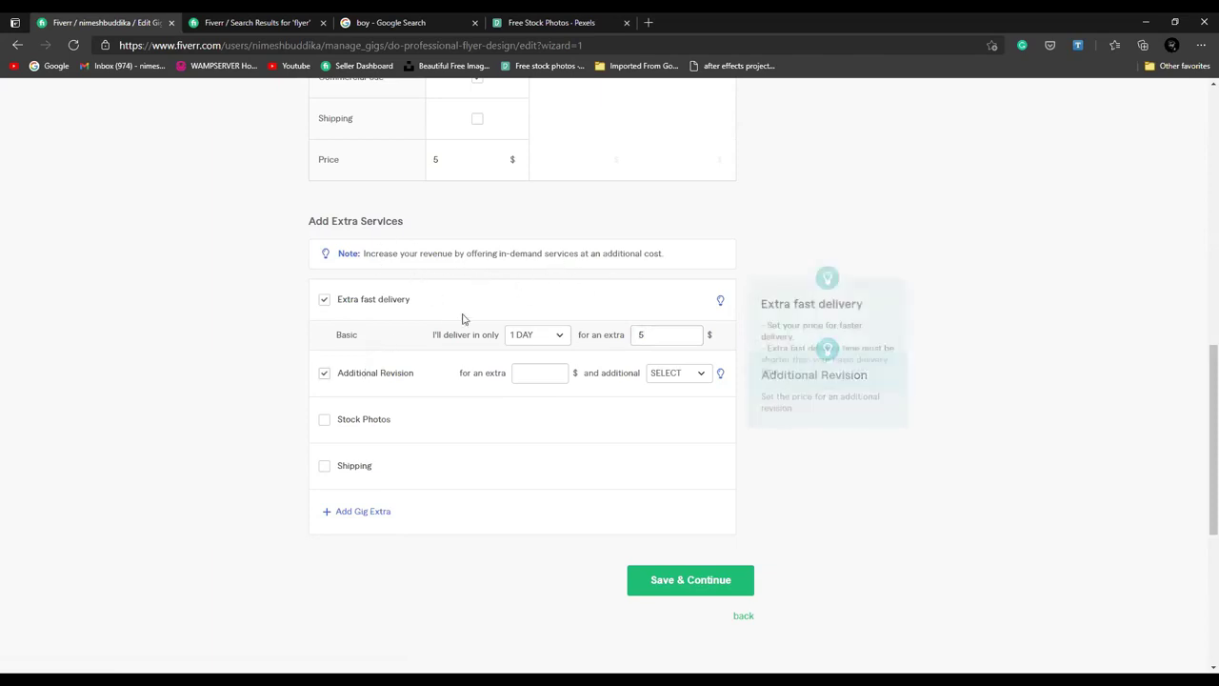
{"action": "scroll", "coordinate": [486, 367], "scroll_direction": "up", "scroll_amount": 5}
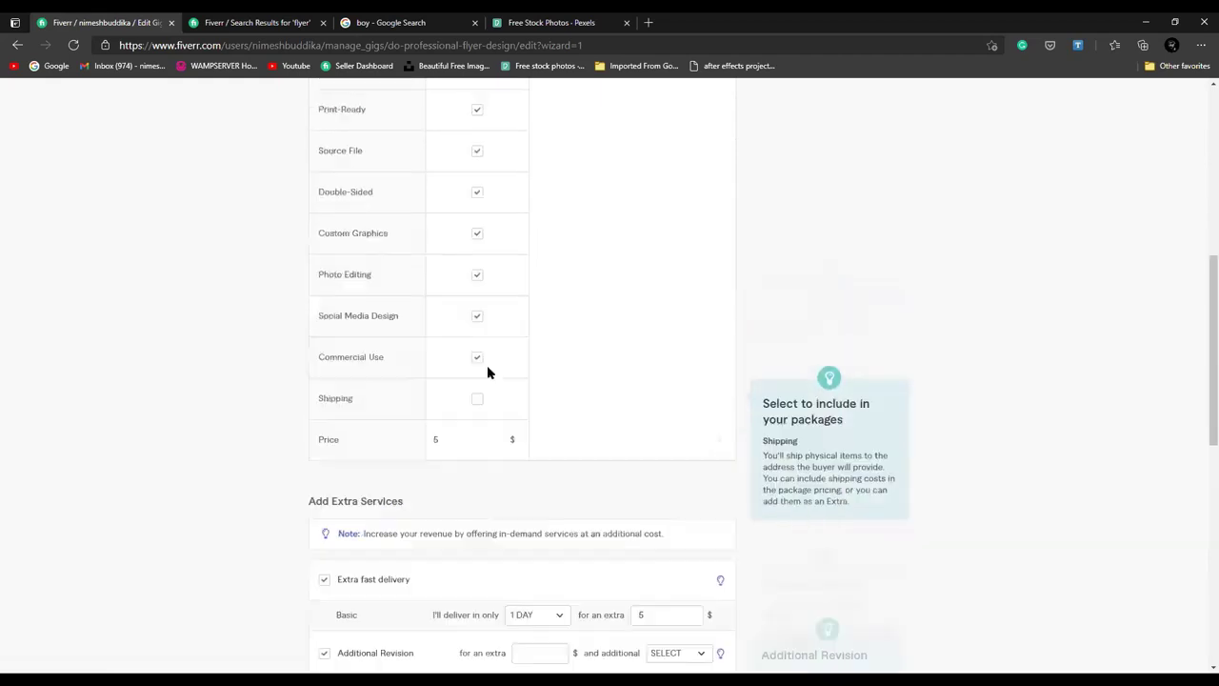
{"action": "left_click", "coordinate": [463, 238]}
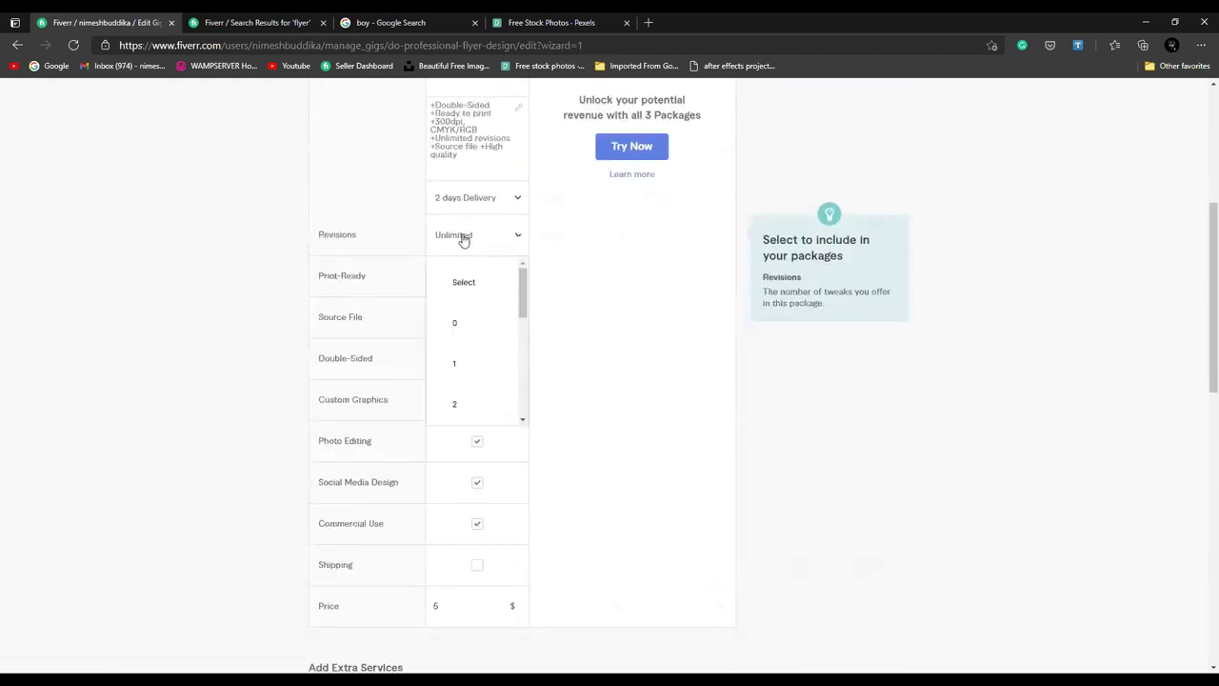
{"action": "scroll", "coordinate": [487, 344], "scroll_direction": "down", "scroll_amount": 4}
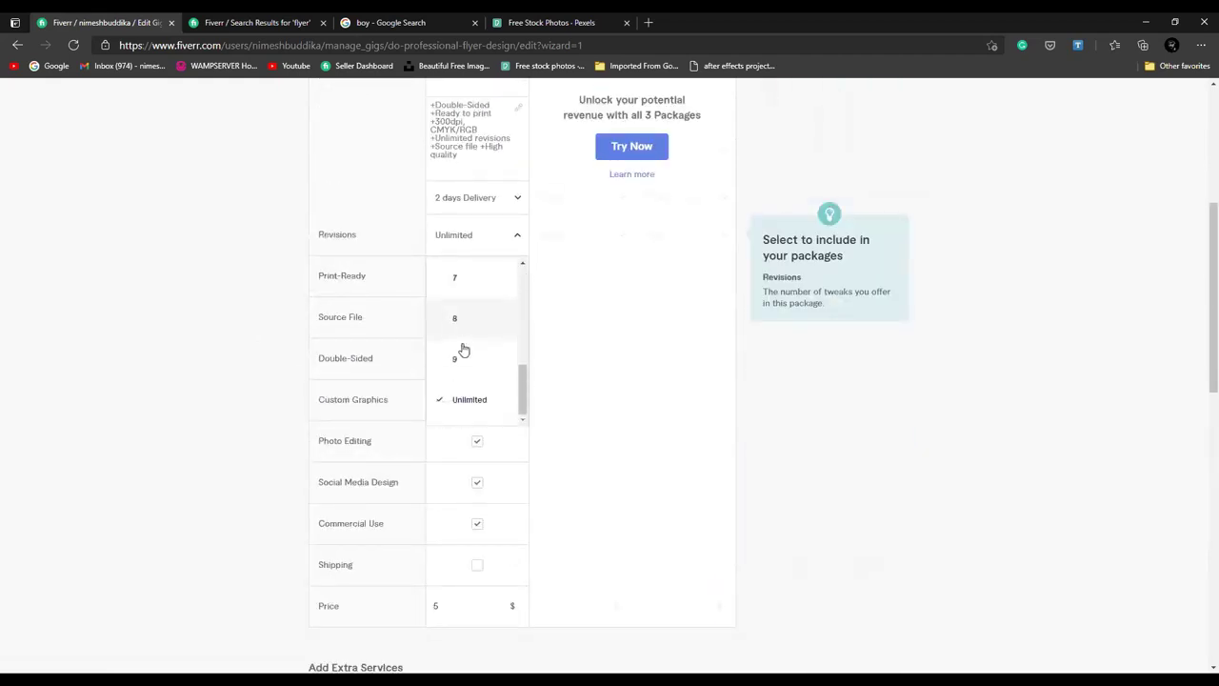
{"action": "scroll", "coordinate": [561, 365], "scroll_direction": "down", "scroll_amount": 4}
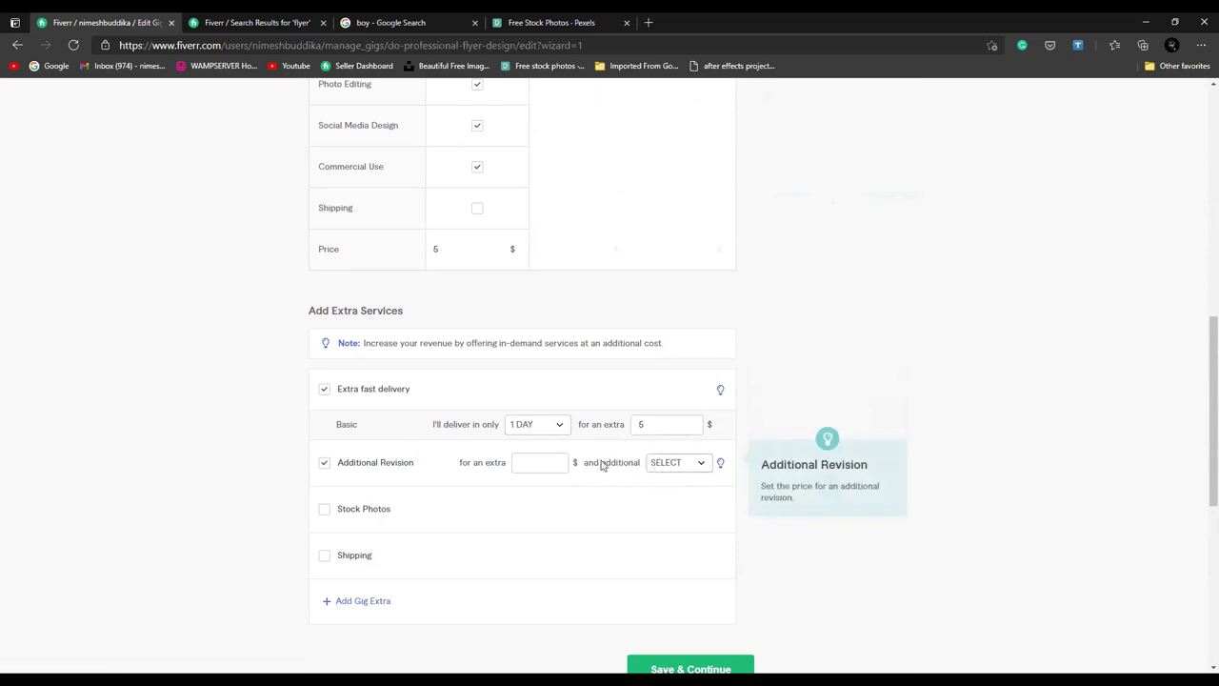
{"action": "scroll", "coordinate": [642, 468], "scroll_direction": "down", "scroll_amount": 1}
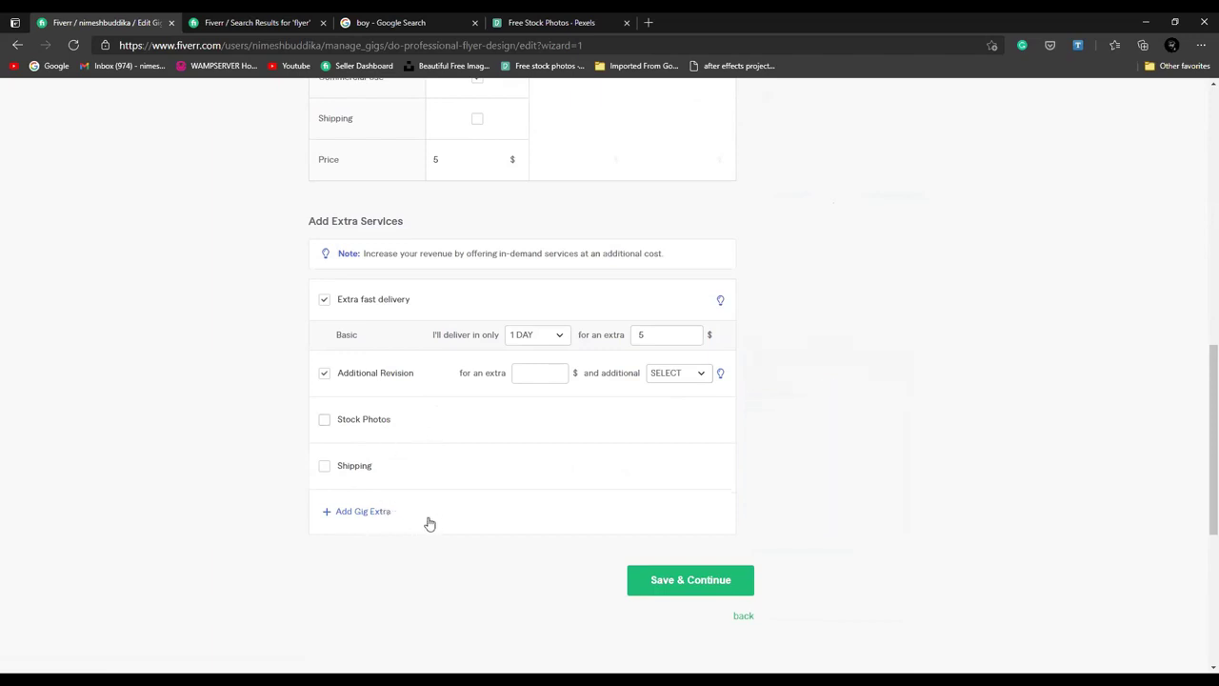
Step: Turn off the Additional Revision extra, save the pricing section and continue to Description & FAQ
{"action": "left_click", "coordinate": [671, 588]}
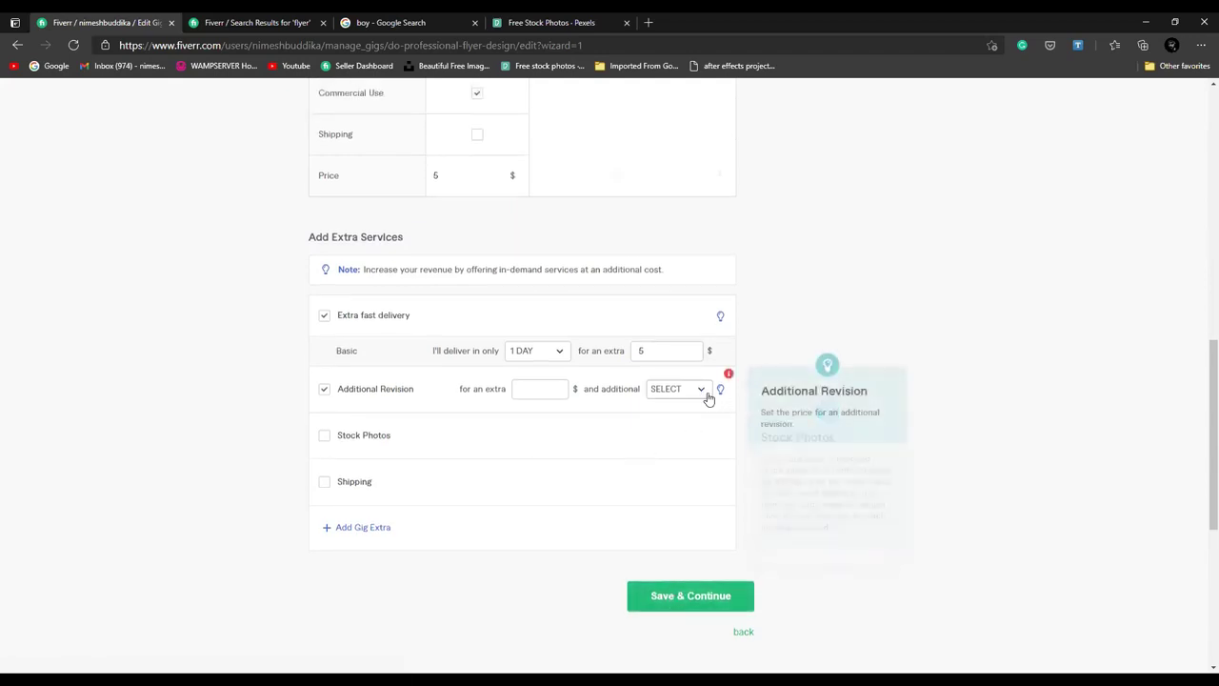
{"action": "left_click", "coordinate": [324, 391]}
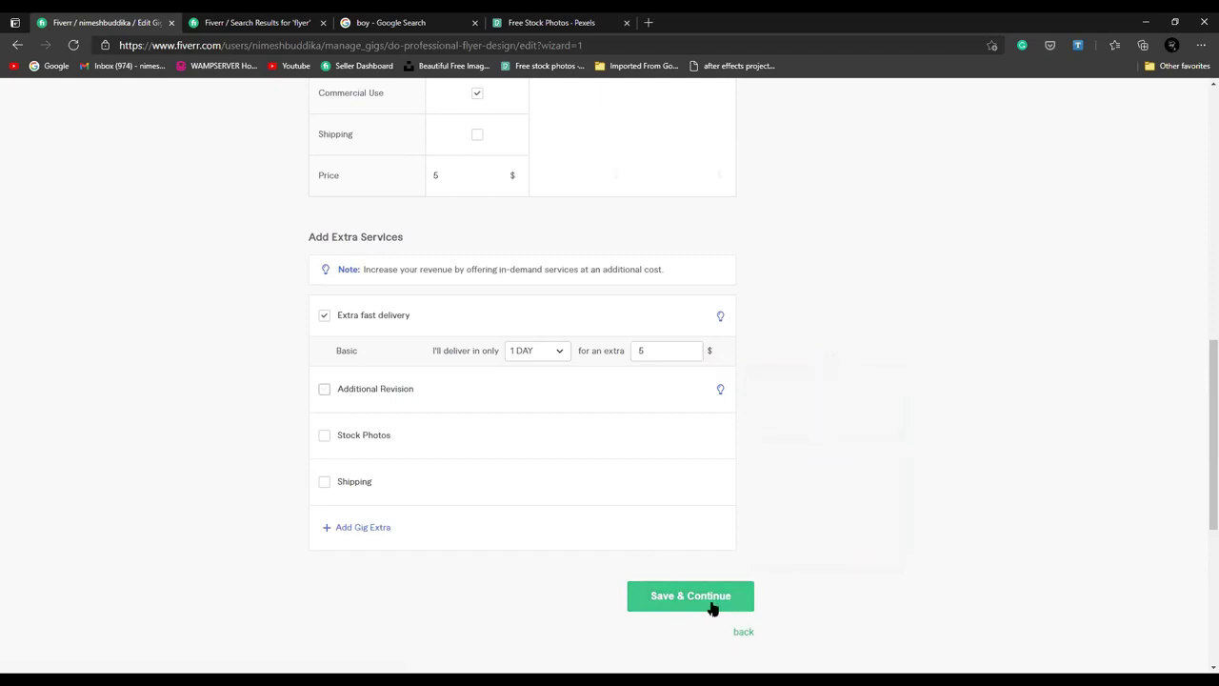
{"action": "left_click", "coordinate": [712, 602]}
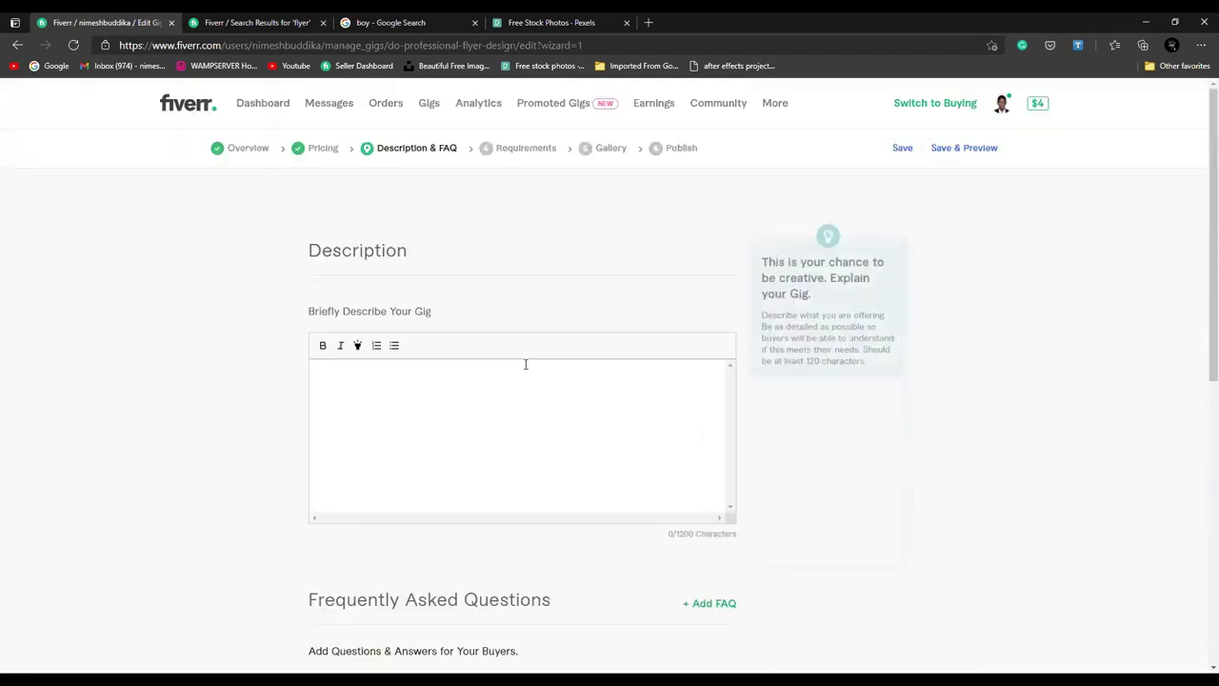
Step: Open the gig "I will design a professional flyer for your business" from the flyer search results and read its description for reference
{"action": "left_click", "coordinate": [482, 398]}
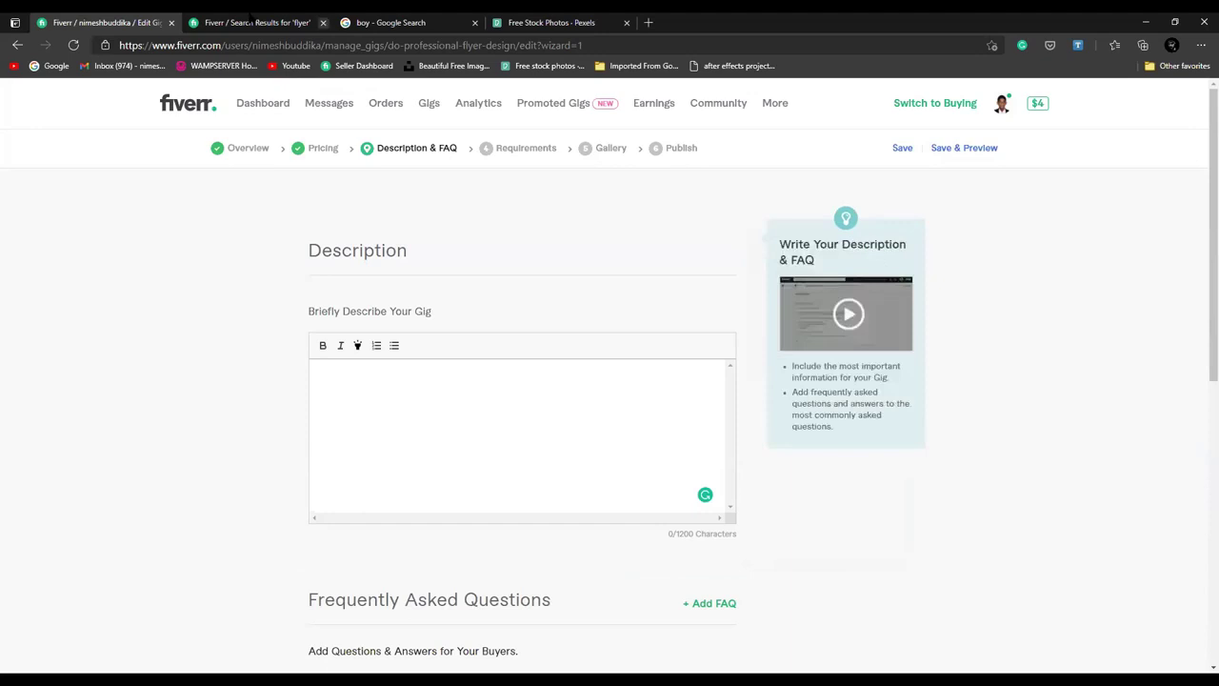
{"action": "left_click", "coordinate": [252, 22]}
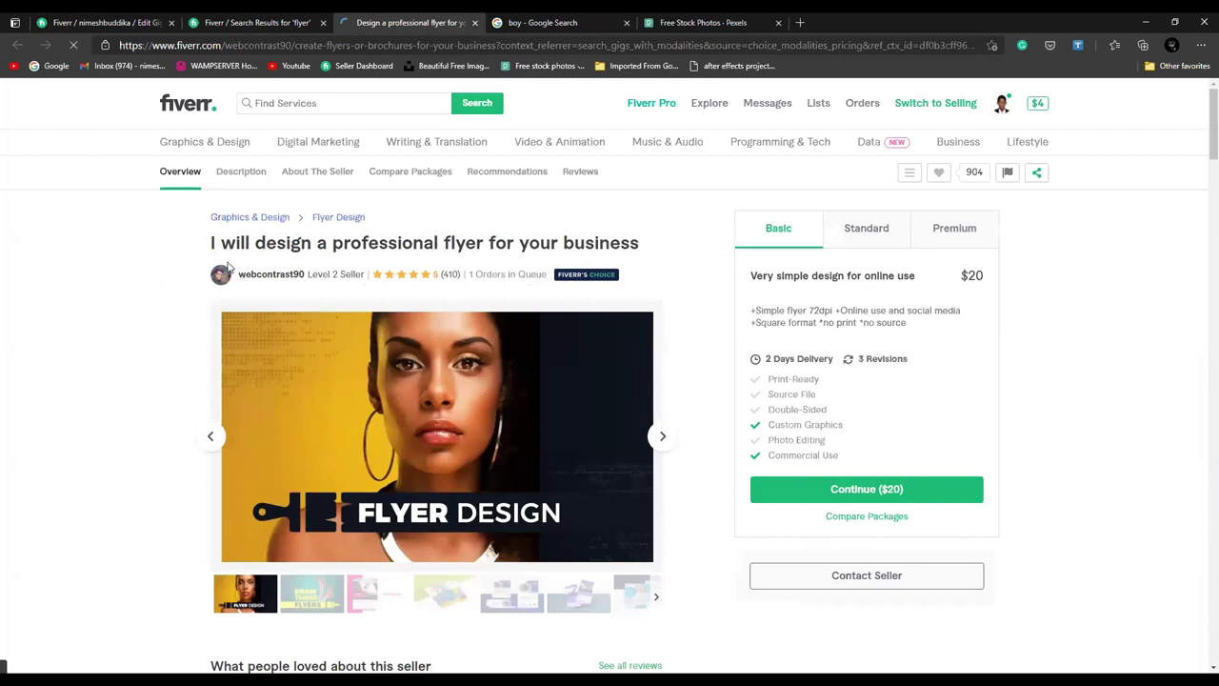
{"action": "scroll", "coordinate": [227, 266], "scroll_direction": "down", "scroll_amount": 6}
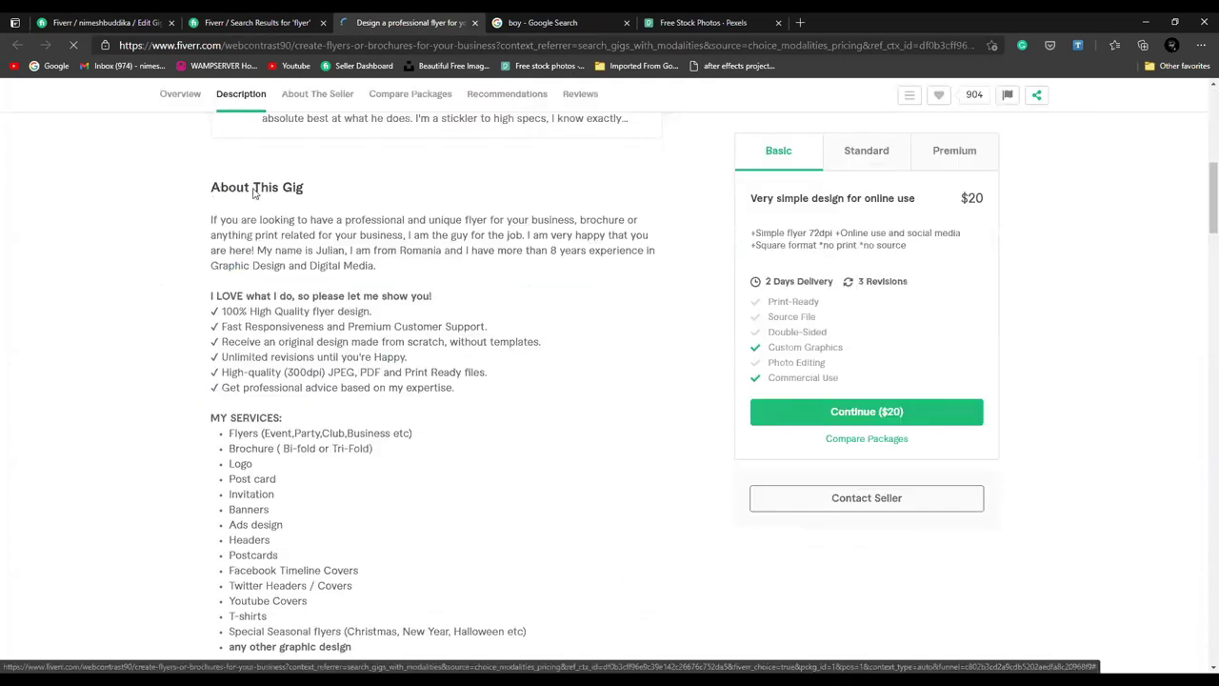
{"action": "scroll", "coordinate": [552, 396], "scroll_direction": "down", "scroll_amount": 3}
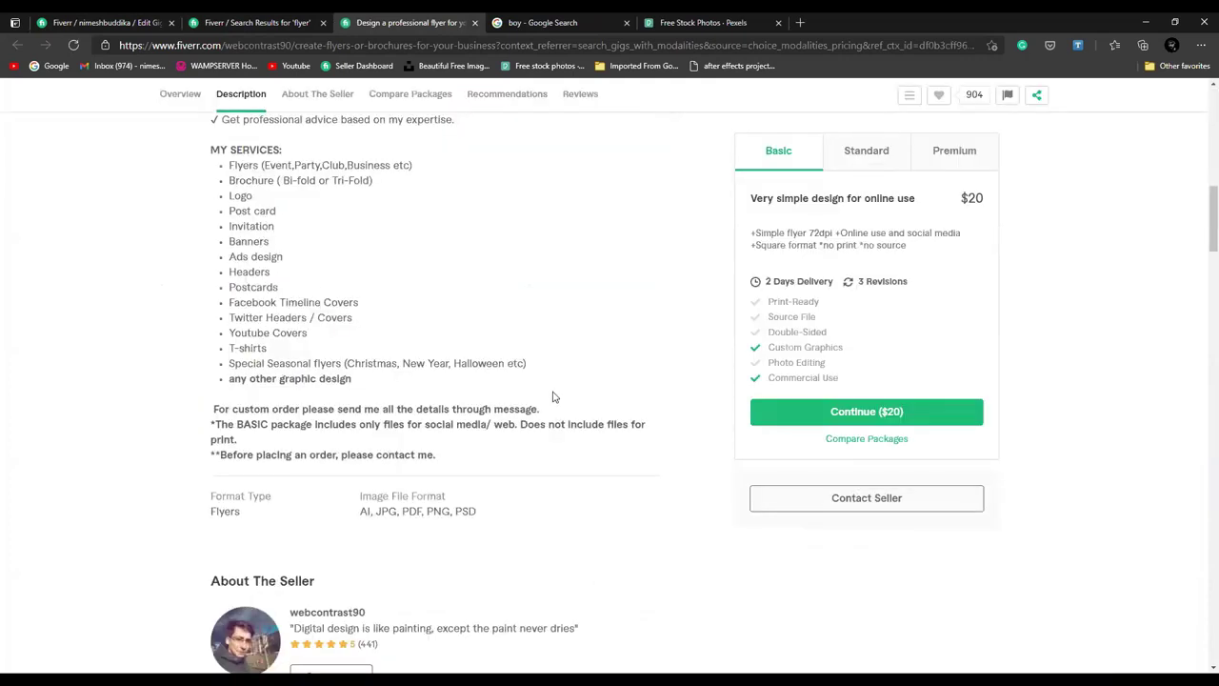
{"action": "scroll", "coordinate": [552, 396], "scroll_direction": "up", "scroll_amount": 5}
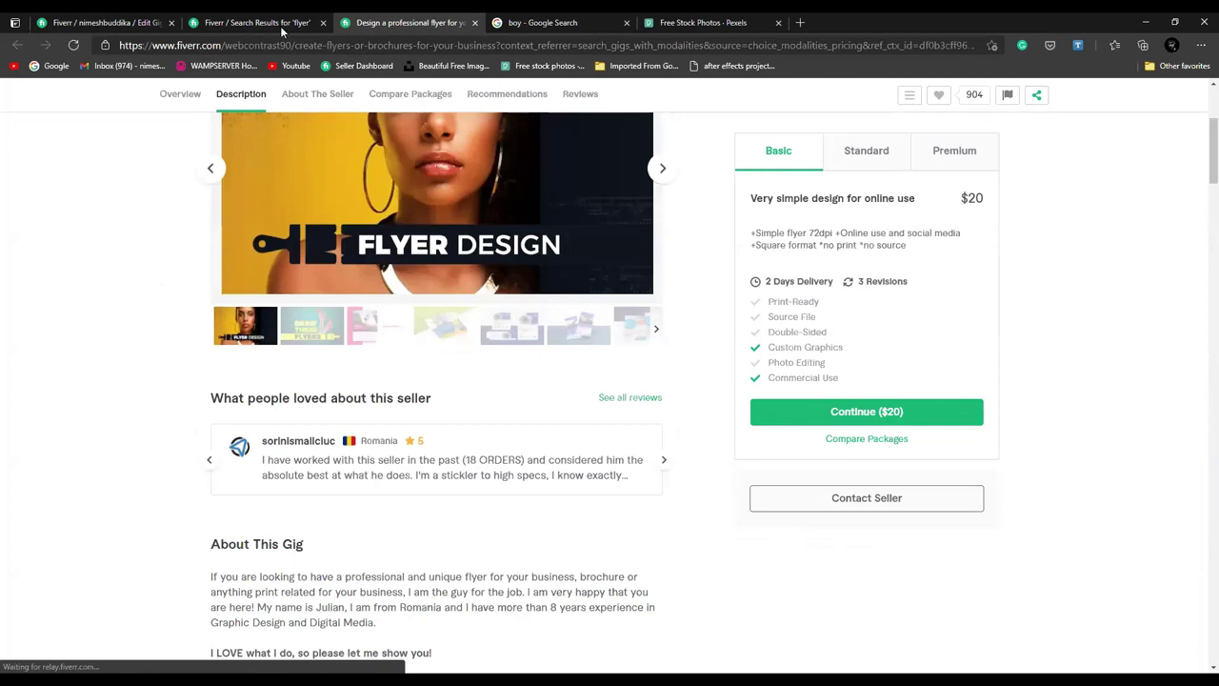
{"action": "left_click", "coordinate": [195, 22]}
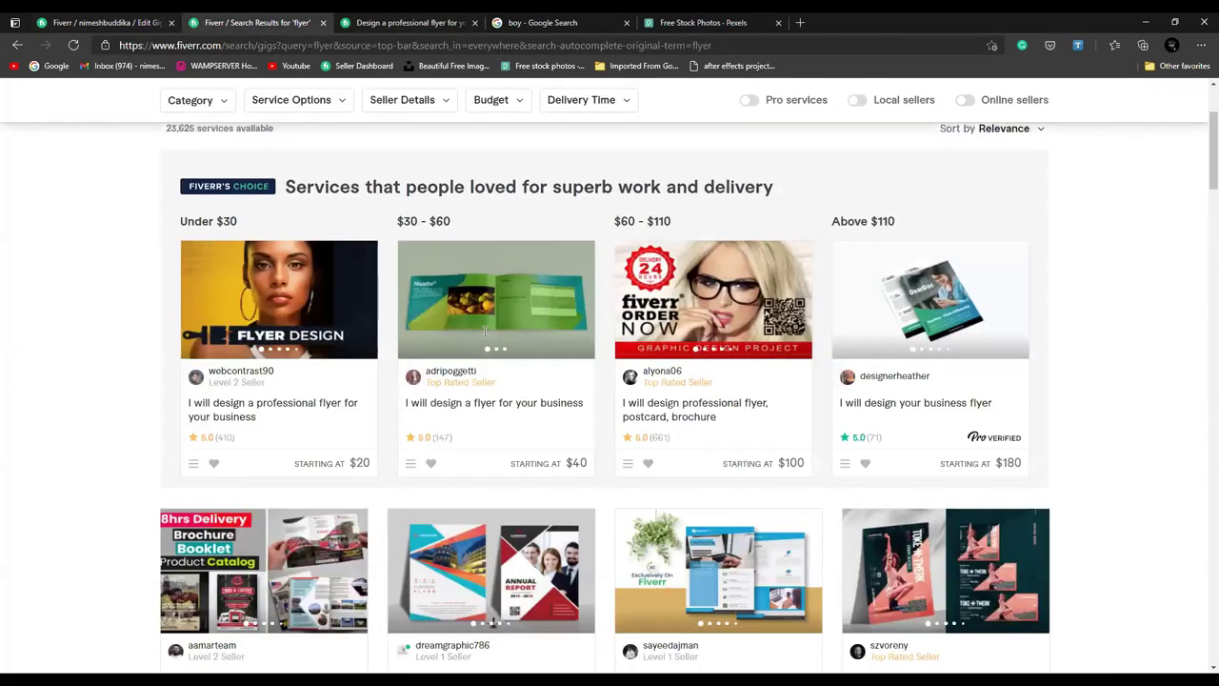
{"action": "left_click", "coordinate": [407, 21]}
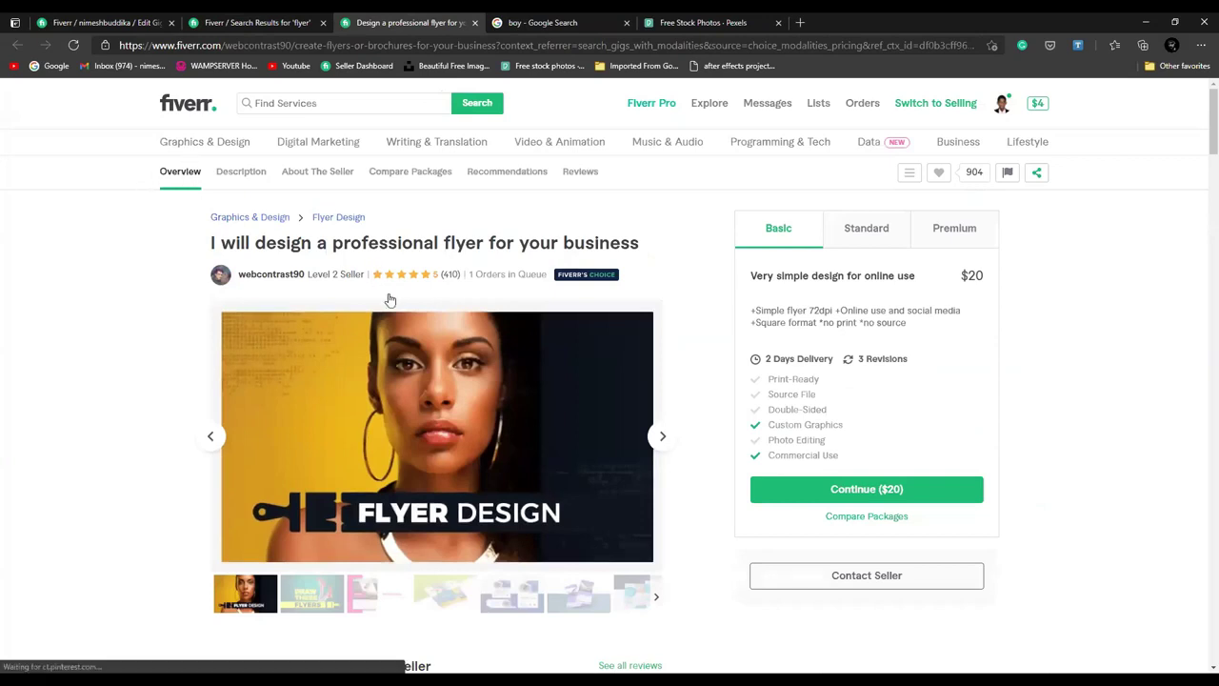
{"action": "left_click", "coordinate": [259, 21]}
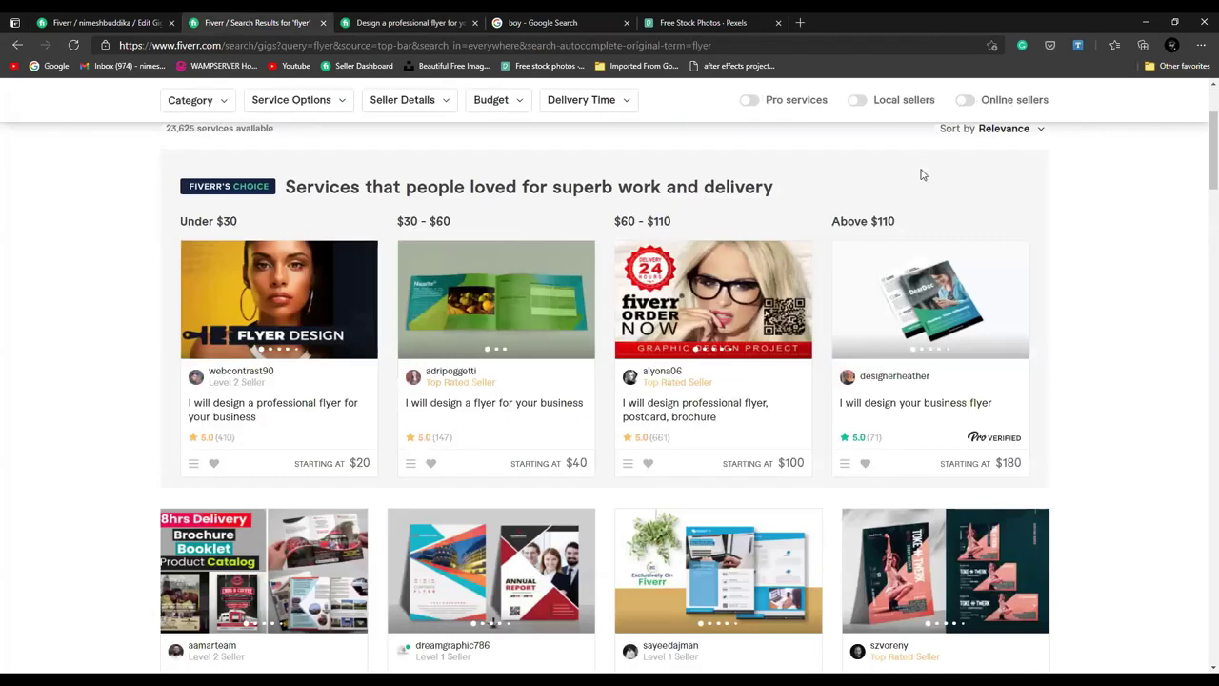
Step: Open the seller's own existing flyers, brochure and posters gig and copy its full About This Gig text
{"action": "scroll", "coordinate": [920, 174], "scroll_direction": "up", "scroll_amount": 2}
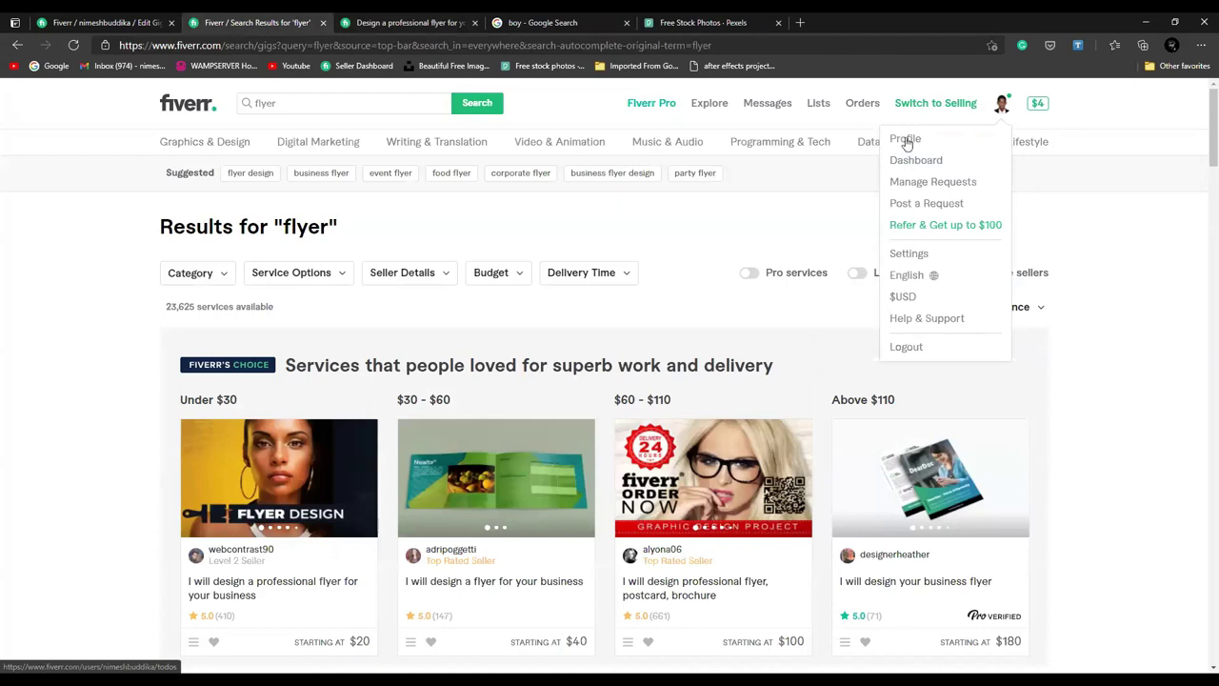
{"action": "left_click", "coordinate": [530, 152]}
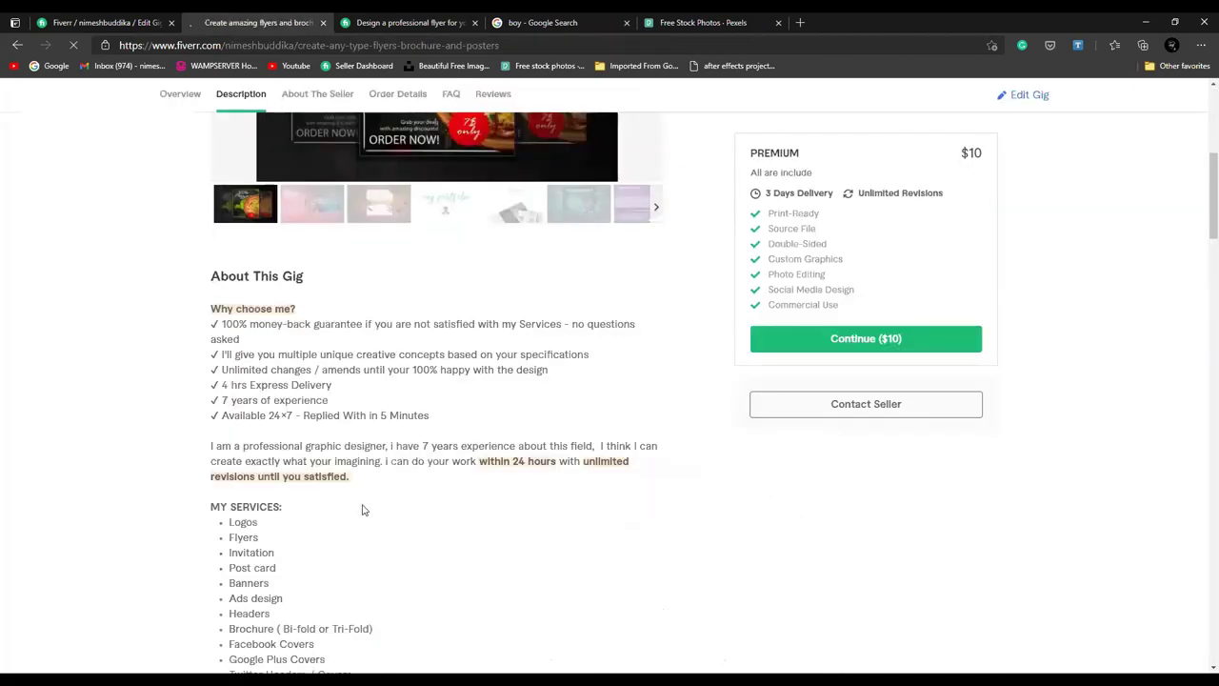
{"action": "triple_click", "coordinate": [270, 303]}
{"action": "scroll", "coordinate": [269, 303], "scroll_direction": "down", "scroll_amount": 4}
{"action": "right_click", "coordinate": [267, 297]}
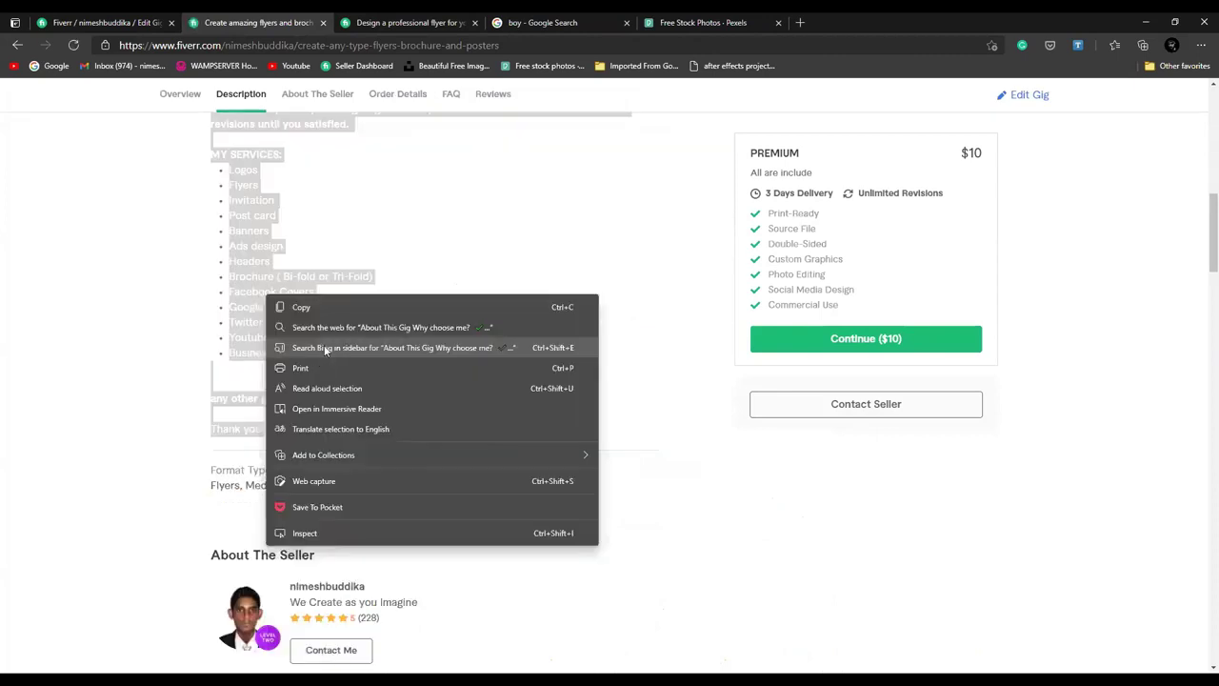
{"action": "left_click", "coordinate": [312, 308]}
Step: Paste the copied gig text into the new gig's description and read through it
{"action": "key", "text": "ctrl+shift+Tab"}
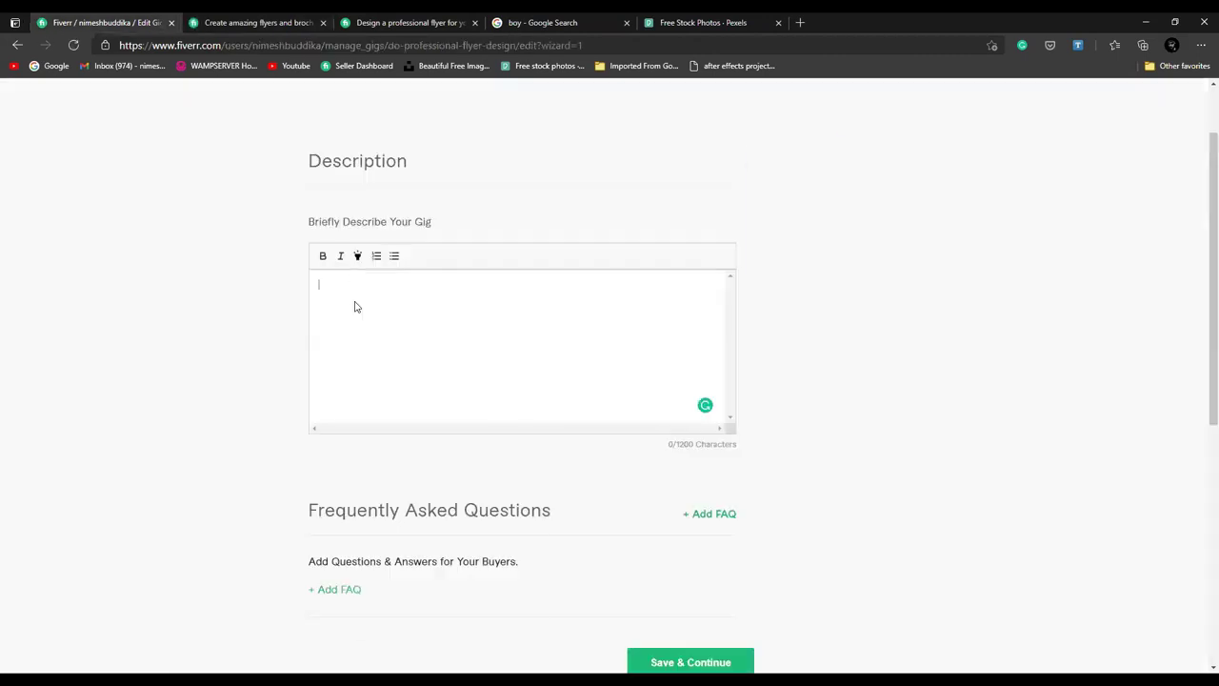
{"action": "right_click", "coordinate": [352, 299]}
{"action": "left_click", "coordinate": [423, 425]}
{"action": "scroll", "coordinate": [400, 333], "scroll_direction": "up", "scroll_amount": 10}
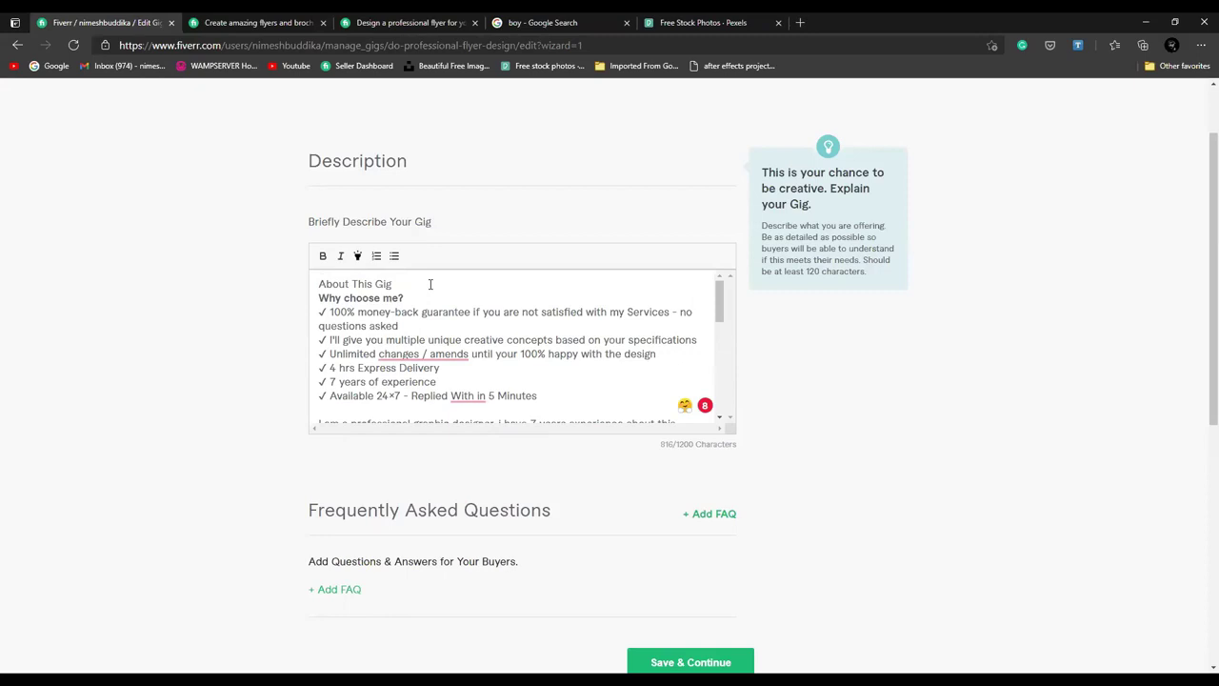
{"action": "scroll", "coordinate": [431, 284], "scroll_direction": "down", "scroll_amount": 3}
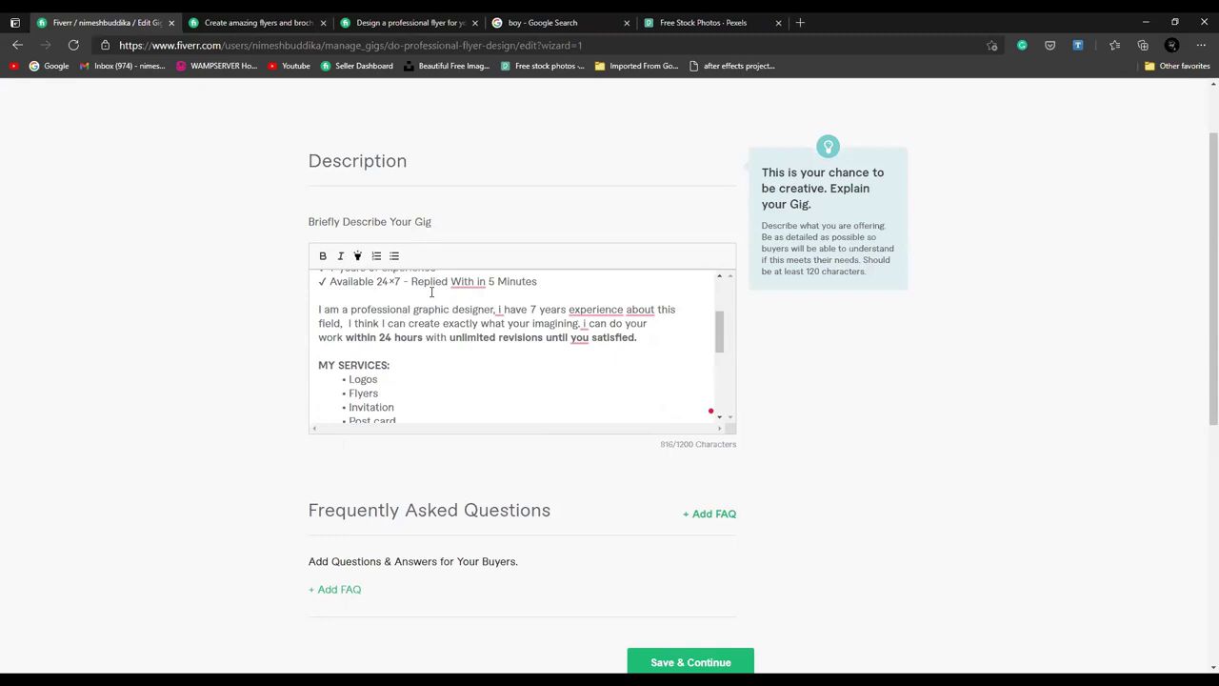
Step: Review the full pasted gig description, including the "Why choose me?" points, the experience paragraph, the MY SERVICES list and the closing lines
{"action": "scroll", "coordinate": [431, 295], "scroll_direction": "down", "scroll_amount": 6}
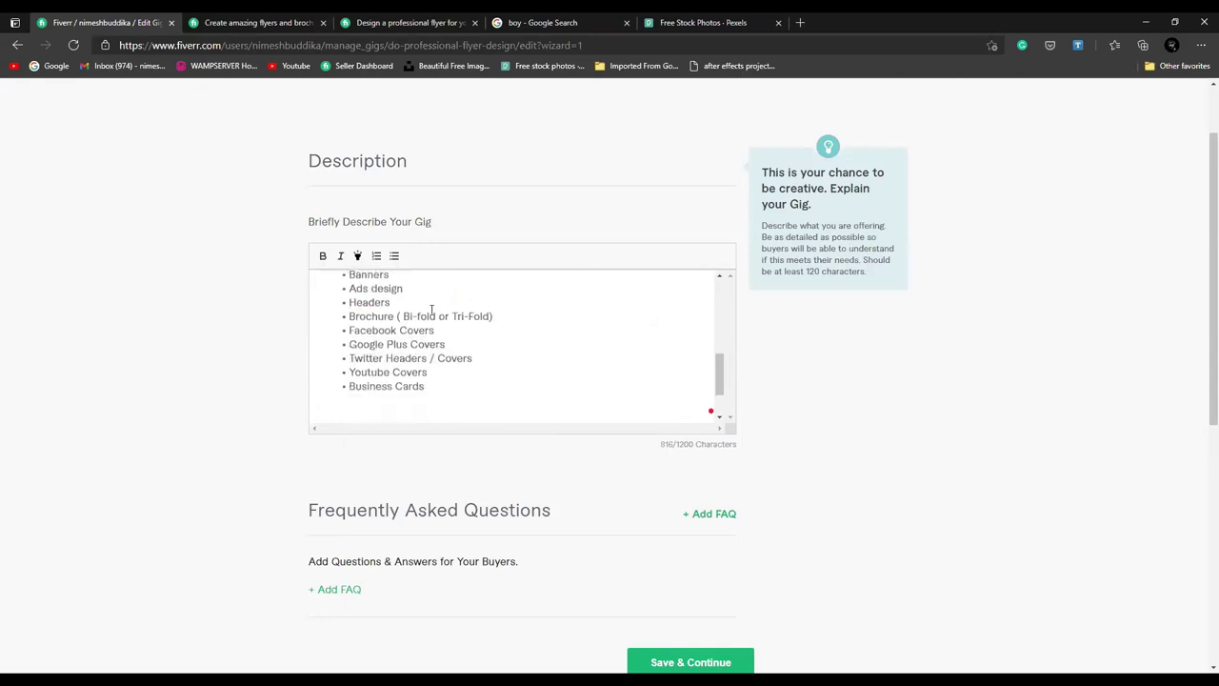
{"action": "scroll", "coordinate": [431, 310], "scroll_direction": "up", "scroll_amount": 3}
{"action": "scroll", "coordinate": [431, 309], "scroll_direction": "up", "scroll_amount": 5}
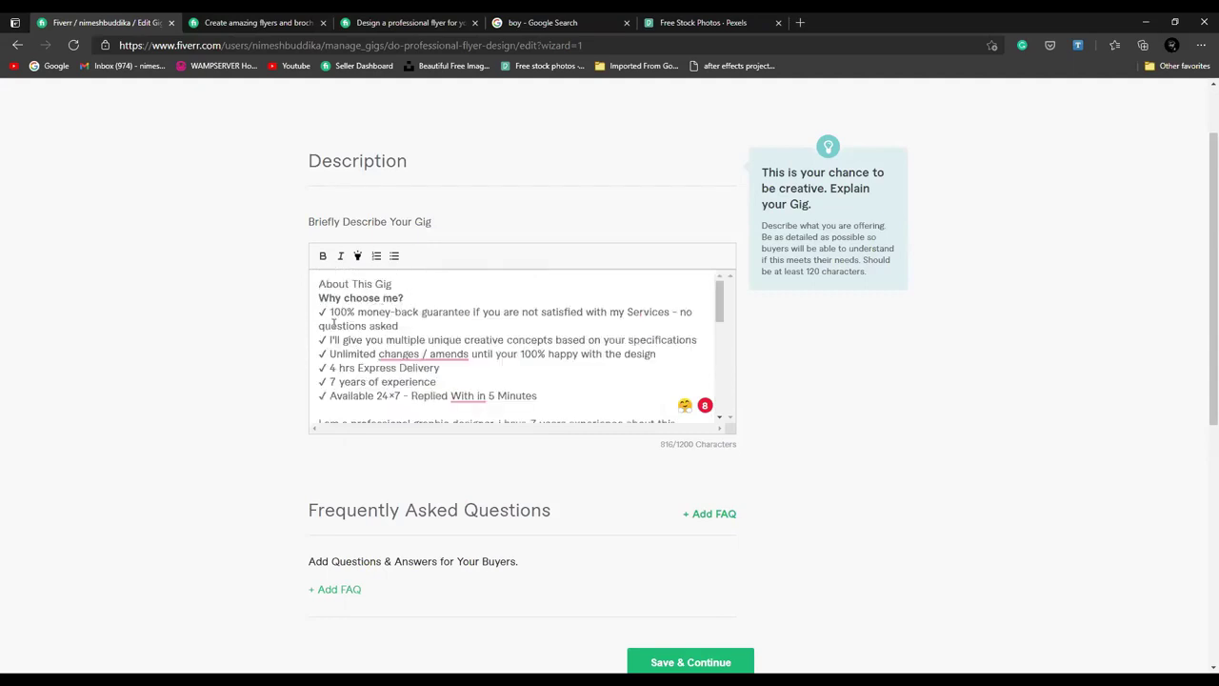
{"action": "scroll", "coordinate": [372, 314], "scroll_direction": "up", "scroll_amount": 2}
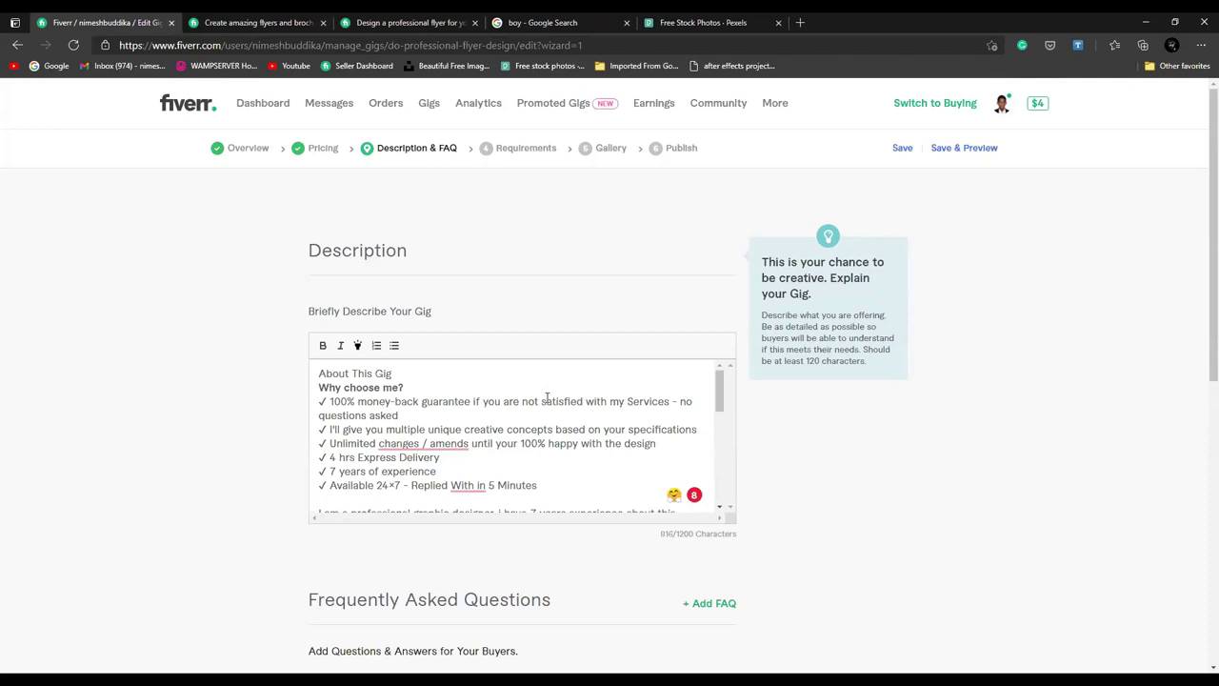
{"action": "scroll", "coordinate": [547, 398], "scroll_direction": "down", "scroll_amount": 1}
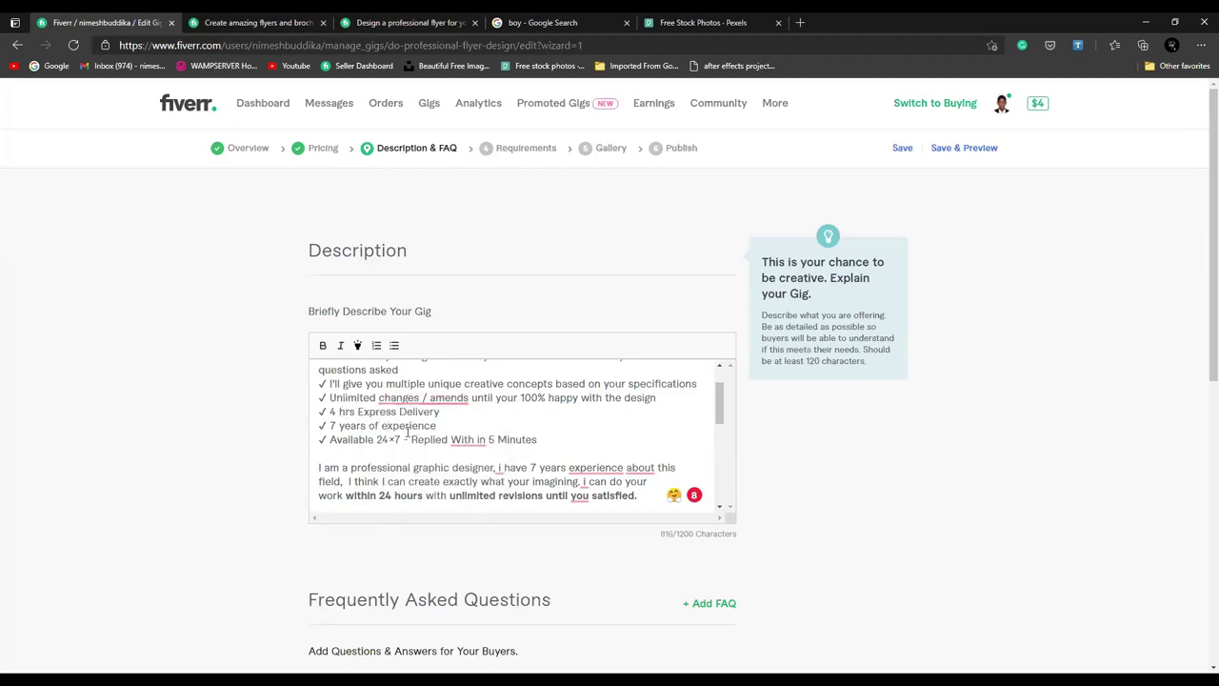
{"action": "scroll", "coordinate": [447, 431], "scroll_direction": "down", "scroll_amount": 1}
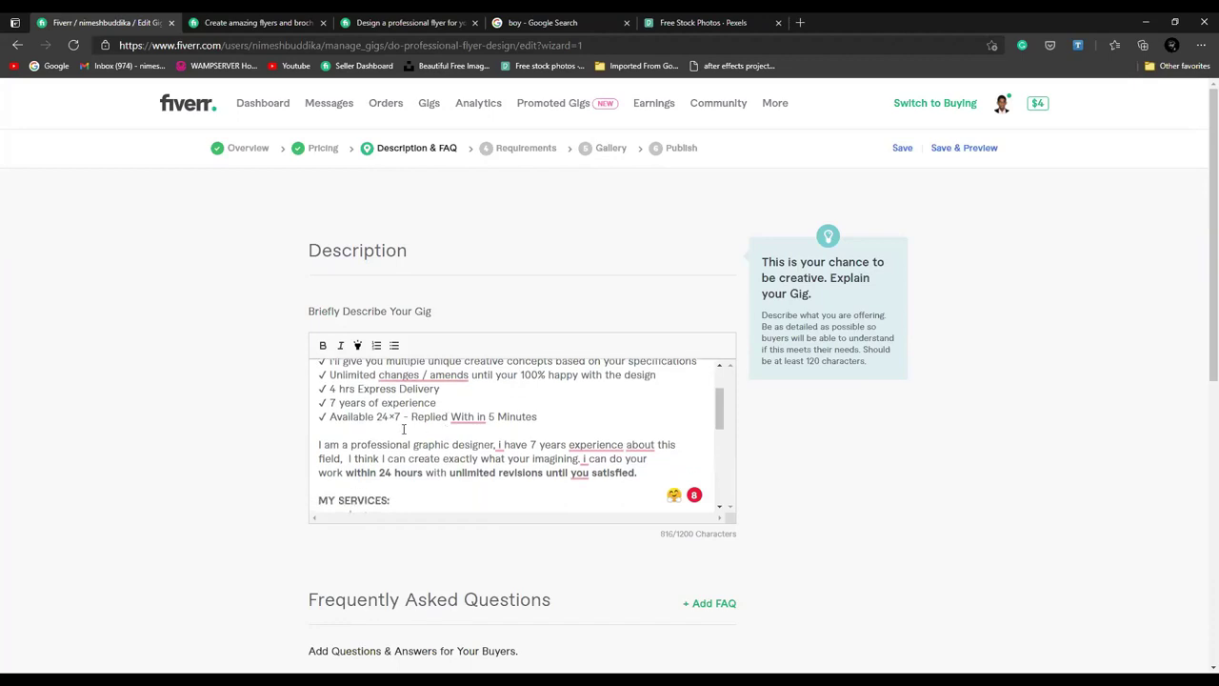
{"action": "mouse_move", "coordinate": [478, 418]}
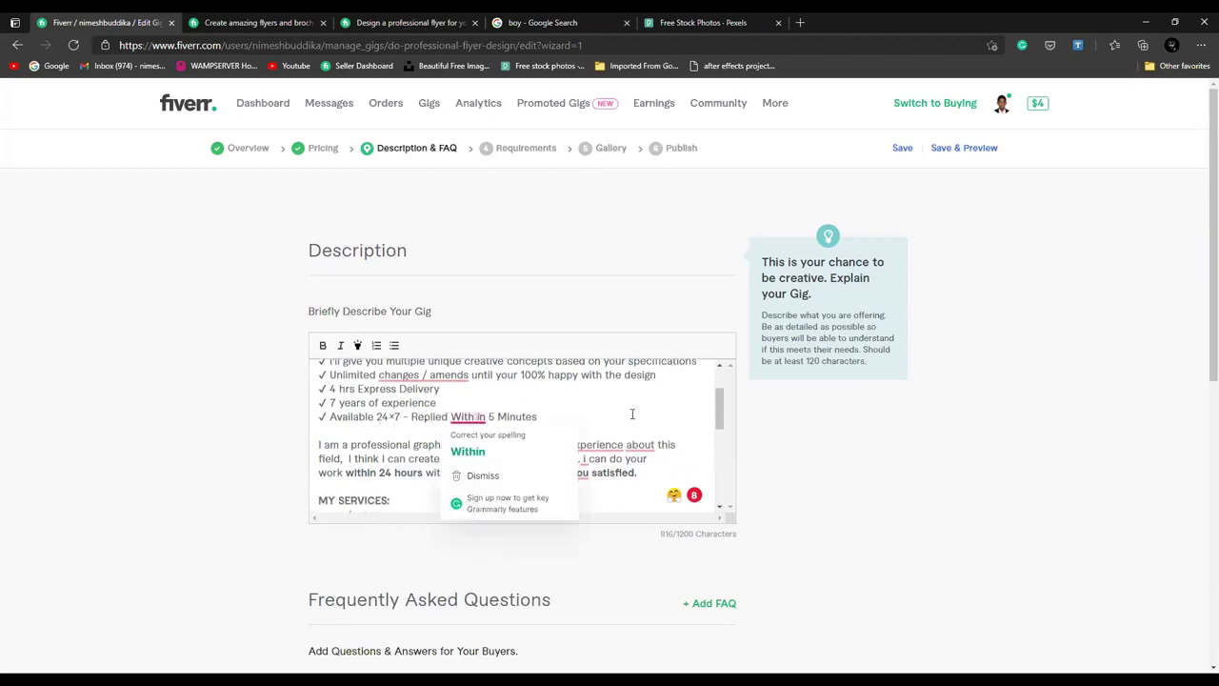
{"action": "scroll", "coordinate": [631, 415], "scroll_direction": "down", "scroll_amount": 5}
{"action": "scroll", "coordinate": [632, 414], "scroll_direction": "up", "scroll_amount": 2}
{"action": "scroll", "coordinate": [631, 415], "scroll_direction": "down", "scroll_amount": 1}
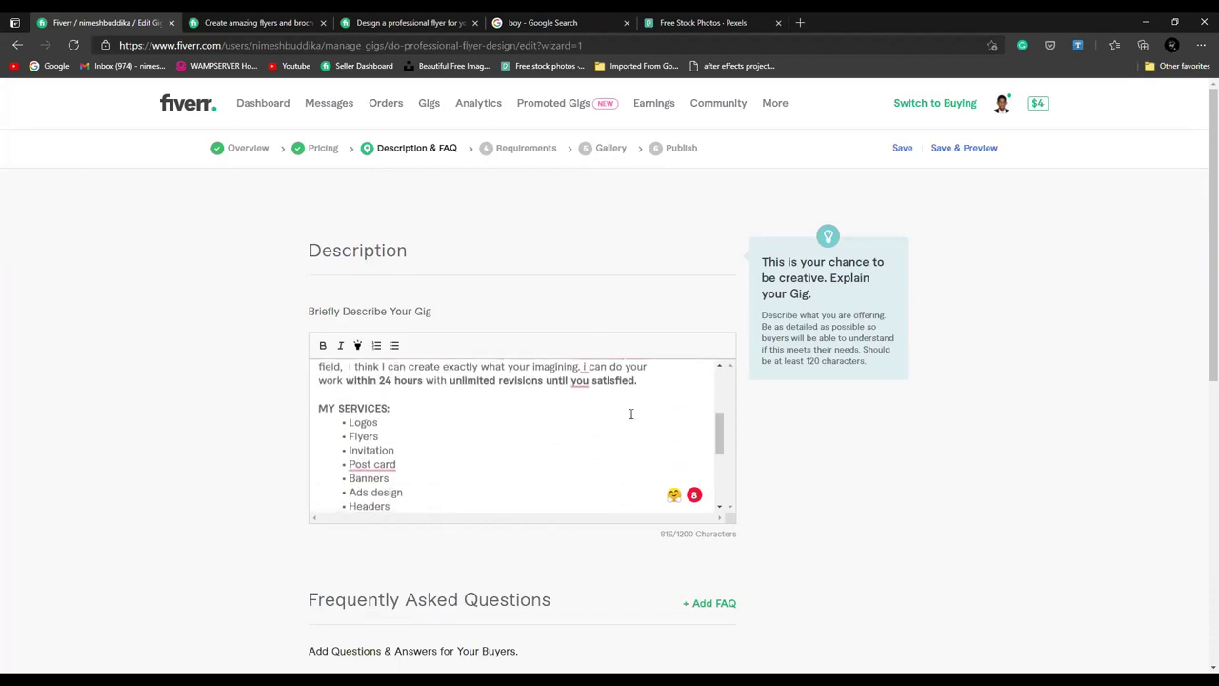
{"action": "scroll", "coordinate": [630, 413], "scroll_direction": "up", "scroll_amount": 1}
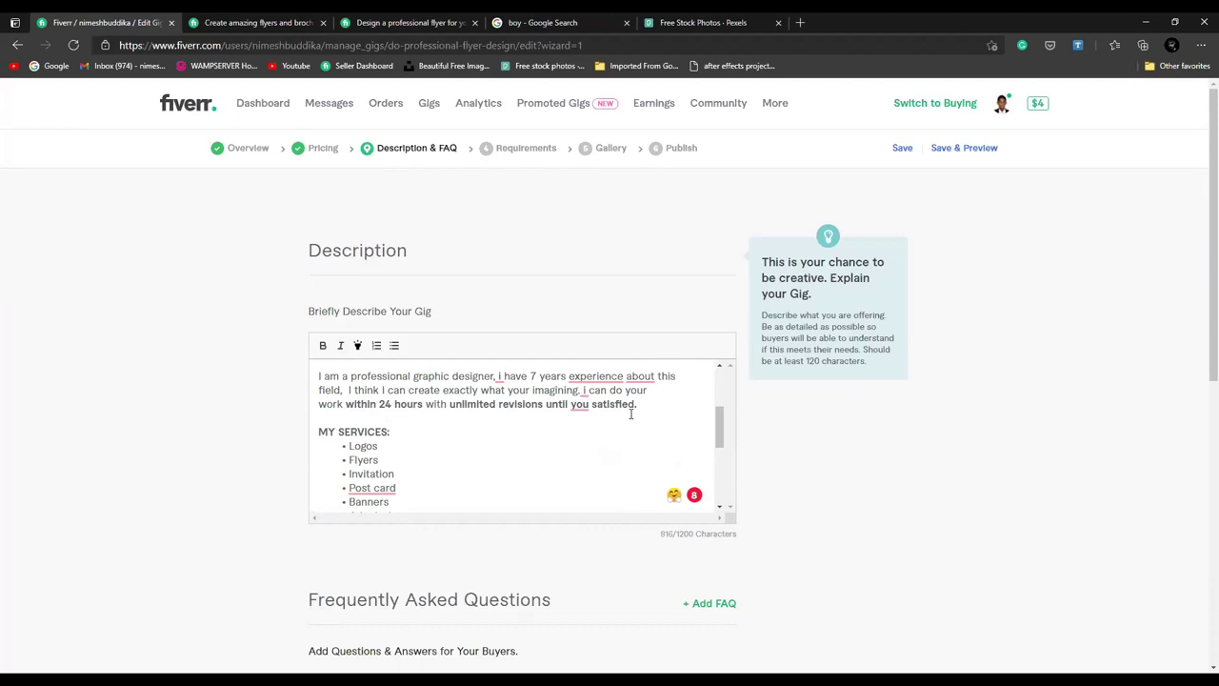
{"action": "scroll", "coordinate": [631, 413], "scroll_direction": "up", "scroll_amount": 1}
{"action": "scroll", "coordinate": [630, 414], "scroll_direction": "up", "scroll_amount": 1}
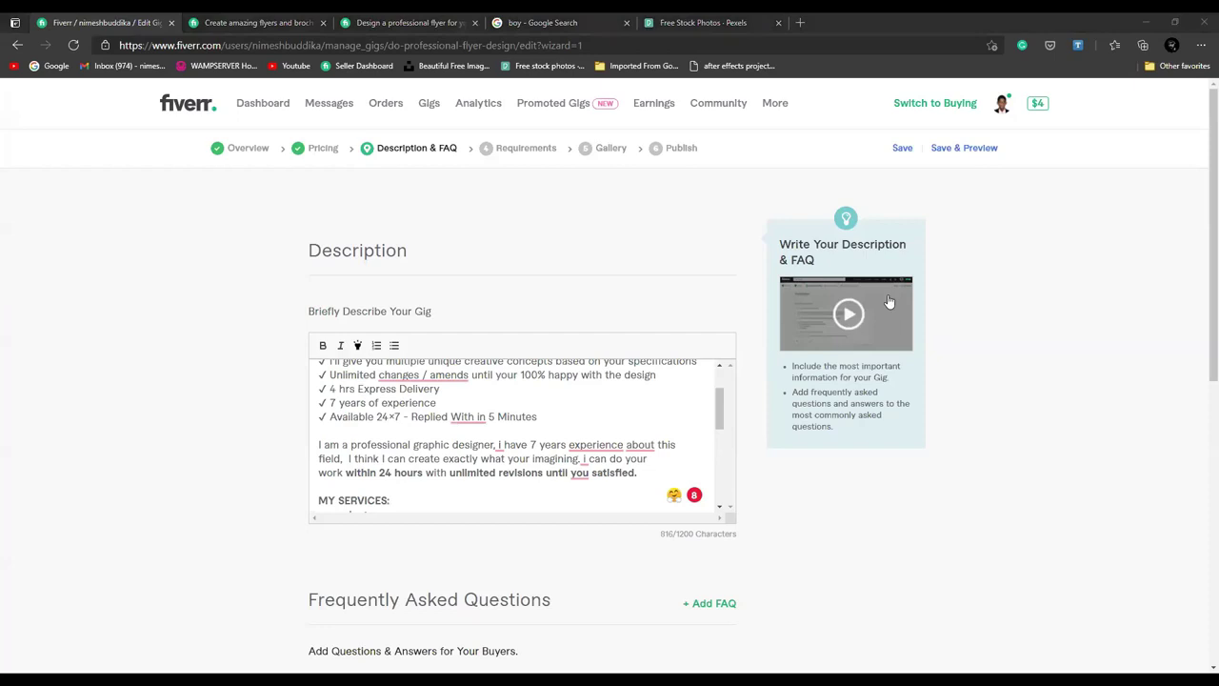
{"action": "scroll", "coordinate": [419, 343], "scroll_direction": "down", "scroll_amount": 1}
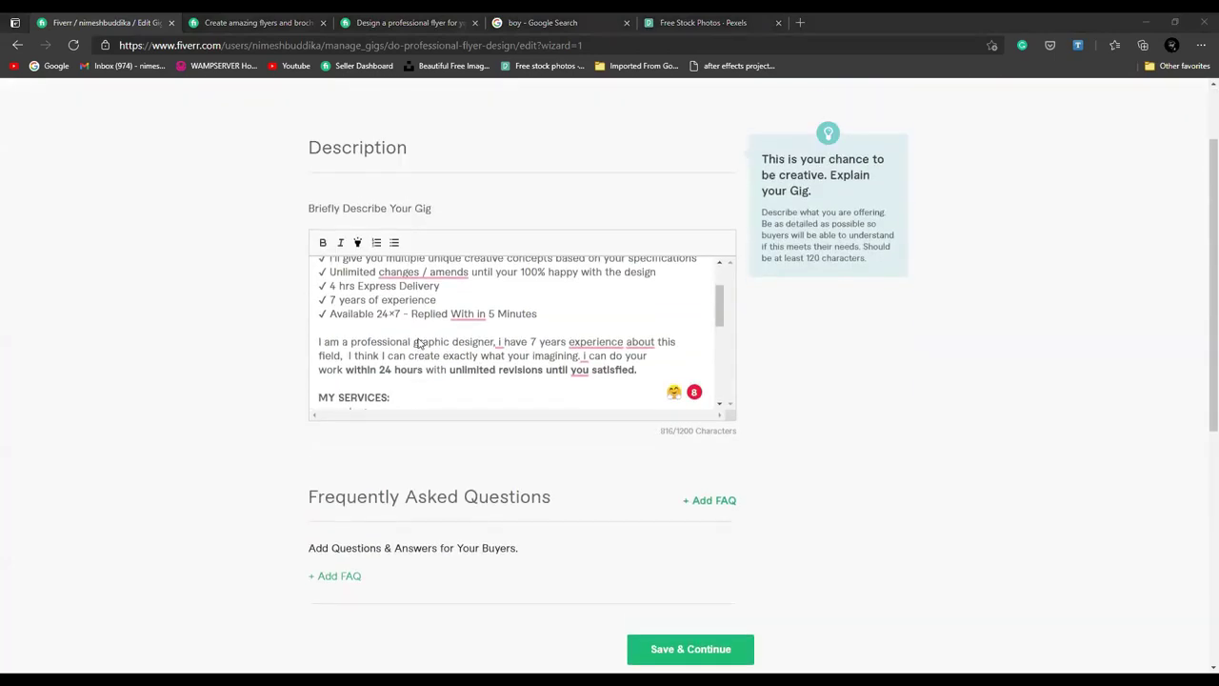
{"action": "scroll", "coordinate": [419, 343], "scroll_direction": "up", "scroll_amount": 2}
{"action": "scroll", "coordinate": [419, 342], "scroll_direction": "up", "scroll_amount": 1}
{"action": "scroll", "coordinate": [420, 343], "scroll_direction": "down", "scroll_amount": 3}
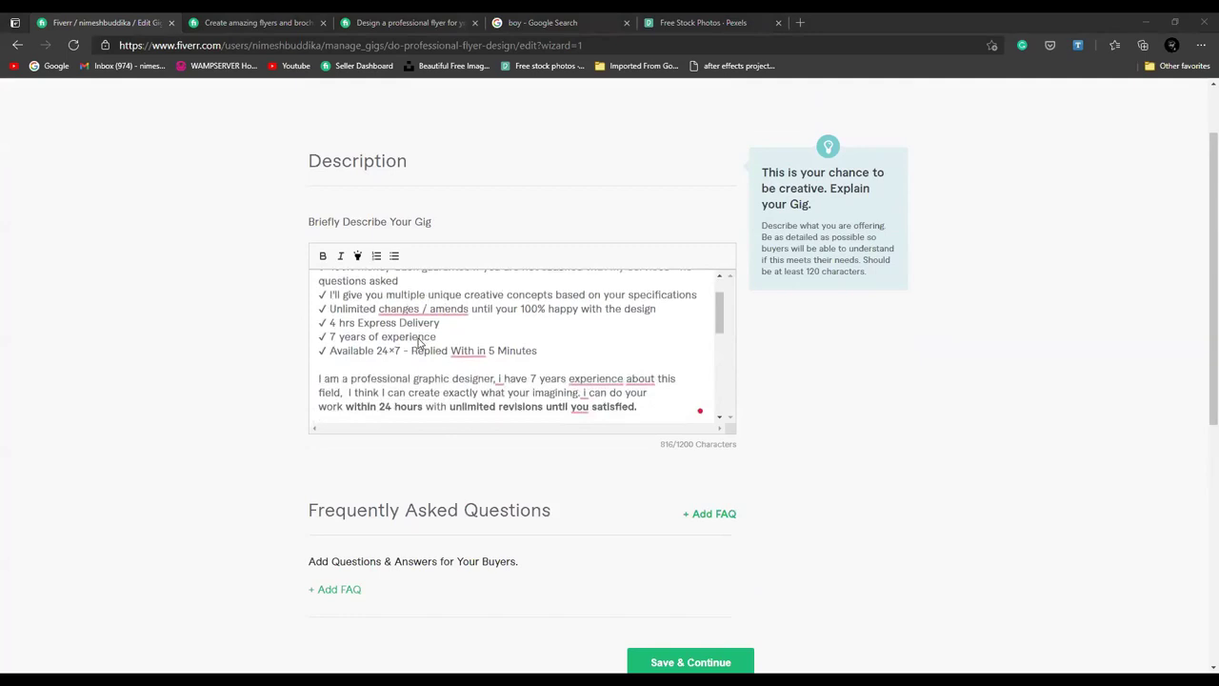
{"action": "scroll", "coordinate": [419, 343], "scroll_direction": "down", "scroll_amount": 2}
{"action": "scroll", "coordinate": [419, 343], "scroll_direction": "up", "scroll_amount": 4}
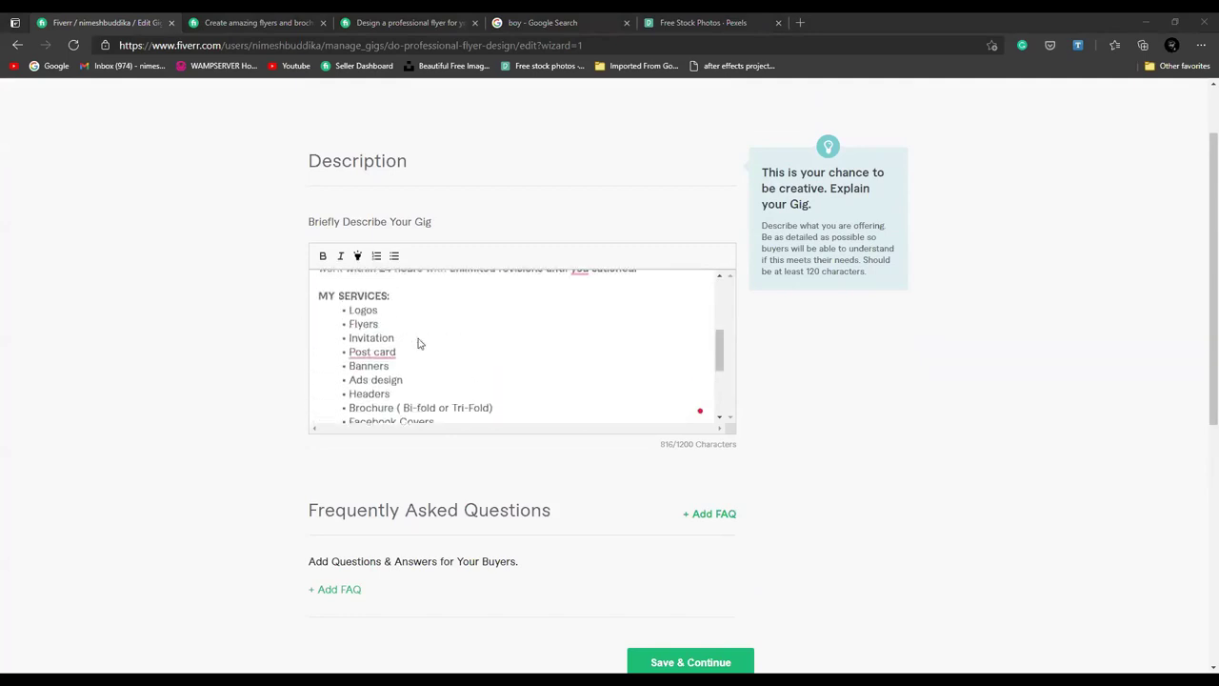
{"action": "scroll", "coordinate": [419, 342], "scroll_direction": "down", "scroll_amount": 1}
{"action": "scroll", "coordinate": [368, 307], "scroll_direction": "down", "scroll_amount": 2}
{"action": "scroll", "coordinate": [476, 304], "scroll_direction": "up", "scroll_amount": 3}
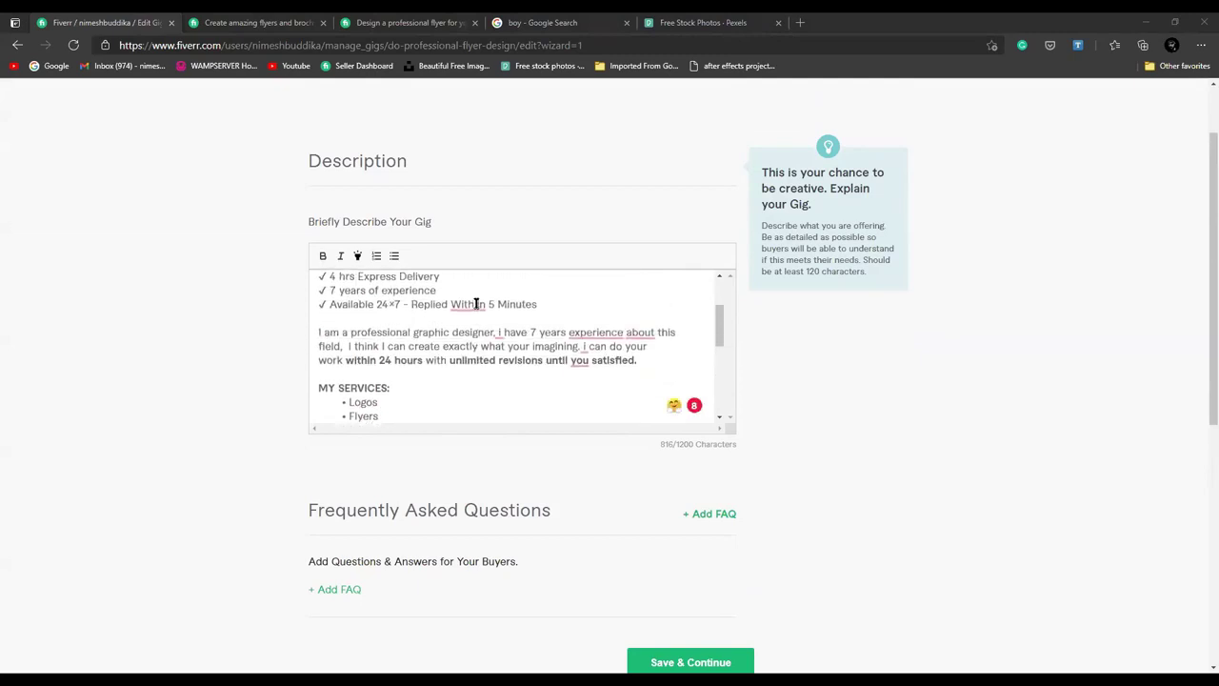
{"action": "scroll", "coordinate": [476, 304], "scroll_direction": "down", "scroll_amount": 3}
{"action": "scroll", "coordinate": [352, 289], "scroll_direction": "down", "scroll_amount": 2}
{"action": "scroll", "coordinate": [352, 289], "scroll_direction": "up", "scroll_amount": 3}
{"action": "scroll", "coordinate": [352, 288], "scroll_direction": "down", "scroll_amount": 3}
{"action": "scroll", "coordinate": [413, 332], "scroll_direction": "up", "scroll_amount": 4}
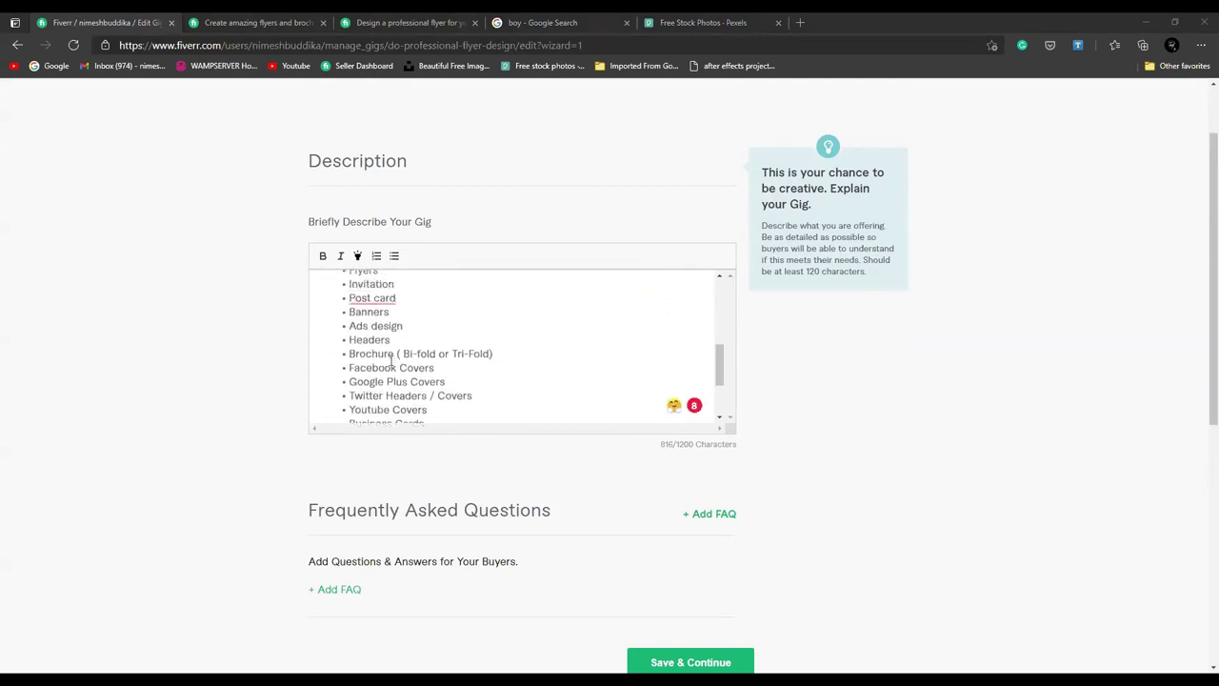
{"action": "scroll", "coordinate": [413, 332], "scroll_direction": "up", "scroll_amount": 4}
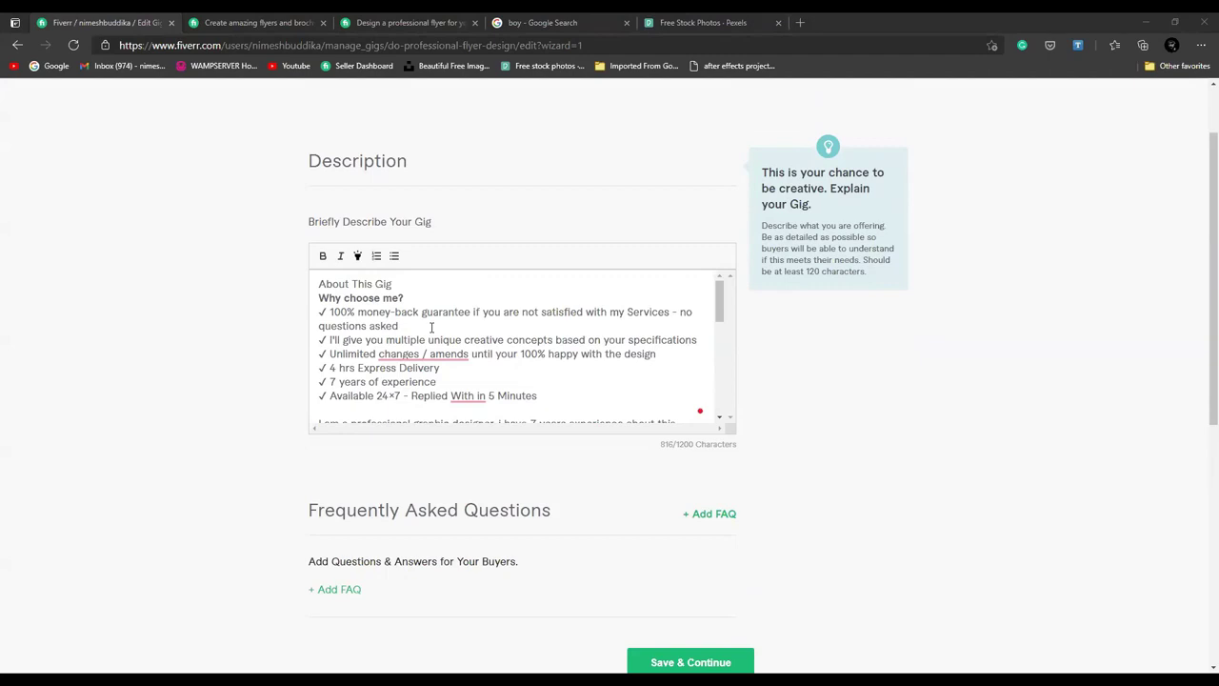
{"action": "scroll", "coordinate": [432, 327], "scroll_direction": "down", "scroll_amount": 4}
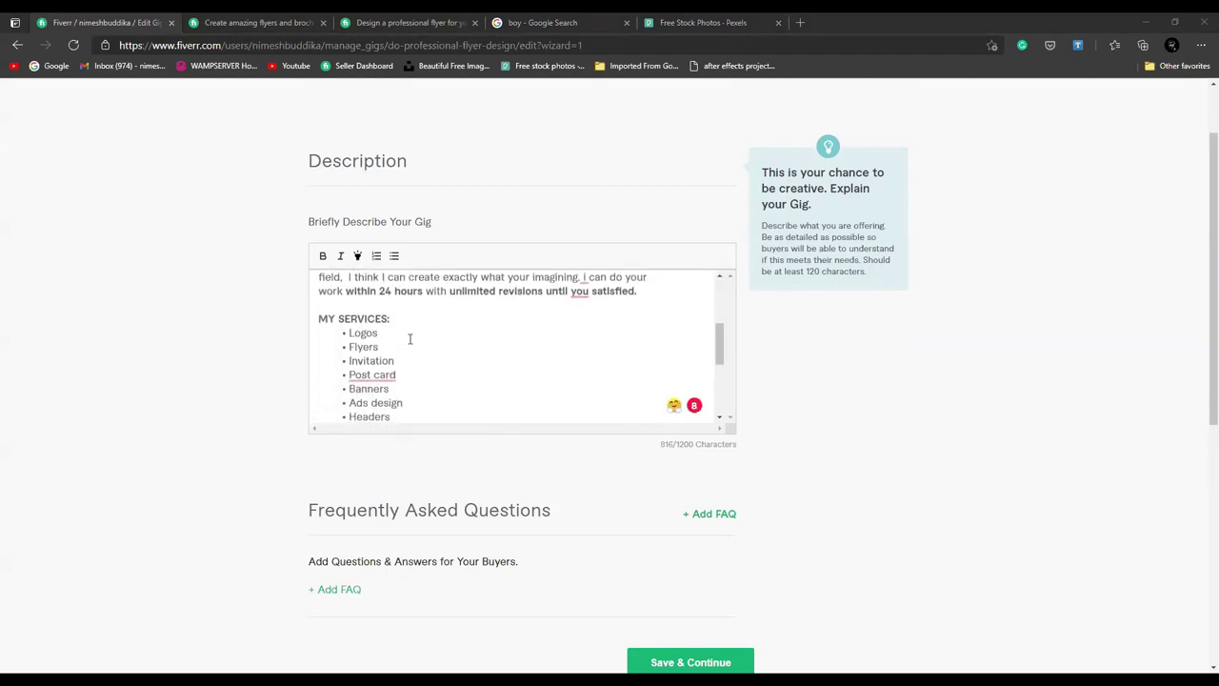
{"action": "scroll", "coordinate": [409, 339], "scroll_direction": "up", "scroll_amount": 1}
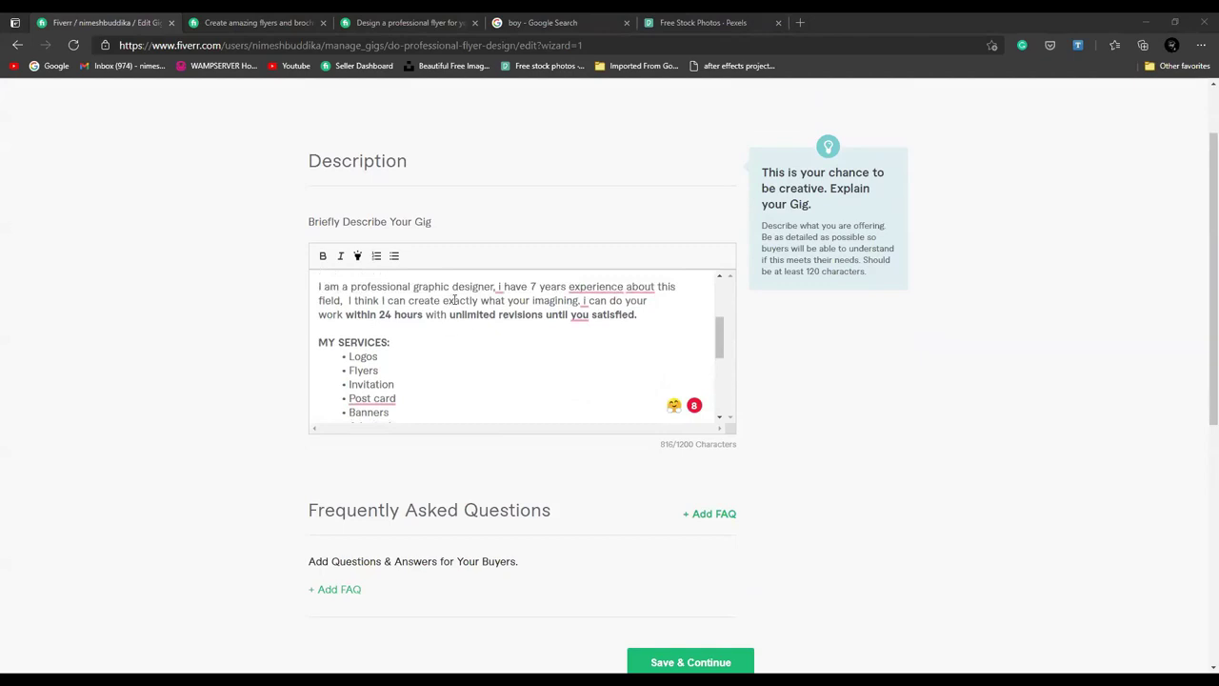
{"action": "scroll", "coordinate": [408, 337], "scroll_direction": "up", "scroll_amount": 1}
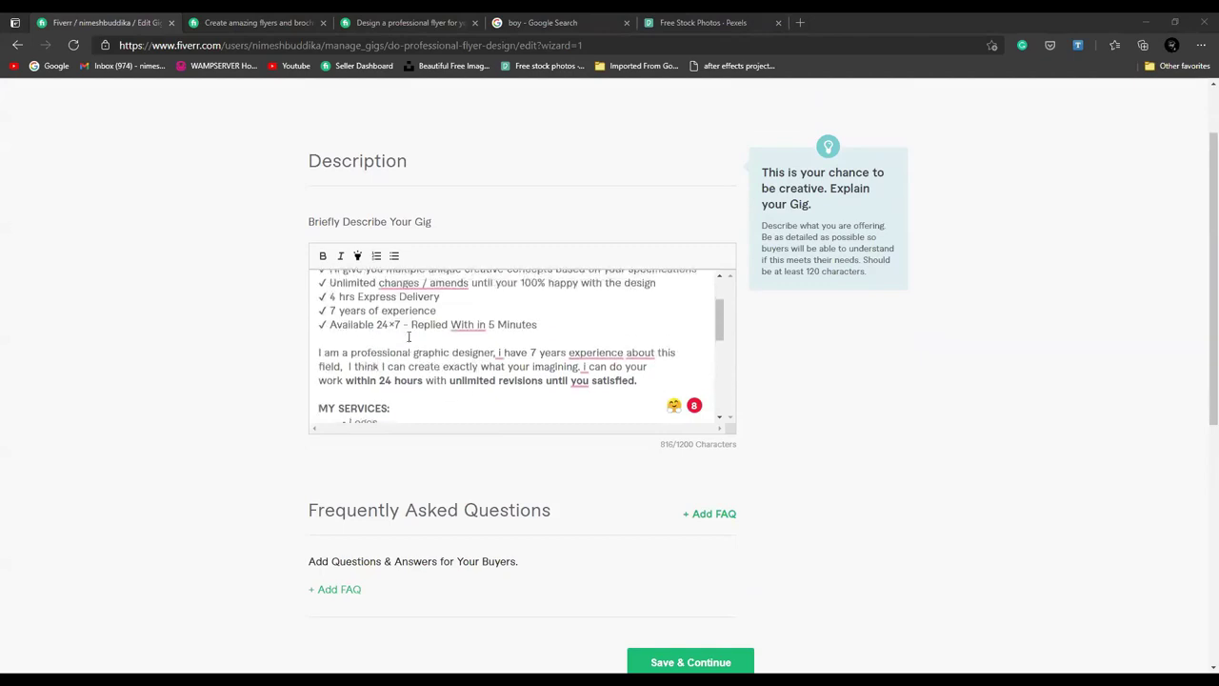
{"action": "scroll", "coordinate": [409, 336], "scroll_direction": "down", "scroll_amount": 5}
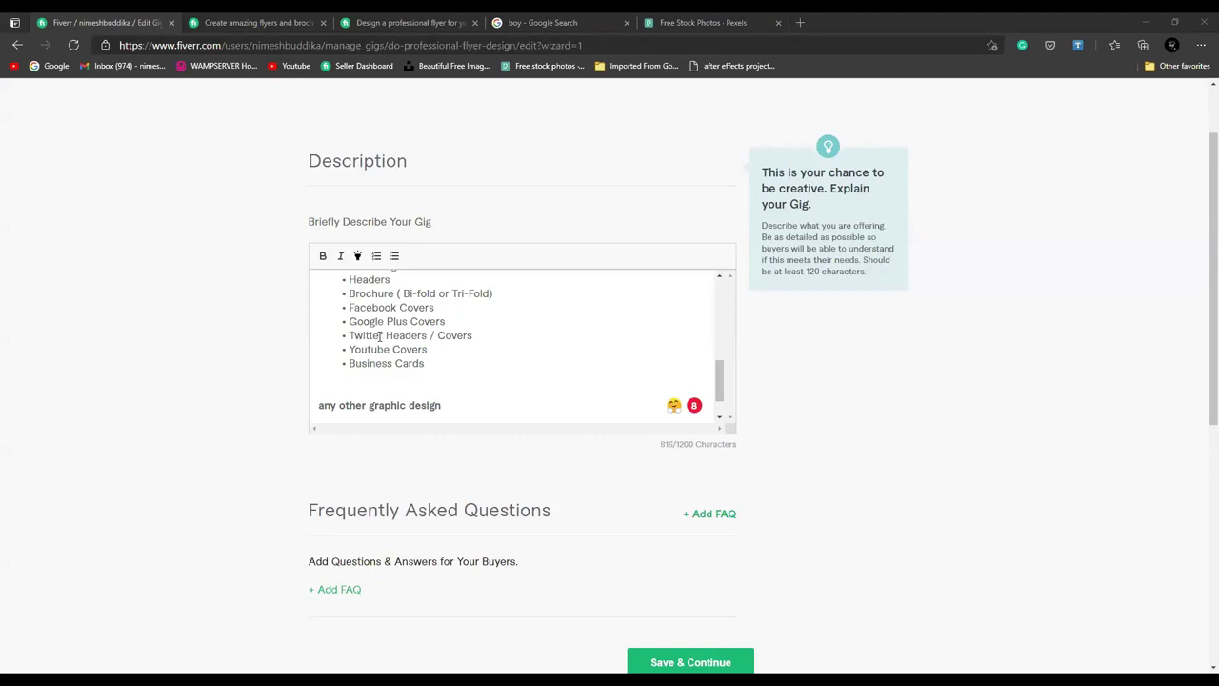
{"action": "scroll", "coordinate": [379, 336], "scroll_direction": "up", "scroll_amount": 10}
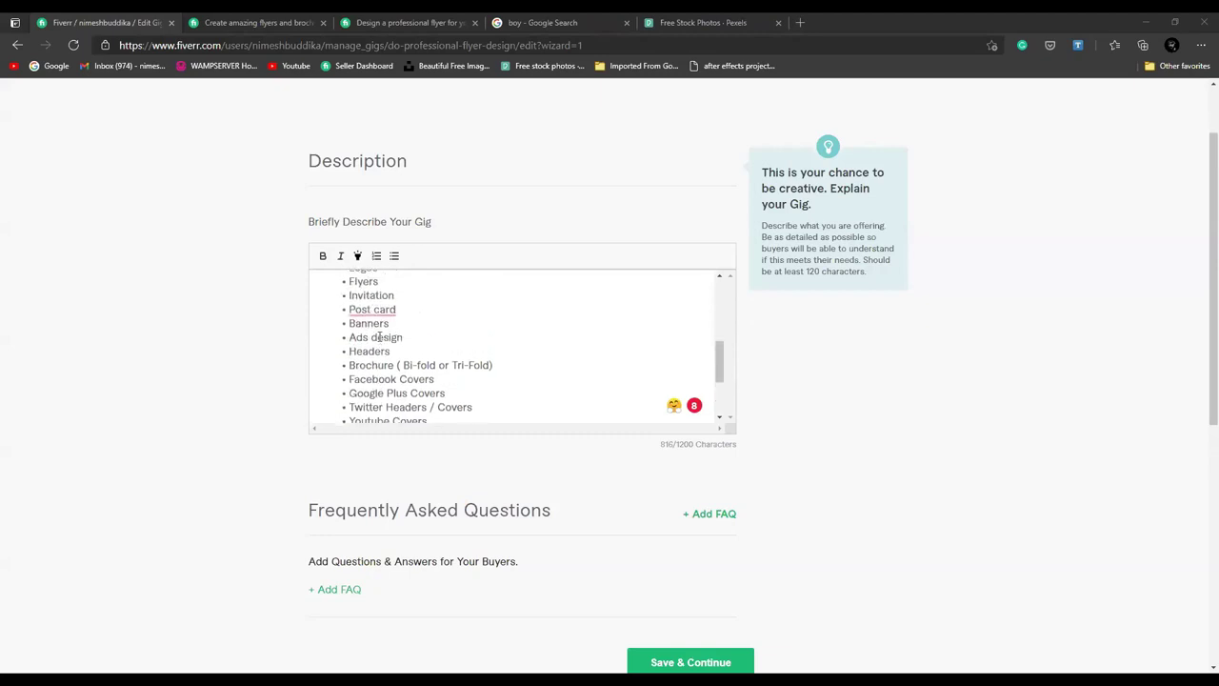
{"action": "scroll", "coordinate": [379, 335], "scroll_direction": "down", "scroll_amount": 10}
{"action": "scroll", "coordinate": [379, 335], "scroll_direction": "up", "scroll_amount": 5}
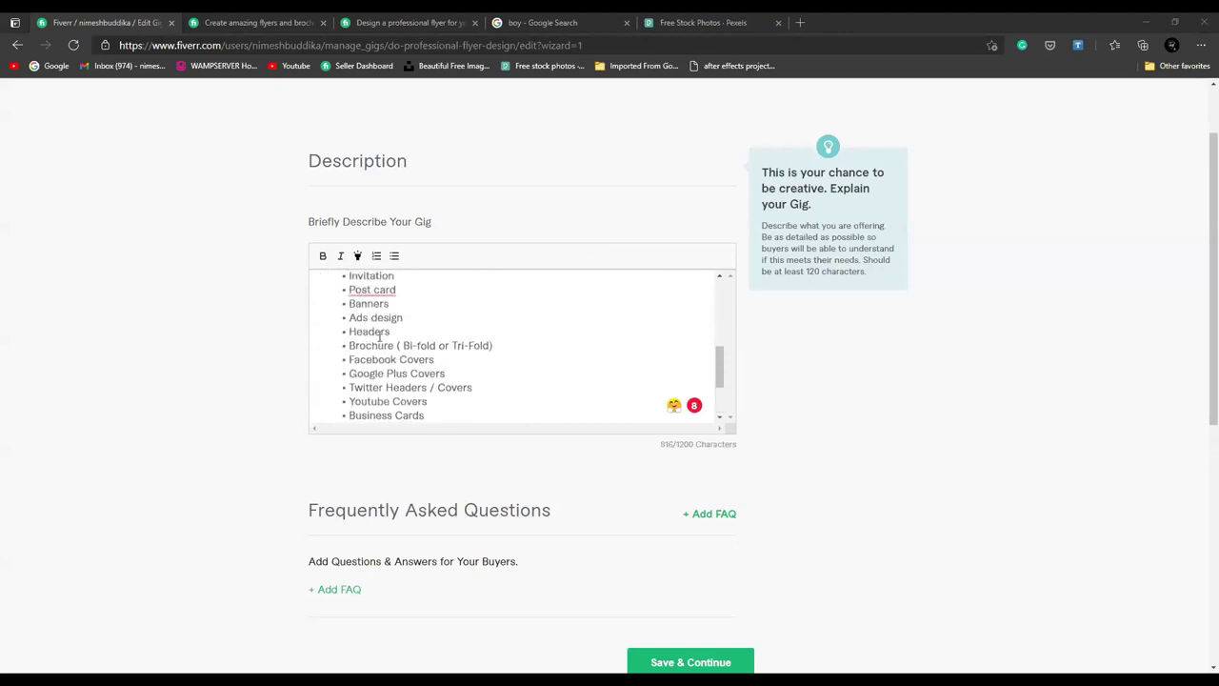
{"action": "scroll", "coordinate": [378, 318], "scroll_direction": "down", "scroll_amount": 2}
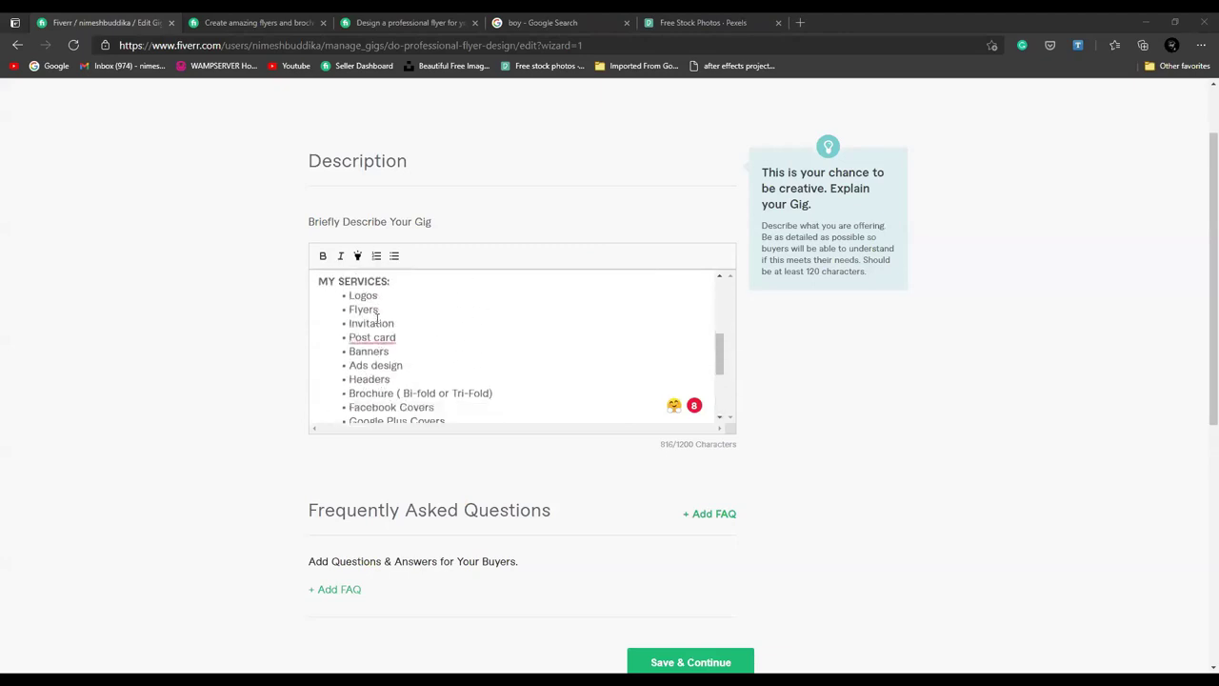
{"action": "scroll", "coordinate": [377, 318], "scroll_direction": "up", "scroll_amount": 4}
{"action": "scroll", "coordinate": [351, 350], "scroll_direction": "down", "scroll_amount": 5}
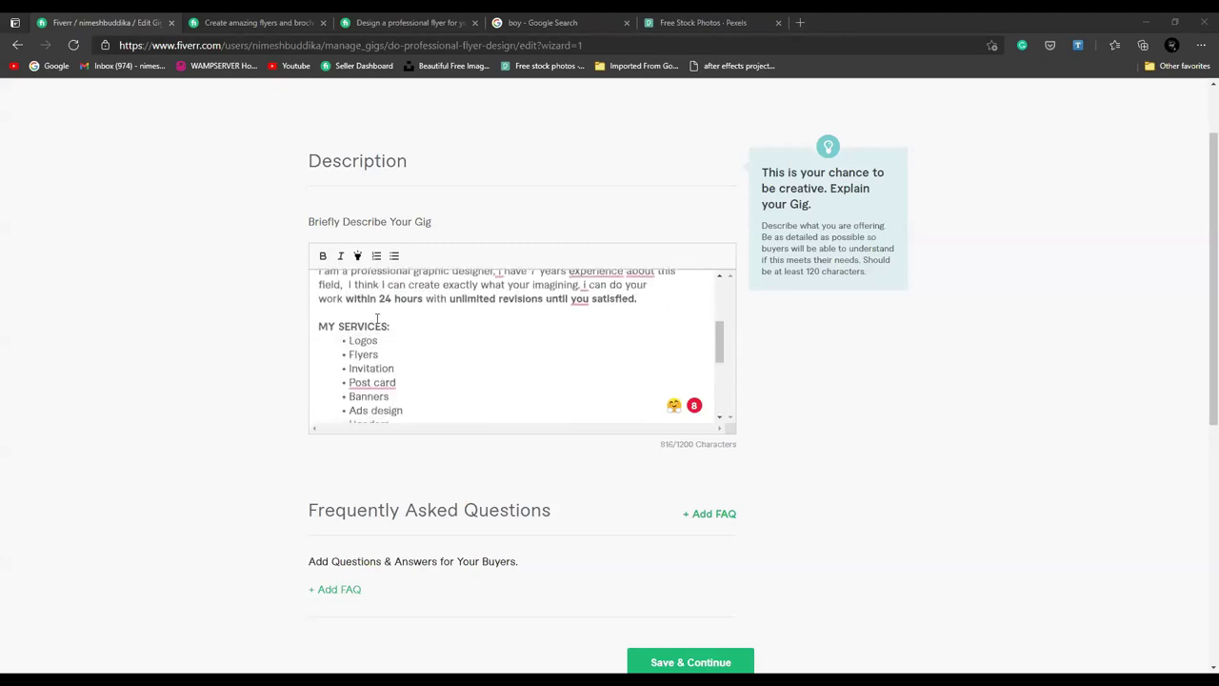
{"action": "scroll", "coordinate": [352, 351], "scroll_direction": "down", "scroll_amount": 5}
{"action": "scroll", "coordinate": [375, 362], "scroll_direction": "up", "scroll_amount": 3}
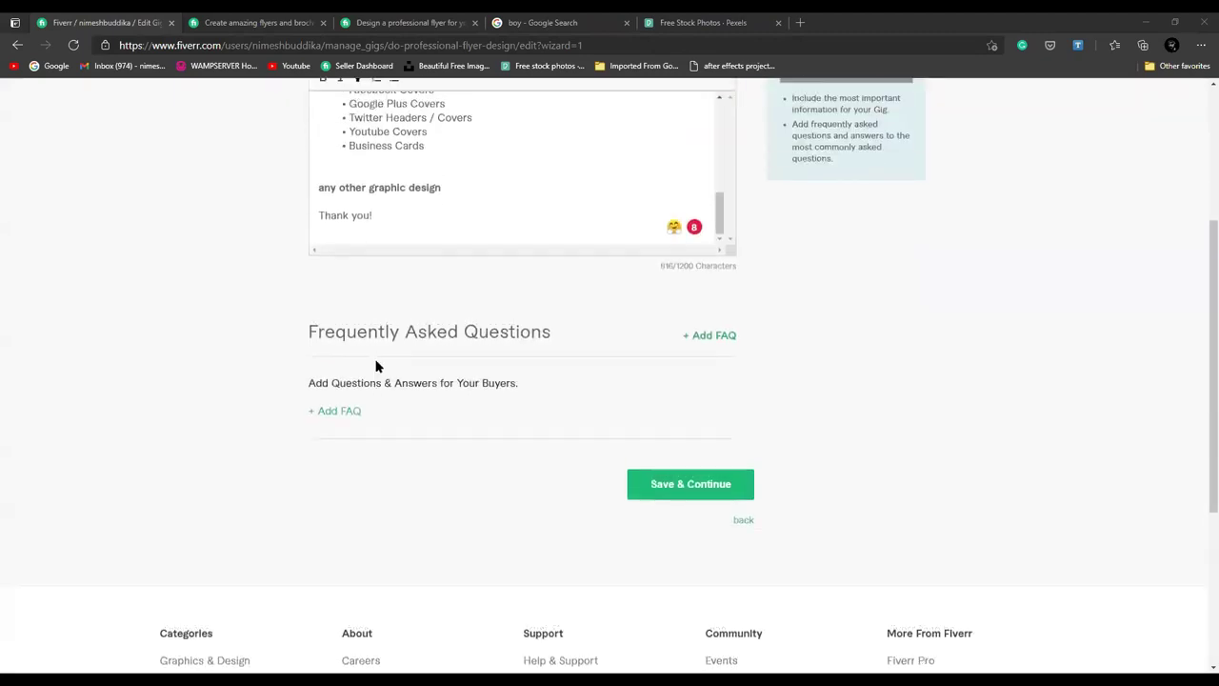
{"action": "scroll", "coordinate": [377, 366], "scroll_direction": "up", "scroll_amount": 6}
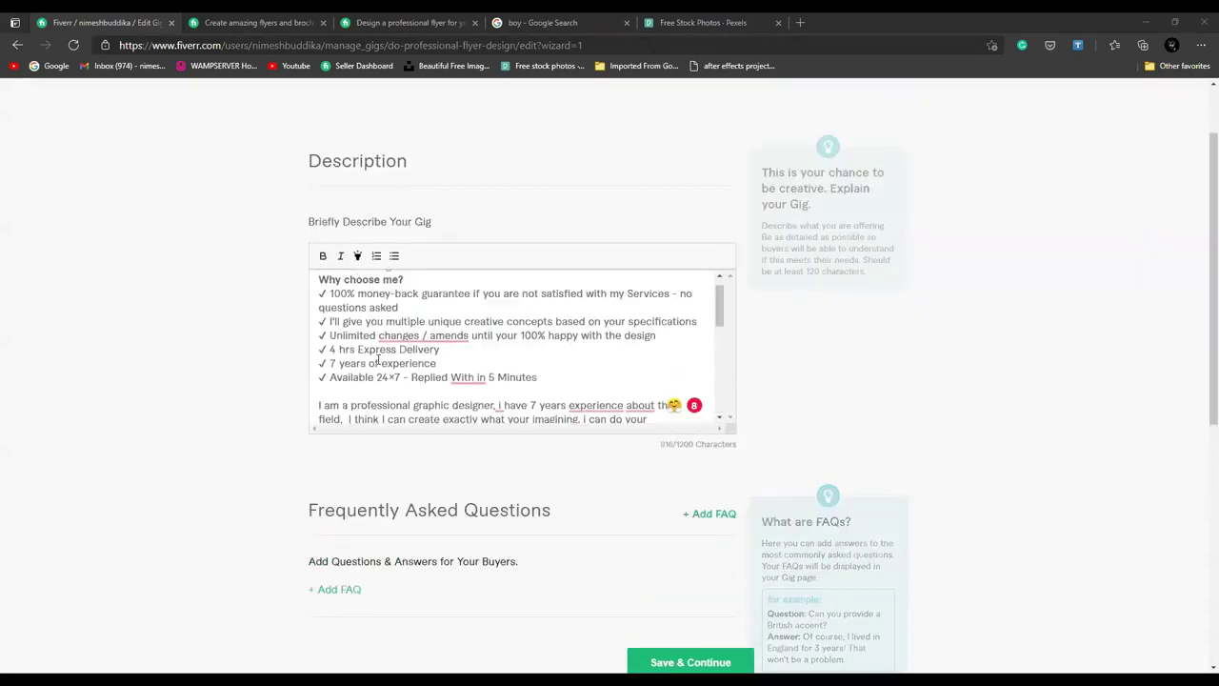
{"action": "scroll", "coordinate": [378, 359], "scroll_direction": "down", "scroll_amount": 4}
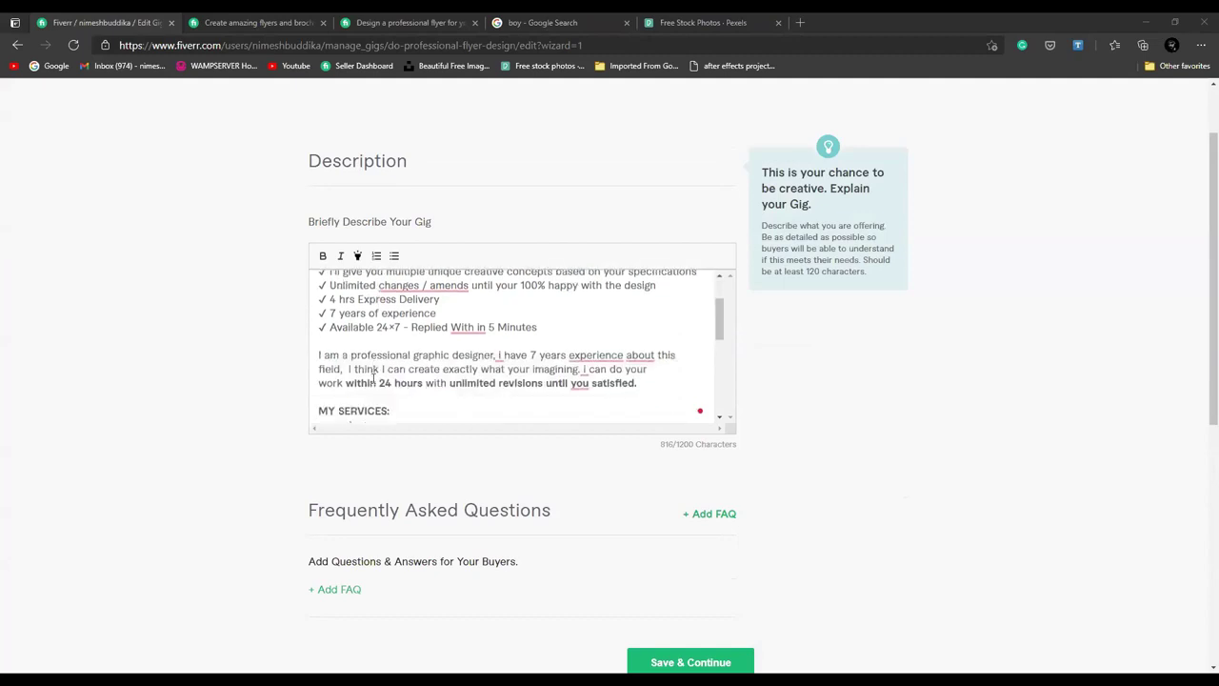
{"action": "scroll", "coordinate": [329, 467], "scroll_direction": "down", "scroll_amount": 3}
{"action": "scroll", "coordinate": [350, 419], "scroll_direction": "up", "scroll_amount": 2}
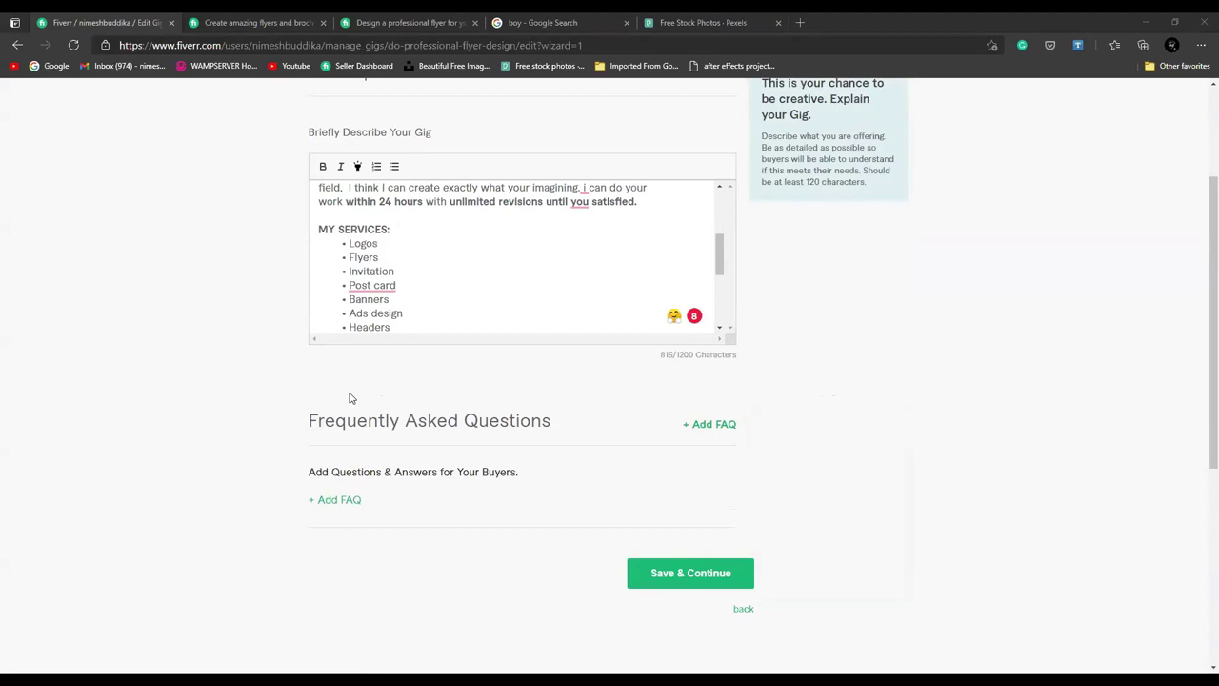
Step: Start a new FAQ entry with the question "when are you available?"
{"action": "mouse_move", "coordinate": [345, 402]}
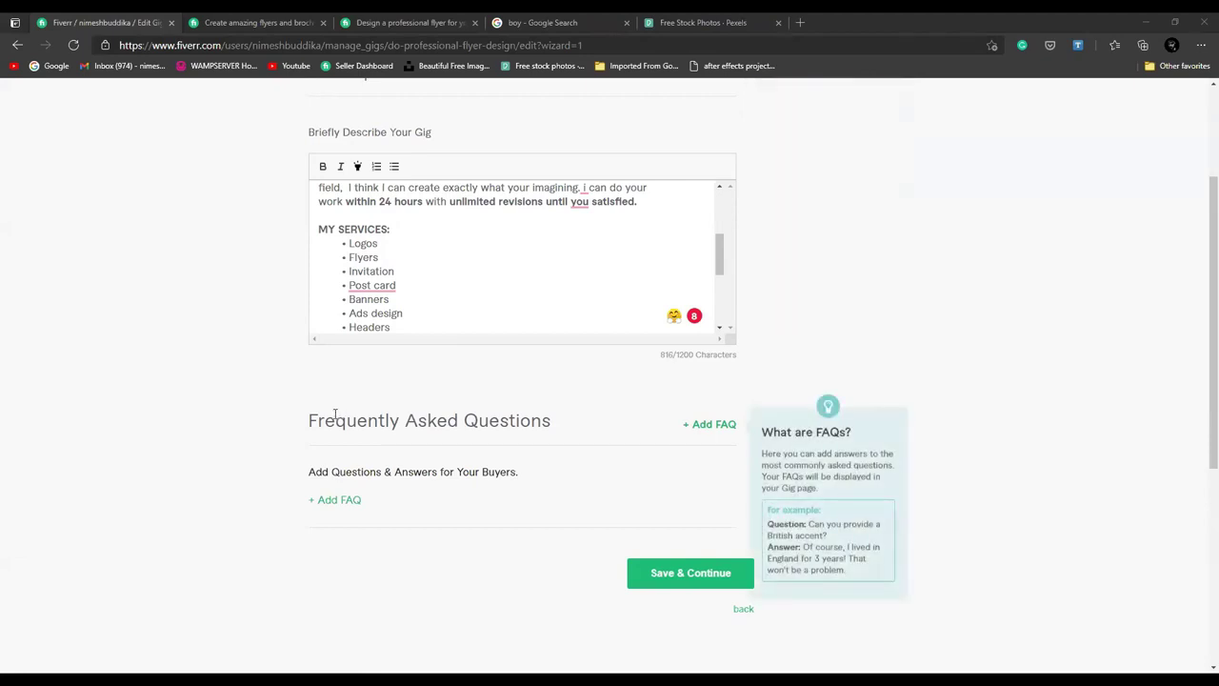
{"action": "scroll", "coordinate": [352, 423], "scroll_direction": "down", "scroll_amount": 1}
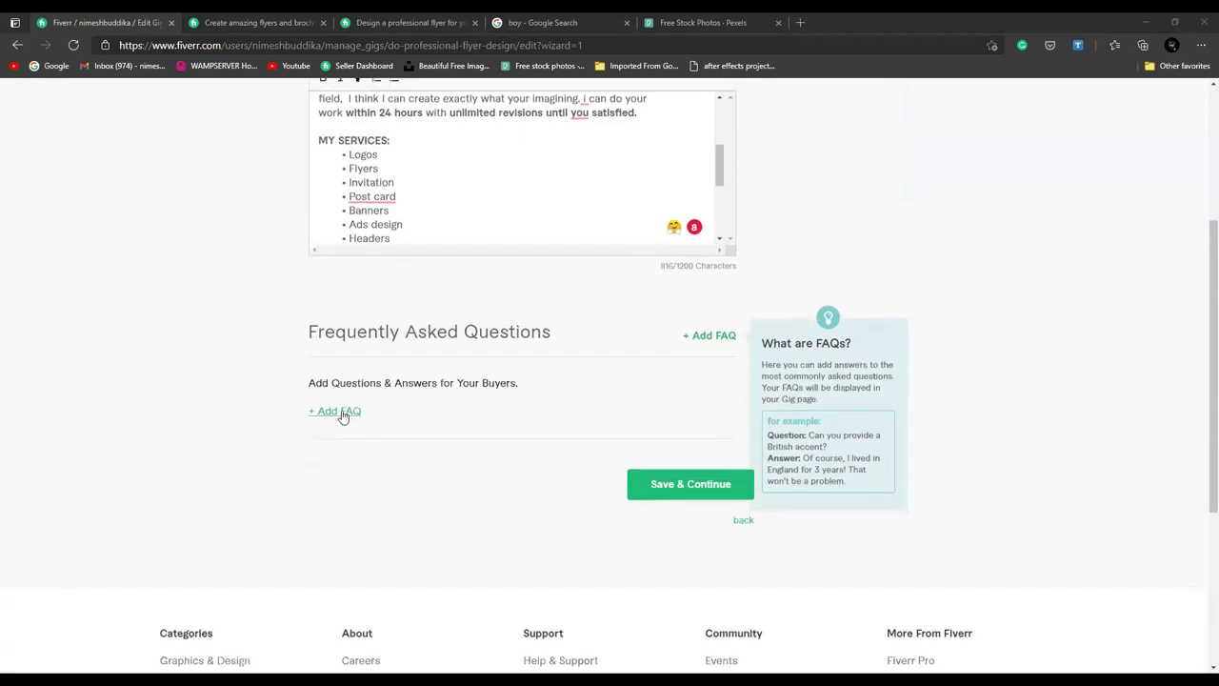
{"action": "left_click", "coordinate": [346, 412]}
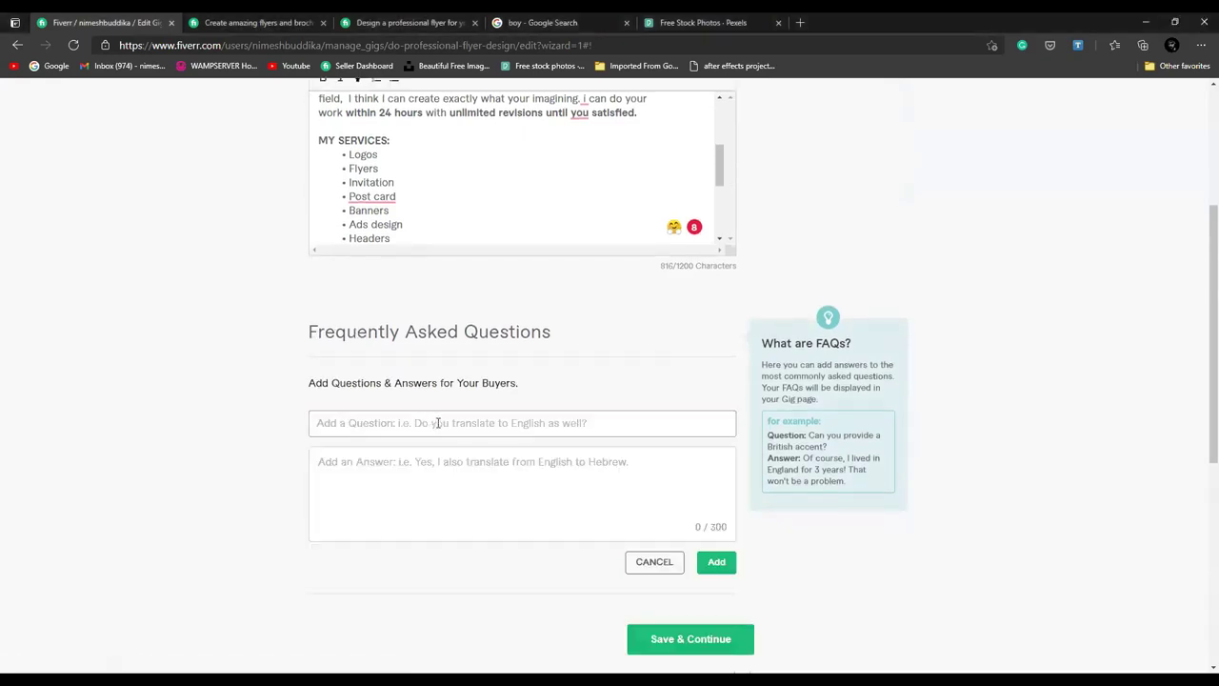
{"action": "left_click", "coordinate": [1119, 350]}
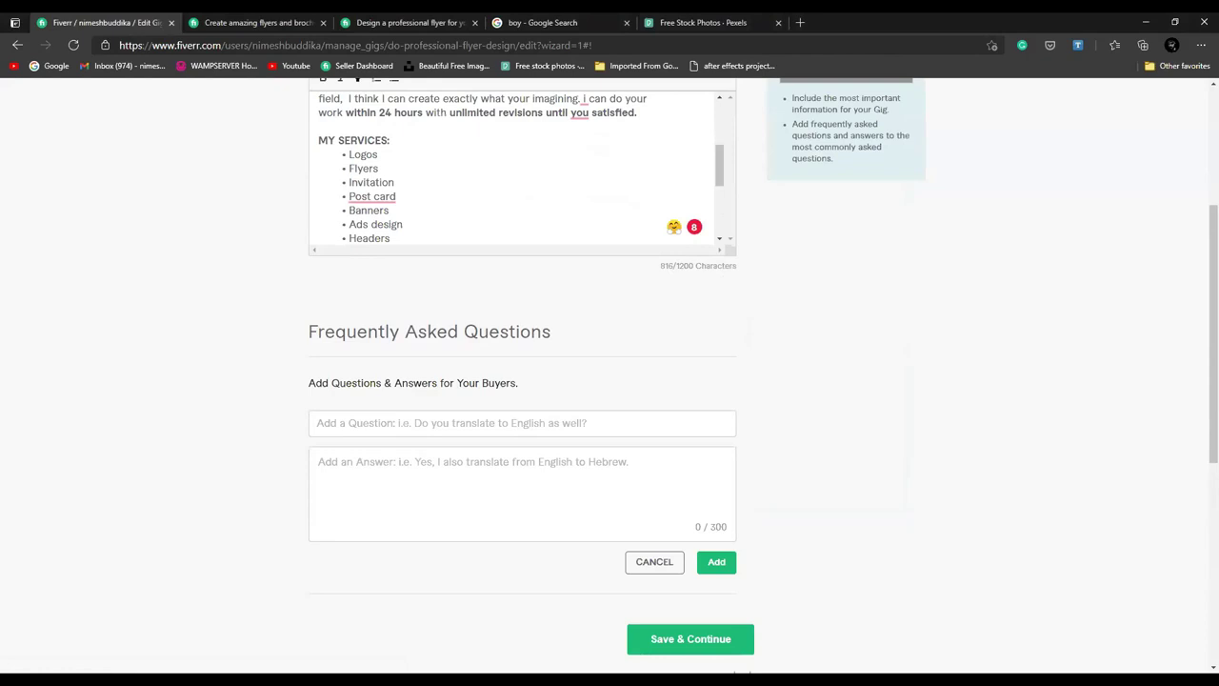
{"action": "left_click", "coordinate": [528, 425]}
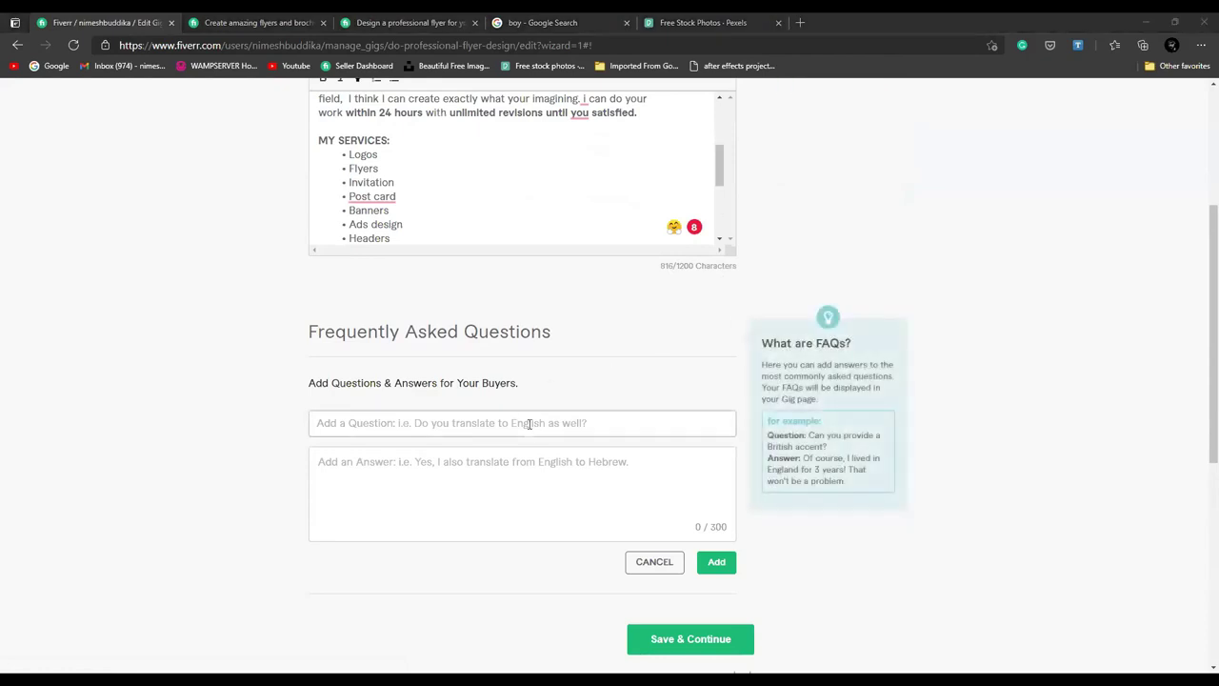
{"action": "type", "text": "when are you available"}
{"action": "left_click", "coordinate": [451, 479]}
{"action": "left_click", "coordinate": [457, 419]}
{"action": "type", "text": "?"}
Step: Add the answer "we available always for your support" to the availability FAQ, then save and continue to the buyer requirements
{"action": "left_click", "coordinate": [441, 487]}
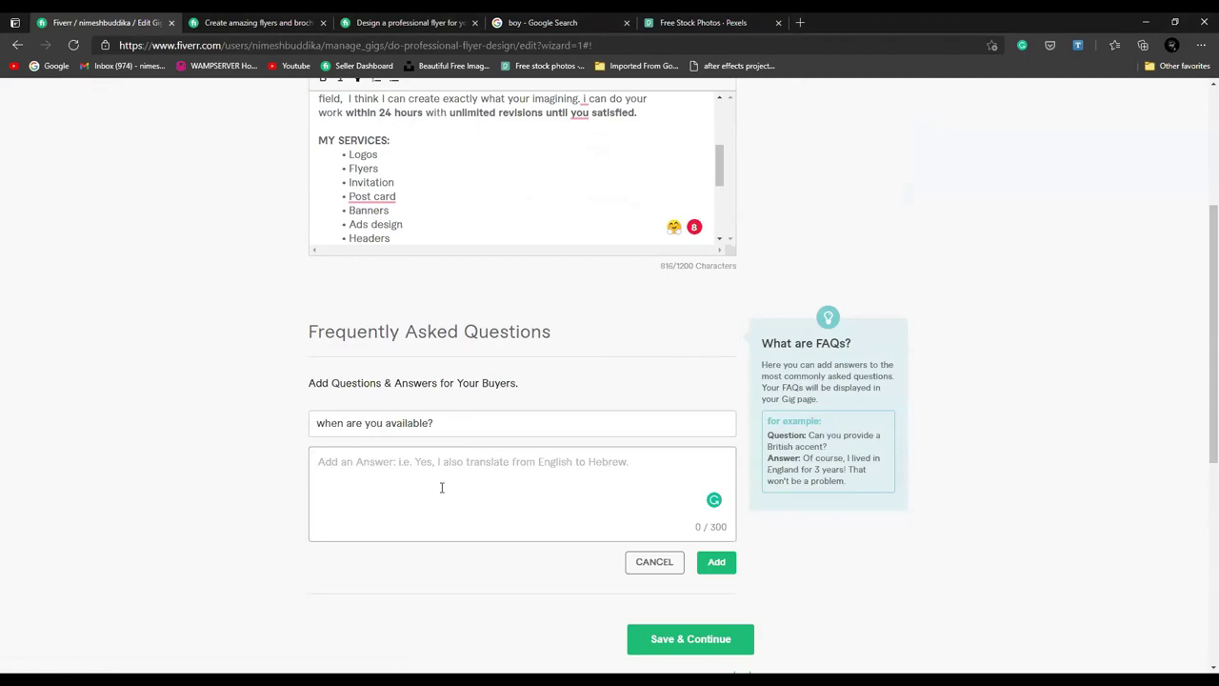
{"action": "type", "text": "we available alwa"}
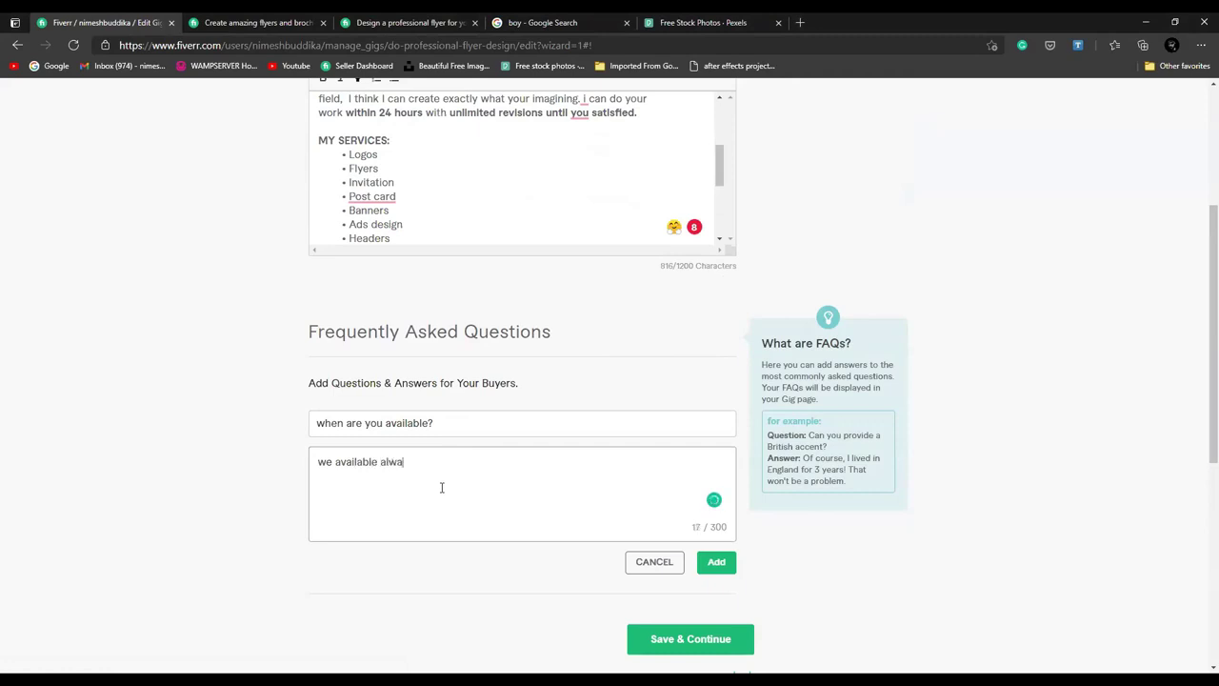
{"action": "type", "text": "ys for your support"}
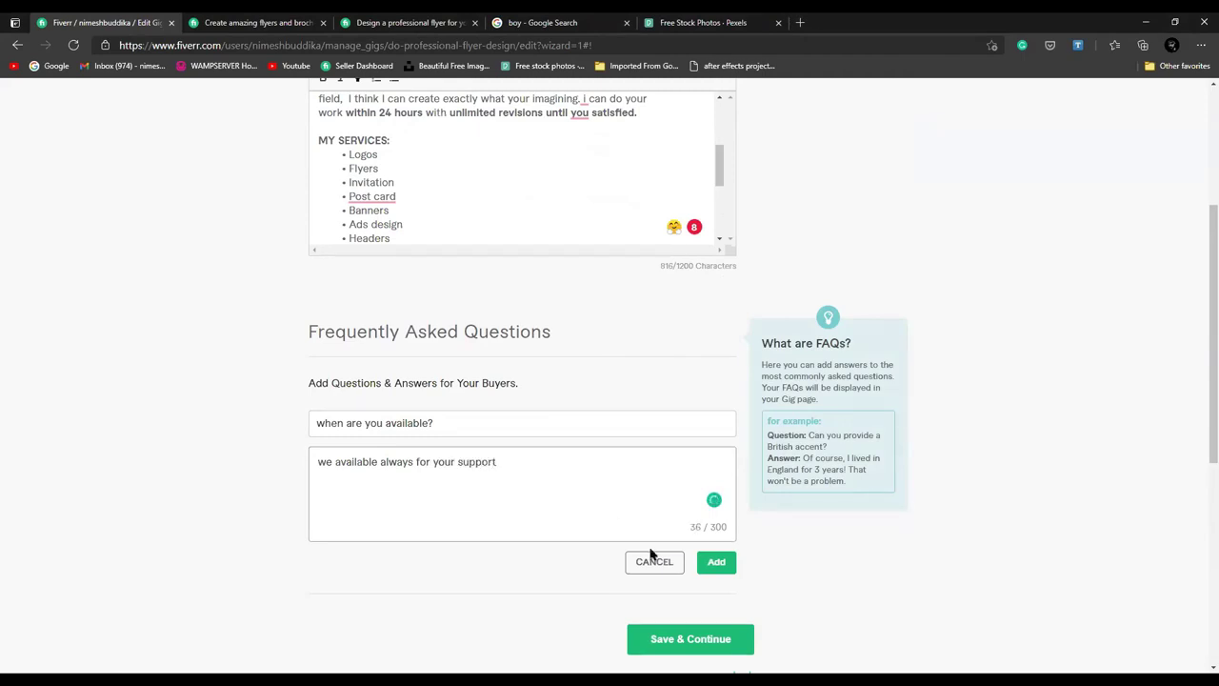
{"action": "left_click", "coordinate": [715, 563]}
{"action": "scroll", "coordinate": [470, 433], "scroll_direction": "down", "scroll_amount": 2}
{"action": "scroll", "coordinate": [474, 436], "scroll_direction": "up", "scroll_amount": 2}
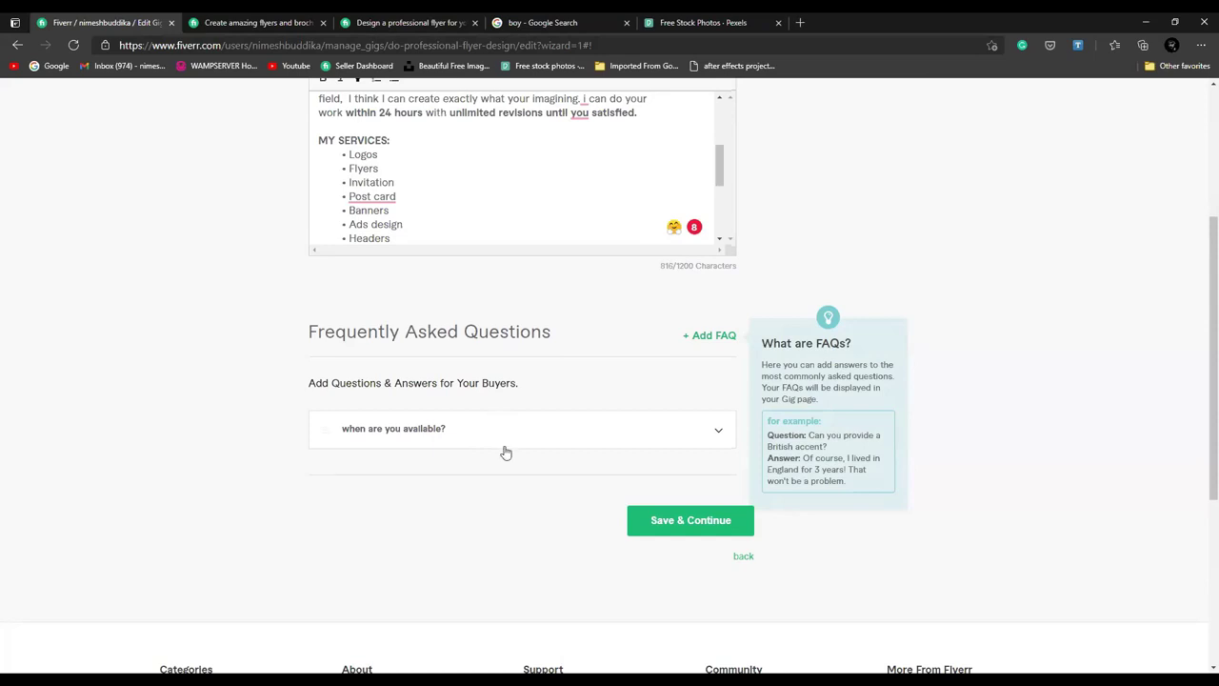
{"action": "scroll", "coordinate": [504, 457], "scroll_direction": "up", "scroll_amount": 3}
{"action": "scroll", "coordinate": [597, 485], "scroll_direction": "down", "scroll_amount": 3}
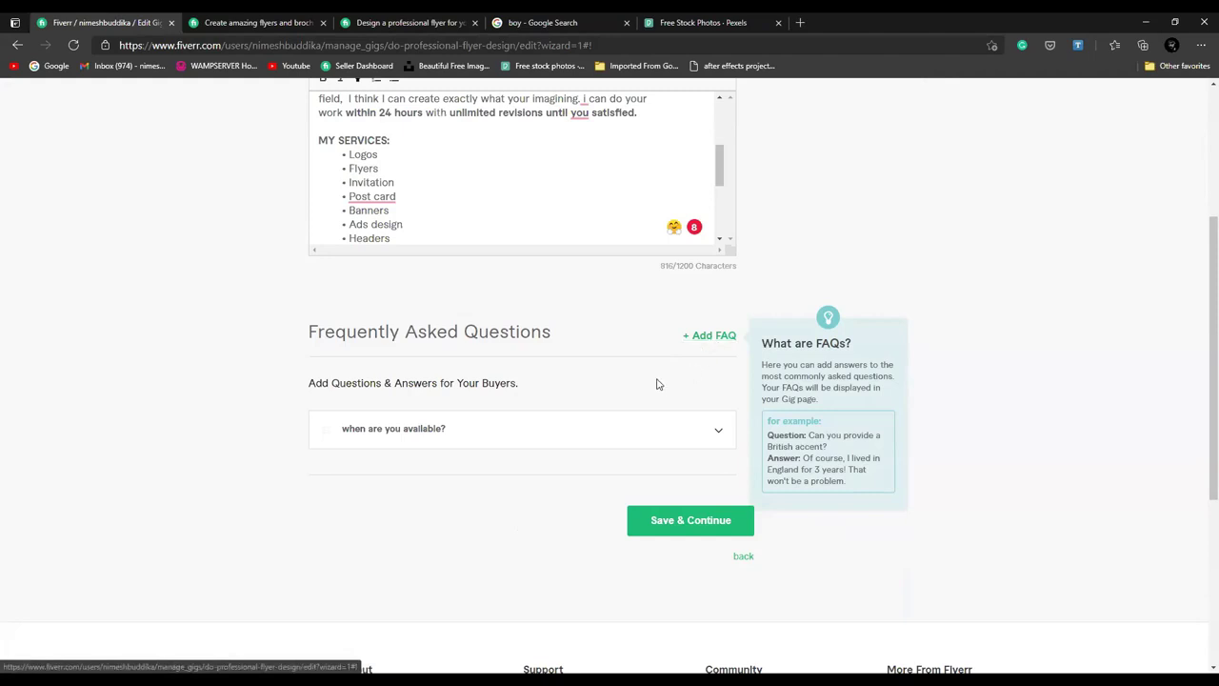
{"action": "left_click", "coordinate": [687, 531]}
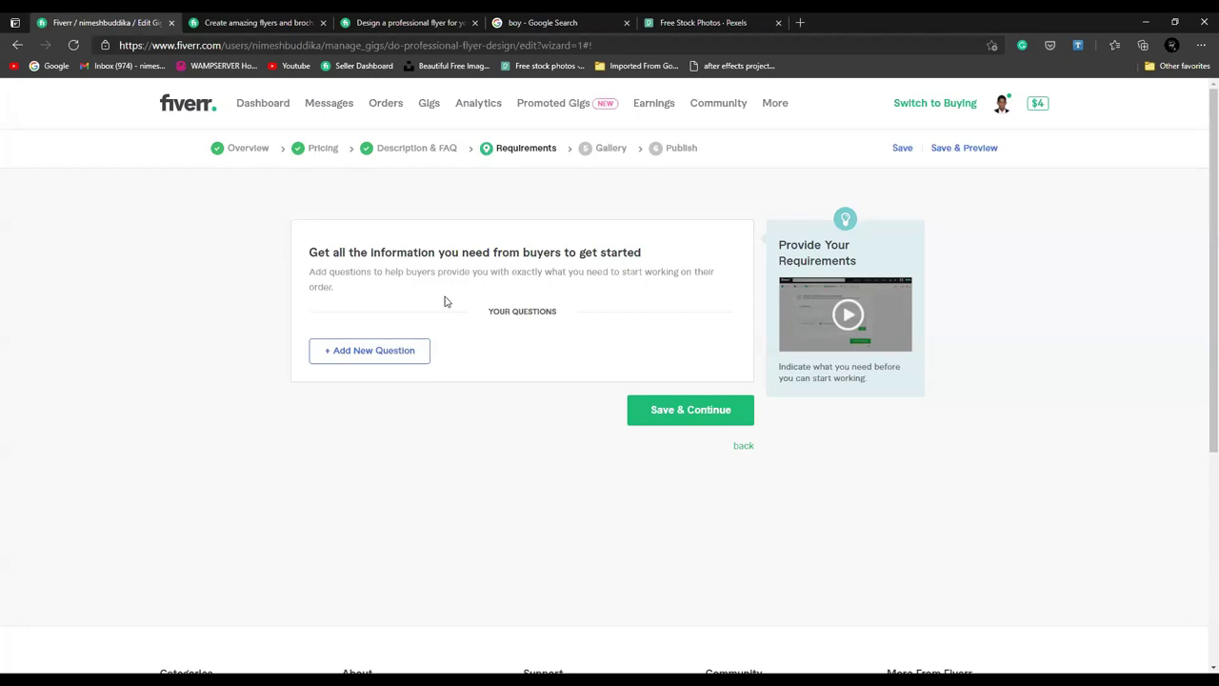
Step: Add a required buyer question "Size" to be answered as free text
{"action": "left_click", "coordinate": [378, 352]}
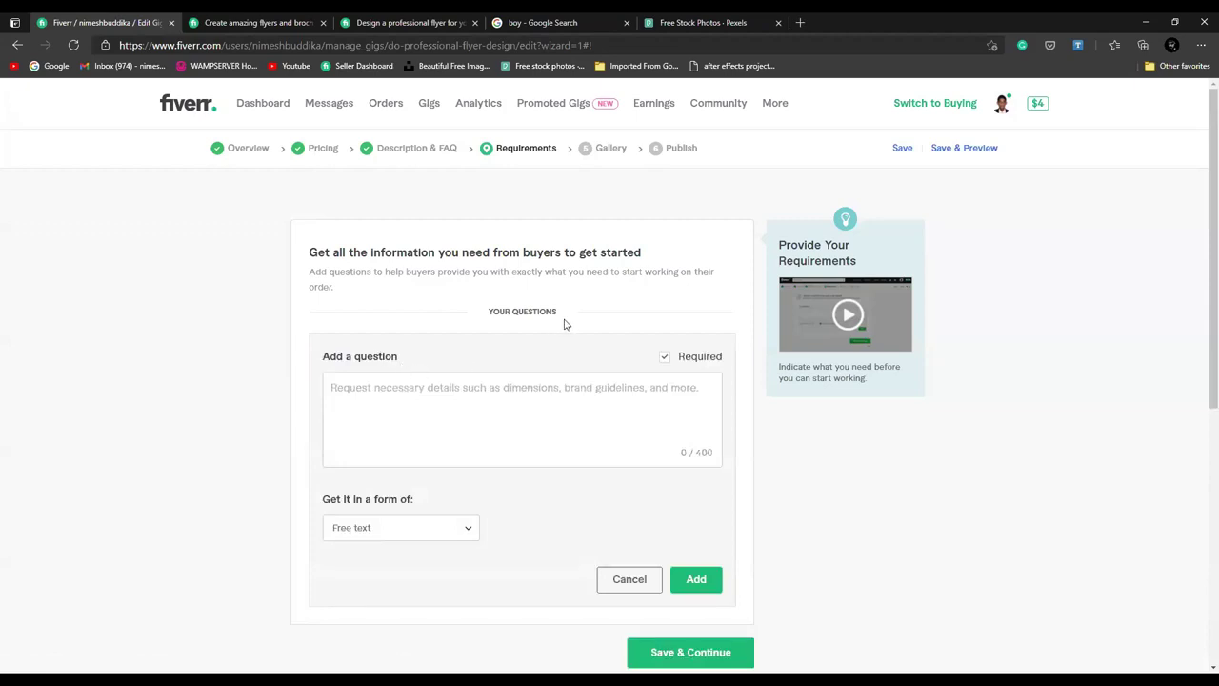
{"action": "left_click", "coordinate": [514, 388]}
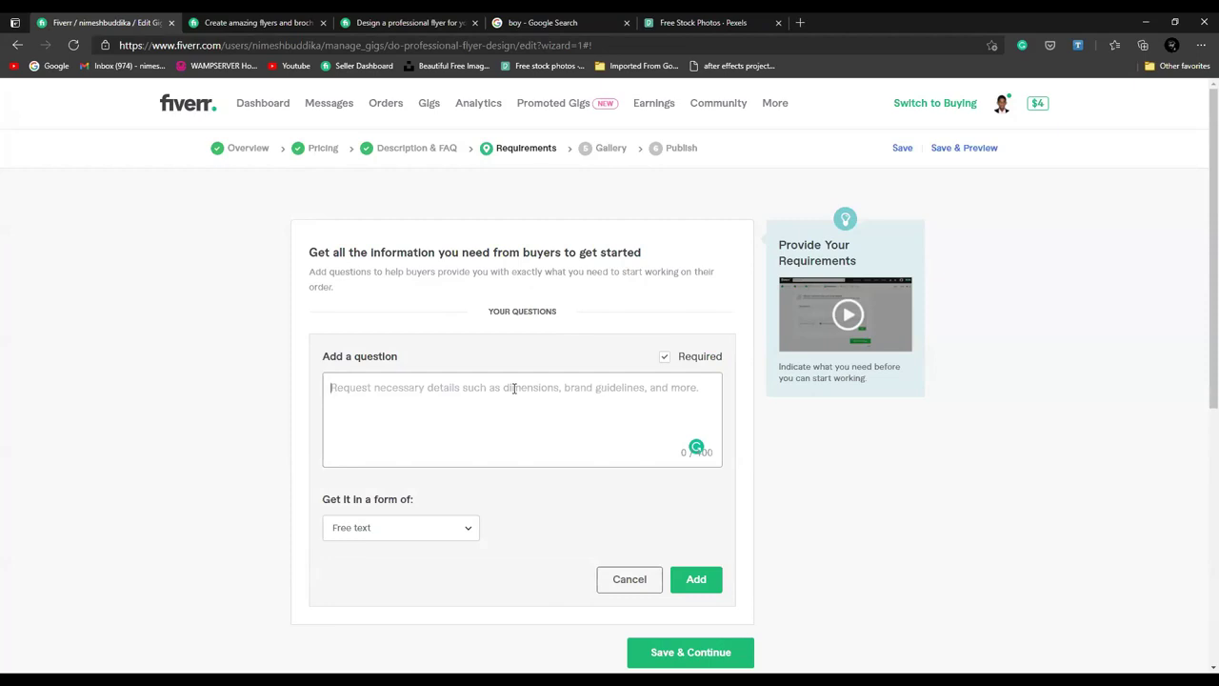
{"action": "type", "text": "Size"}
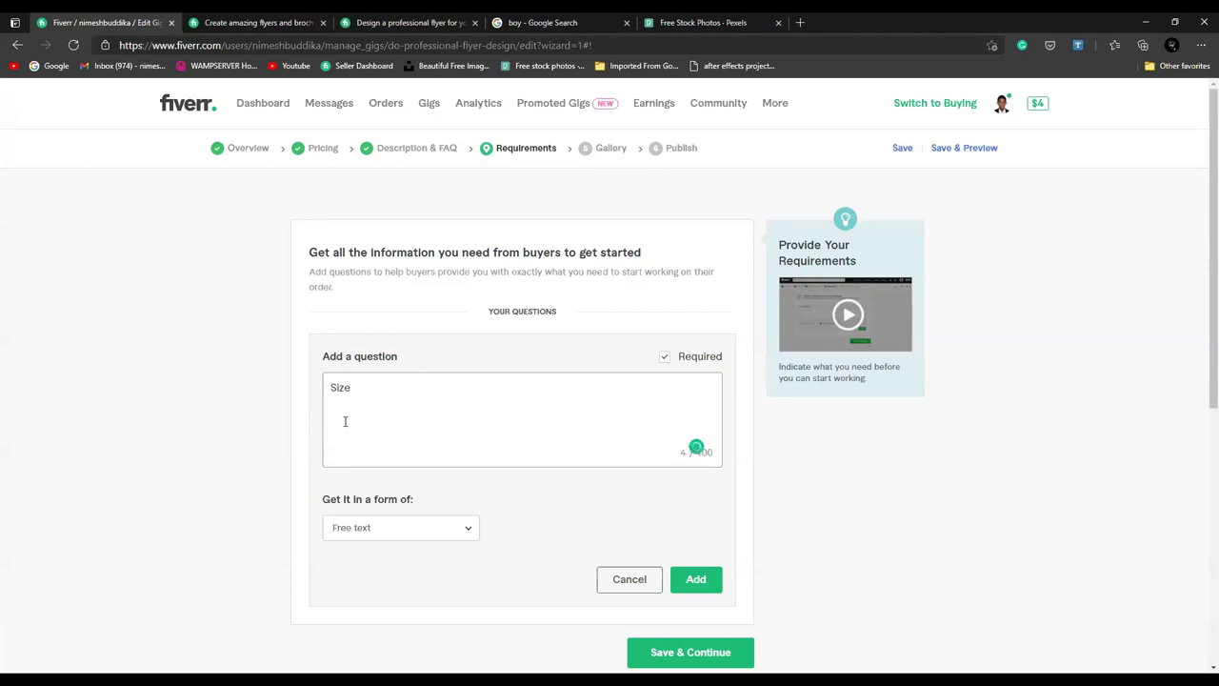
{"action": "left_click", "coordinate": [398, 531]}
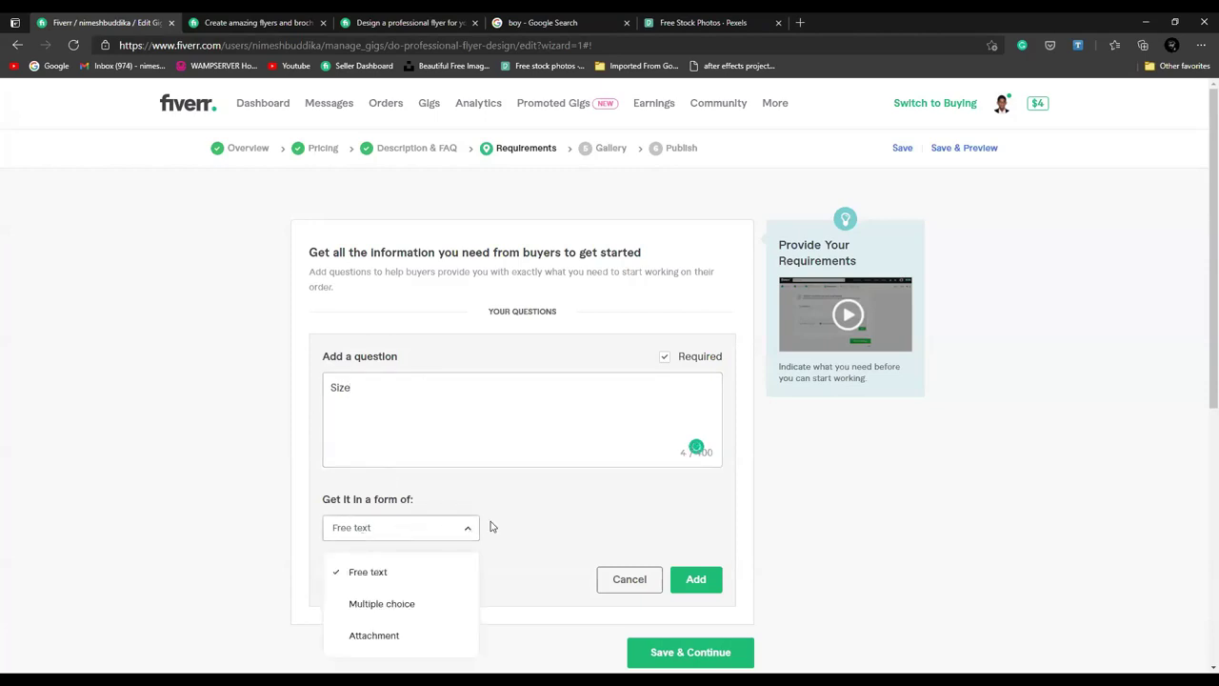
{"action": "scroll", "coordinate": [400, 532], "scroll_direction": "down", "scroll_amount": 1}
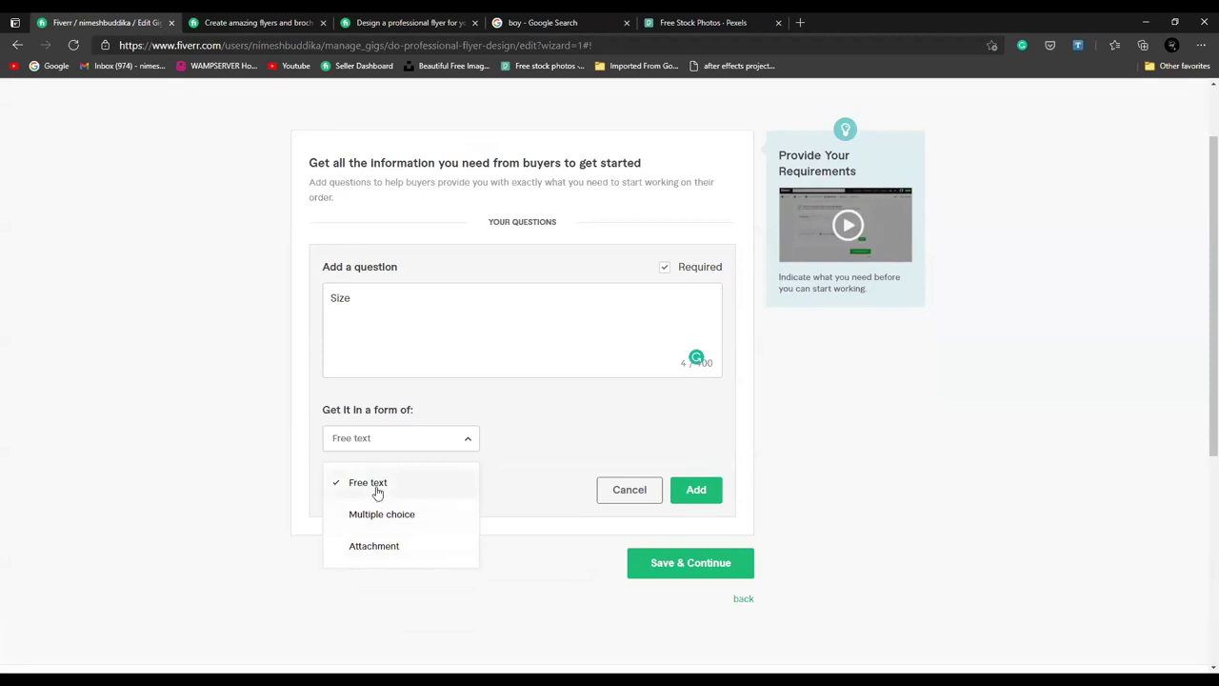
{"action": "left_click", "coordinate": [413, 489]}
{"action": "left_click", "coordinate": [696, 490]}
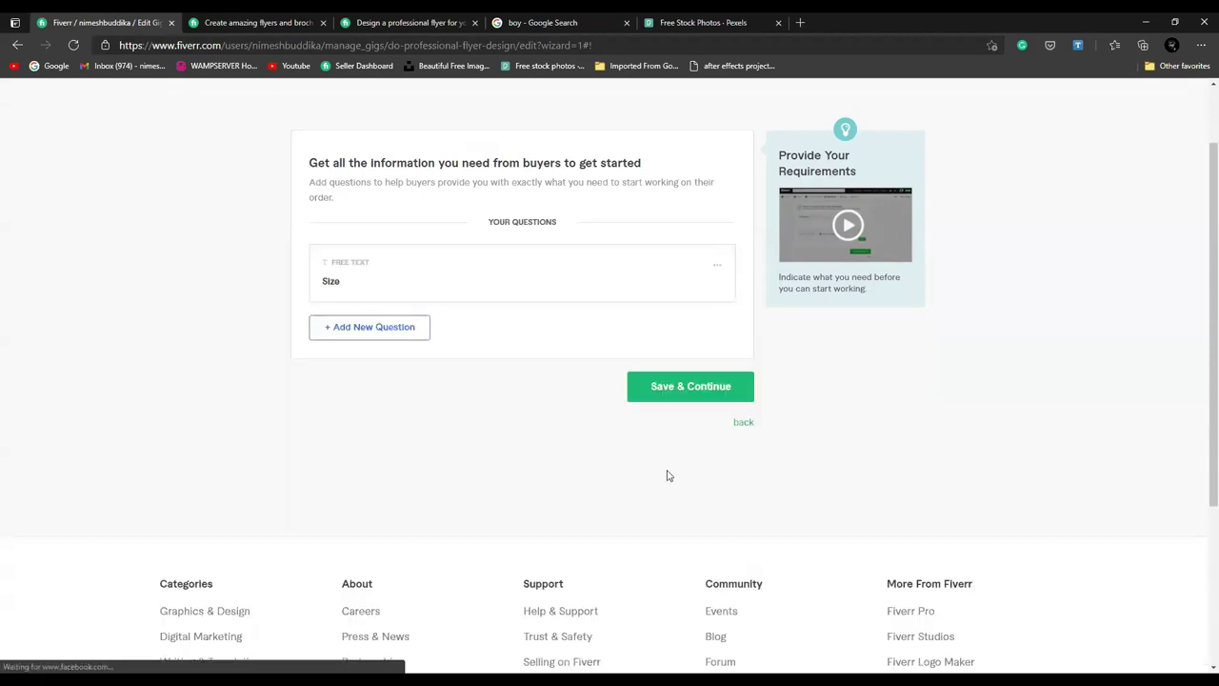
Step: Add a second required free-text buyer question, "Theme Color"
{"action": "scroll", "coordinate": [427, 422], "scroll_direction": "up", "scroll_amount": 1}
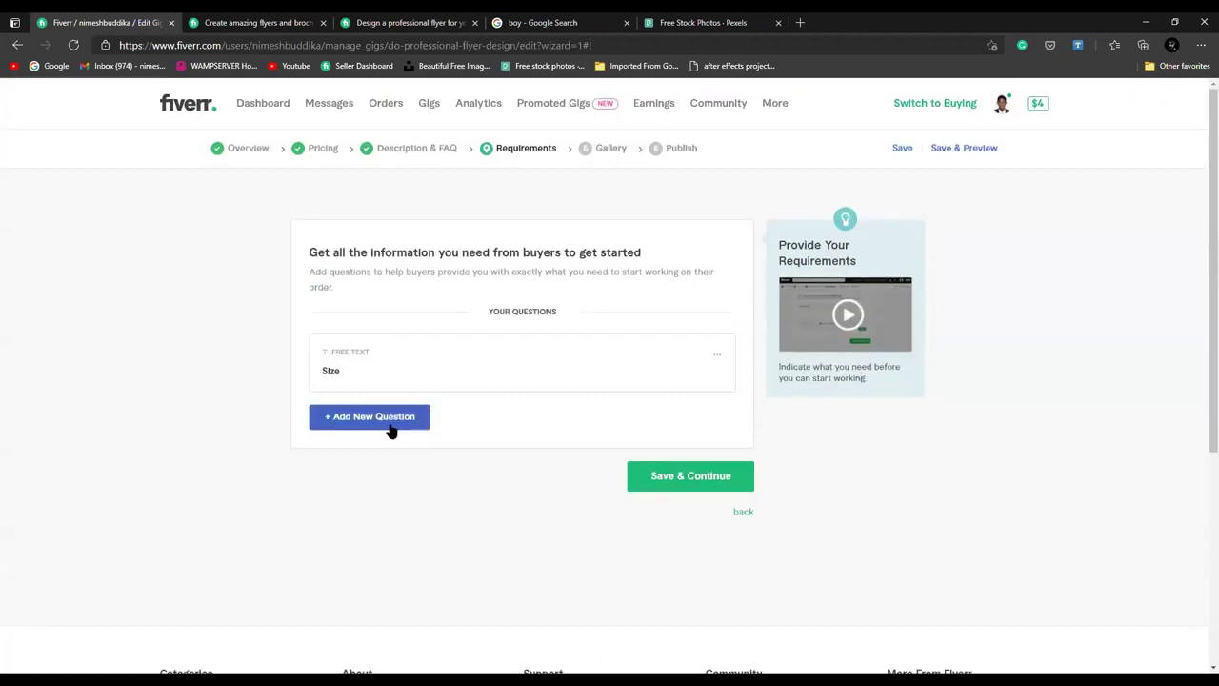
{"action": "left_click", "coordinate": [392, 428]}
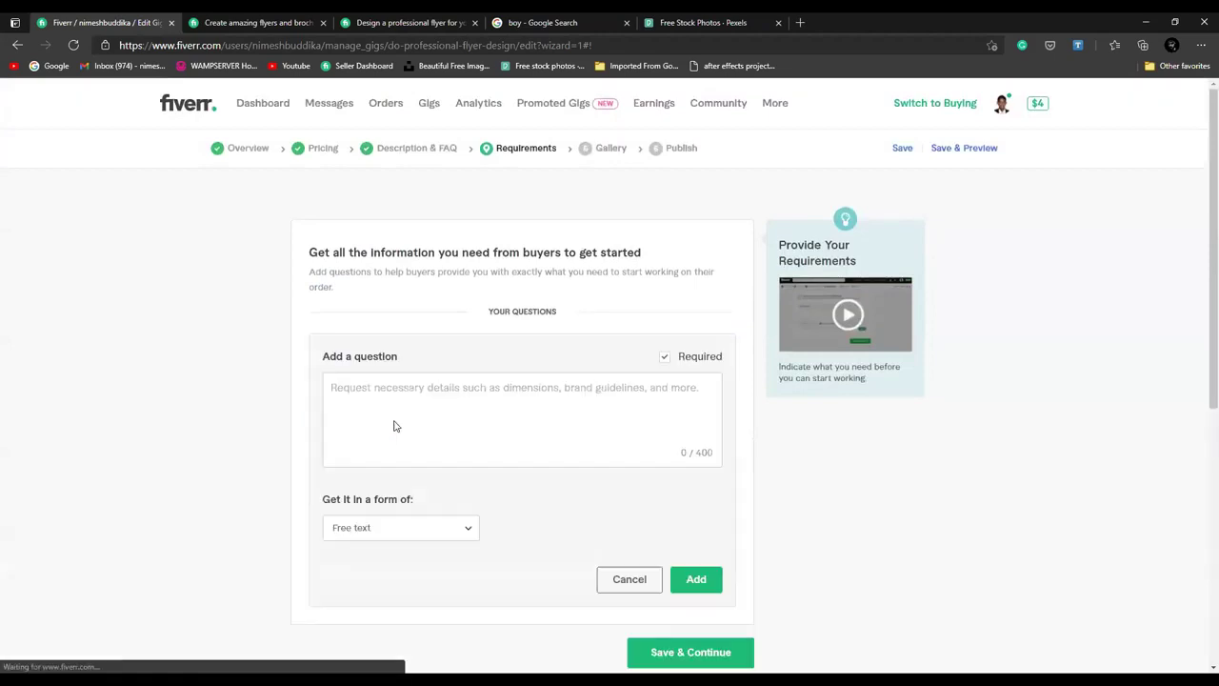
{"action": "left_click", "coordinate": [446, 389]}
{"action": "type", "text": "Theme "}
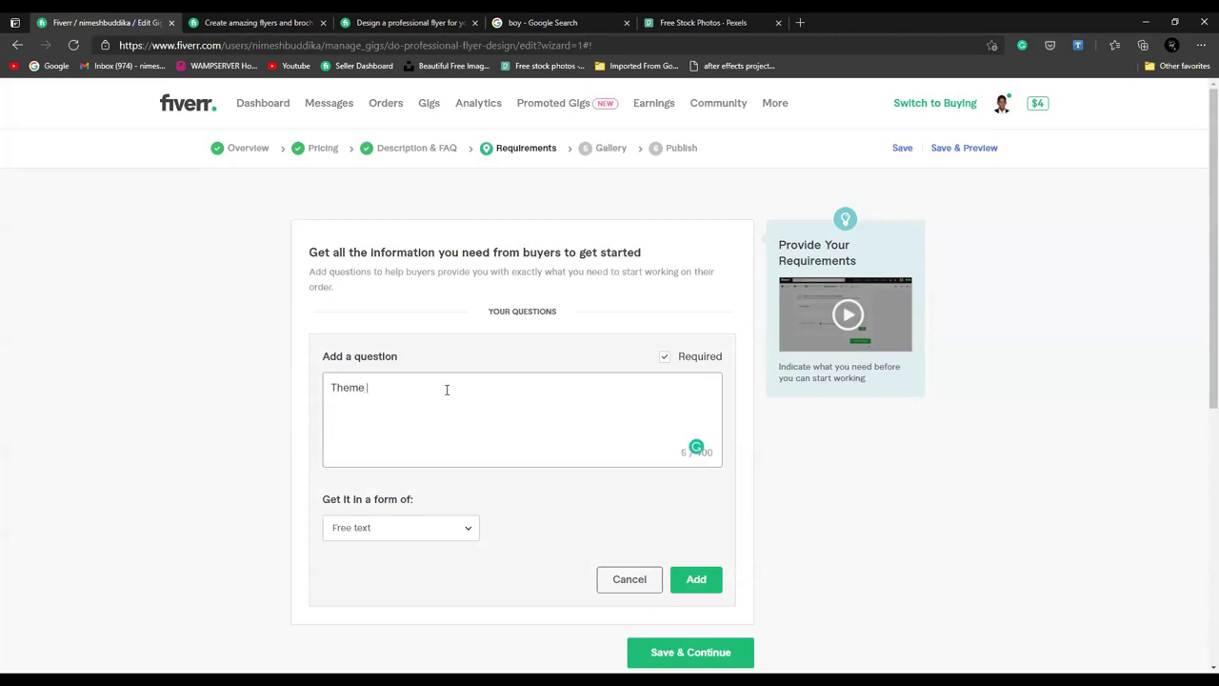
{"action": "type", "text": "Color"}
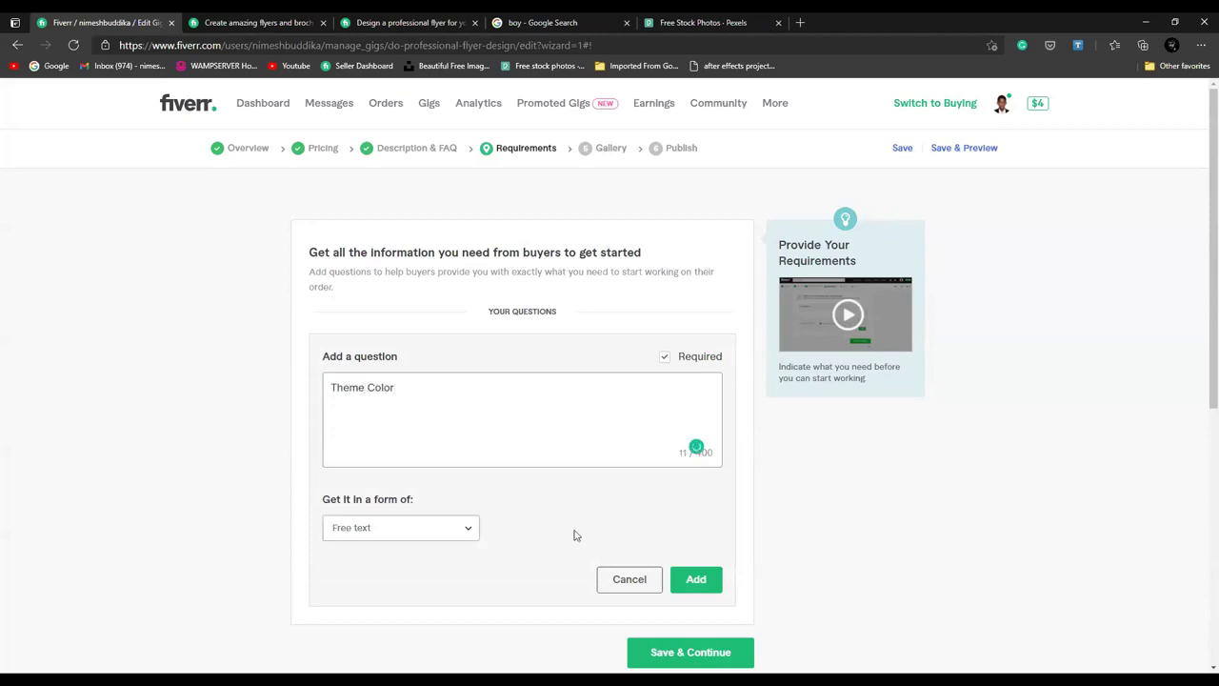
{"action": "left_click", "coordinate": [697, 579]}
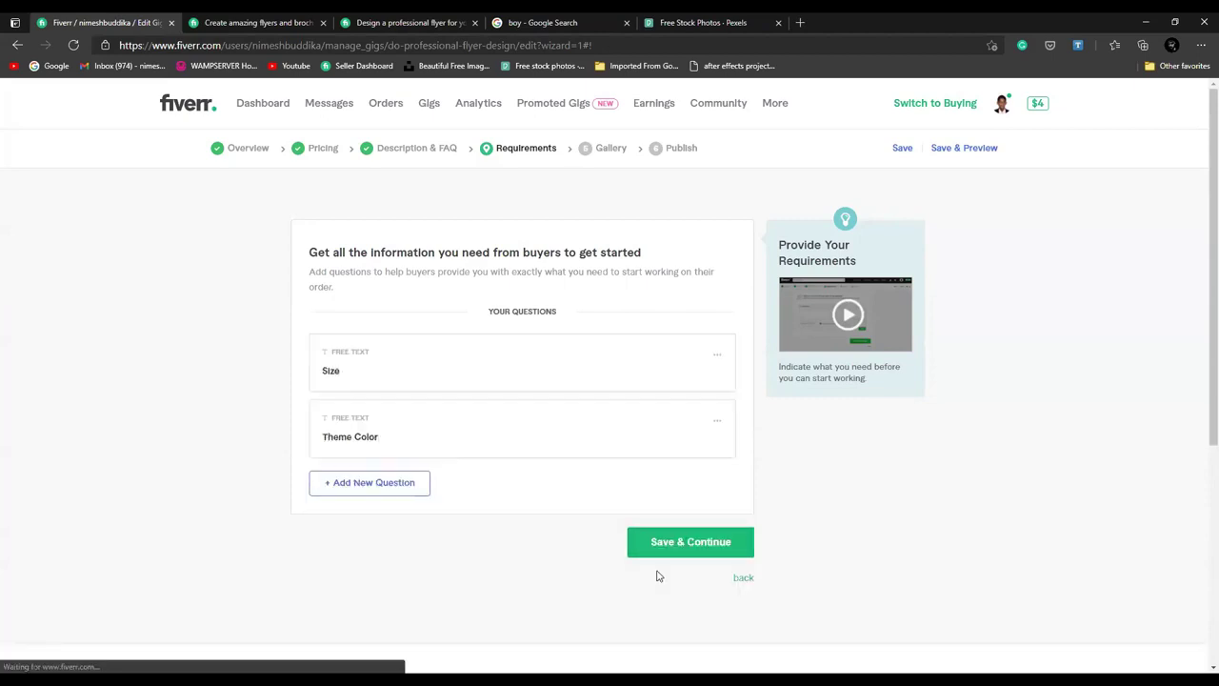
Step: Add a required buyer question "Photos" answered by Attachment, then save the requirements and continue to the gallery
{"action": "left_click", "coordinate": [397, 478]}
{"action": "left_click", "coordinate": [457, 393]}
{"action": "type", "text": "Photos"}
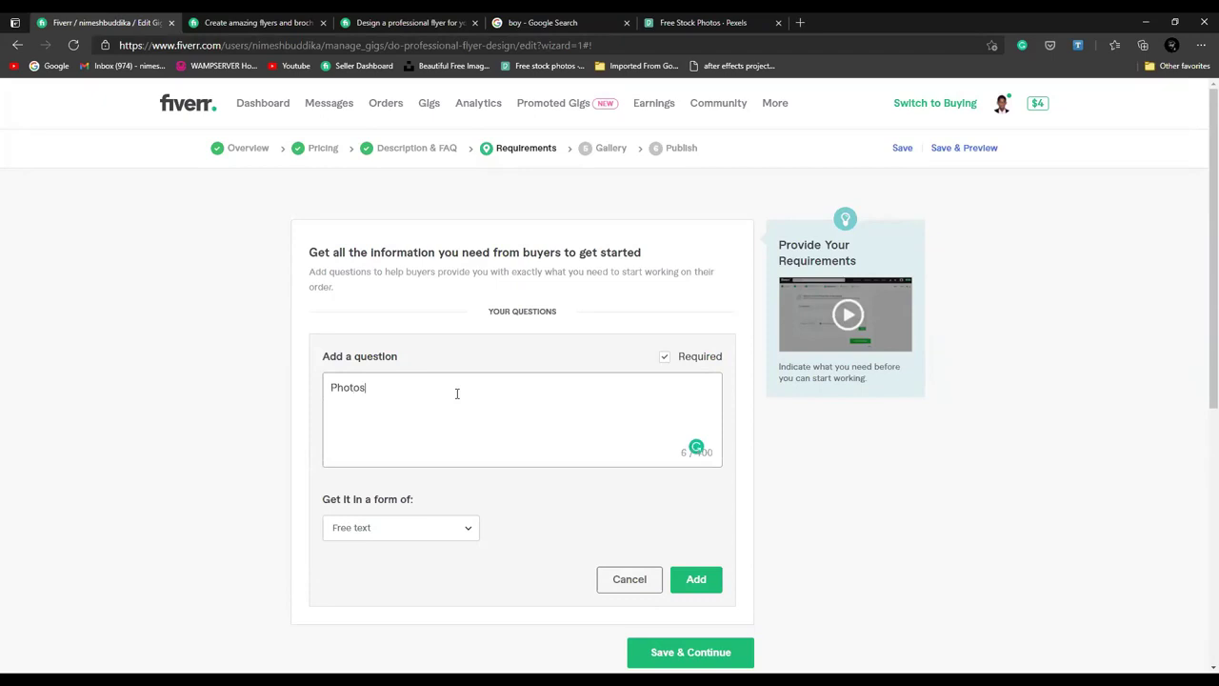
{"action": "left_click", "coordinate": [434, 534]}
{"action": "scroll", "coordinate": [434, 426], "scroll_direction": "down", "scroll_amount": 2}
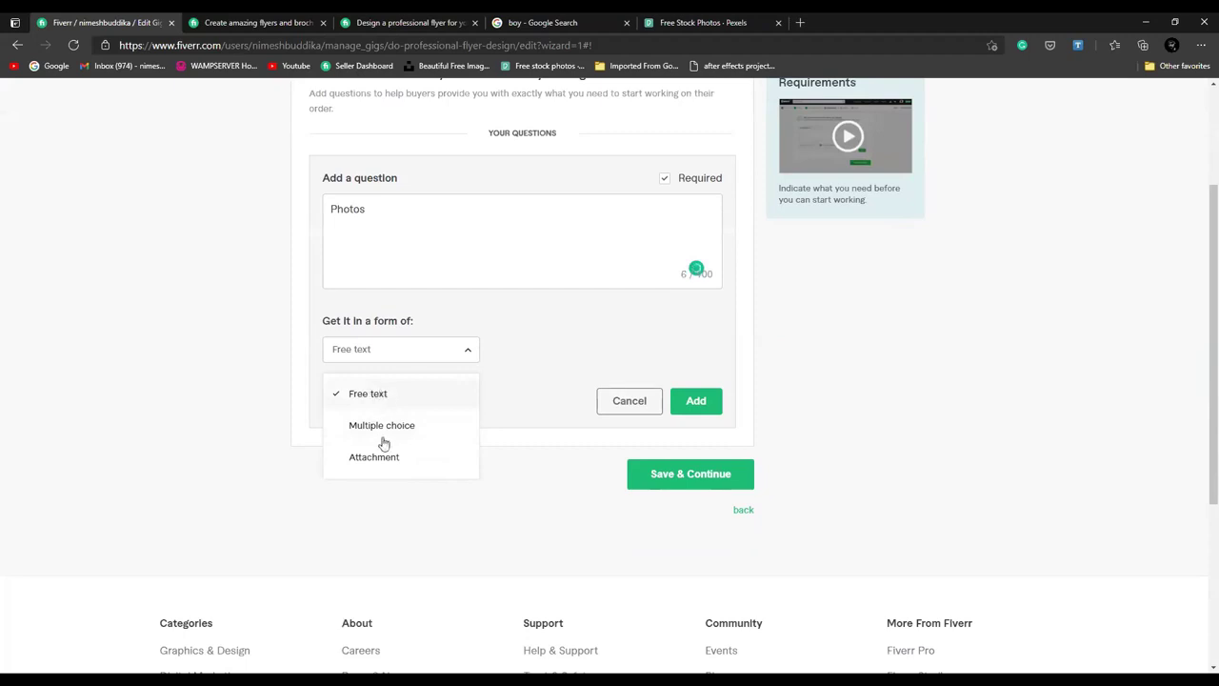
{"action": "left_click", "coordinate": [423, 460]}
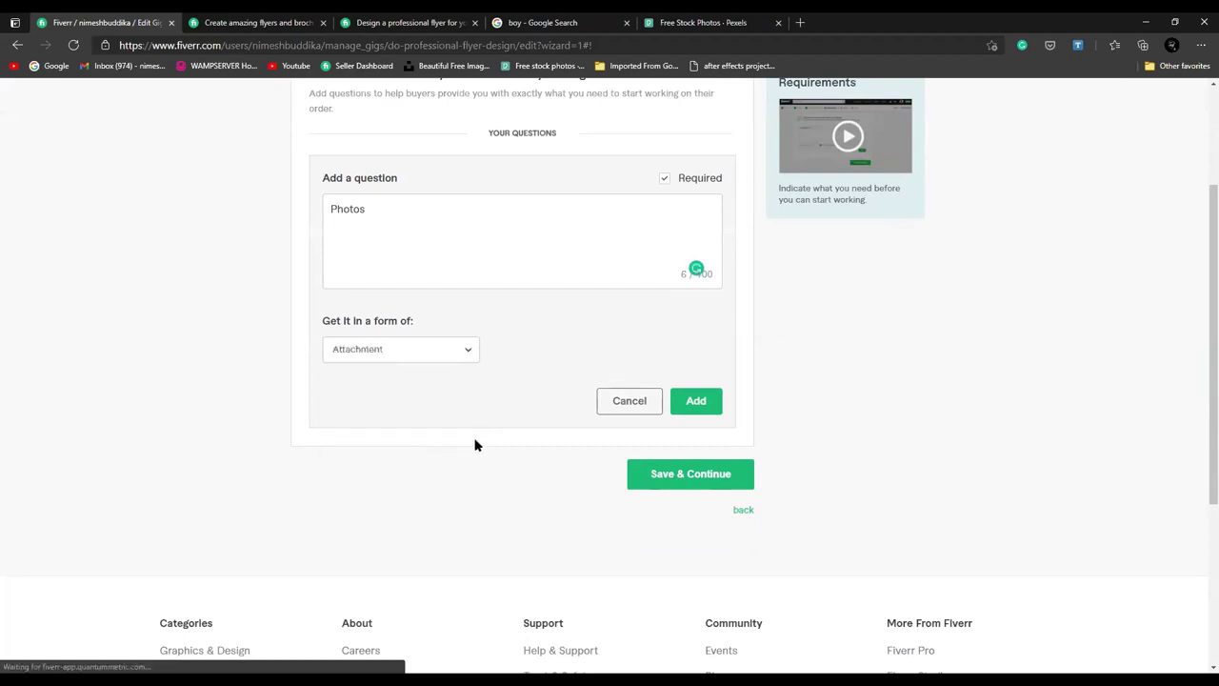
{"action": "scroll", "coordinate": [477, 441], "scroll_direction": "up", "scroll_amount": 2}
{"action": "left_click", "coordinate": [693, 583]}
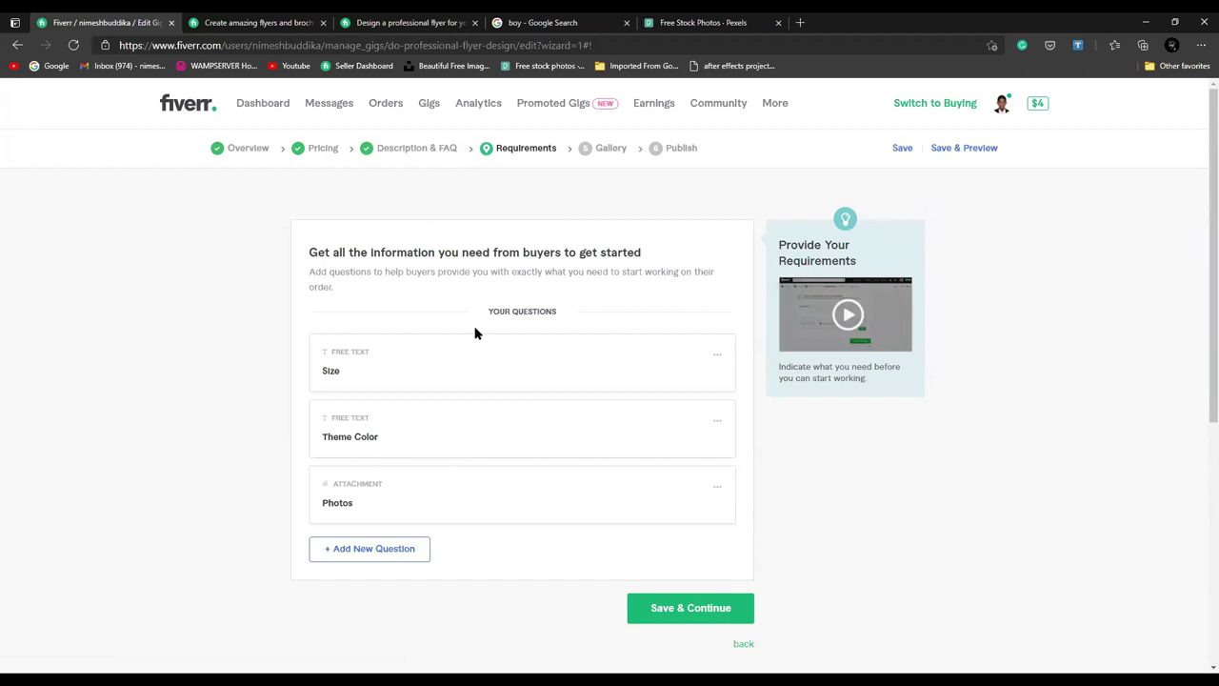
{"action": "scroll", "coordinate": [472, 338], "scroll_direction": "down", "scroll_amount": 3}
{"action": "scroll", "coordinate": [479, 352], "scroll_direction": "up", "scroll_amount": 3}
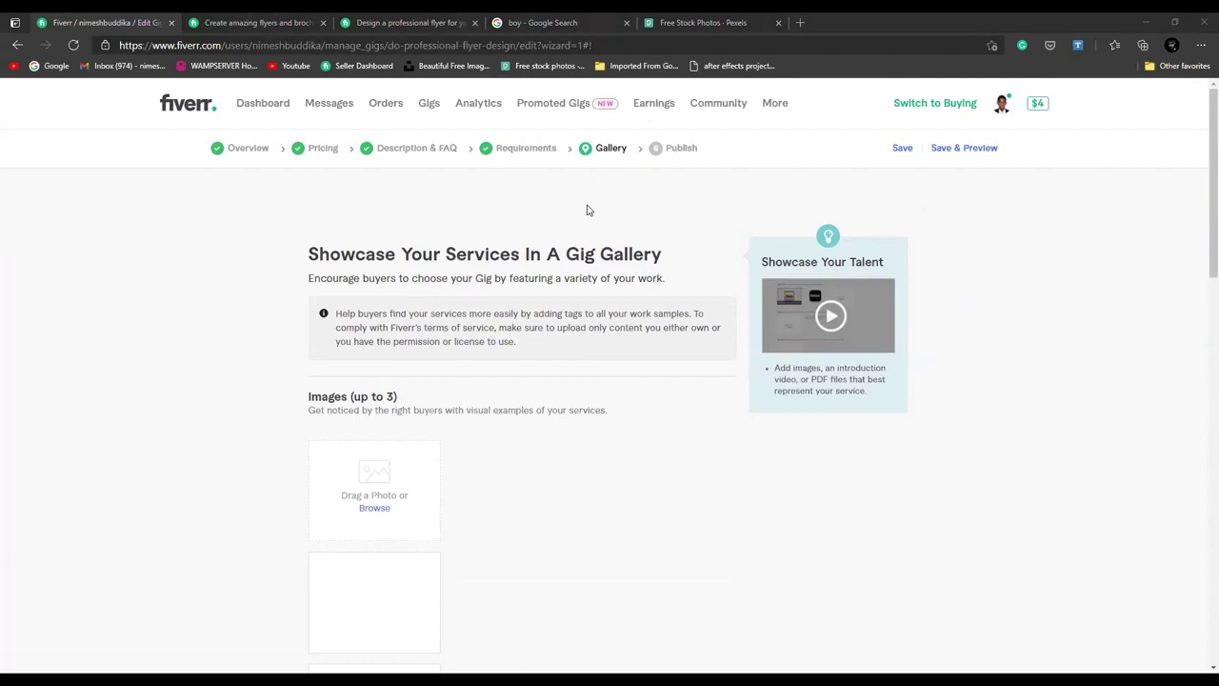
Step: Open the Fiverr home page in place of the competitor's flyer gig and browse the recommended flyer design gig images
{"action": "scroll", "coordinate": [571, 221], "scroll_direction": "down", "scroll_amount": 2}
{"action": "scroll", "coordinate": [563, 228], "scroll_direction": "up", "scroll_amount": 2}
{"action": "left_click", "coordinate": [255, 22]}
{"action": "left_click", "coordinate": [410, 22]}
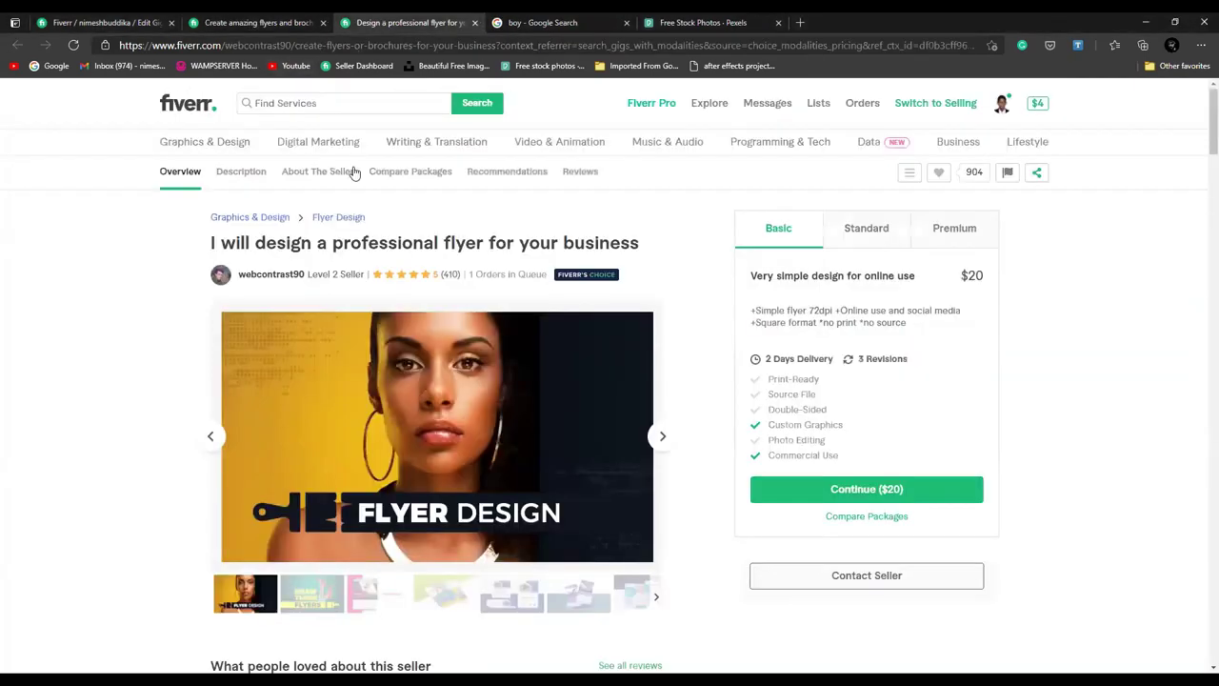
{"action": "left_click", "coordinate": [209, 127]}
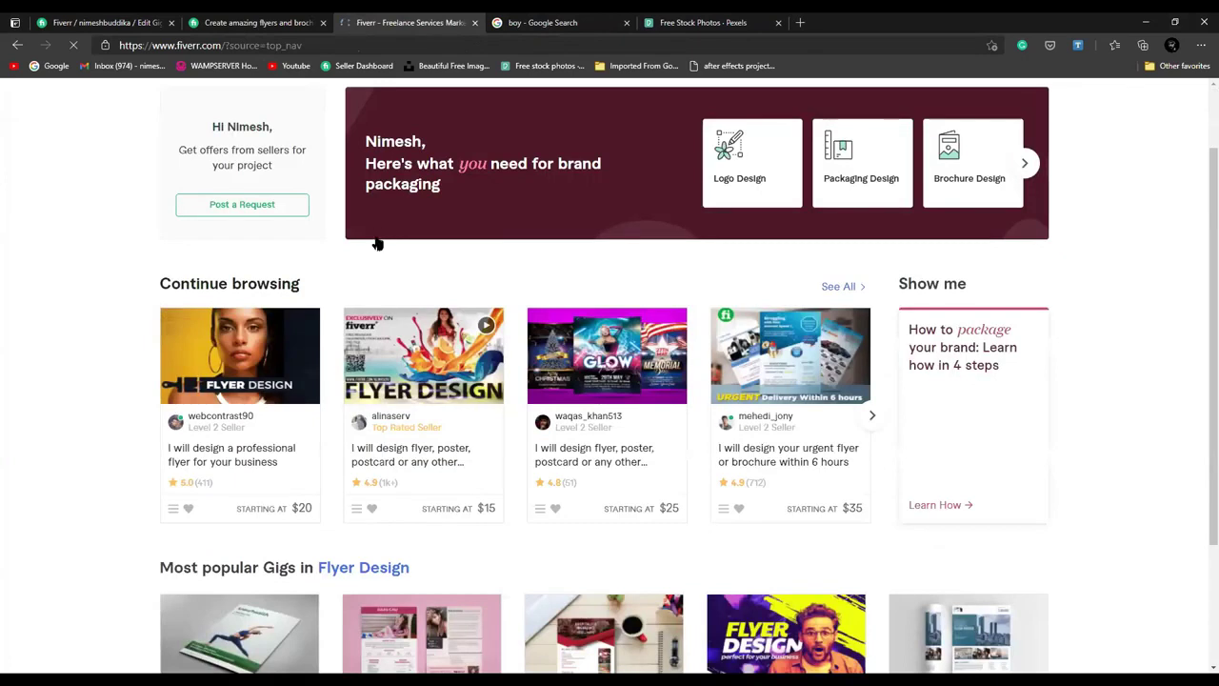
{"action": "scroll", "coordinate": [377, 238], "scroll_direction": "down", "scroll_amount": 3}
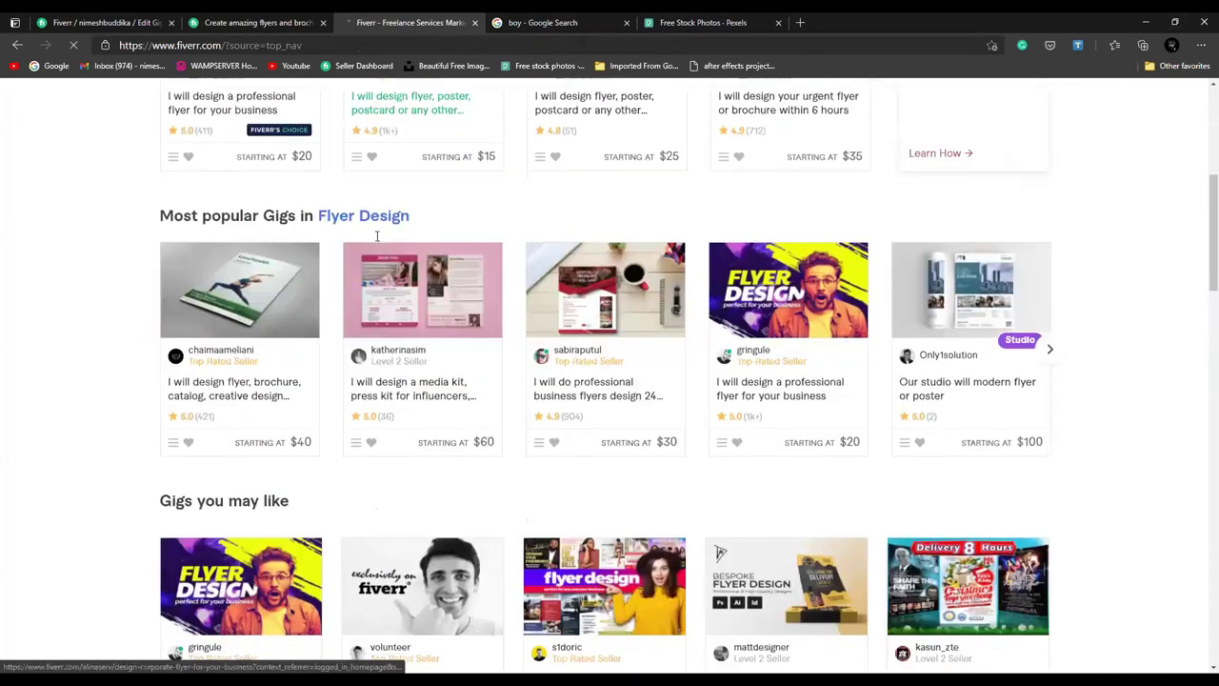
{"action": "scroll", "coordinate": [377, 243], "scroll_direction": "up", "scroll_amount": 2}
{"action": "scroll", "coordinate": [377, 243], "scroll_direction": "down", "scroll_amount": 3}
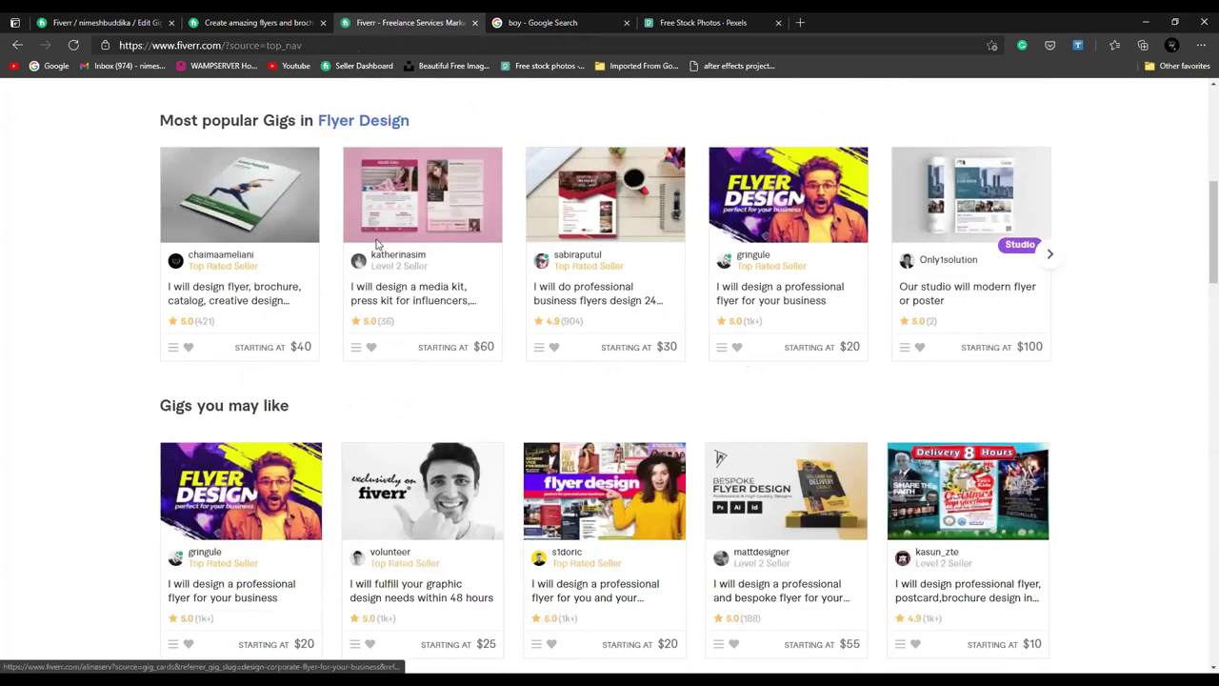
{"action": "scroll", "coordinate": [377, 244], "scroll_direction": "down", "scroll_amount": 5}
{"action": "scroll", "coordinate": [377, 244], "scroll_direction": "up", "scroll_amount": 5}
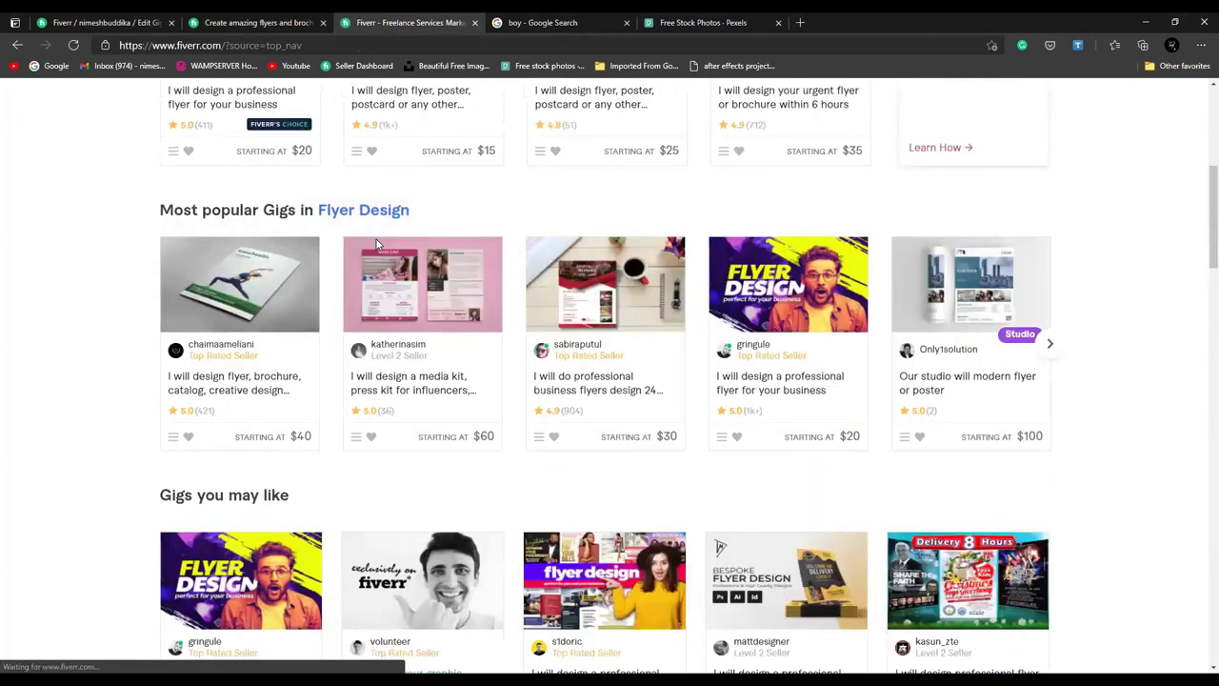
{"action": "scroll", "coordinate": [377, 244], "scroll_direction": "up", "scroll_amount": 5}
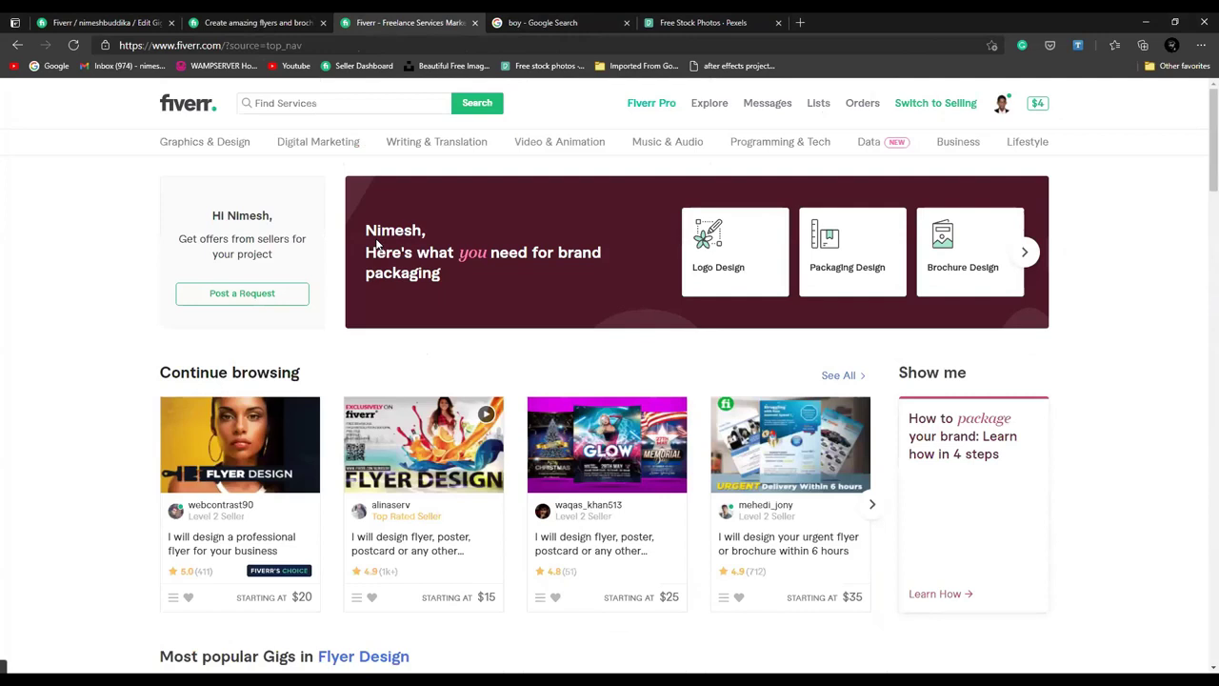
Step: Examine the cover images of the popular flyer gigs and leaf through the samples of the first recently viewed gig
{"action": "left_click", "coordinate": [534, 444]}
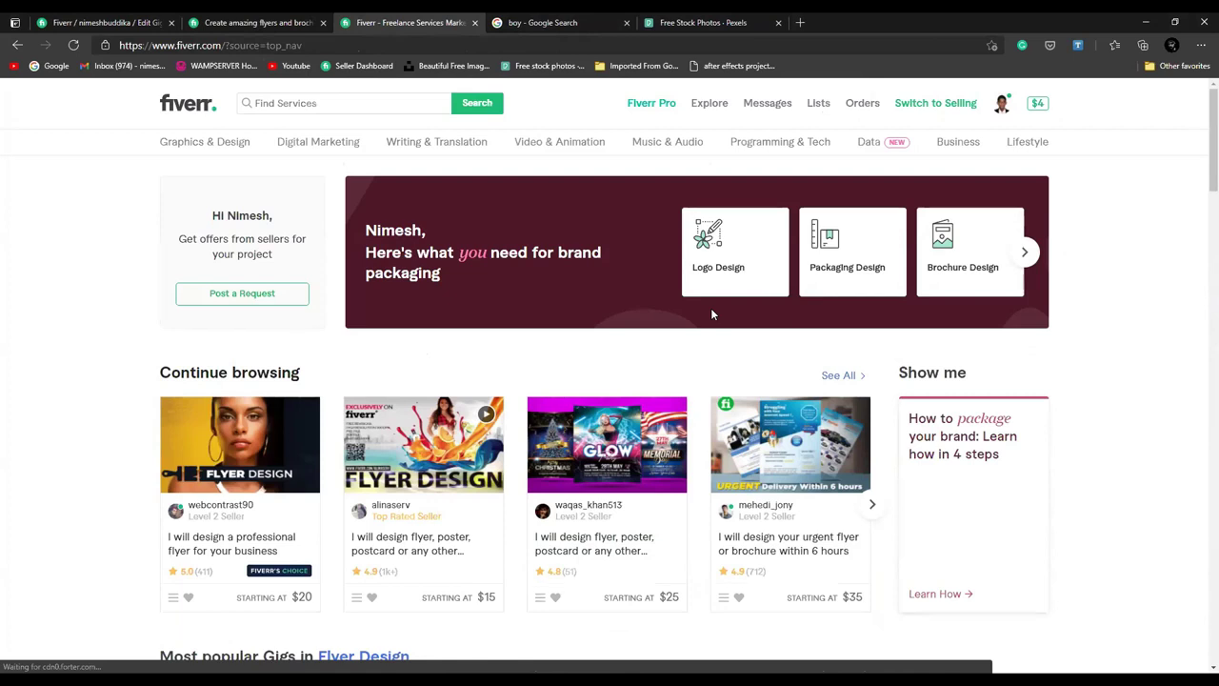
{"action": "scroll", "coordinate": [704, 315], "scroll_direction": "down", "scroll_amount": 2}
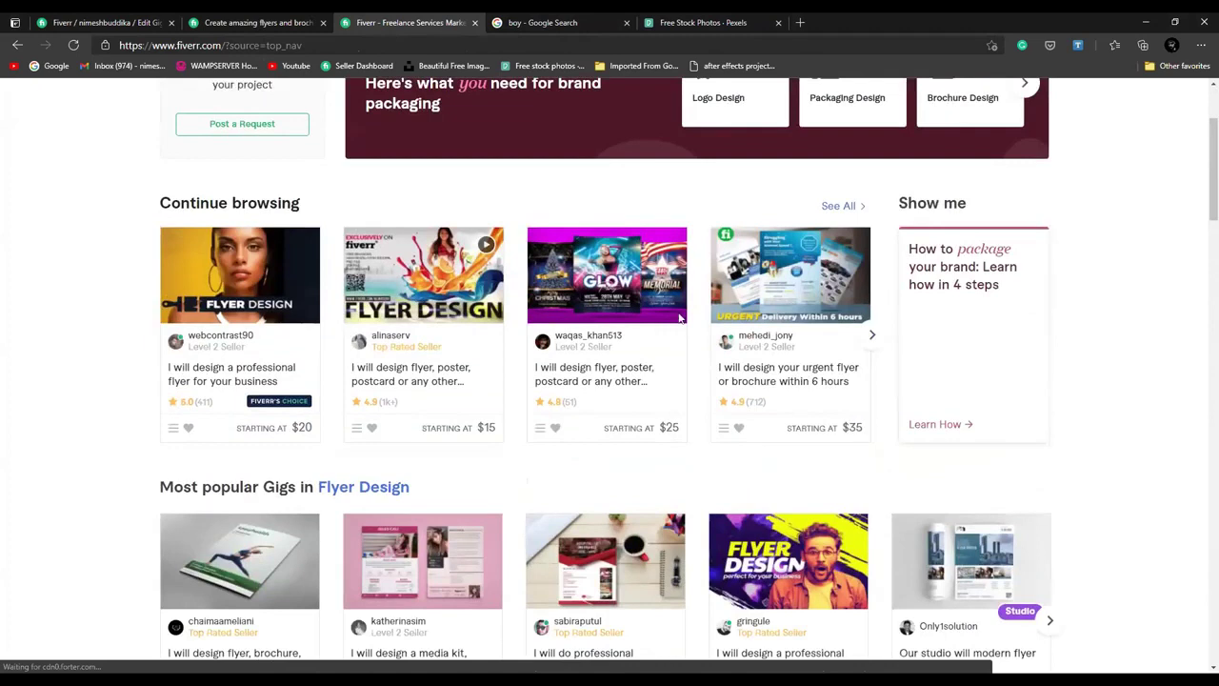
{"action": "scroll", "coordinate": [680, 317], "scroll_direction": "down", "scroll_amount": 1}
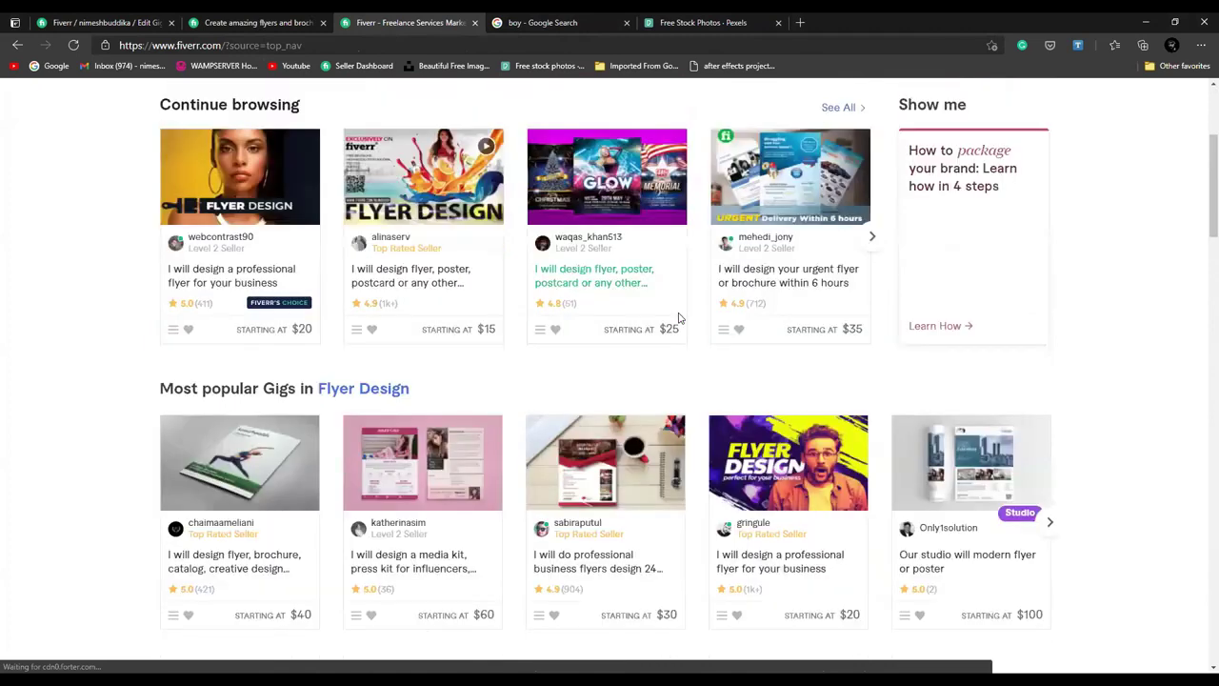
{"action": "scroll", "coordinate": [680, 317], "scroll_direction": "down", "scroll_amount": 2}
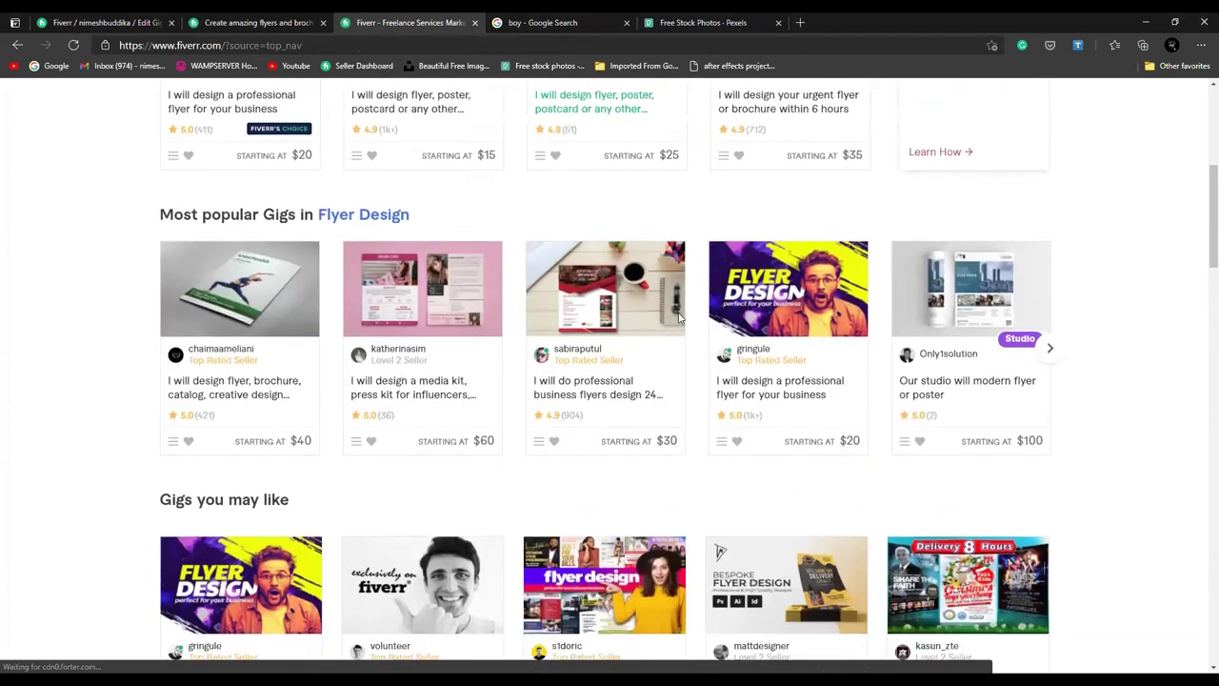
{"action": "scroll", "coordinate": [680, 318], "scroll_direction": "down", "scroll_amount": 1}
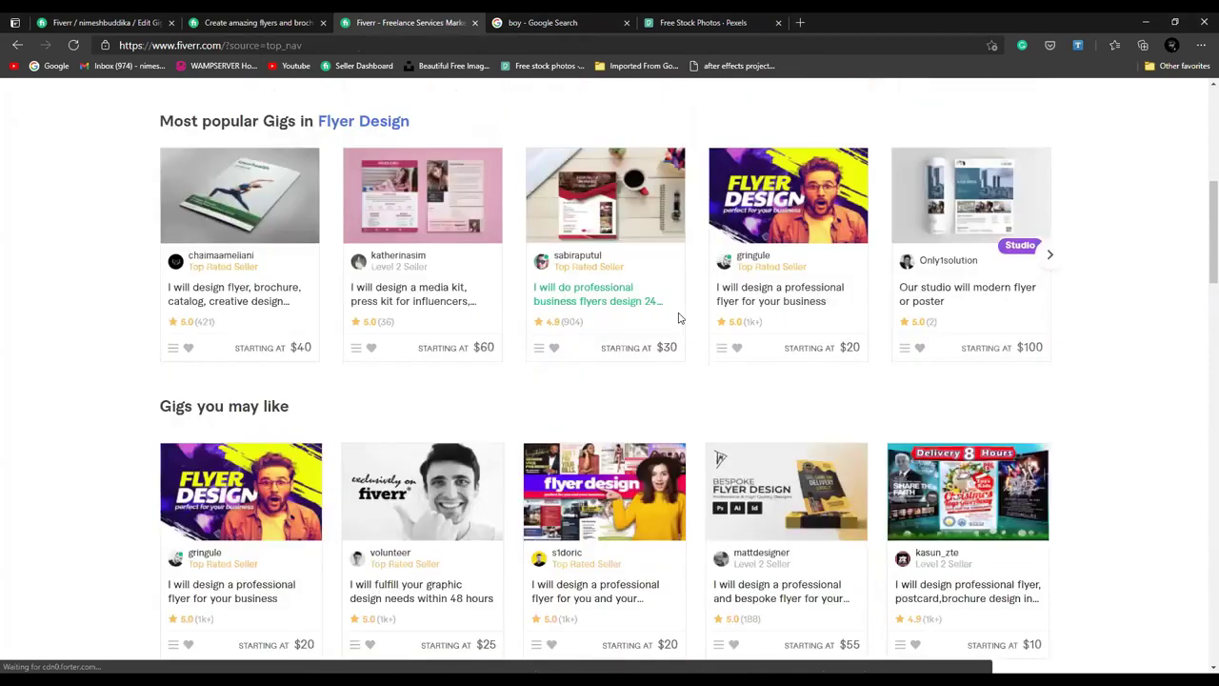
{"action": "scroll", "coordinate": [321, 410], "scroll_direction": "up", "scroll_amount": 6}
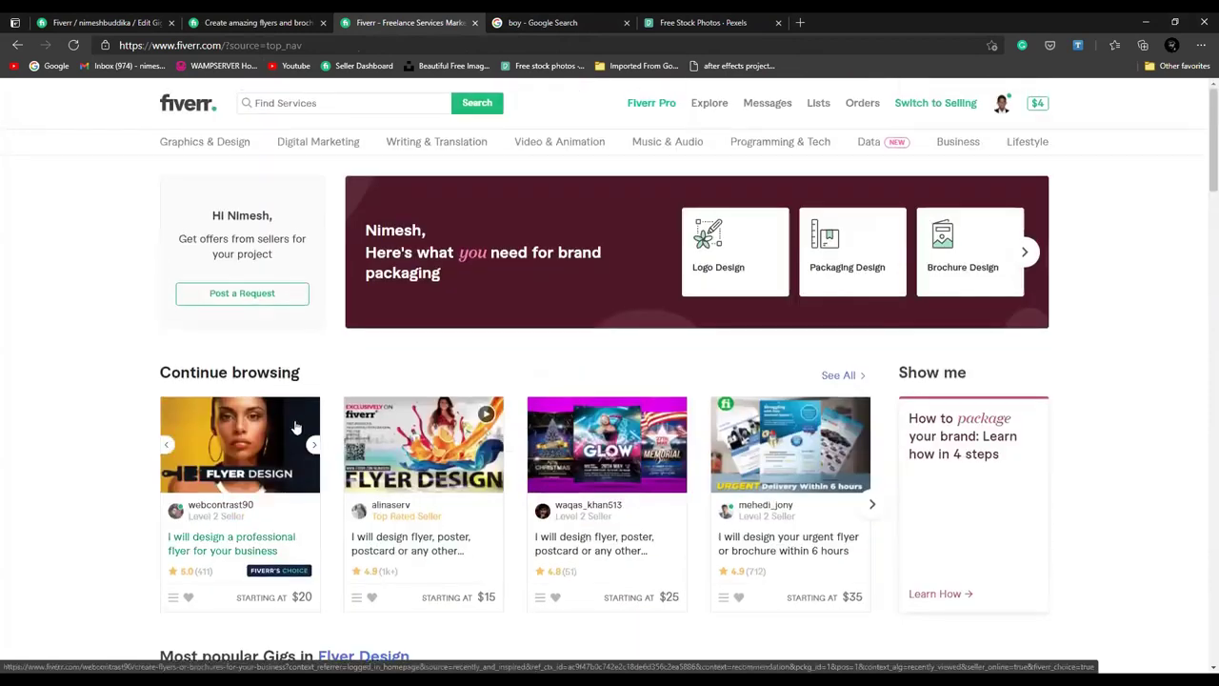
{"action": "left_click", "coordinate": [312, 444]}
{"action": "left_click", "coordinate": [312, 444]}
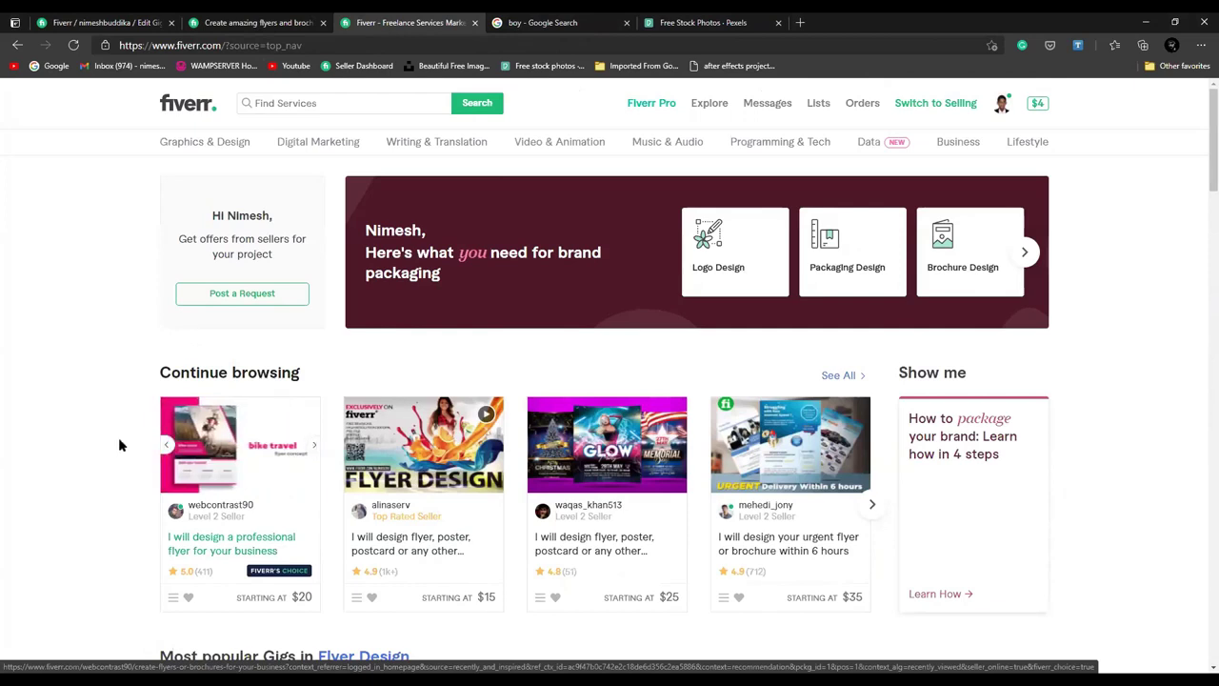
Step: Return to the new gig's gallery page and upload 2.jpg from the GIG folder as the primary image
{"action": "left_click", "coordinate": [530, 23]}
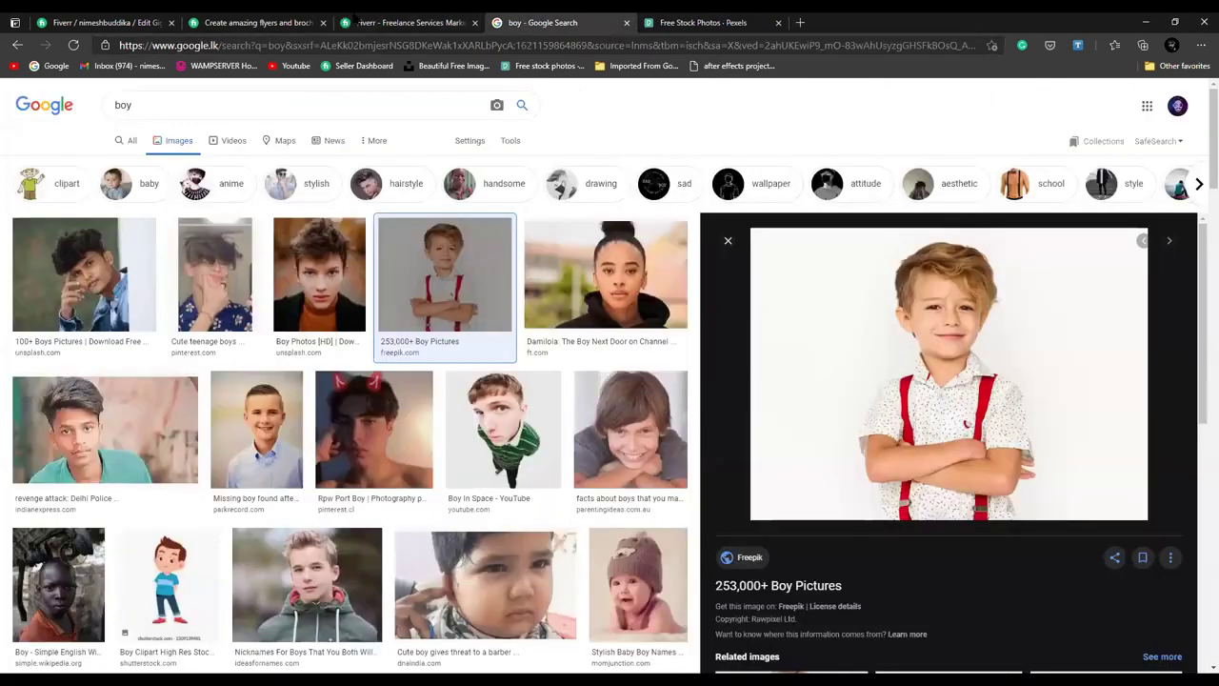
{"action": "left_click", "coordinate": [234, 19]}
{"action": "left_click", "coordinate": [113, 23]}
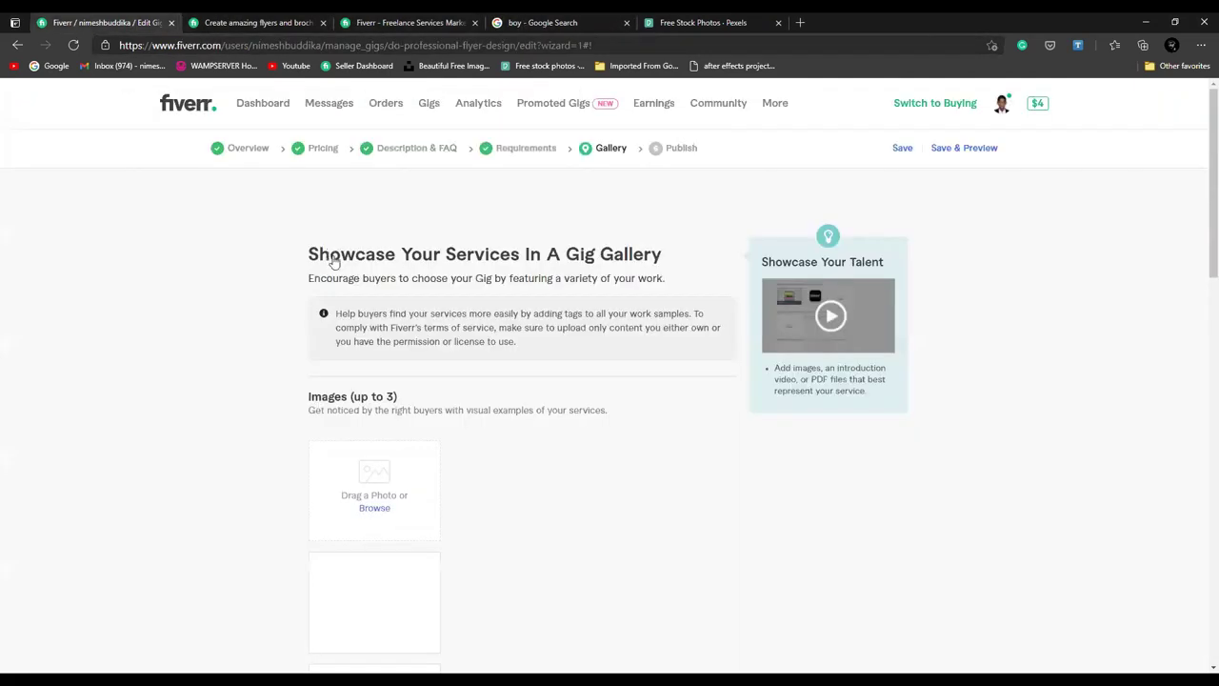
{"action": "scroll", "coordinate": [315, 265], "scroll_direction": "down", "scroll_amount": 1}
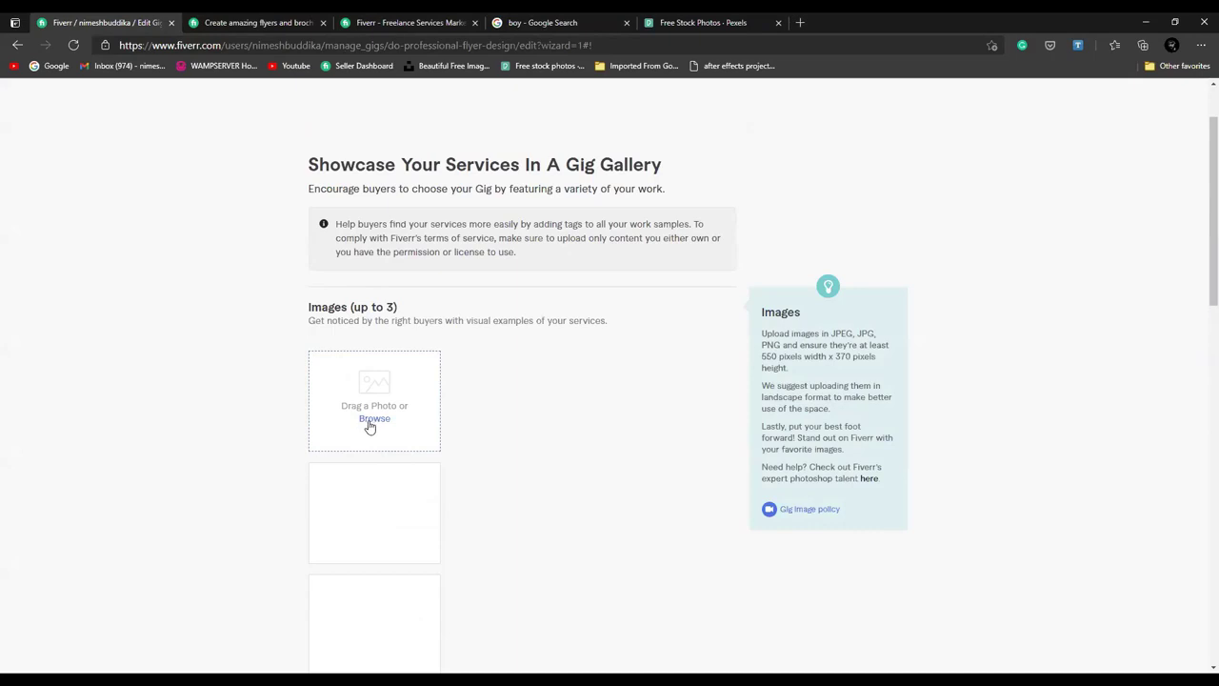
{"action": "left_click", "coordinate": [372, 419]}
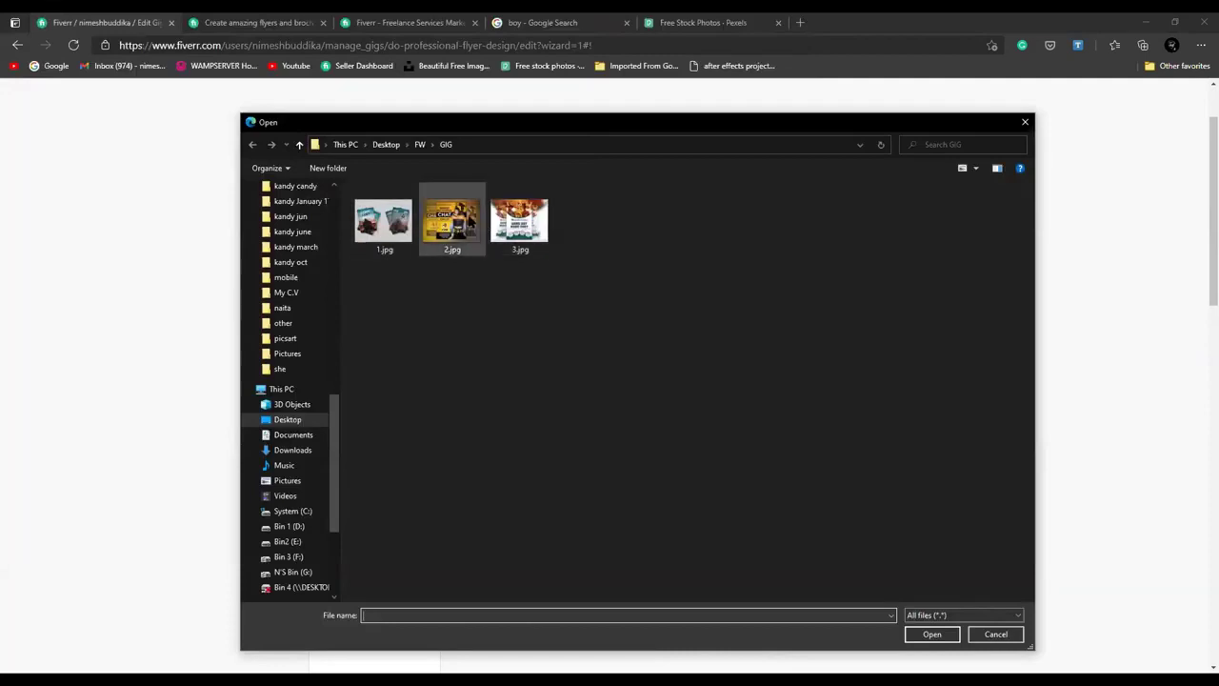
{"action": "left_click", "coordinate": [470, 221]}
{"action": "double_click", "coordinate": [470, 221]}
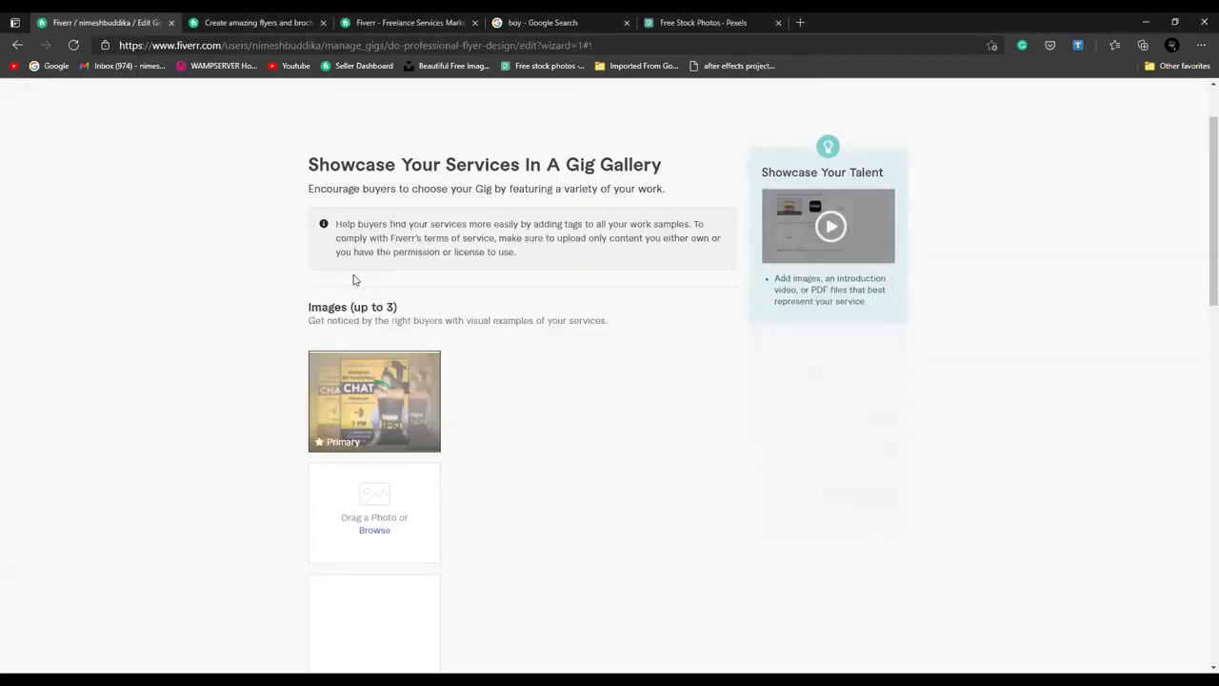
Step: Upload 1.jpg as the second gallery image and 3.jpg as the third
{"action": "scroll", "coordinate": [362, 343], "scroll_direction": "down", "scroll_amount": 1}
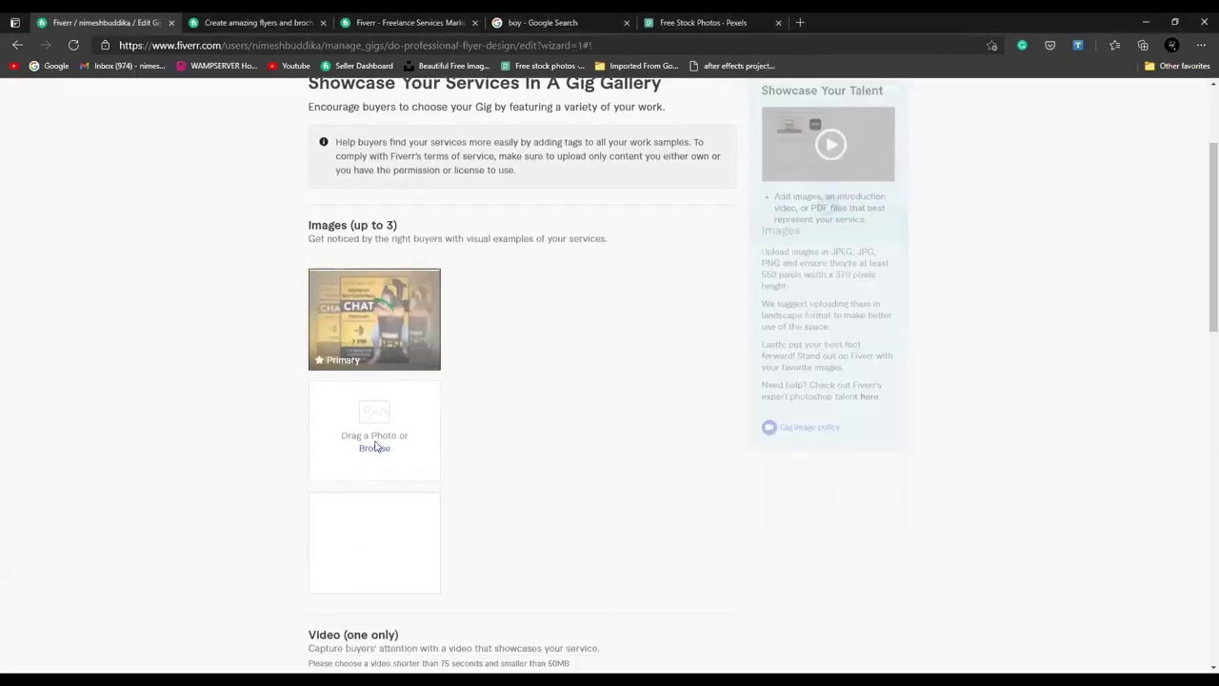
{"action": "left_click", "coordinate": [357, 388]}
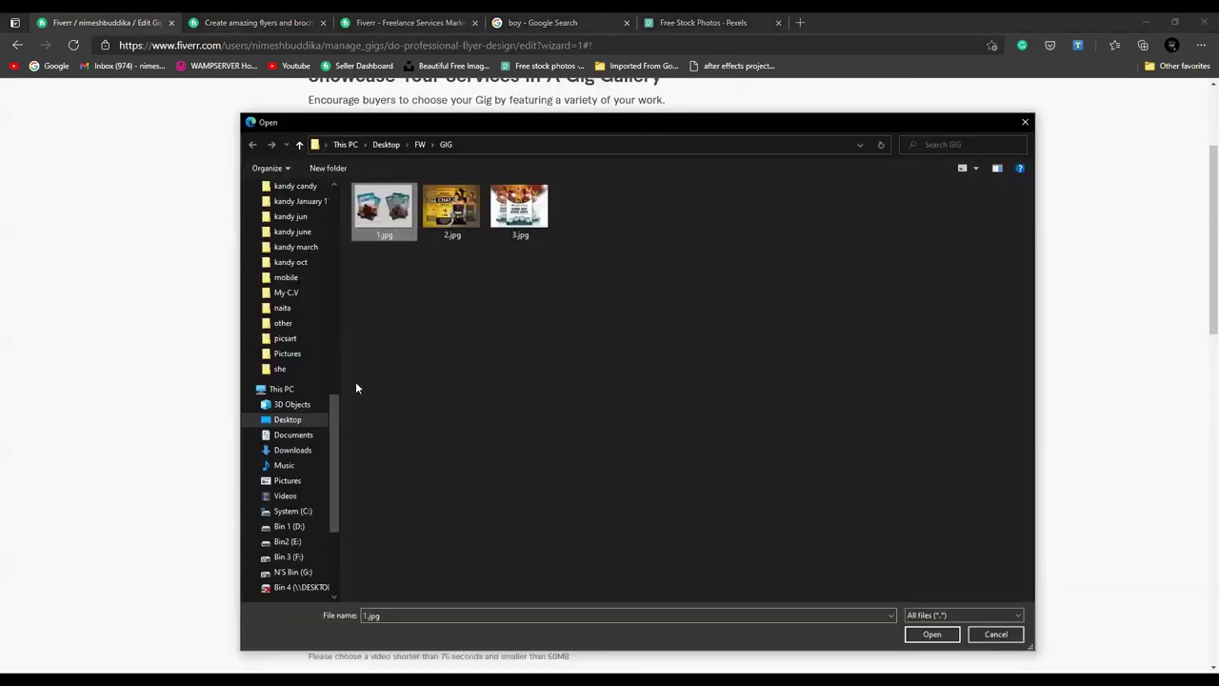
{"action": "key", "text": "Return"}
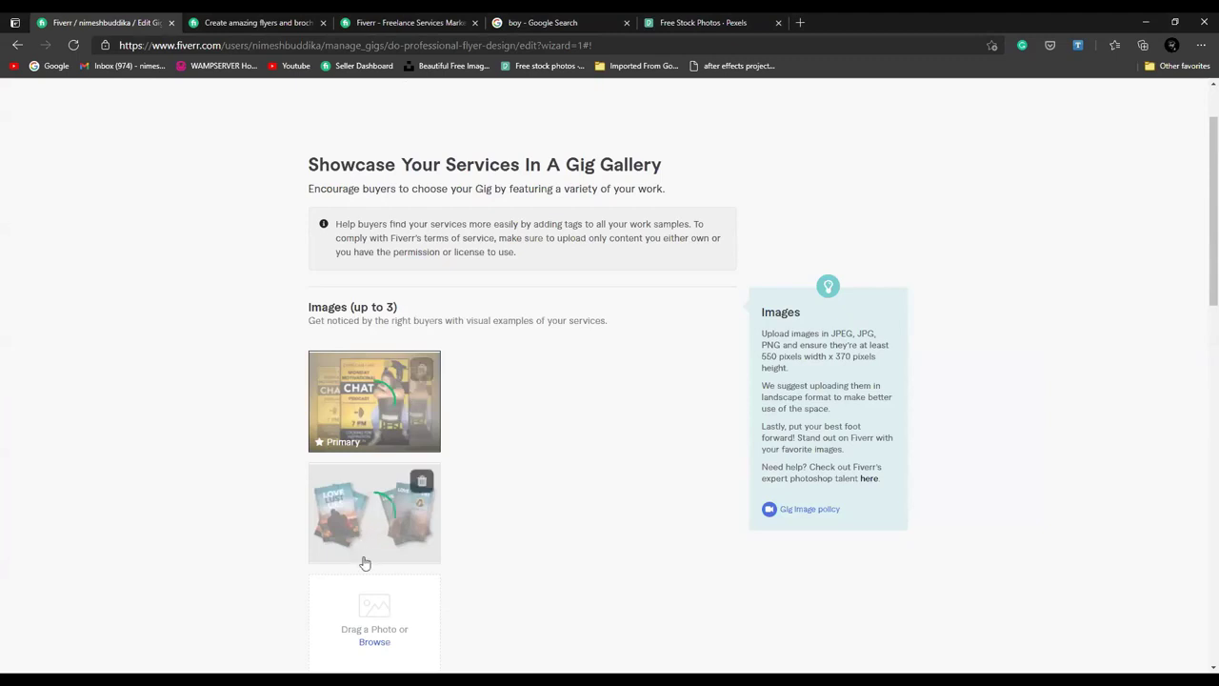
{"action": "scroll", "coordinate": [375, 560], "scroll_direction": "down", "scroll_amount": 1}
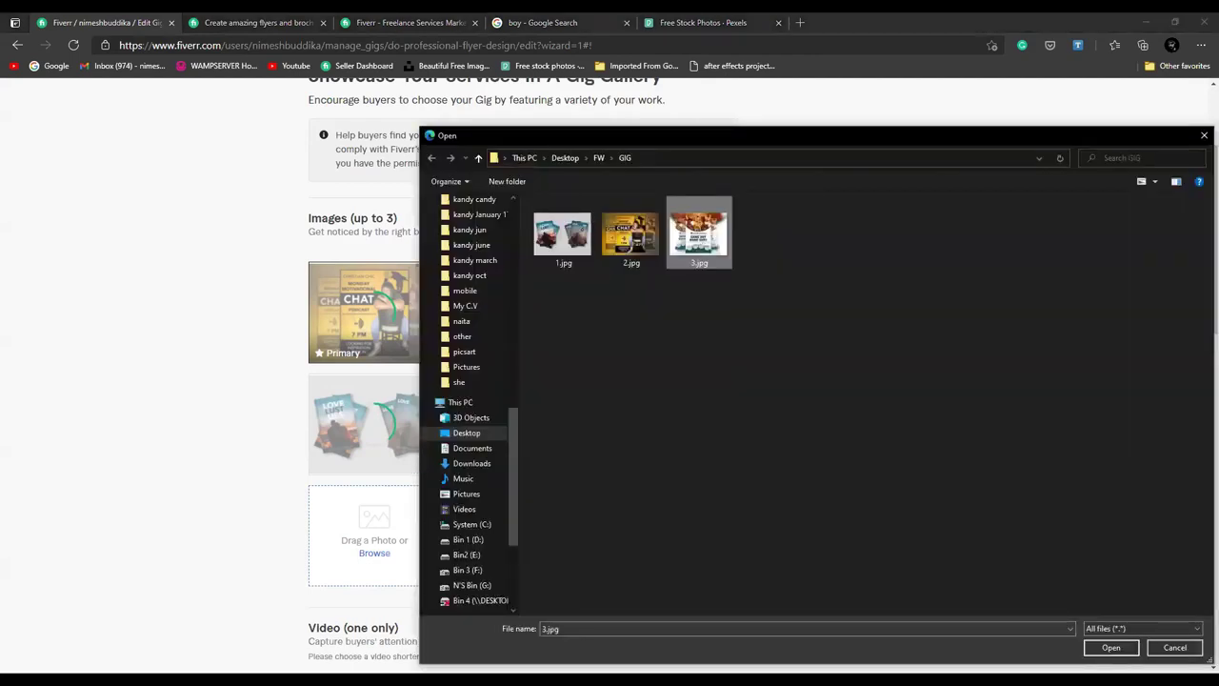
{"action": "key", "text": "Return"}
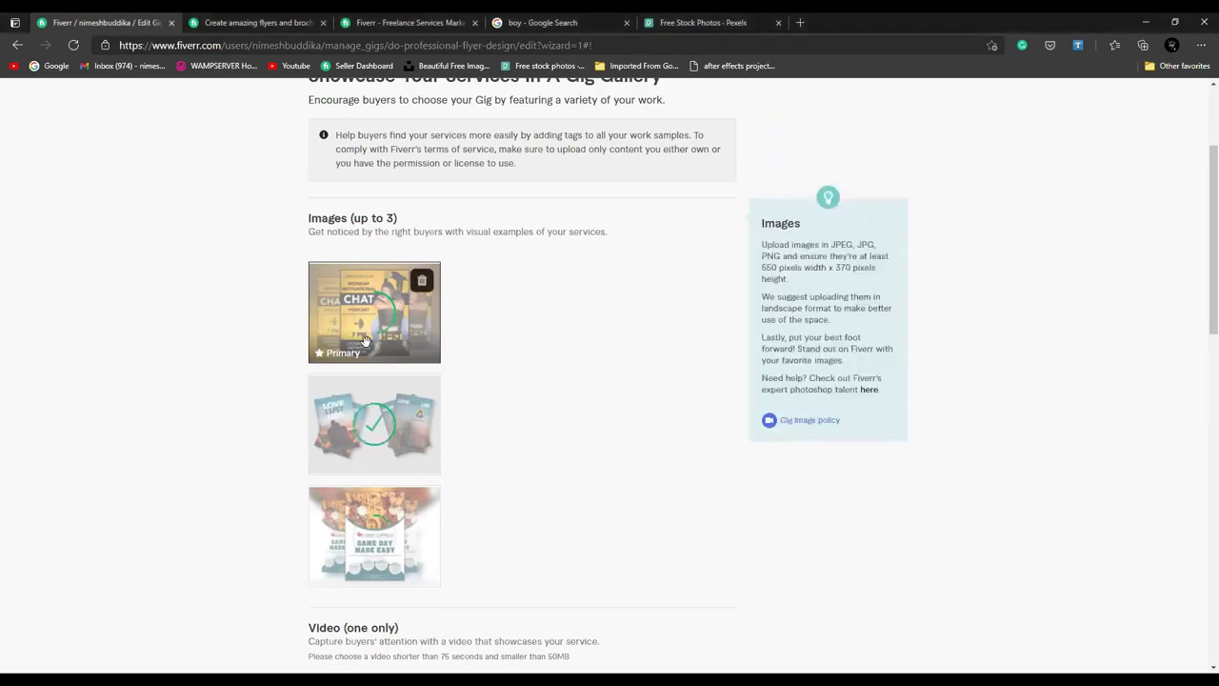
Step: Review the gallery's uploaded images, the video and PDF document upload sections, and the ownership declaration
{"action": "scroll", "coordinate": [366, 341], "scroll_direction": "down", "scroll_amount": 1}
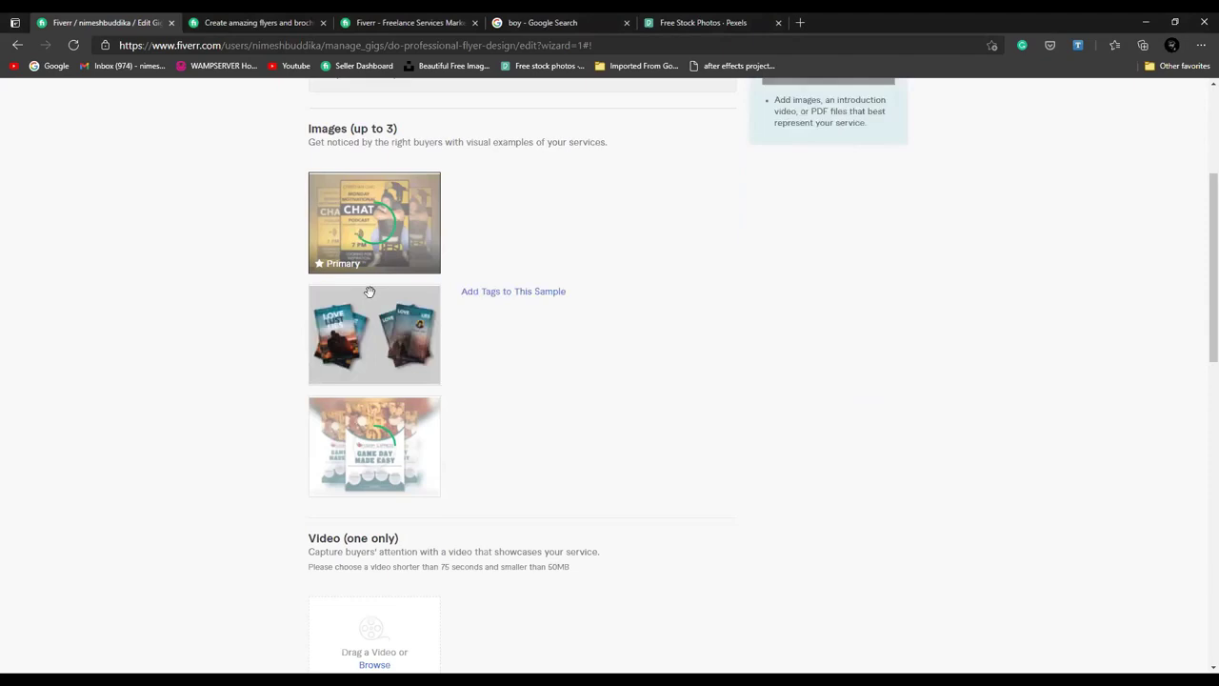
{"action": "scroll", "coordinate": [369, 292], "scroll_direction": "down", "scroll_amount": 3}
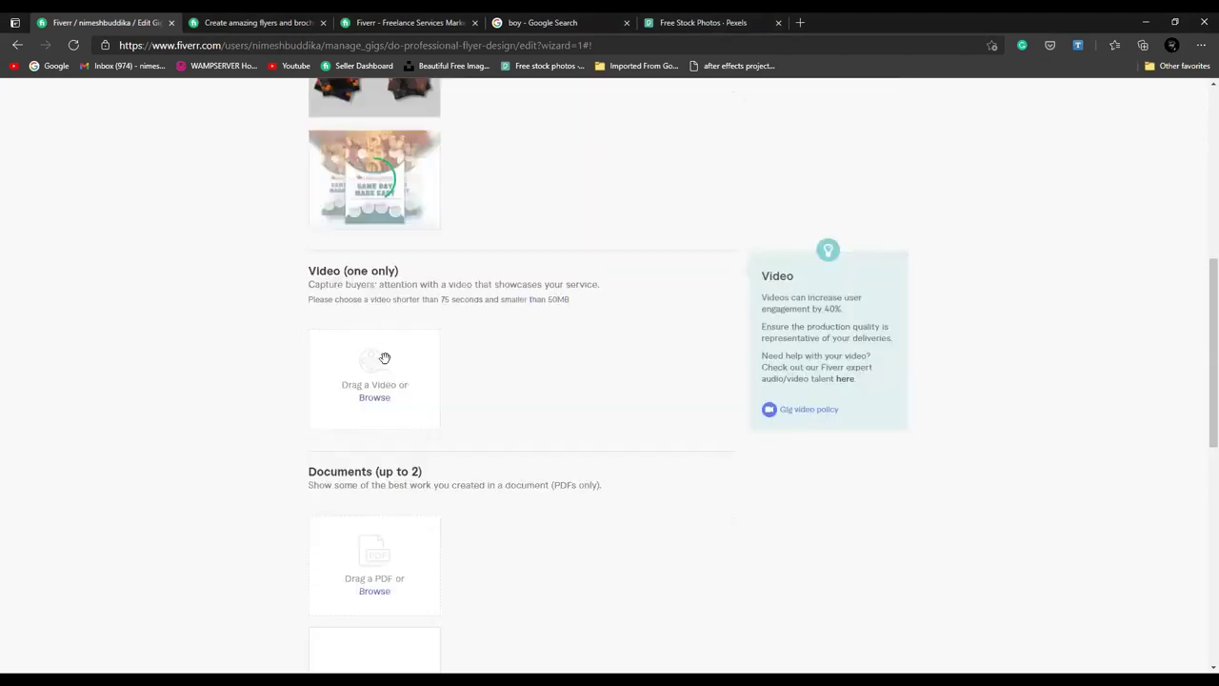
{"action": "scroll", "coordinate": [384, 357], "scroll_direction": "up", "scroll_amount": 2}
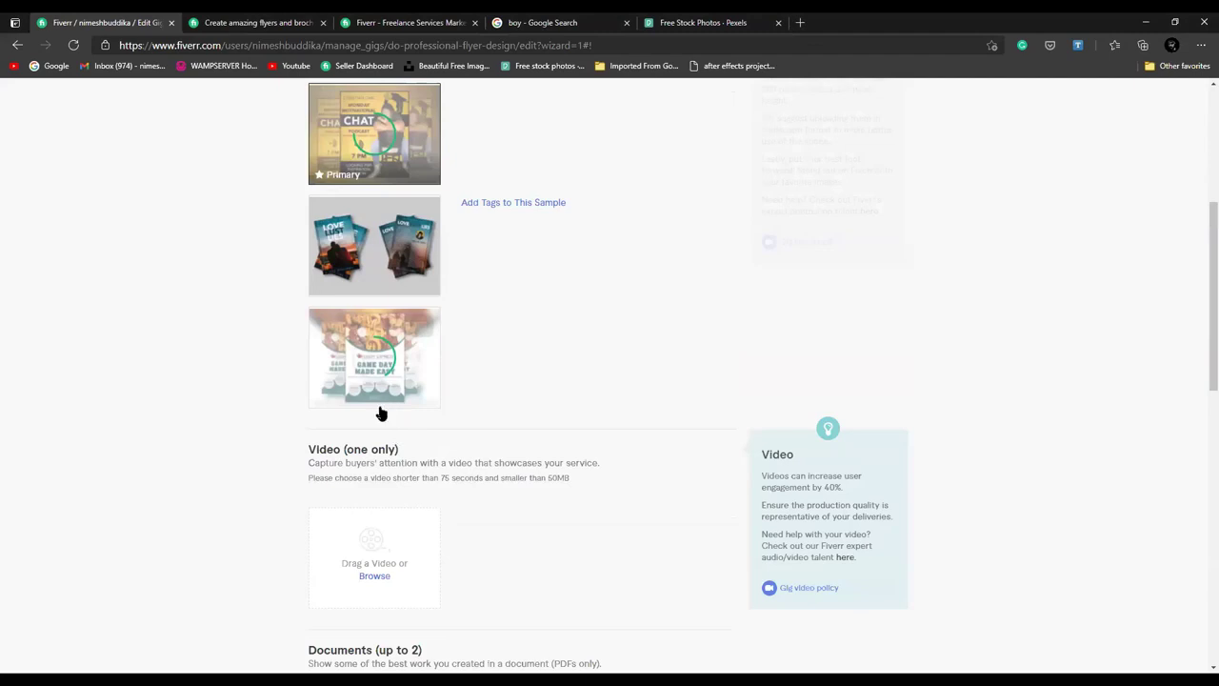
{"action": "scroll", "coordinate": [381, 413], "scroll_direction": "down", "scroll_amount": 2}
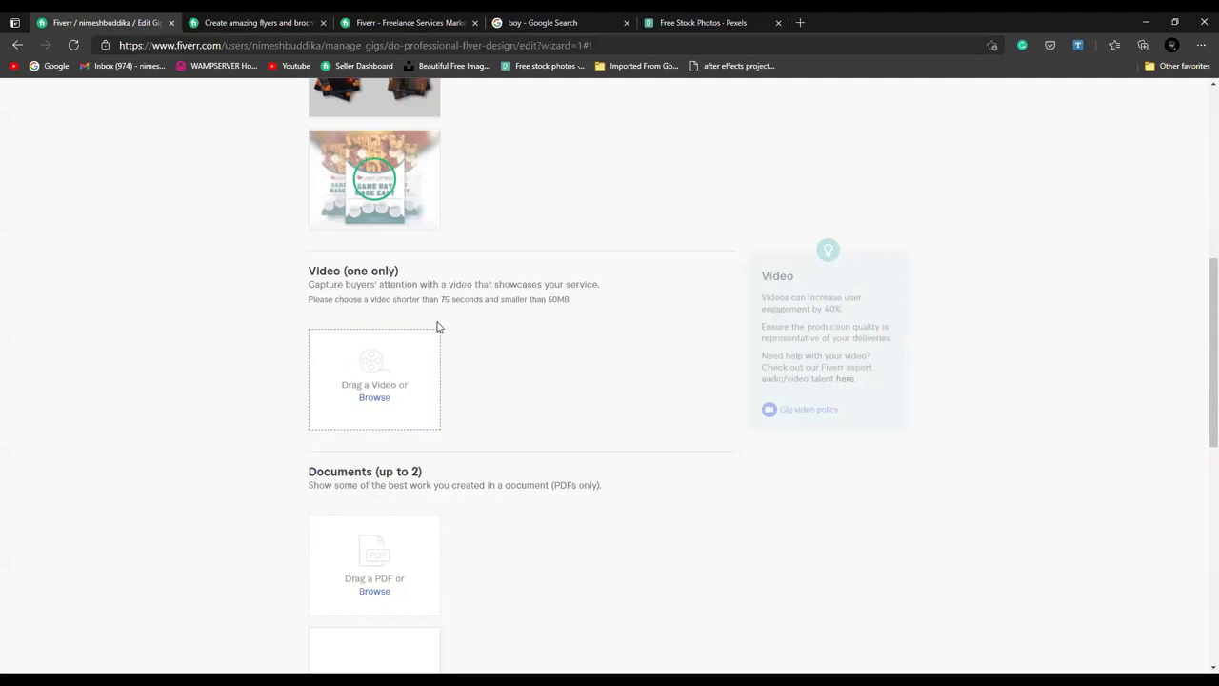
{"action": "scroll", "coordinate": [437, 327], "scroll_direction": "down", "scroll_amount": 3}
{"action": "scroll", "coordinate": [424, 303], "scroll_direction": "up", "scroll_amount": 1}
{"action": "scroll", "coordinate": [422, 305], "scroll_direction": "down", "scroll_amount": 1}
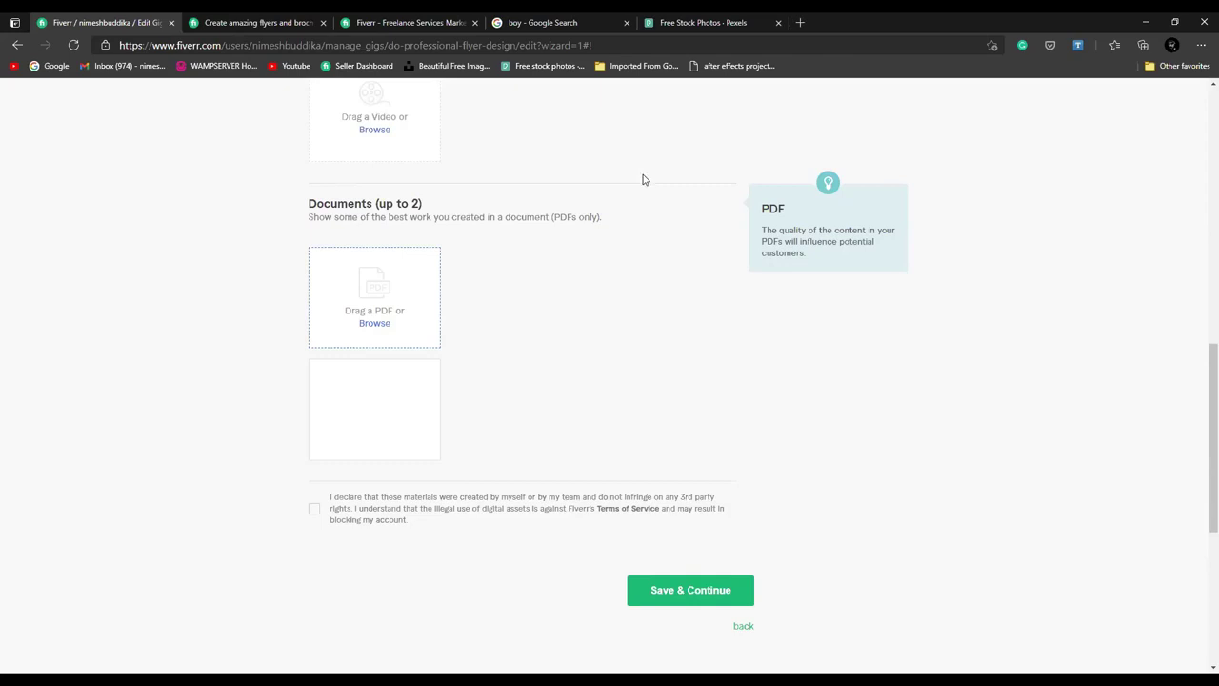
Step: Open the existing "create amazing flyers and brochure" gig from the seller's active gigs and view its overview
{"action": "key", "text": "ctrl+3"}
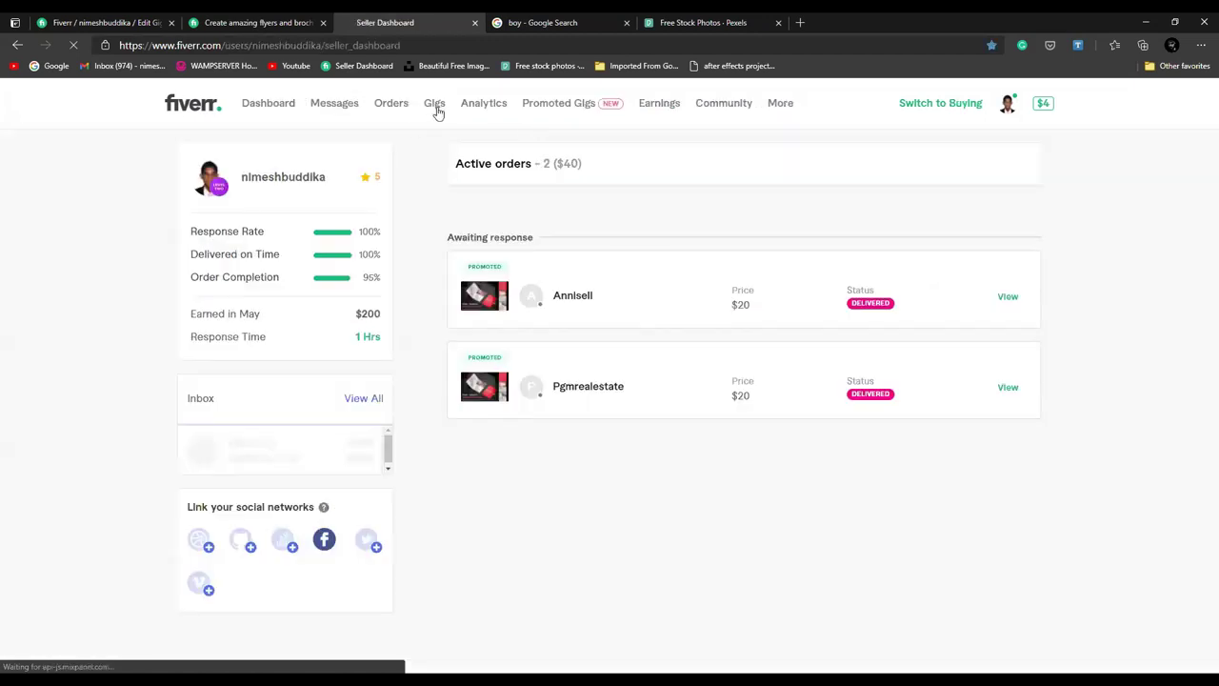
{"action": "left_click", "coordinate": [435, 106]}
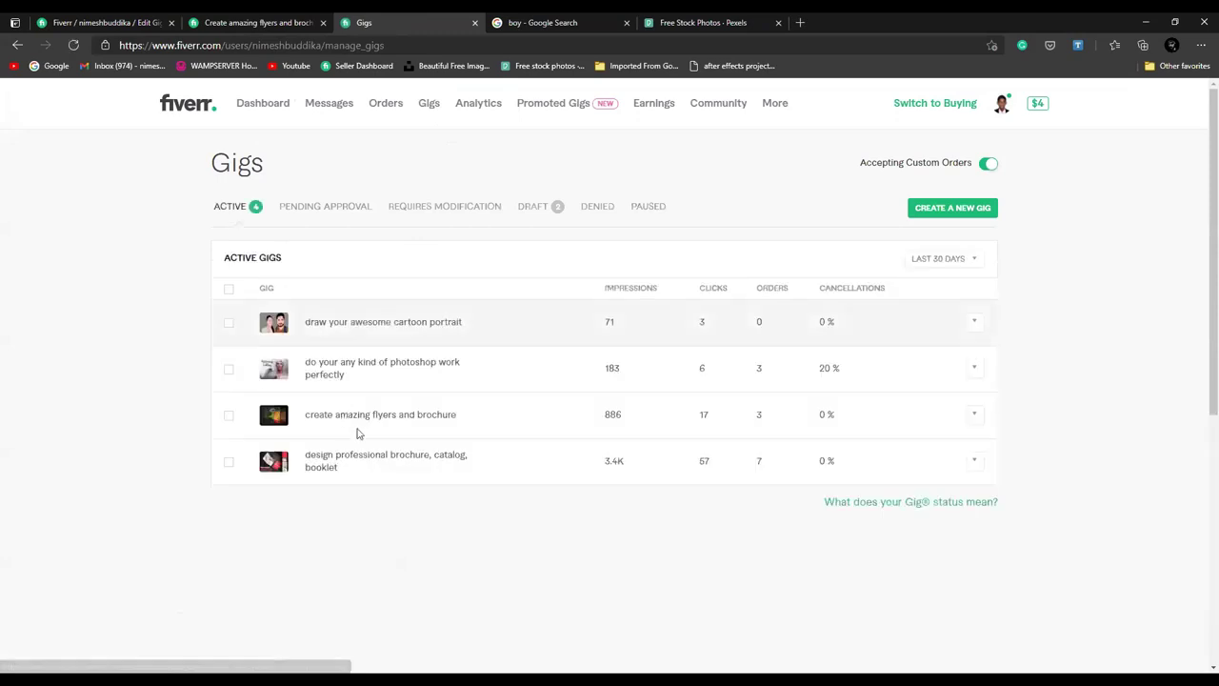
{"action": "left_click", "coordinate": [979, 423]}
{"action": "left_click", "coordinate": [979, 424]}
{"action": "left_click", "coordinate": [908, 419]}
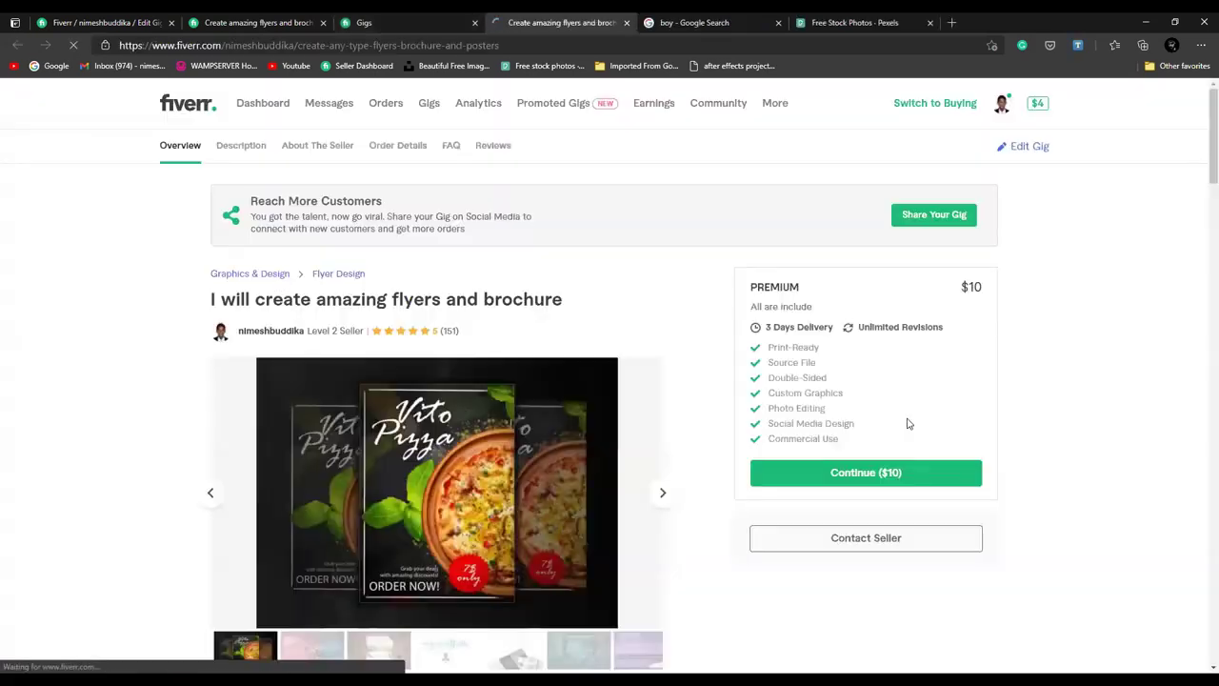
{"action": "scroll", "coordinate": [542, 352], "scroll_direction": "down", "scroll_amount": 1}
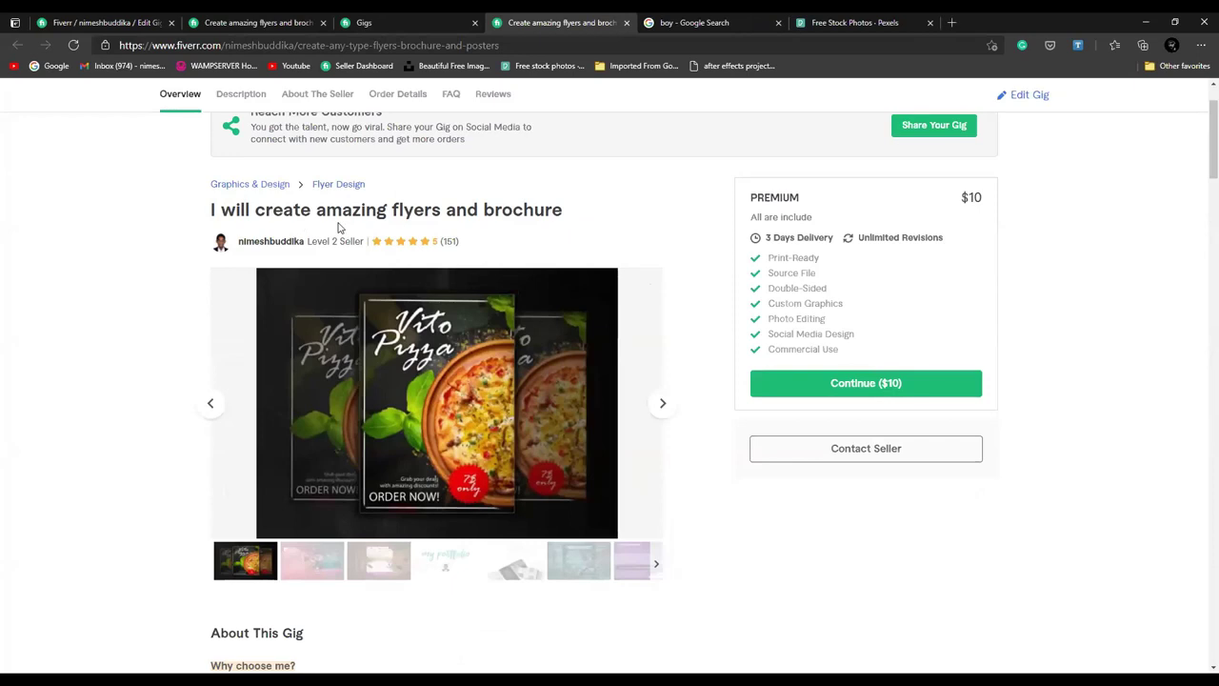
{"action": "scroll", "coordinate": [376, 252], "scroll_direction": "down", "scroll_amount": 1}
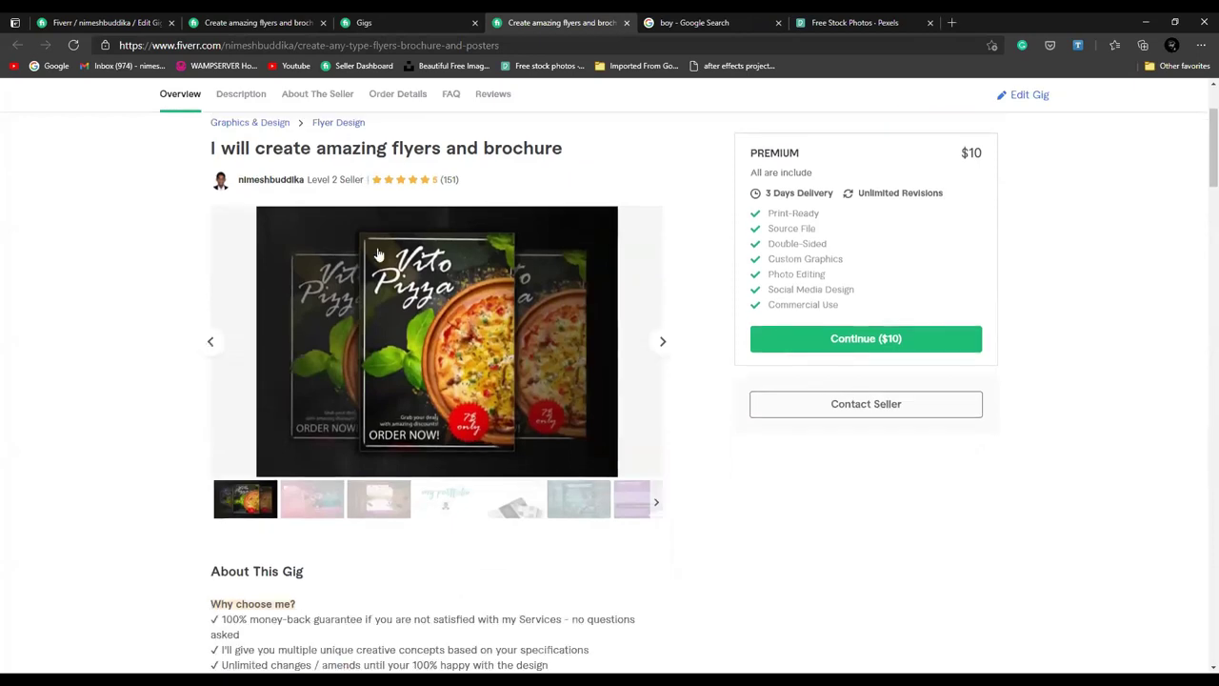
{"action": "scroll", "coordinate": [369, 303], "scroll_direction": "up", "scroll_amount": 1}
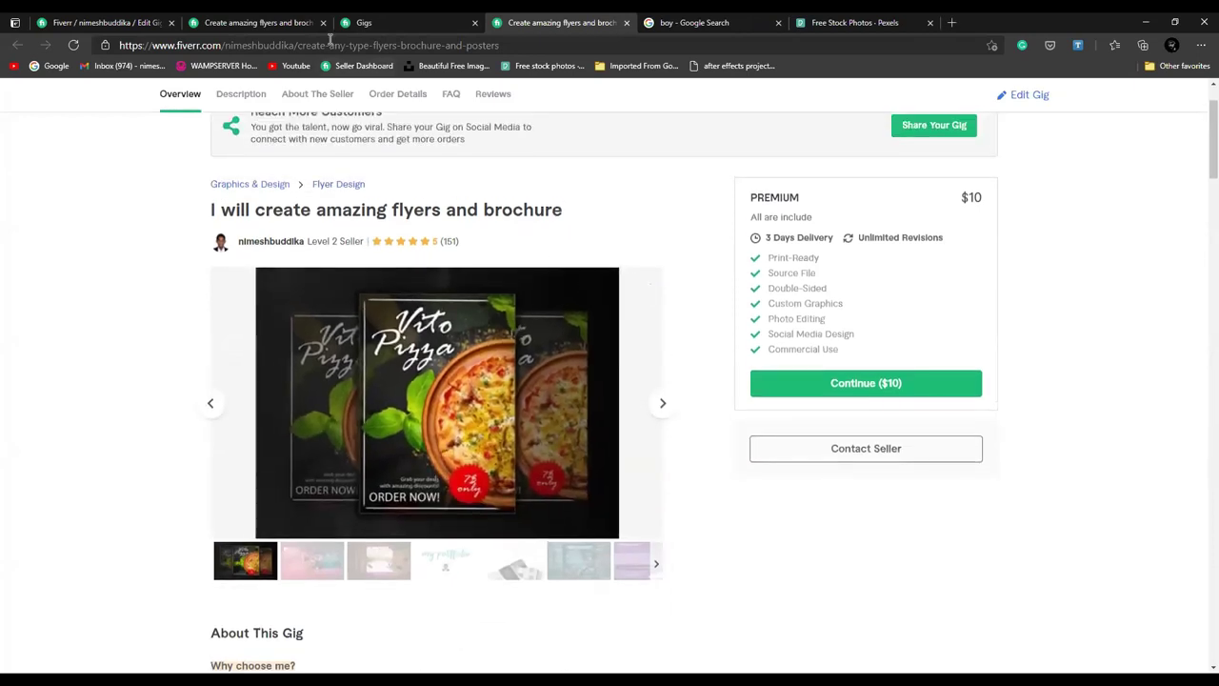
Step: Check the new gig's uploaded images, then leaf through the first three gallery samples of the existing flyers and brochure gig
{"action": "left_click", "coordinate": [402, 21]}
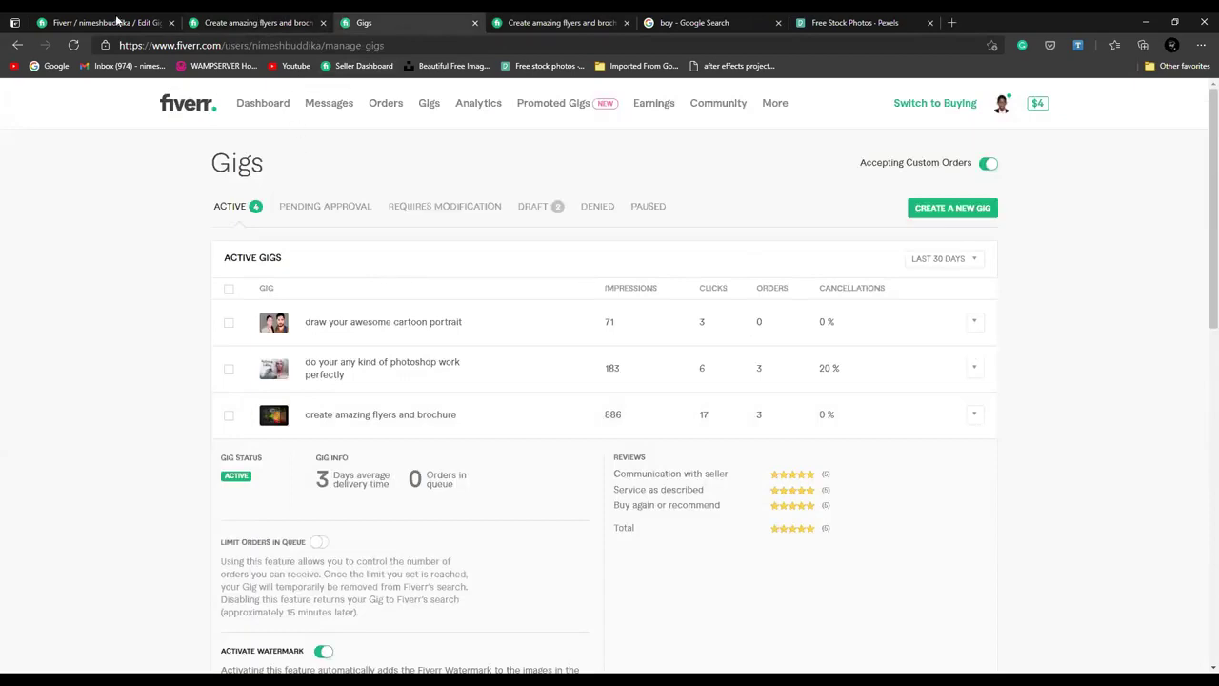
{"action": "key", "text": "ctrl+1"}
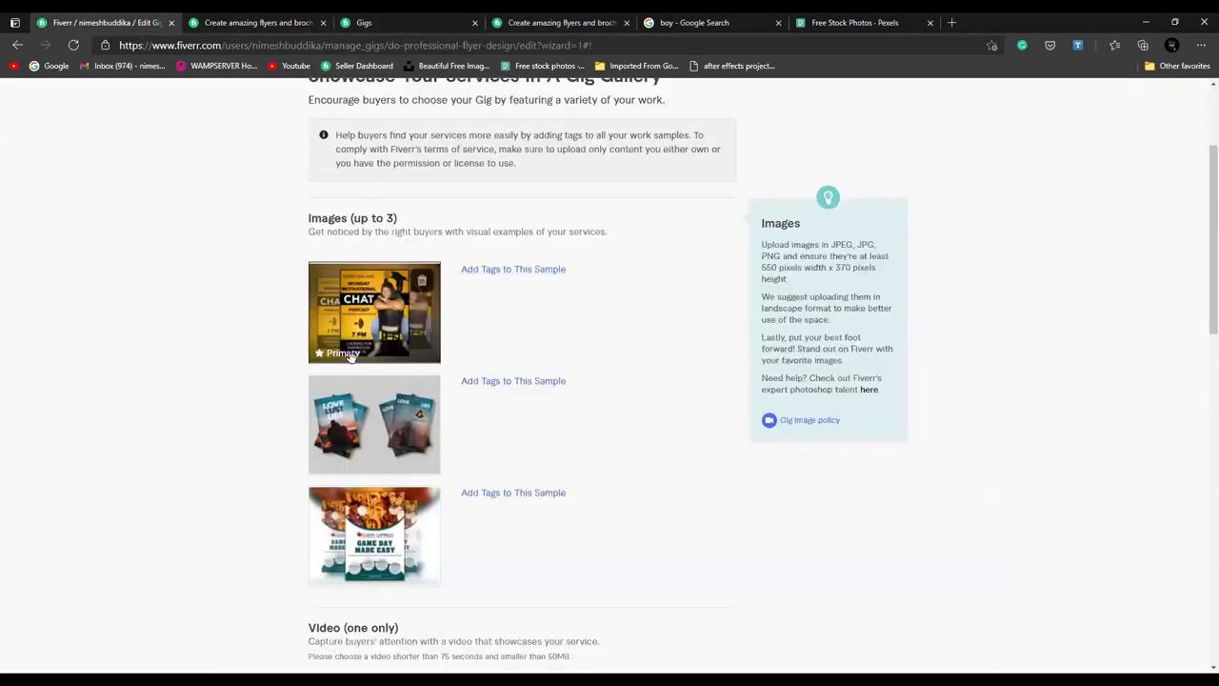
{"action": "left_click", "coordinate": [377, 21]}
{"action": "left_click", "coordinate": [293, 23]}
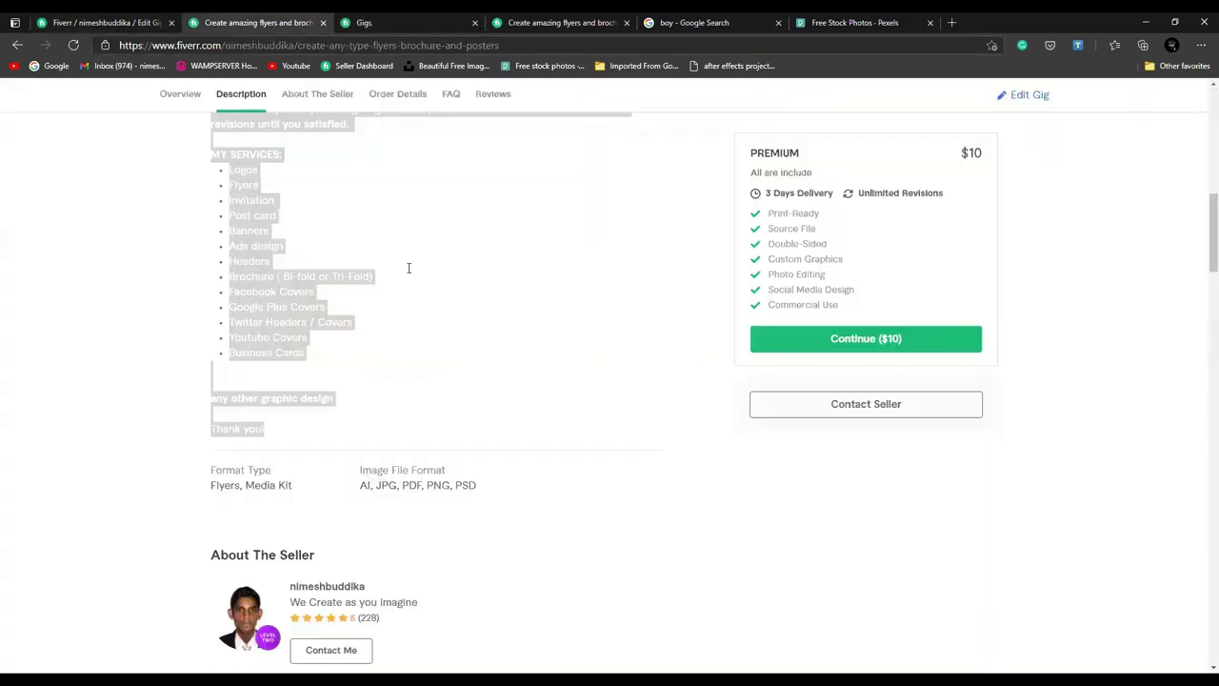
{"action": "scroll", "coordinate": [412, 268], "scroll_direction": "up", "scroll_amount": 1}
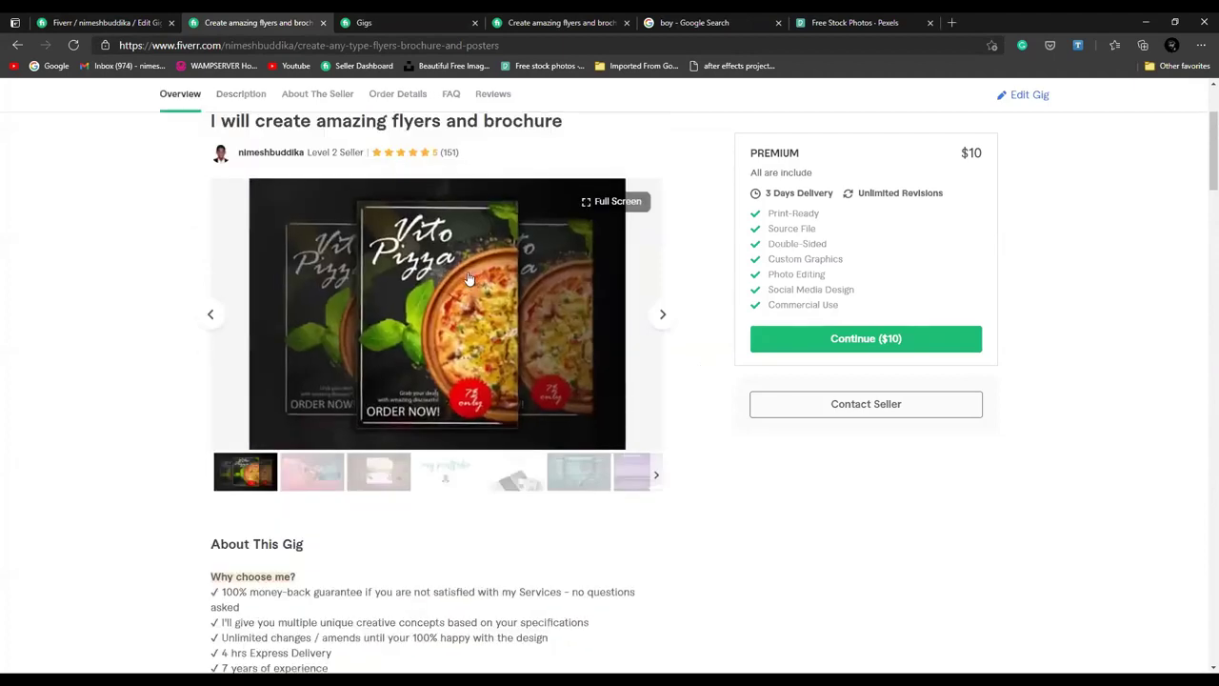
{"action": "left_click", "coordinate": [665, 318]}
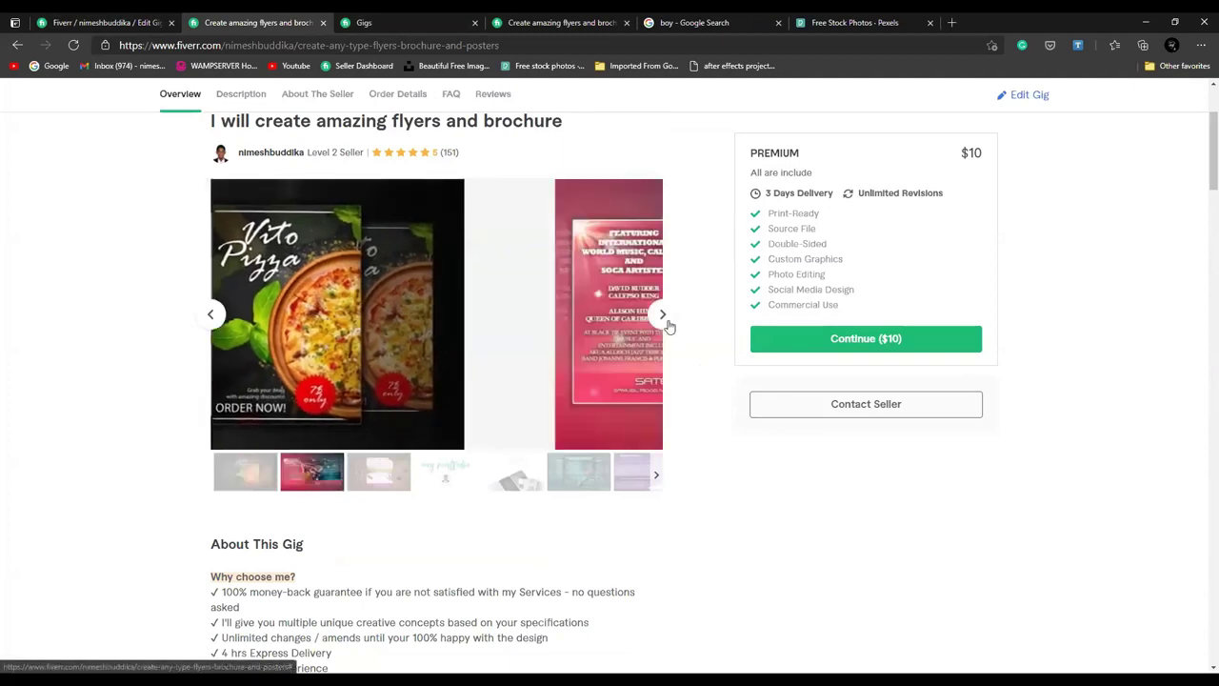
{"action": "left_click", "coordinate": [667, 322]}
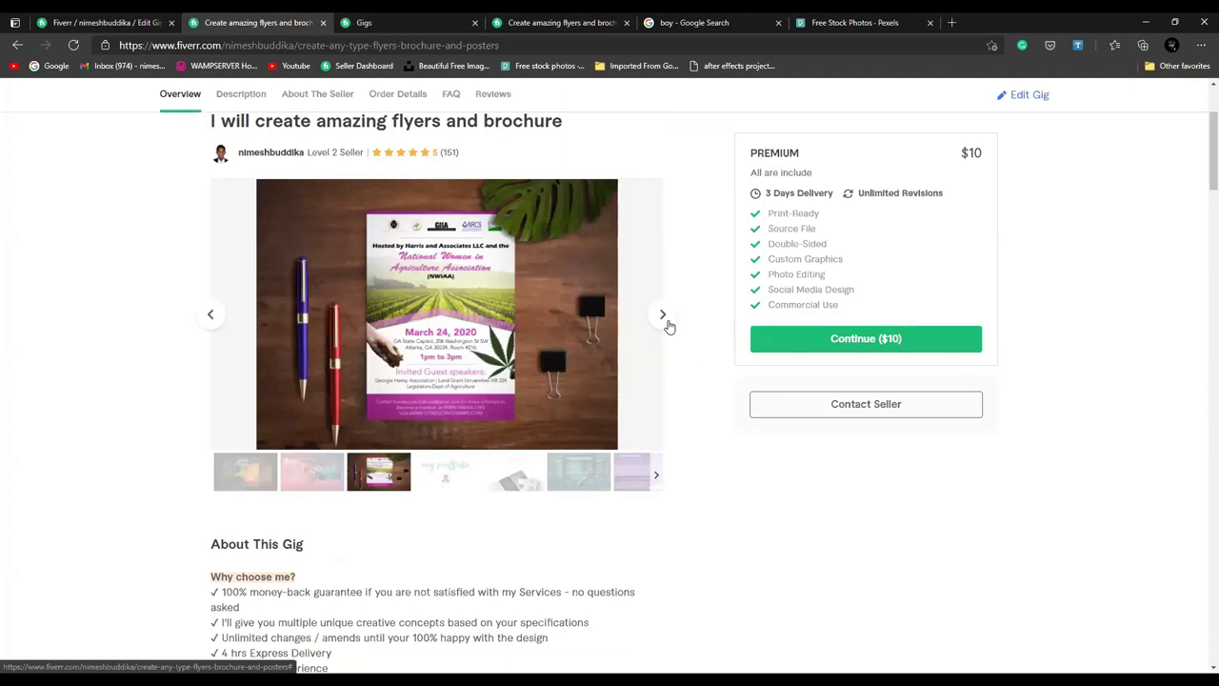
{"action": "left_click", "coordinate": [213, 317]}
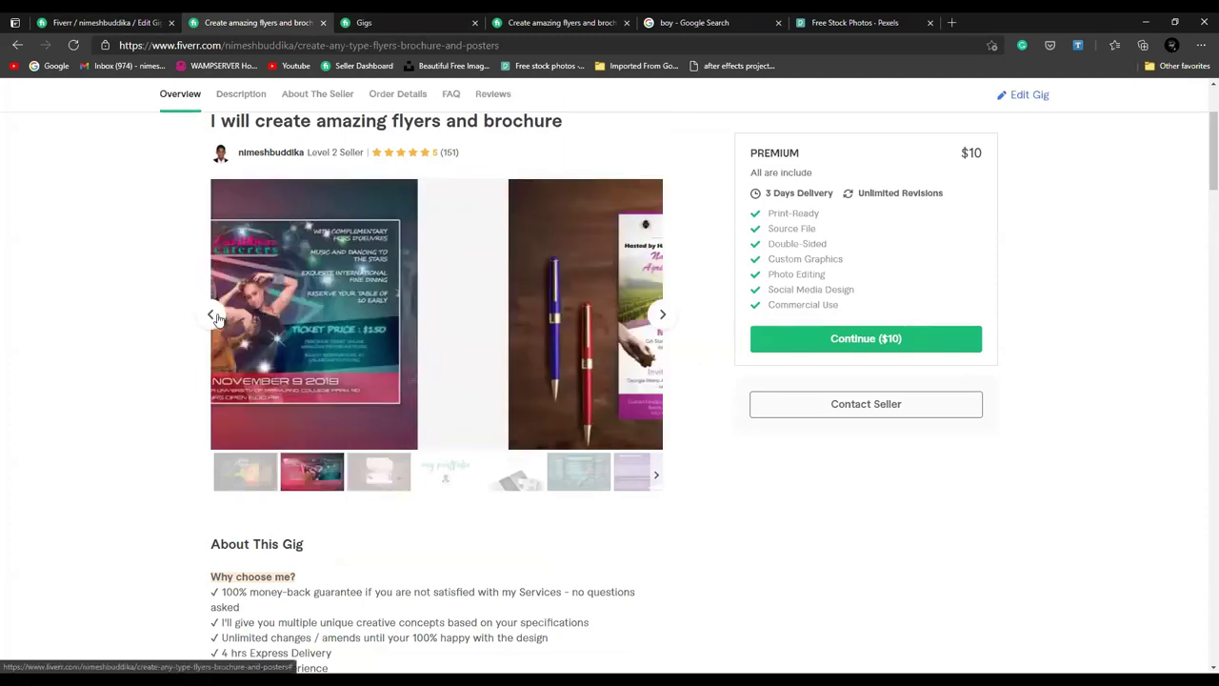
{"action": "left_click", "coordinate": [216, 317]}
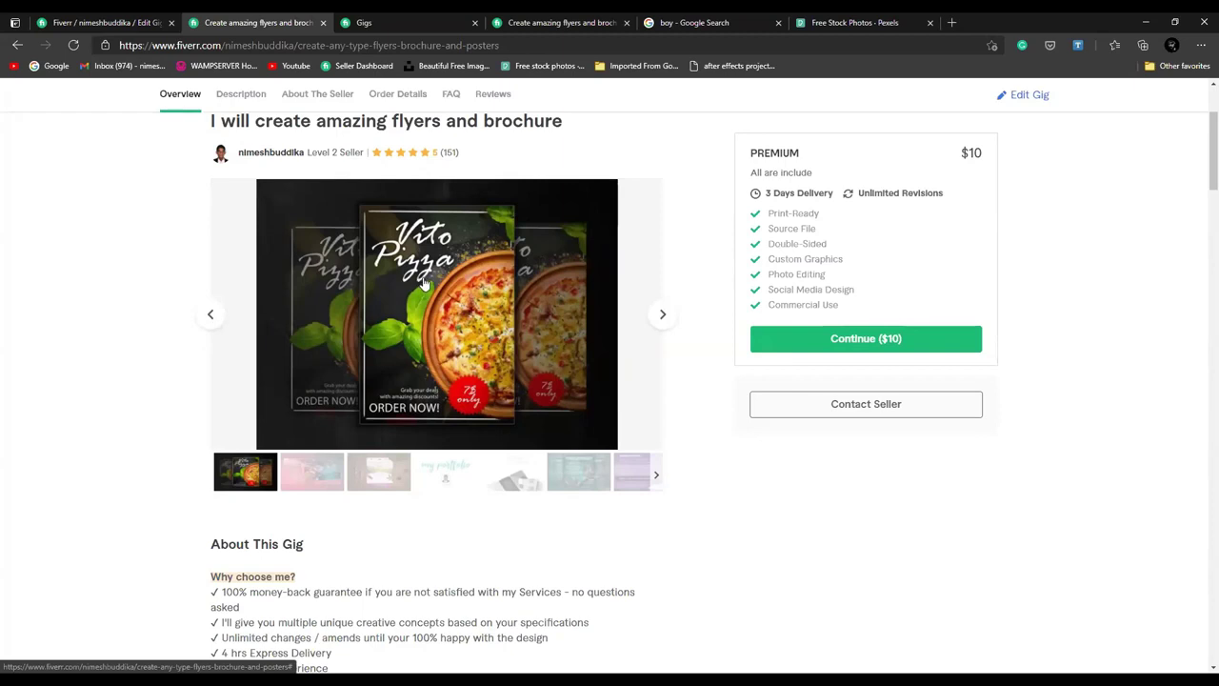
{"action": "mouse_move", "coordinate": [424, 284]}
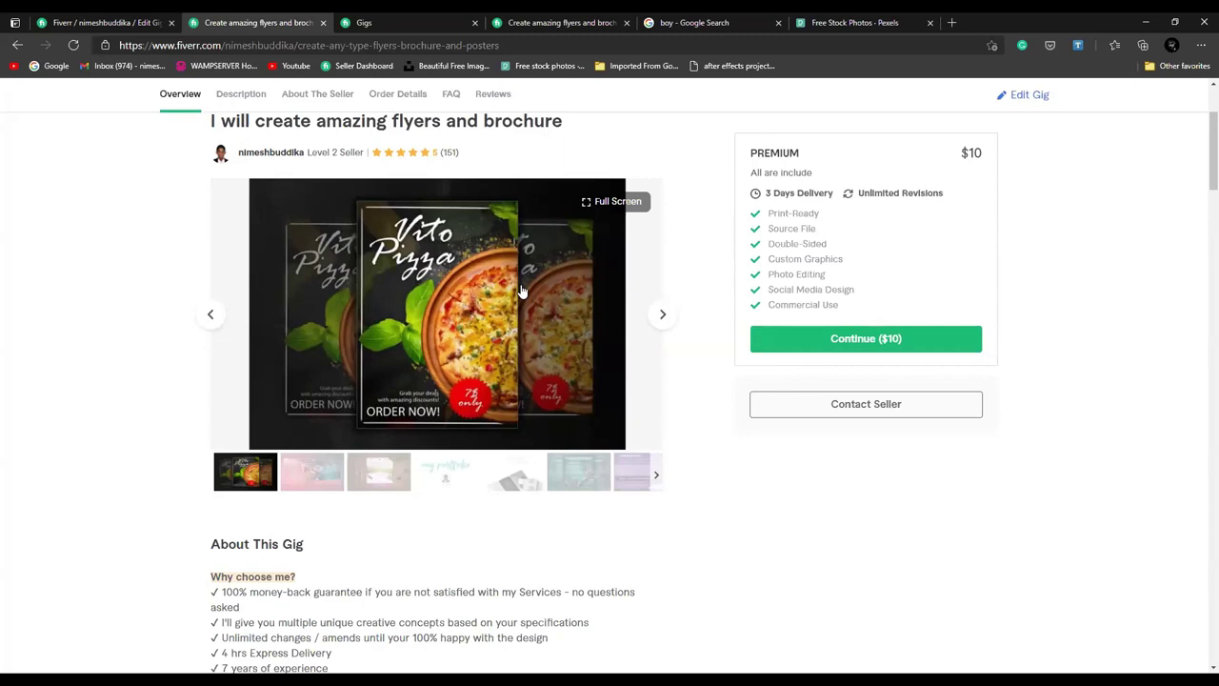
Step: Leaf through the existing gig's gallery to the portfolio PDF, open it enlarged and examine its bio, flyer, logo and business card samples
{"action": "left_click", "coordinate": [664, 318]}
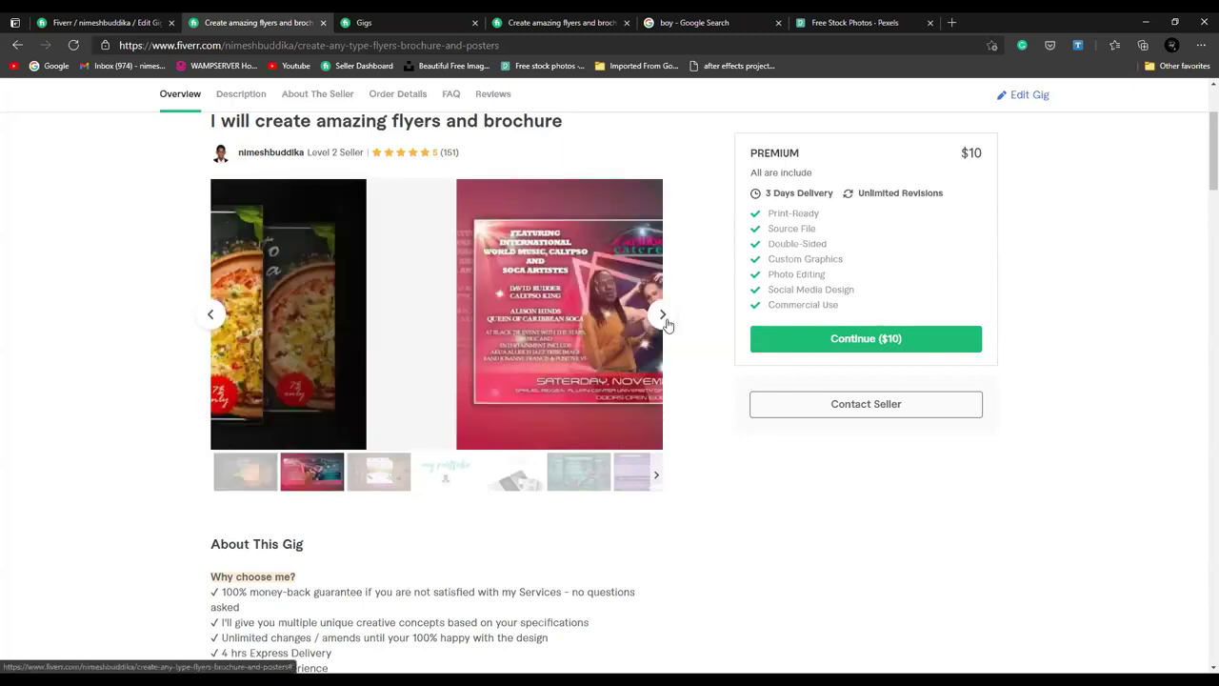
{"action": "left_click", "coordinate": [664, 318]}
{"action": "left_click", "coordinate": [664, 318]}
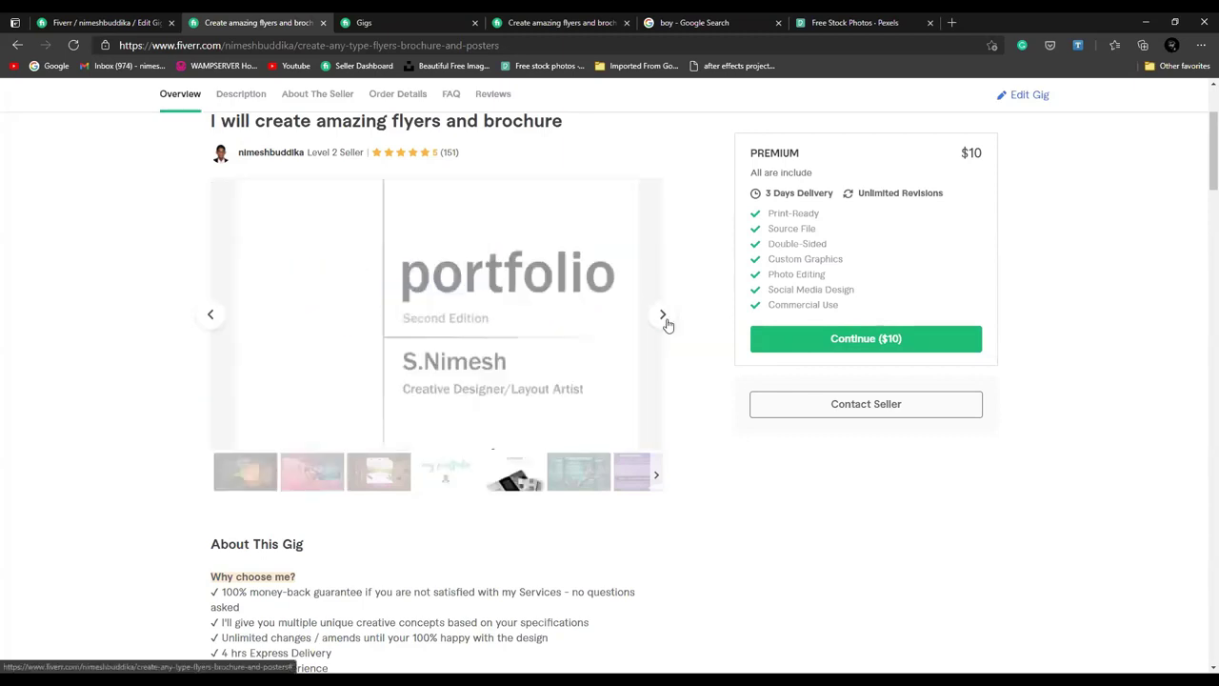
{"action": "left_click", "coordinate": [420, 309]}
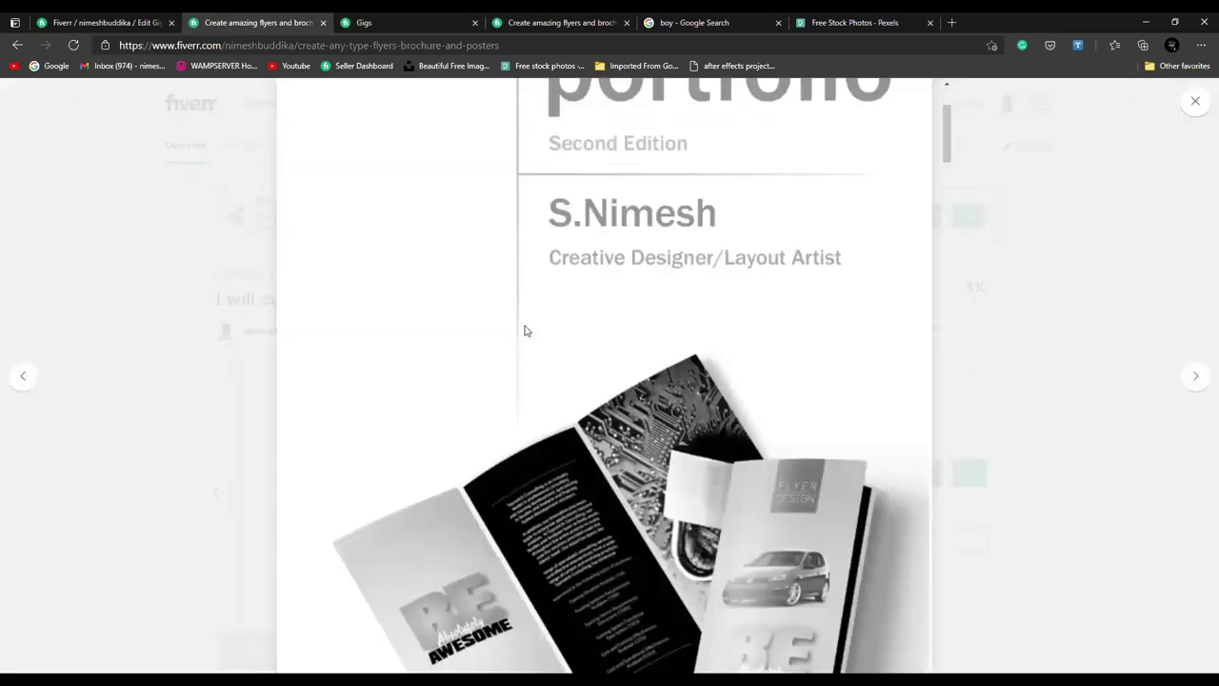
{"action": "scroll", "coordinate": [525, 331], "scroll_direction": "down", "scroll_amount": 5}
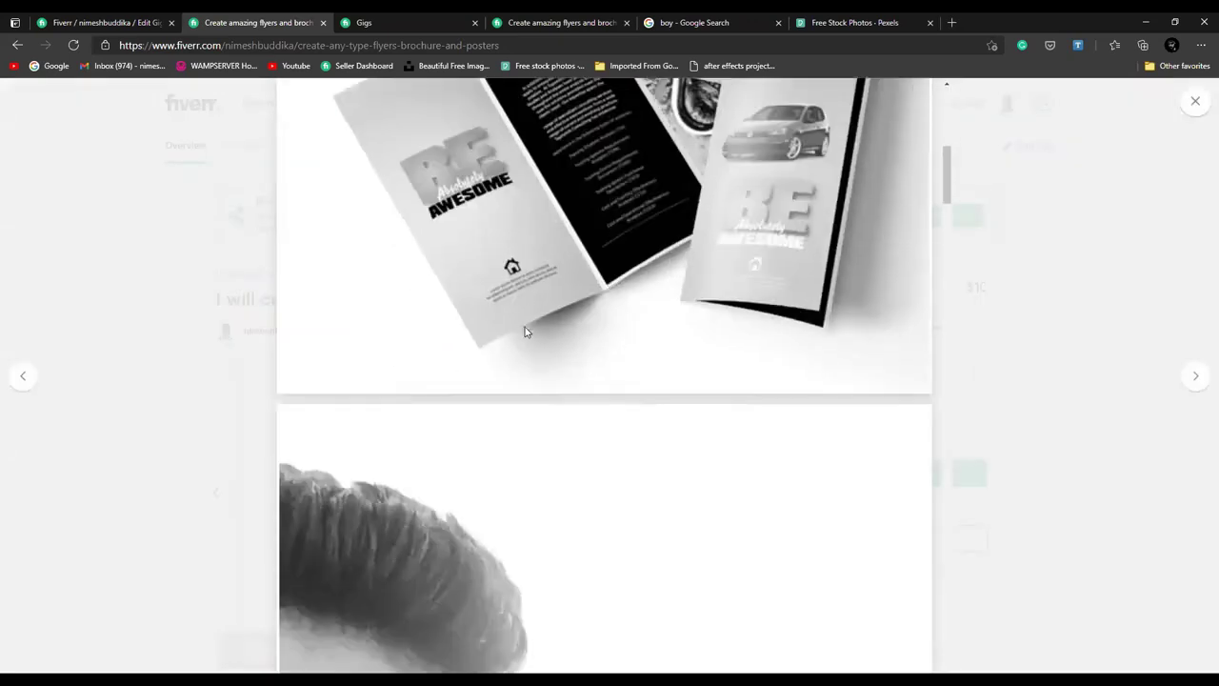
{"action": "scroll", "coordinate": [525, 331], "scroll_direction": "down", "scroll_amount": 5}
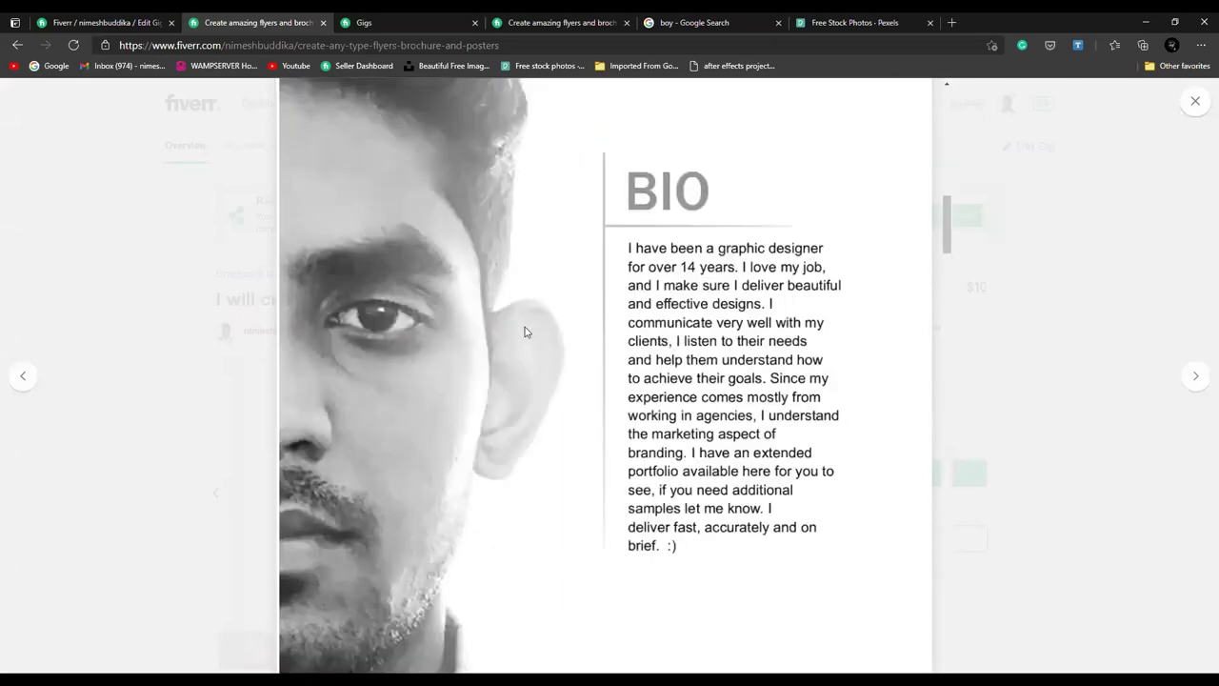
{"action": "scroll", "coordinate": [525, 332], "scroll_direction": "down", "scroll_amount": 8}
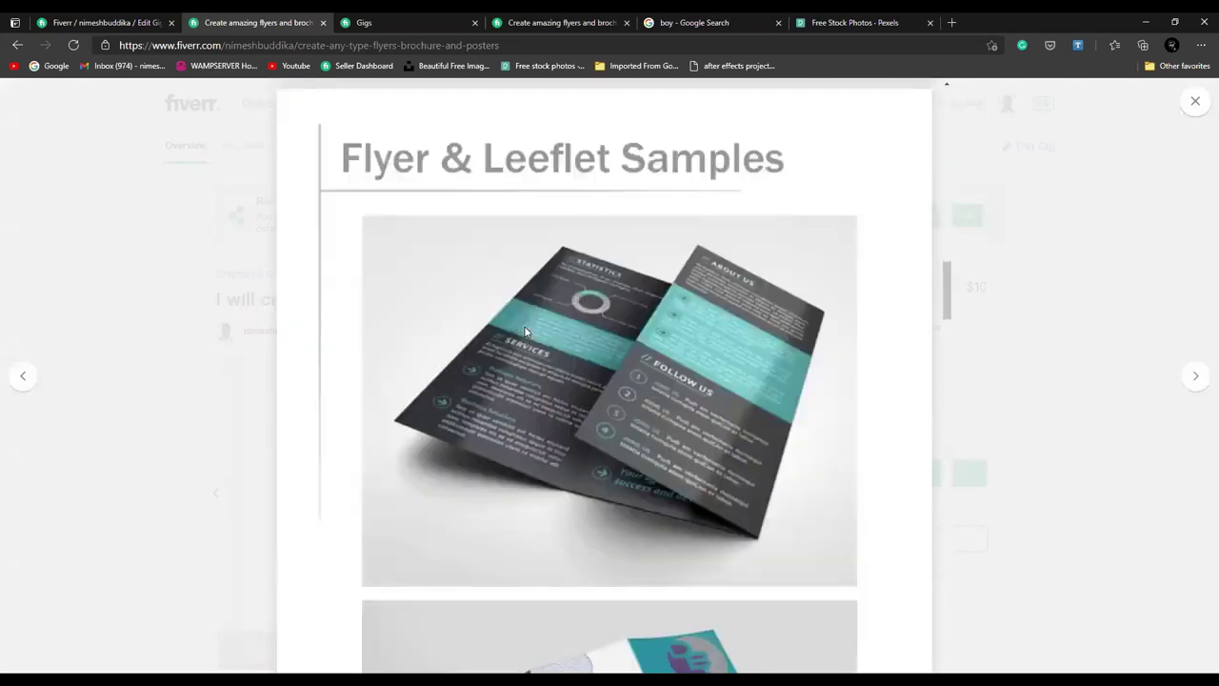
{"action": "scroll", "coordinate": [525, 332], "scroll_direction": "up", "scroll_amount": 2}
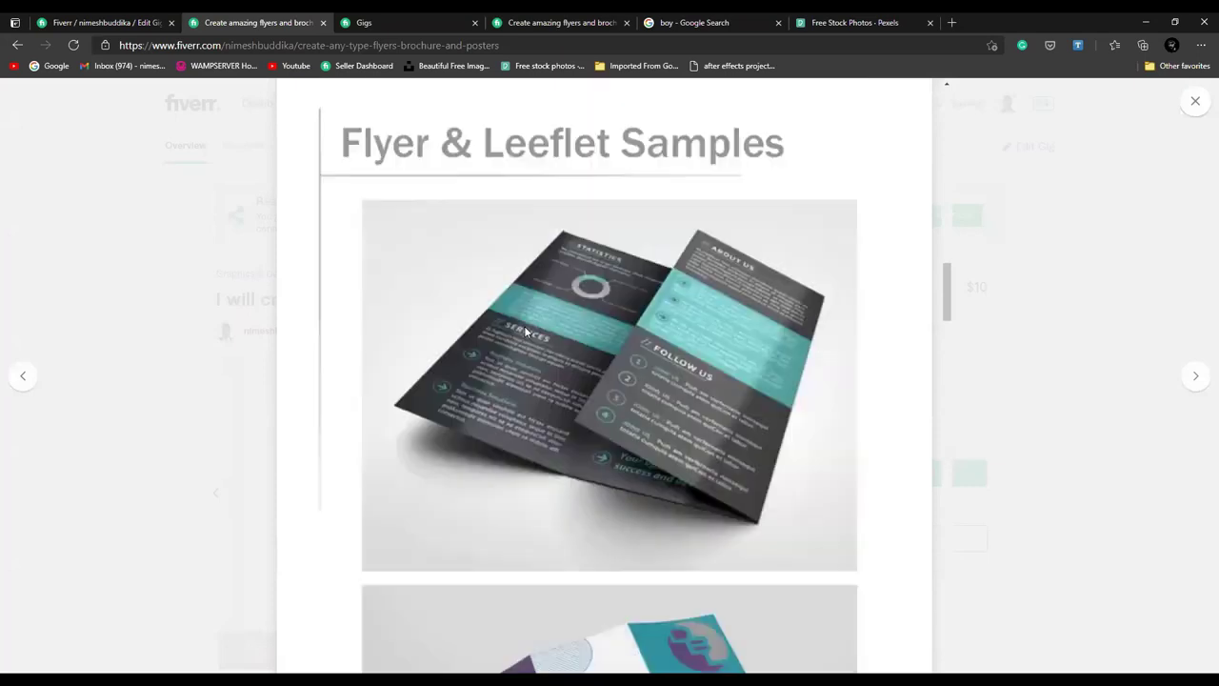
{"action": "scroll", "coordinate": [525, 330], "scroll_direction": "down", "scroll_amount": 10}
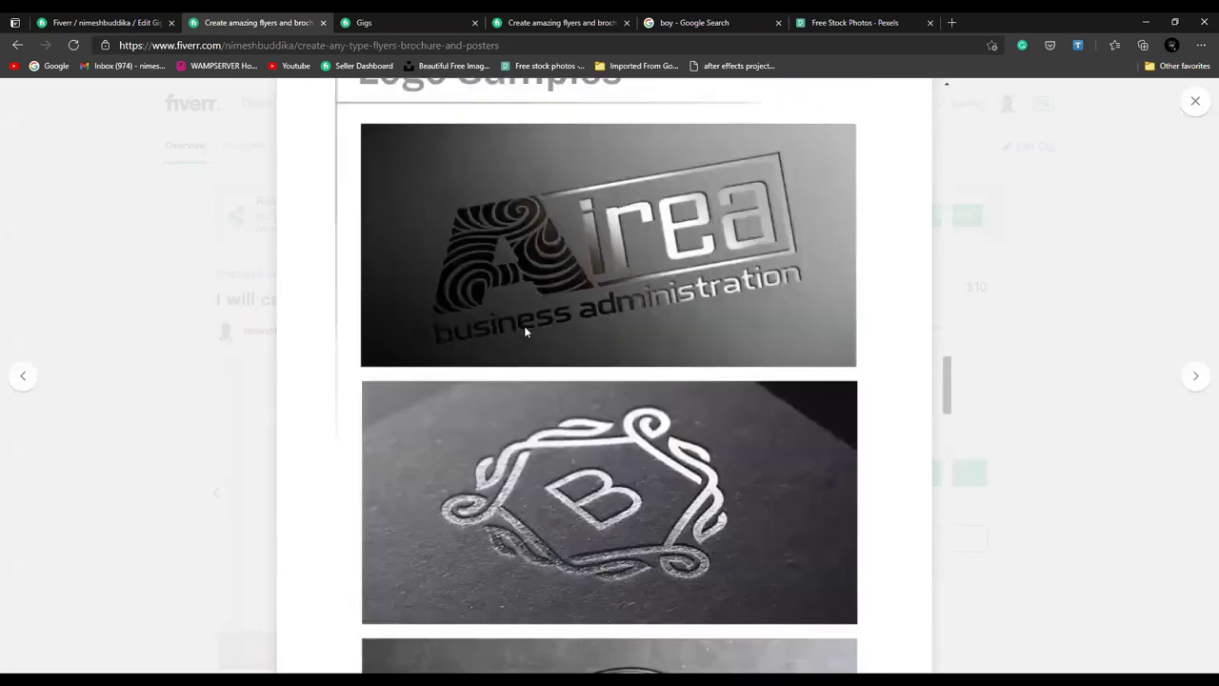
{"action": "scroll", "coordinate": [524, 331], "scroll_direction": "down", "scroll_amount": 10}
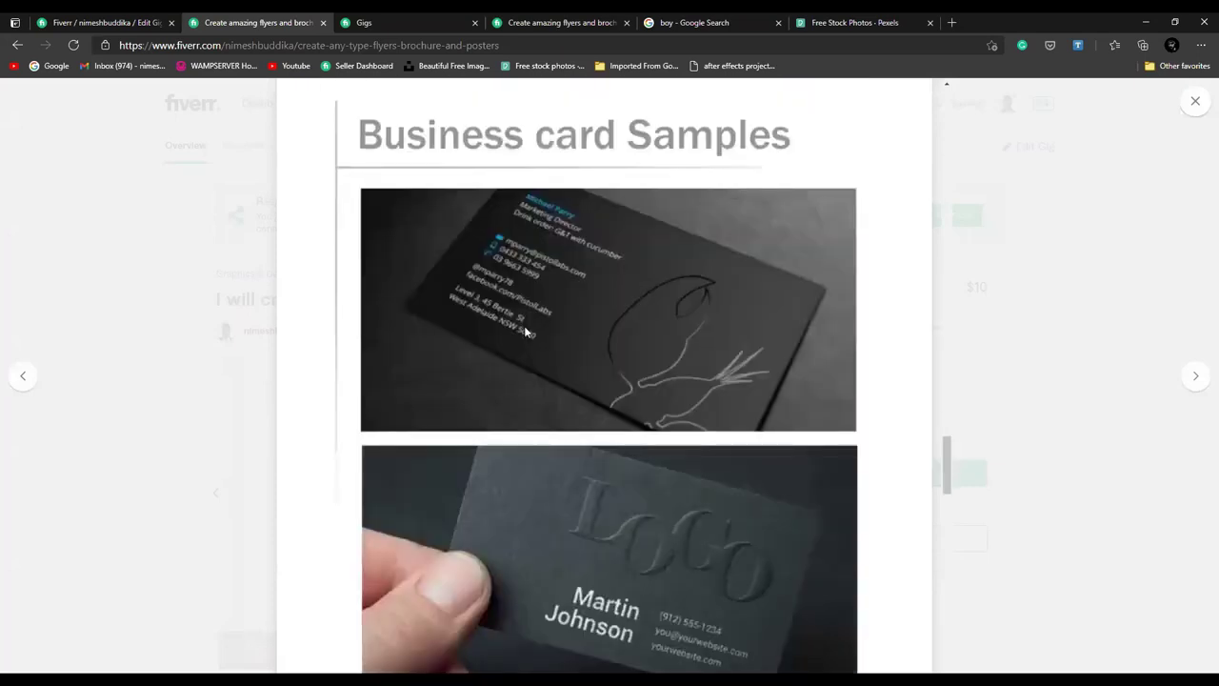
{"action": "scroll", "coordinate": [523, 331], "scroll_direction": "down", "scroll_amount": 10}
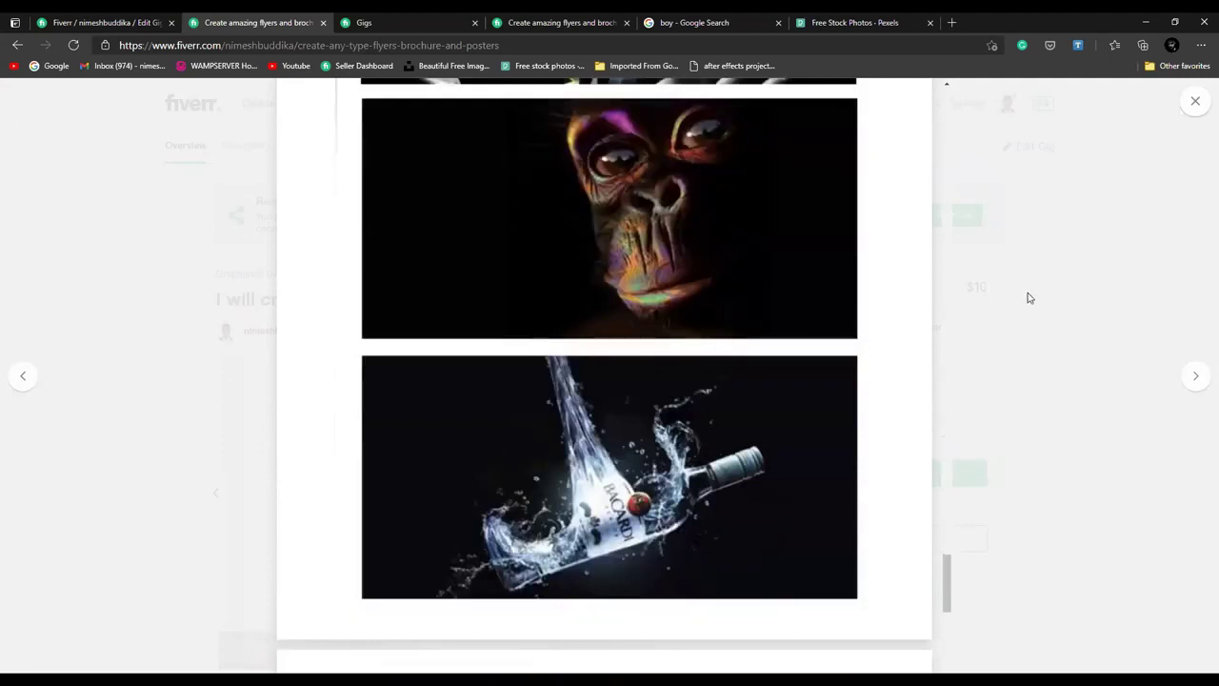
{"action": "left_click", "coordinate": [1028, 292]}
Step: Return to the new flyer design gig's gallery and accept the declaration that the materials are self-created
{"action": "left_click", "coordinate": [140, 20]}
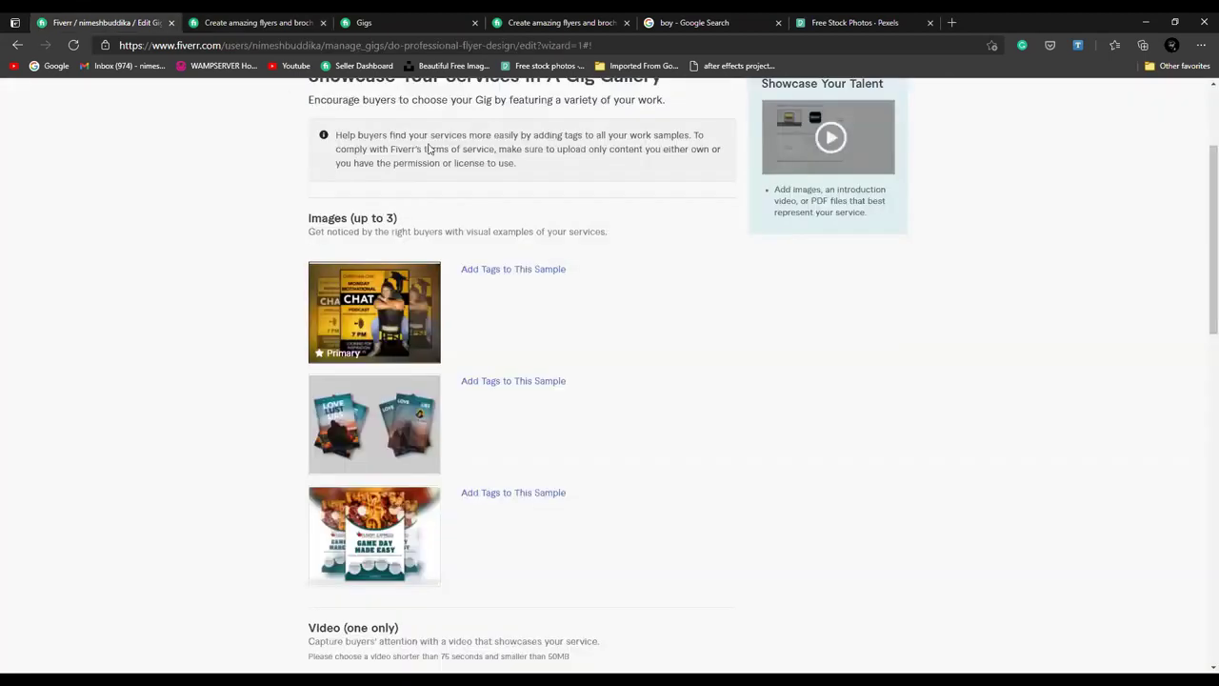
{"action": "scroll", "coordinate": [429, 150], "scroll_direction": "up", "scroll_amount": 2}
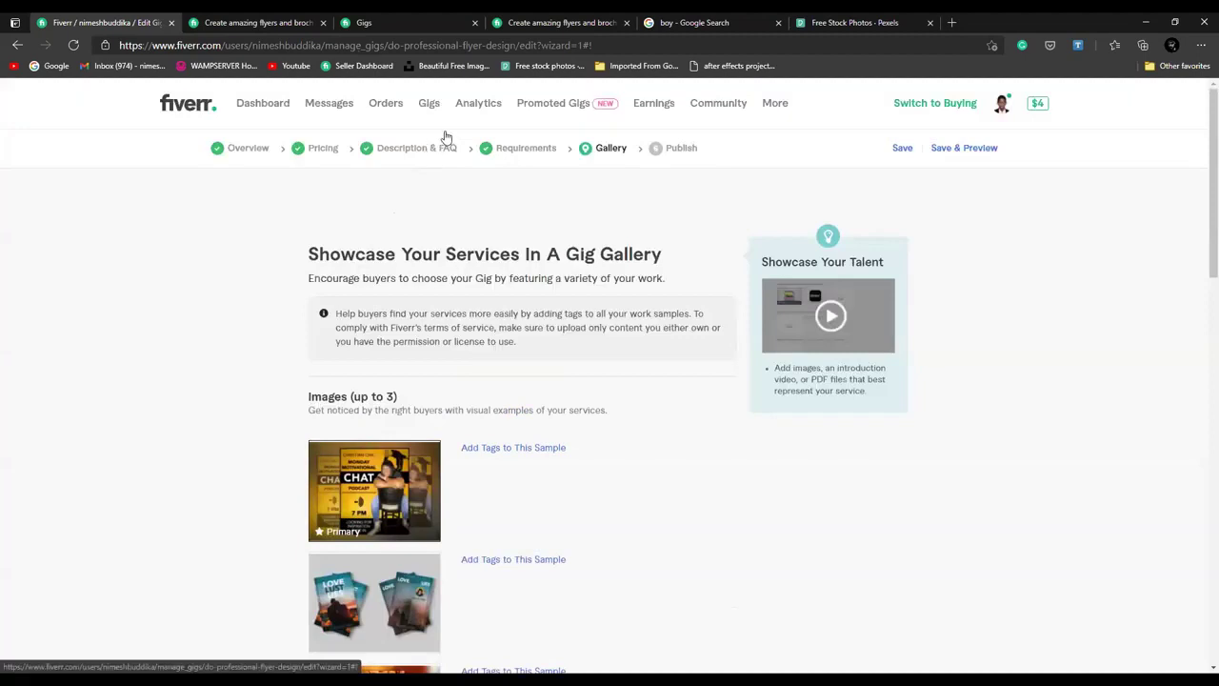
{"action": "scroll", "coordinate": [445, 137], "scroll_direction": "down", "scroll_amount": 2}
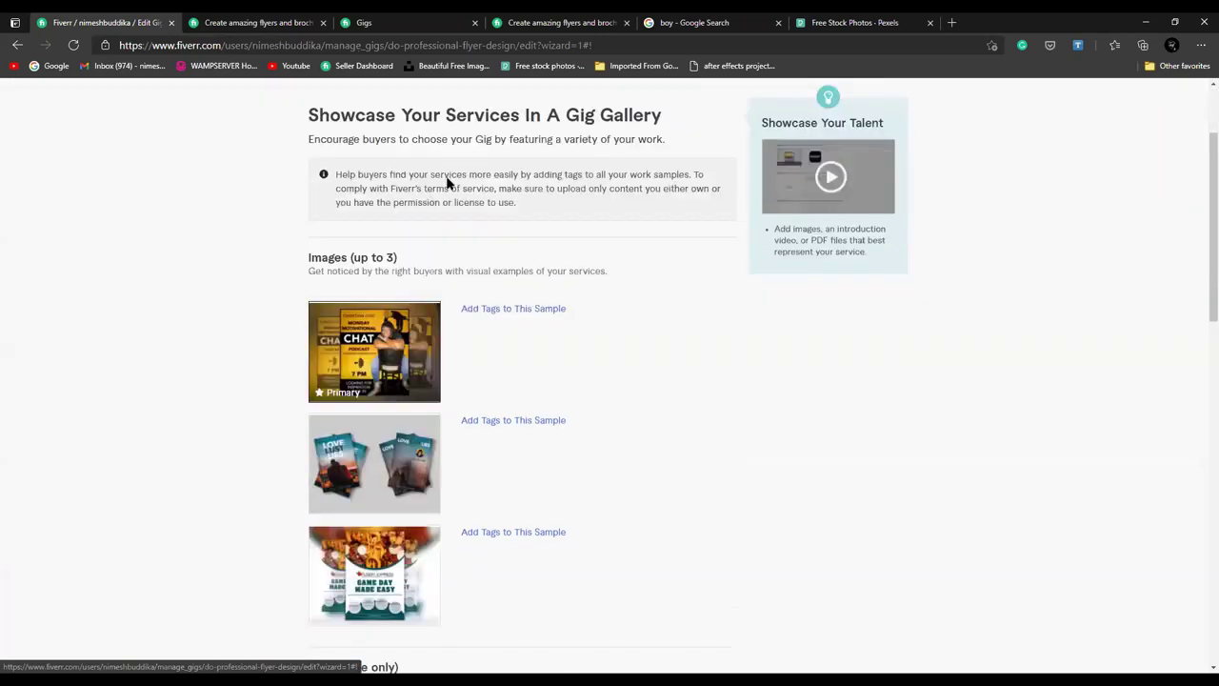
{"action": "scroll", "coordinate": [449, 182], "scroll_direction": "down", "scroll_amount": 5}
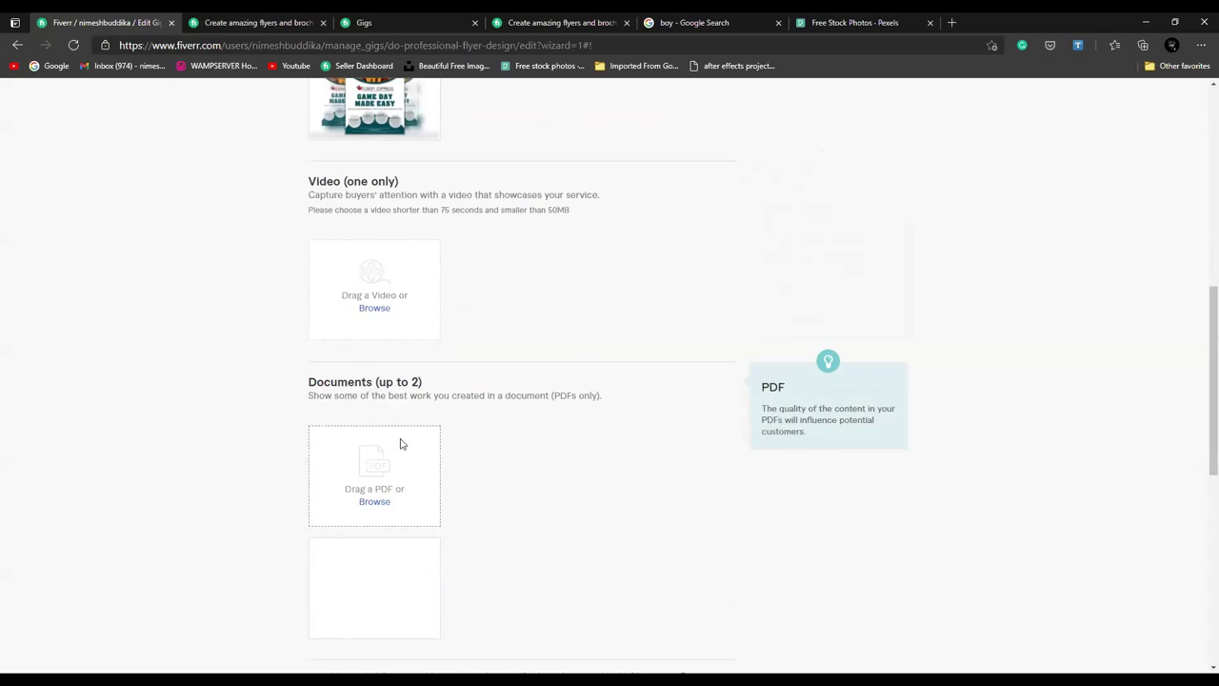
{"action": "scroll", "coordinate": [448, 472], "scroll_direction": "down", "scroll_amount": 3}
{"action": "left_click", "coordinate": [653, 509]}
{"action": "scroll", "coordinate": [652, 510], "scroll_direction": "down", "scroll_amount": 1}
{"action": "left_click", "coordinate": [314, 347]}
{"action": "scroll", "coordinate": [357, 376], "scroll_direction": "up", "scroll_amount": 1}
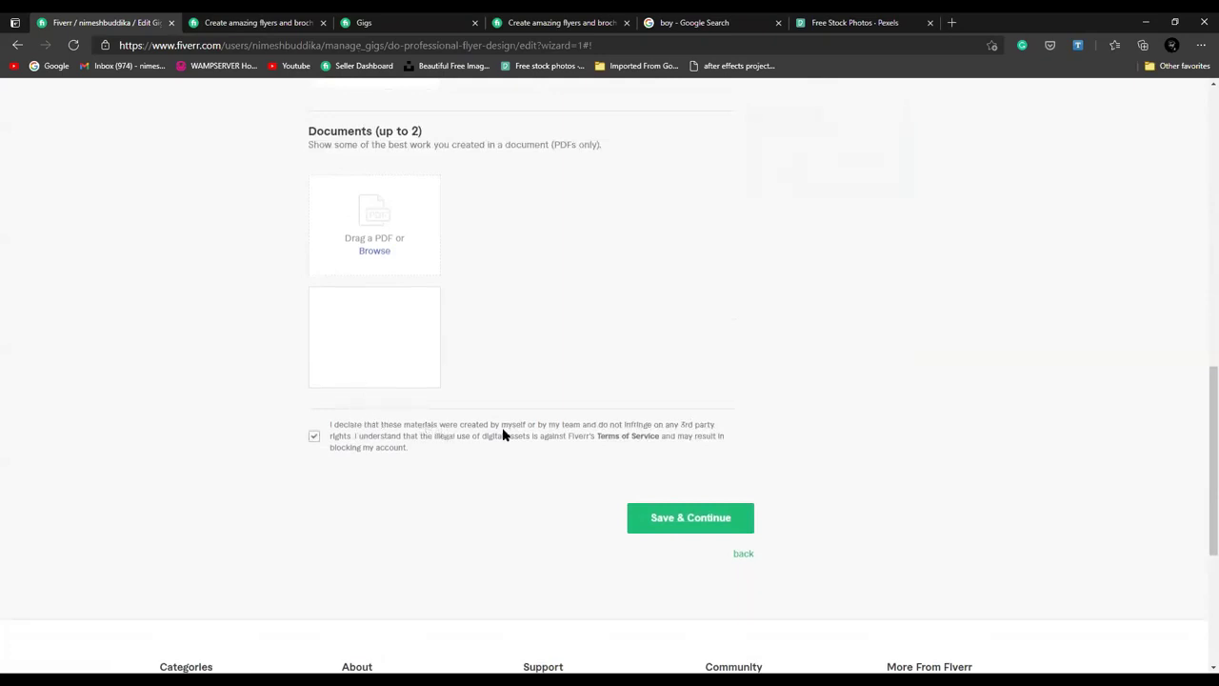
Step: Recheck the three gallery images, save the gallery and publish the new gig
{"action": "scroll", "coordinate": [441, 440], "scroll_direction": "up", "scroll_amount": 8}
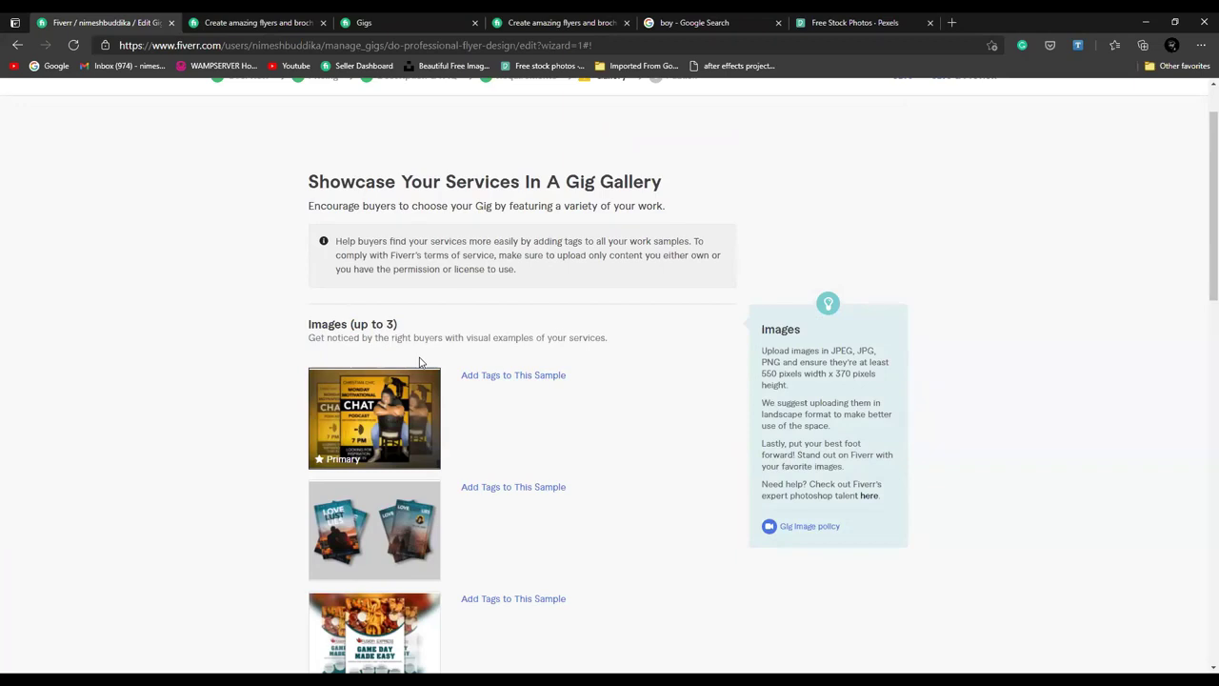
{"action": "scroll", "coordinate": [313, 367], "scroll_direction": "down", "scroll_amount": 2}
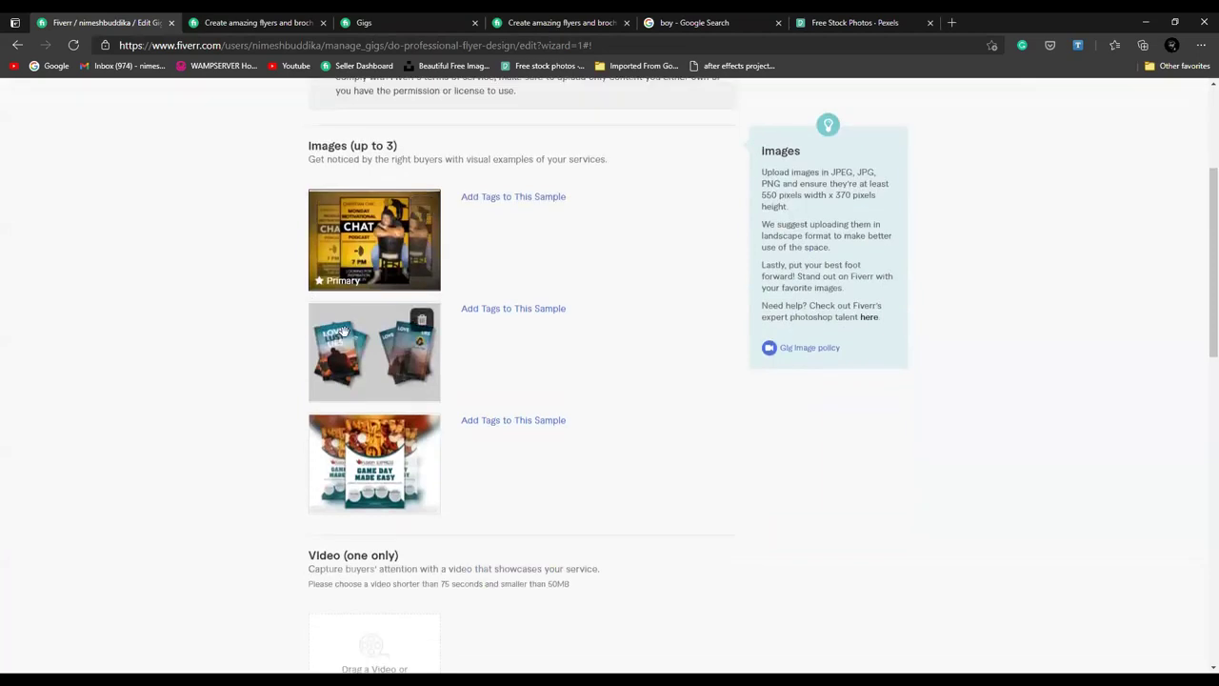
{"action": "scroll", "coordinate": [343, 331], "scroll_direction": "down", "scroll_amount": 2}
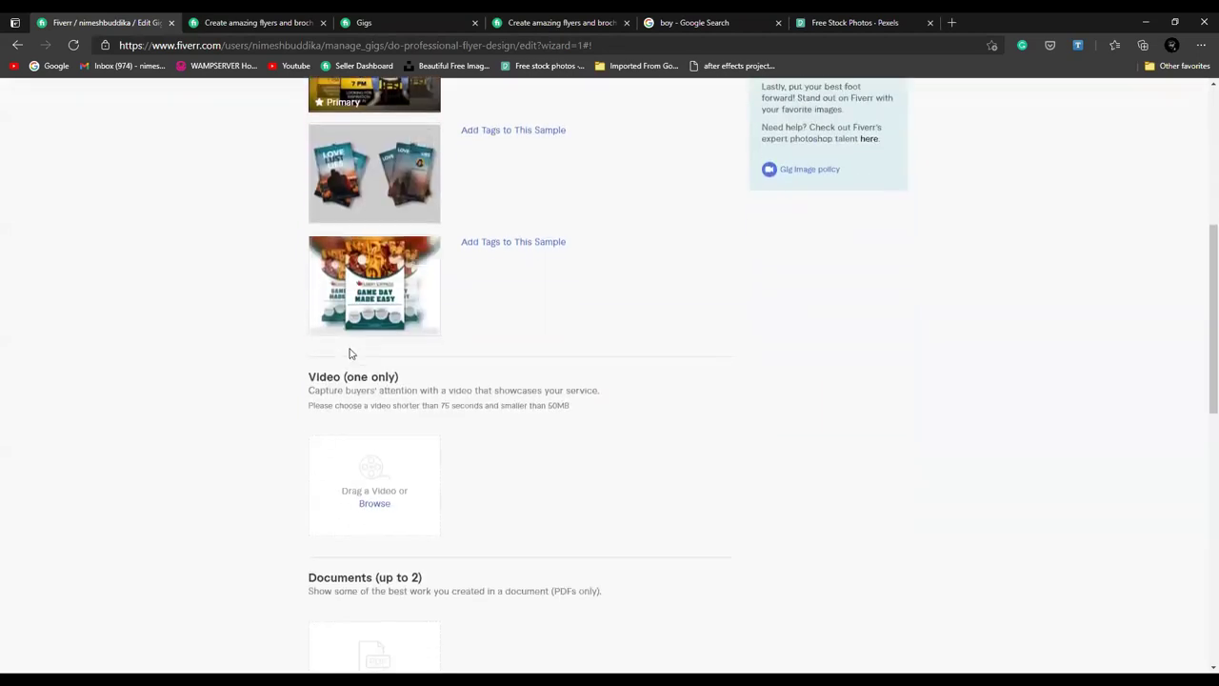
{"action": "scroll", "coordinate": [350, 354], "scroll_direction": "up", "scroll_amount": 2}
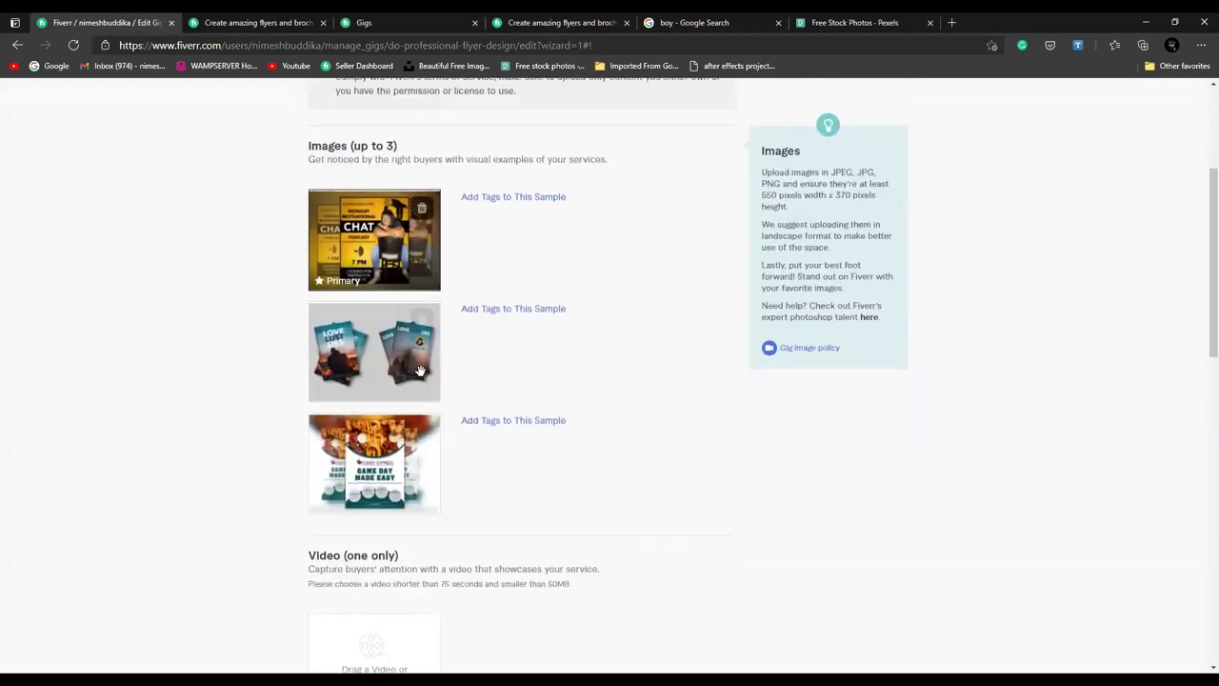
{"action": "scroll", "coordinate": [408, 276], "scroll_direction": "down", "scroll_amount": 8}
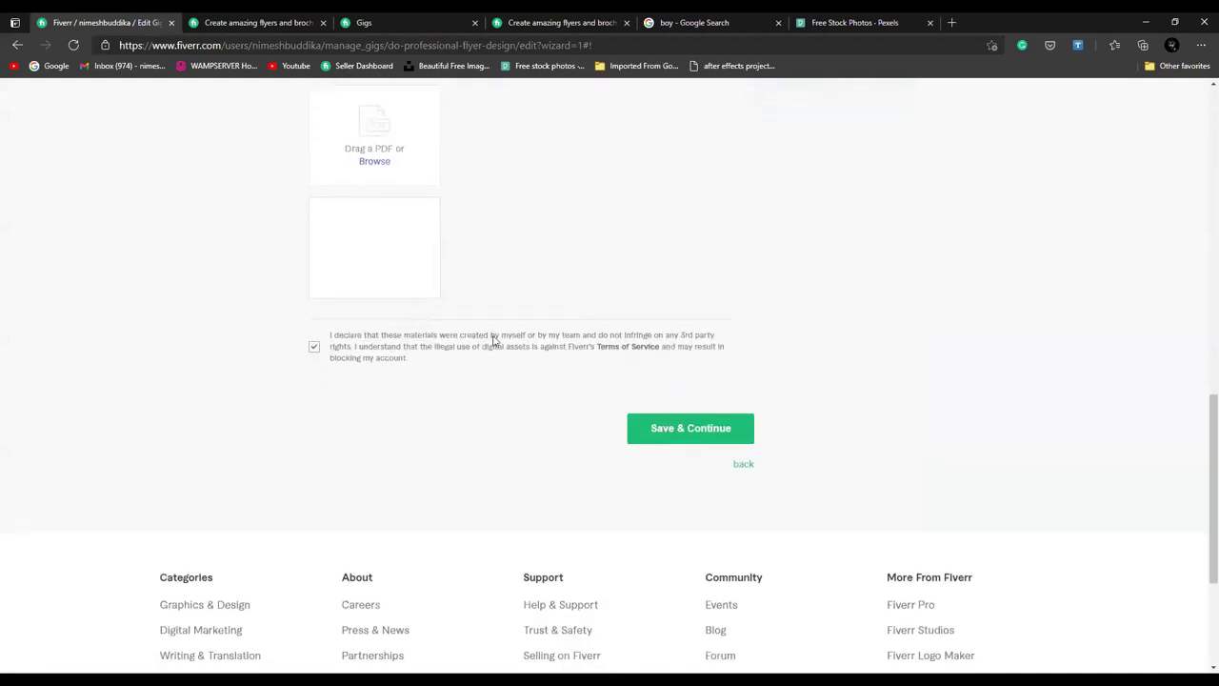
{"action": "left_click", "coordinate": [683, 436]}
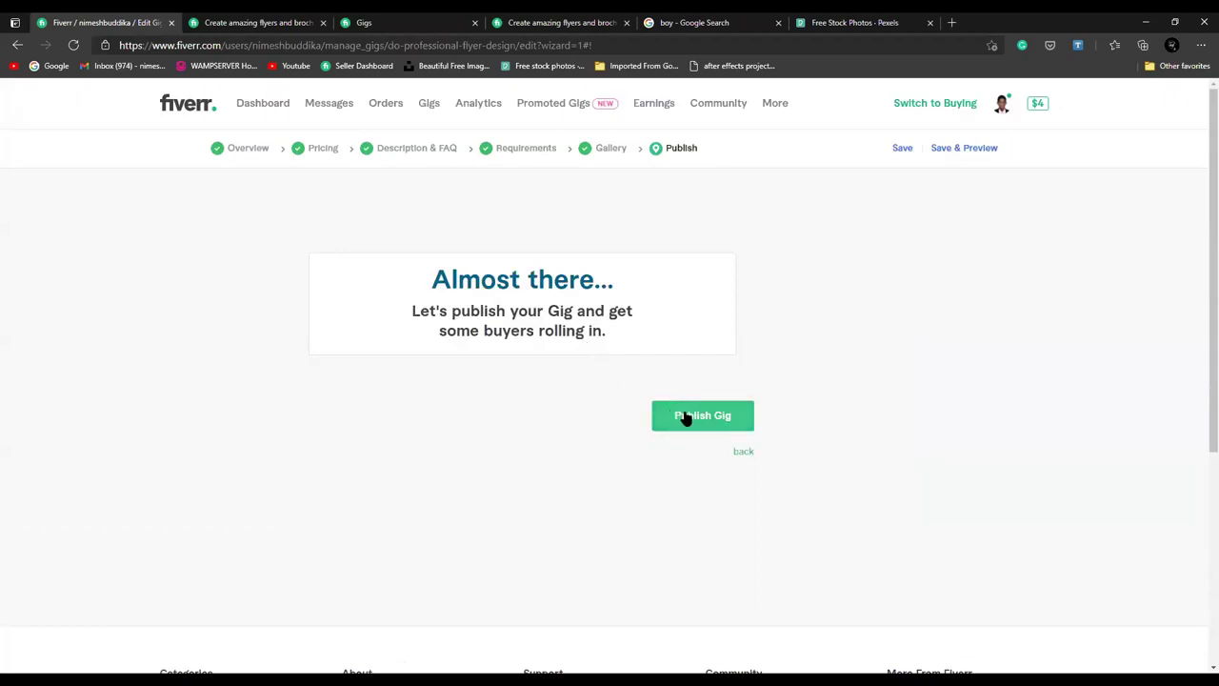
{"action": "left_click", "coordinate": [717, 414]}
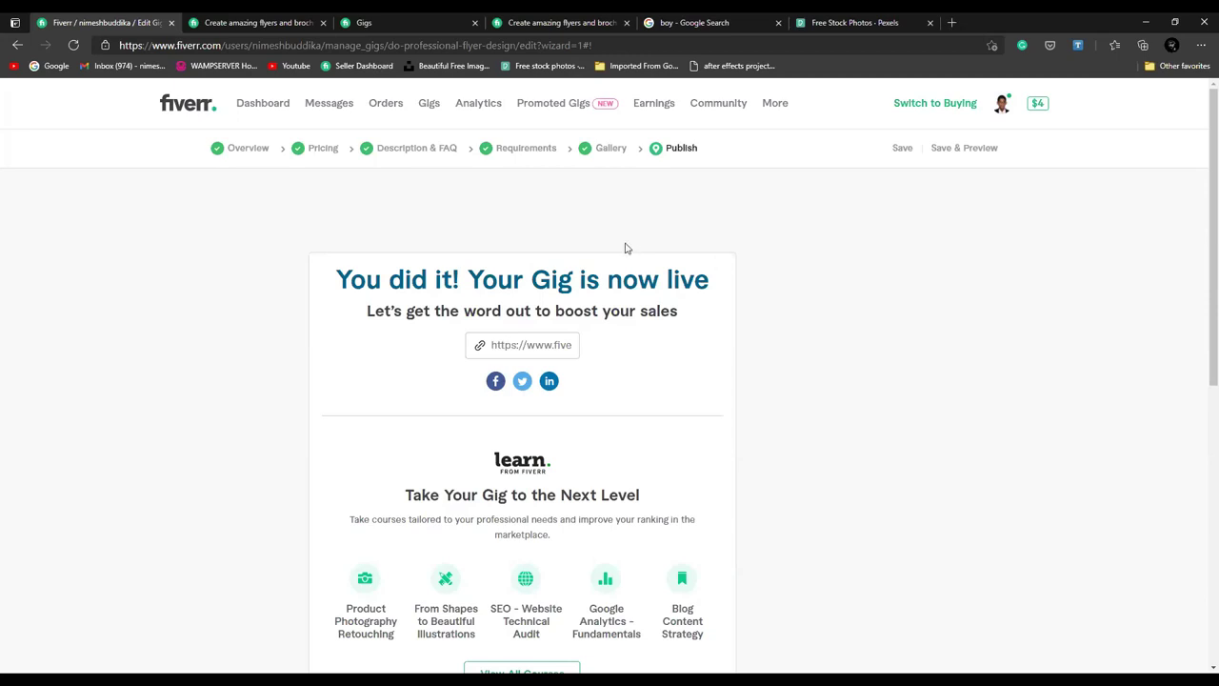
Step: Look over the sharing options and suggested courses for the published gig, and finish to return to the gigs list
{"action": "scroll", "coordinate": [628, 253], "scroll_direction": "down", "scroll_amount": 3}
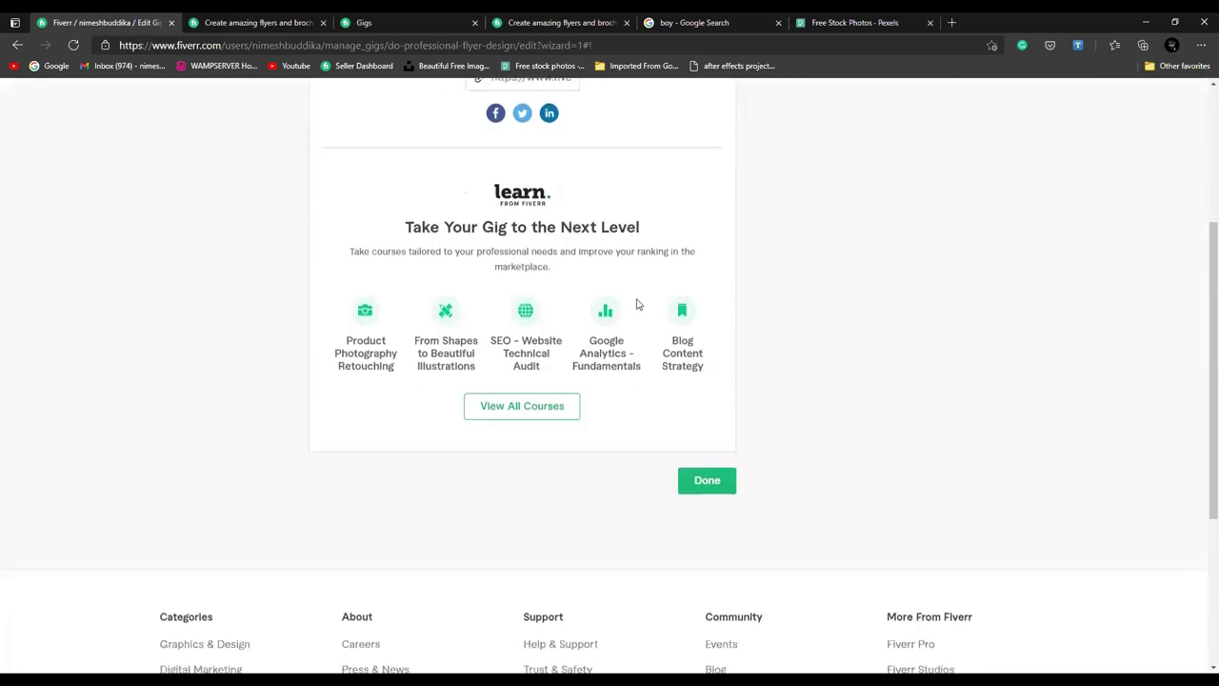
{"action": "scroll", "coordinate": [635, 240], "scroll_direction": "up", "scroll_amount": 3}
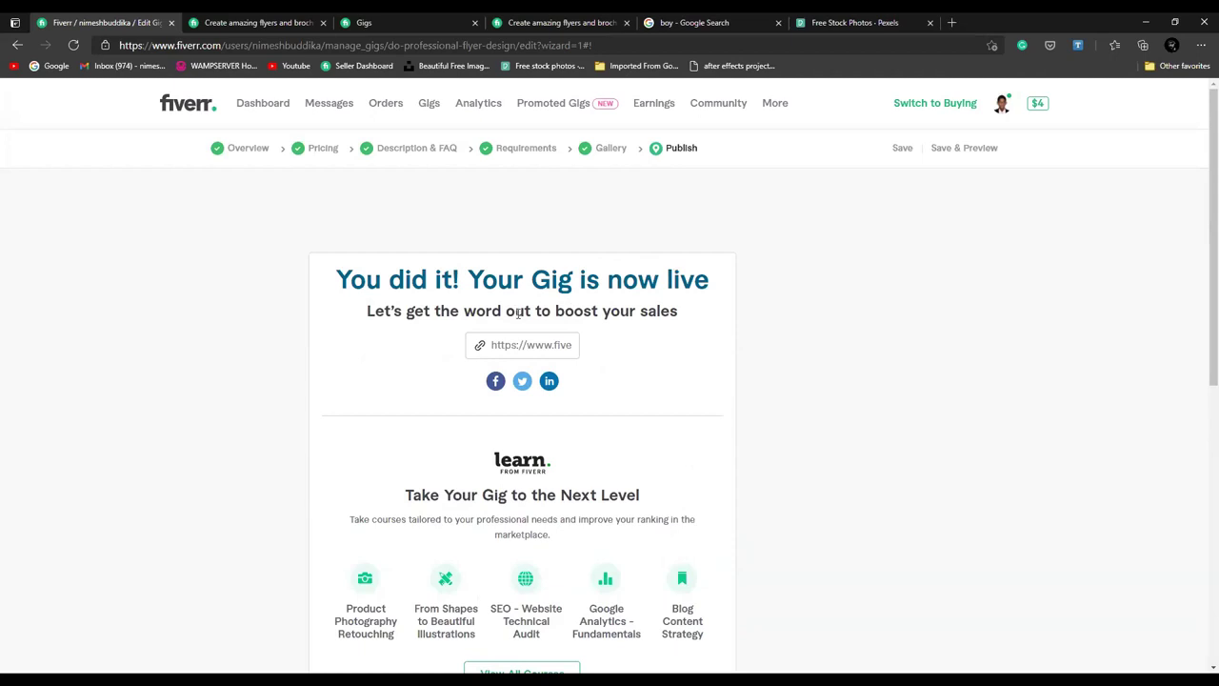
{"action": "scroll", "coordinate": [600, 324], "scroll_direction": "down", "scroll_amount": 4}
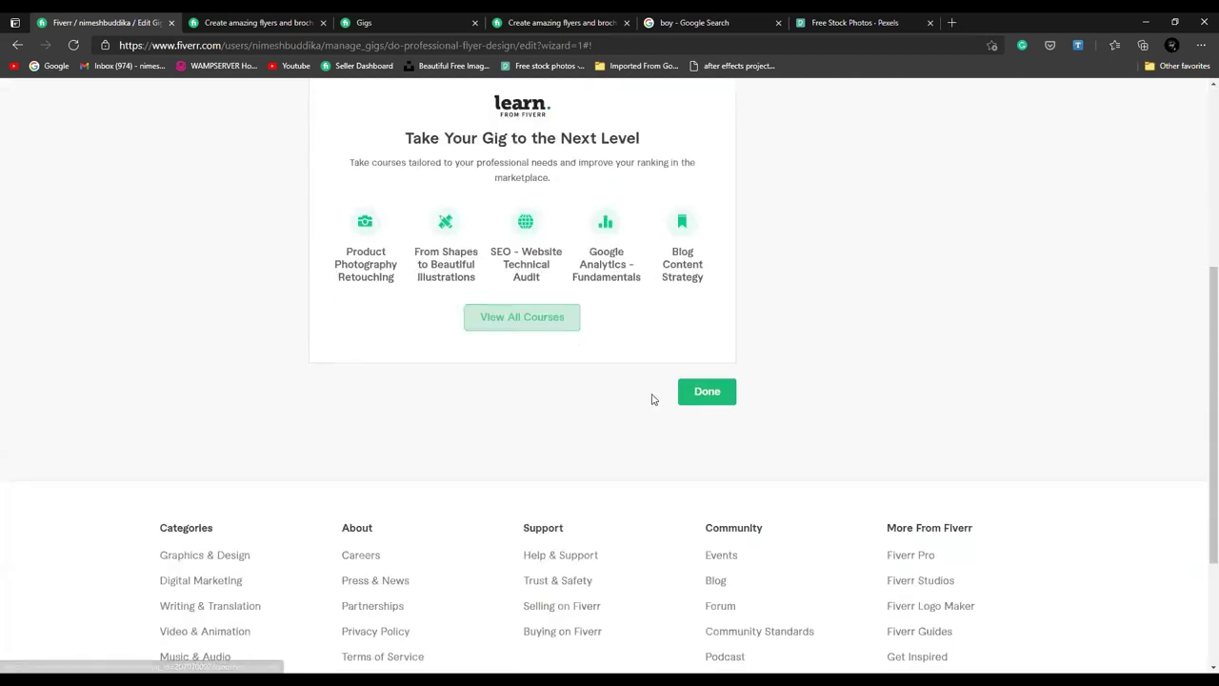
{"action": "left_click", "coordinate": [705, 392]}
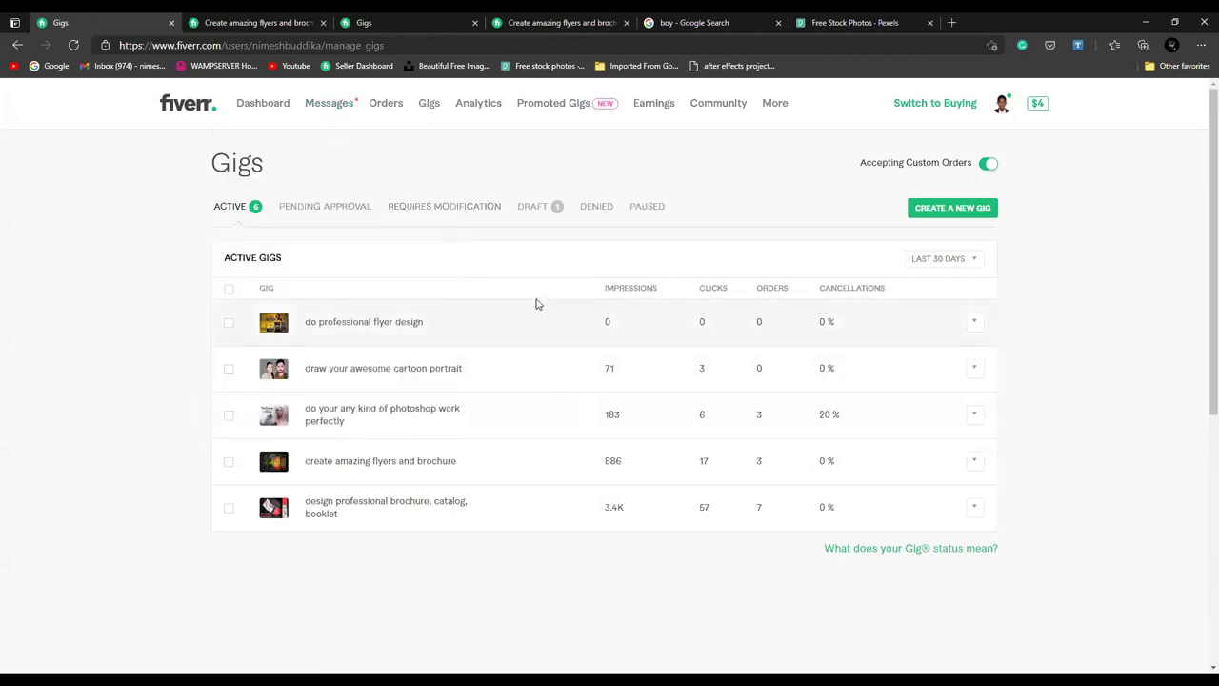
Step: Show the active gigs' statistics for the last 7 days and look over the other available periods
{"action": "mouse_move", "coordinate": [617, 290]}
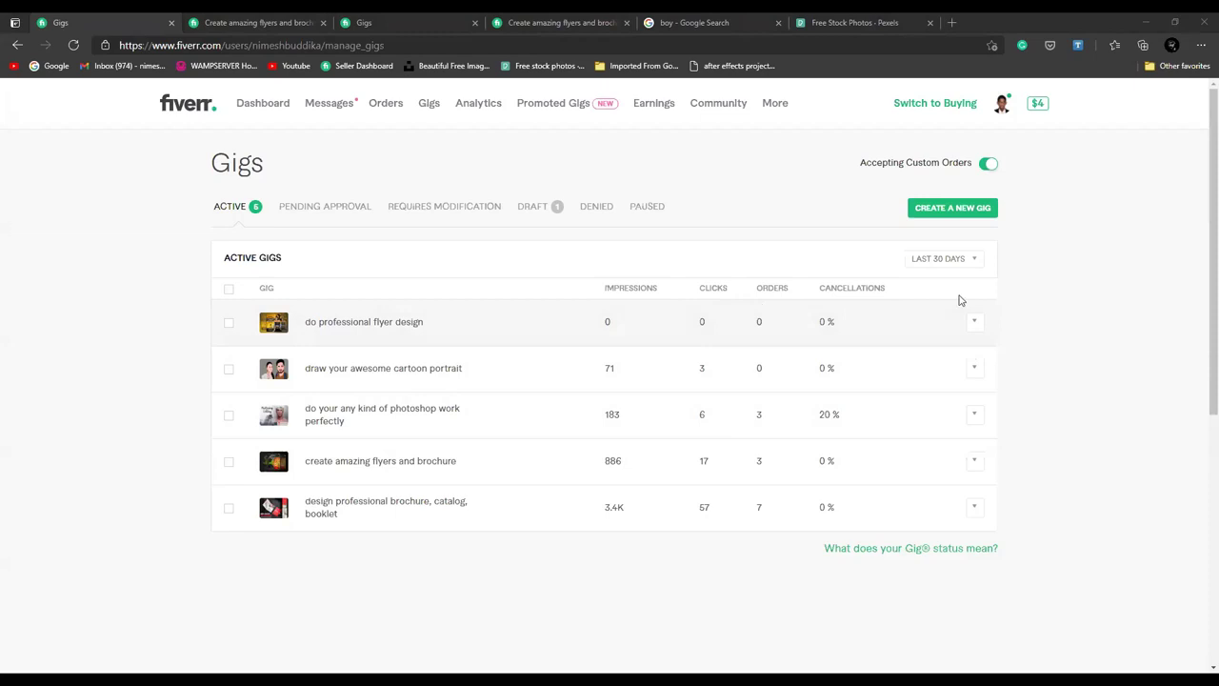
{"action": "left_click", "coordinate": [959, 260]}
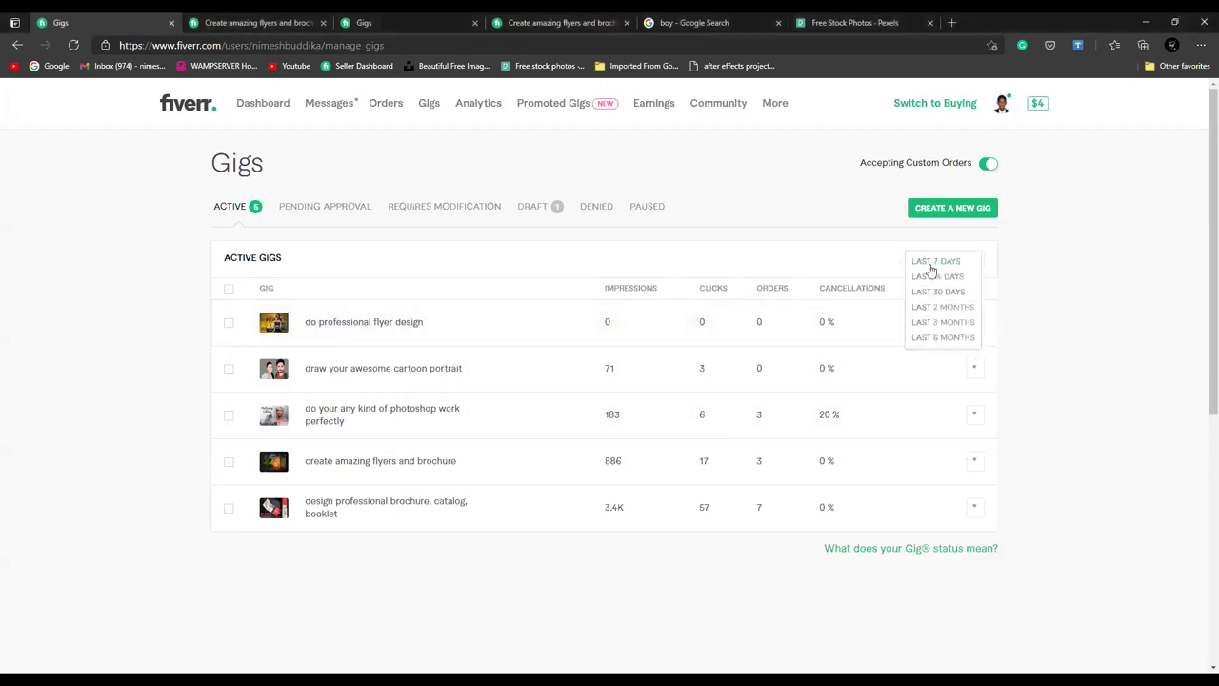
{"action": "left_click", "coordinate": [936, 262]}
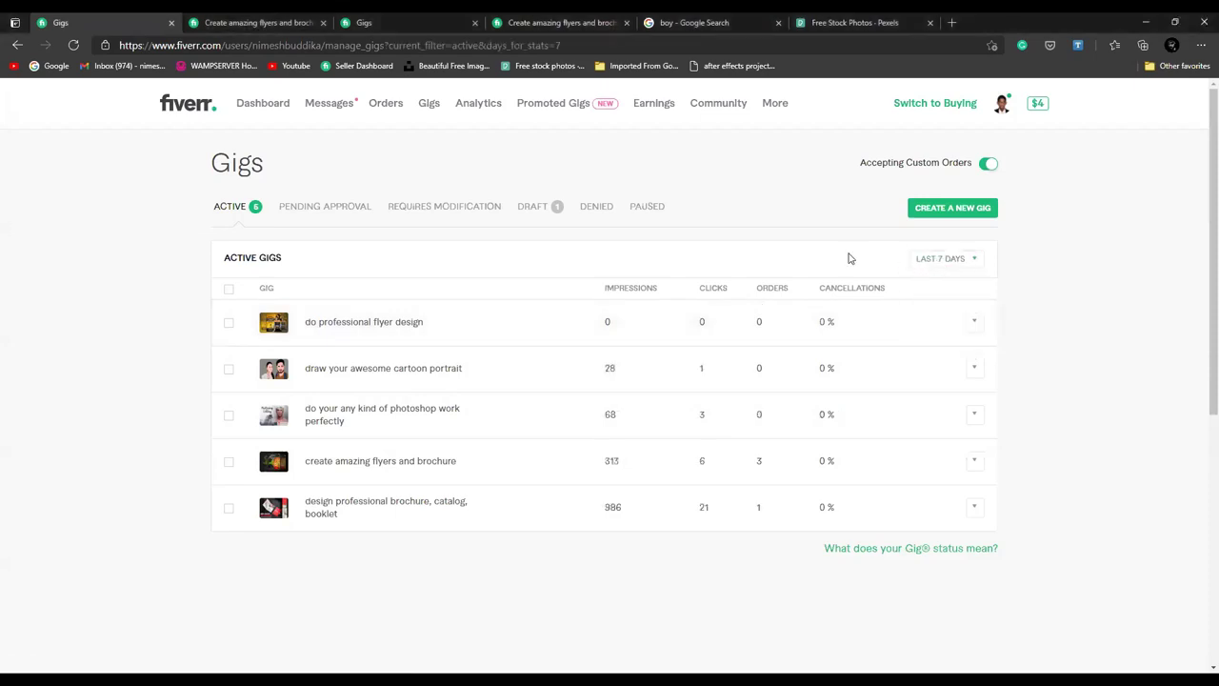
{"action": "left_click", "coordinate": [954, 266]}
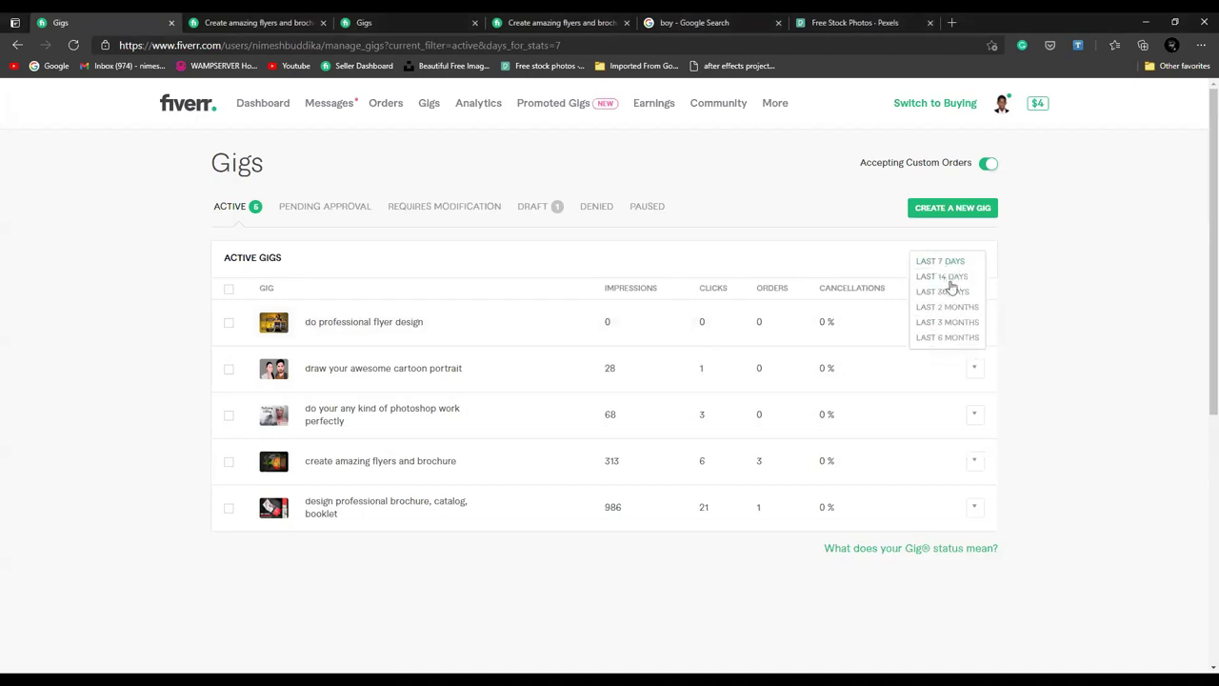
{"action": "left_click", "coordinate": [1047, 338]}
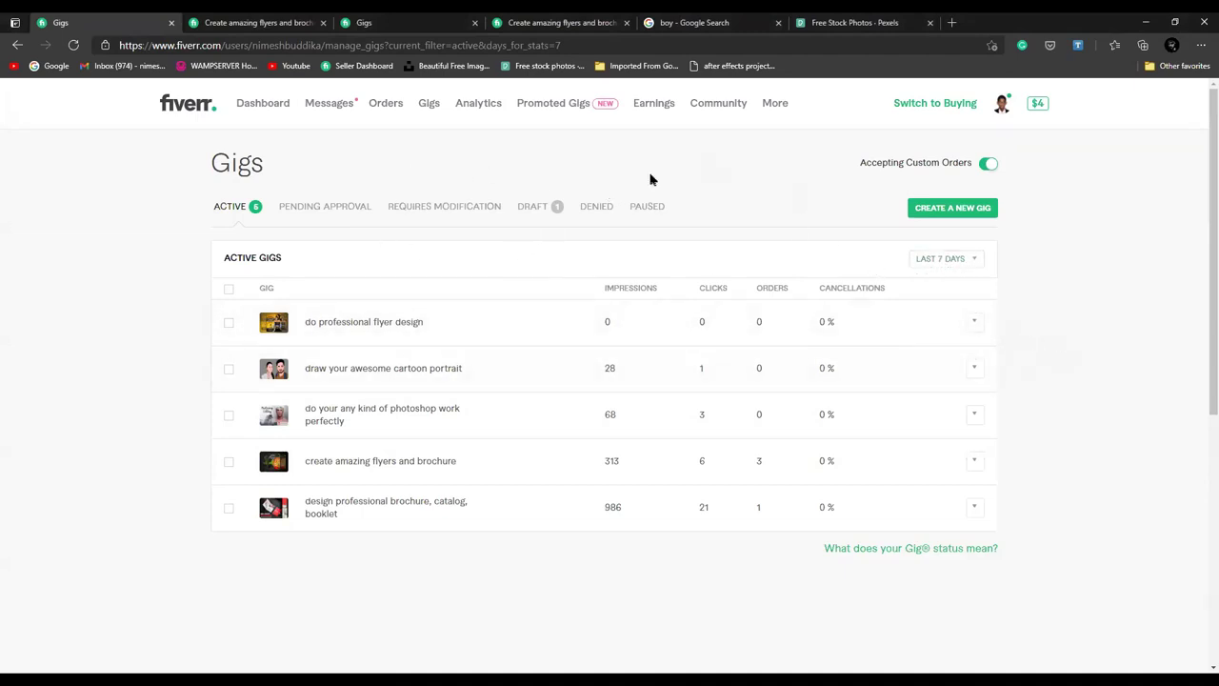
Step: Leave the gigs list for the seller dashboard and open Buyer Requests
{"action": "left_click", "coordinate": [268, 109]}
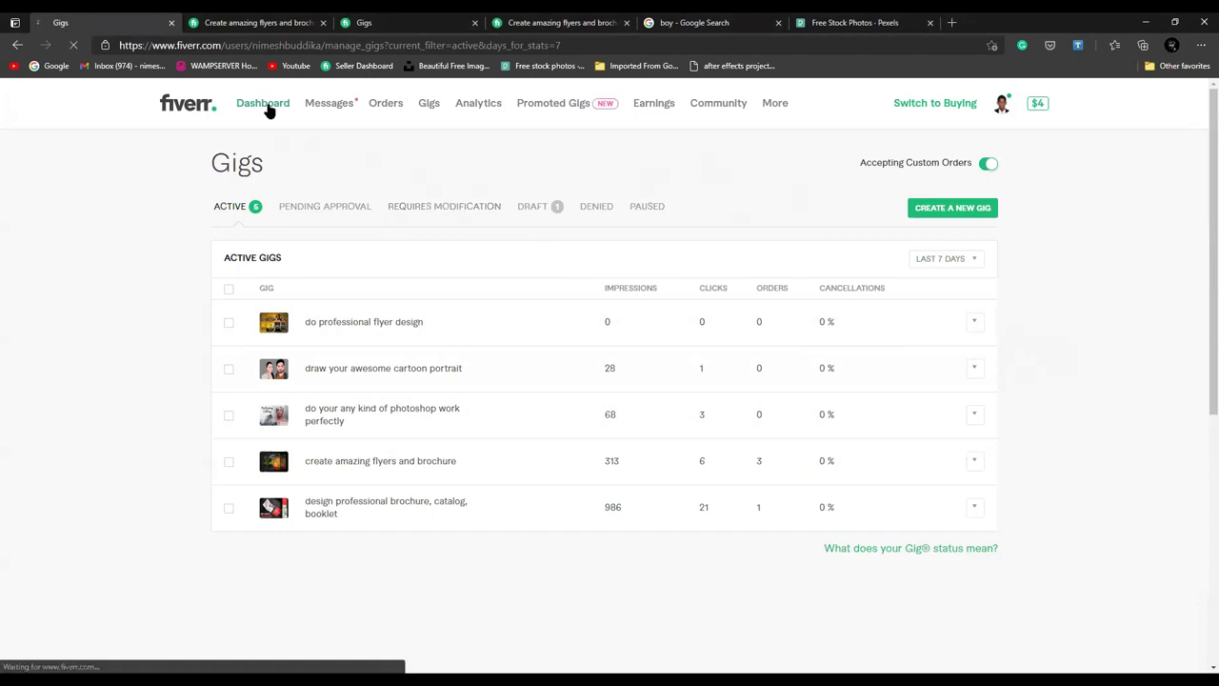
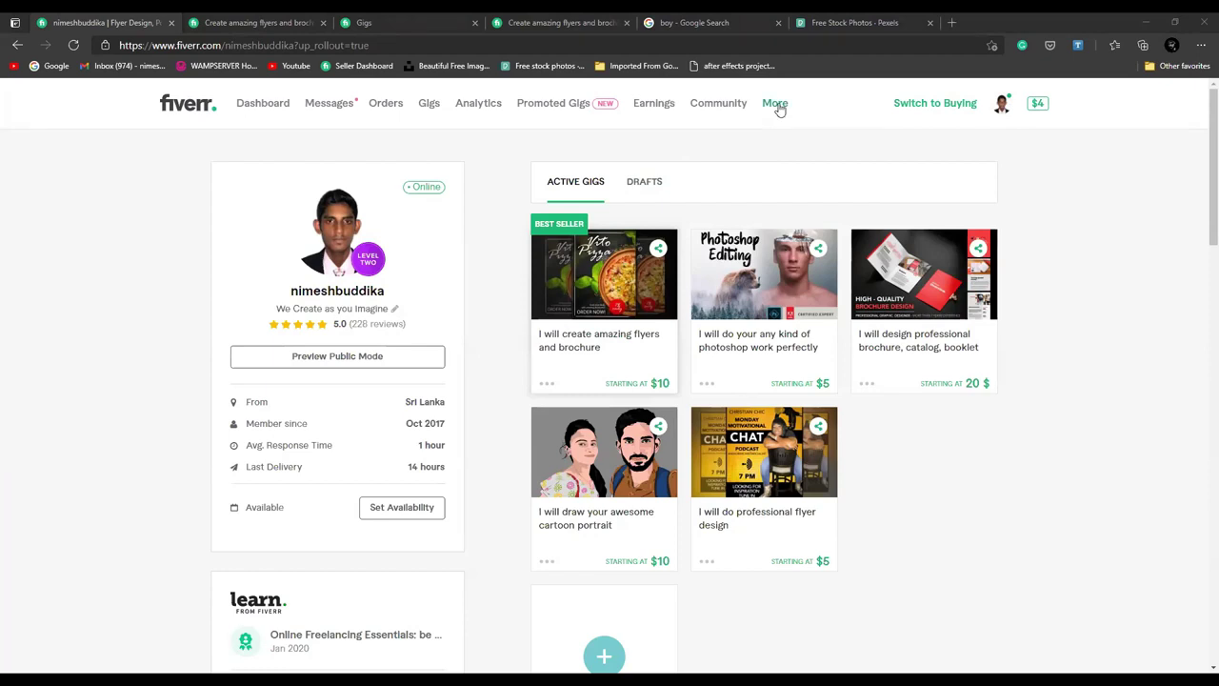
{"action": "left_click", "coordinate": [777, 107]}
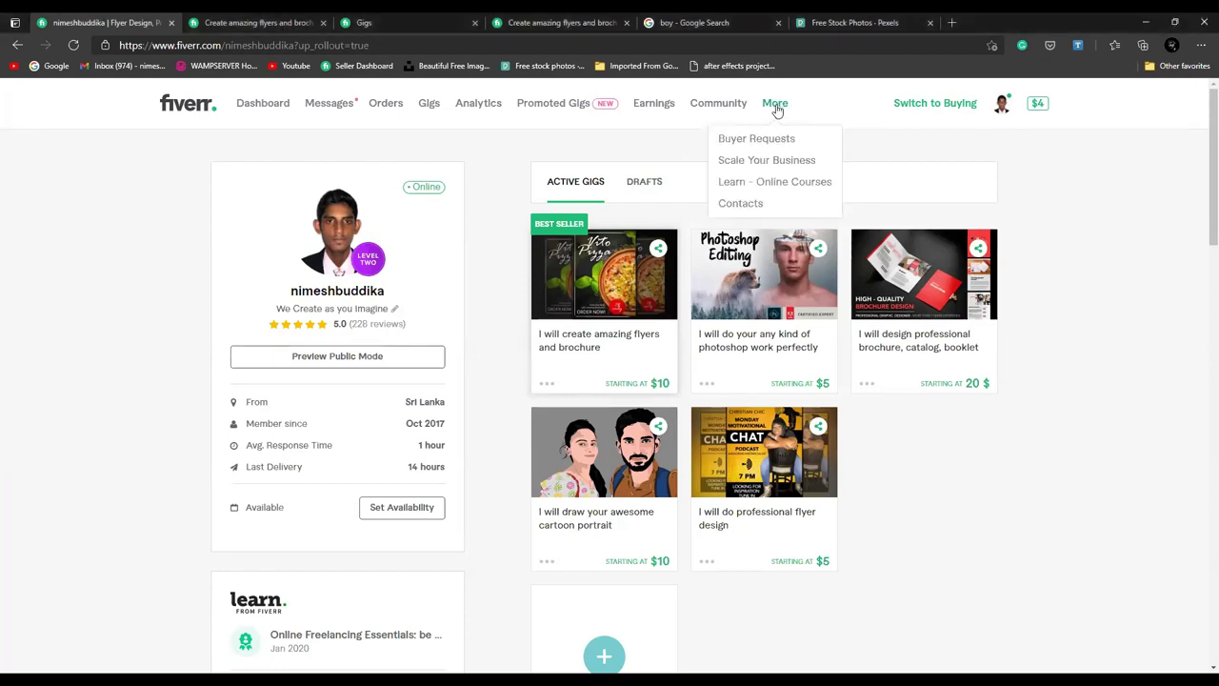
{"action": "left_click", "coordinate": [762, 139]}
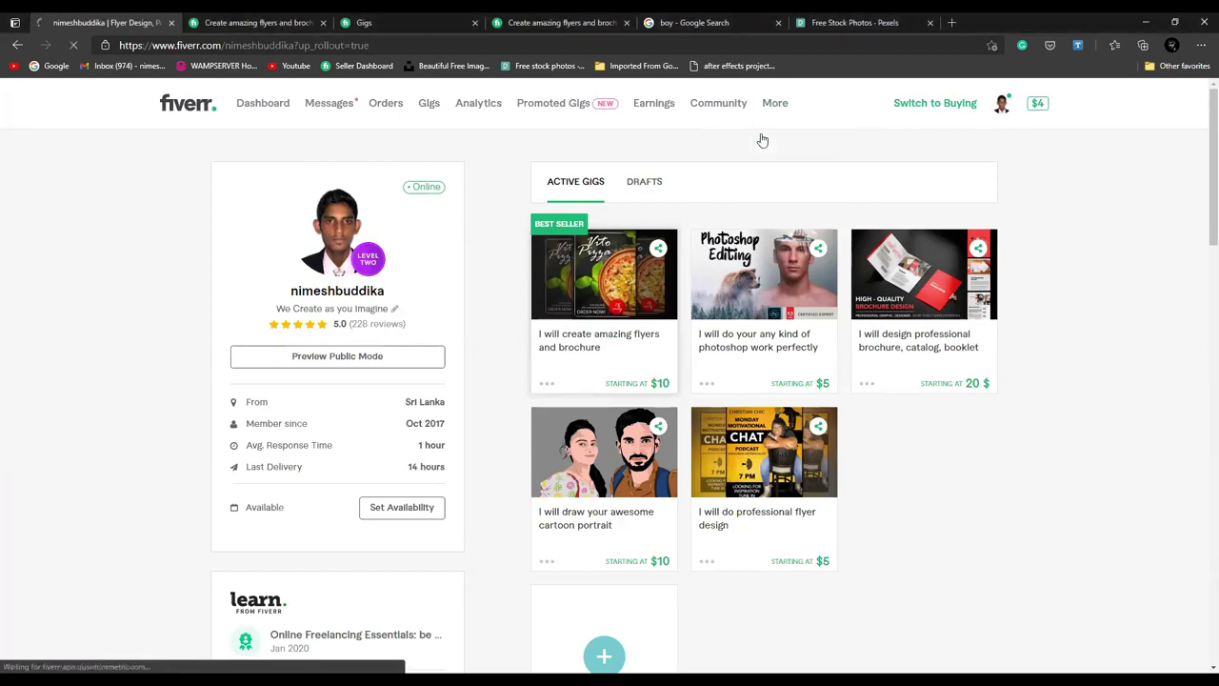
Step: Look over the active buyer requests, including their offer counts, durations and budgets
{"action": "scroll", "coordinate": [646, 191], "scroll_direction": "down", "scroll_amount": 1}
{"action": "scroll", "coordinate": [644, 200], "scroll_direction": "up", "scroll_amount": 1}
{"action": "scroll", "coordinate": [644, 200], "scroll_direction": "down", "scroll_amount": 1}
{"action": "scroll", "coordinate": [644, 200], "scroll_direction": "up", "scroll_amount": 1}
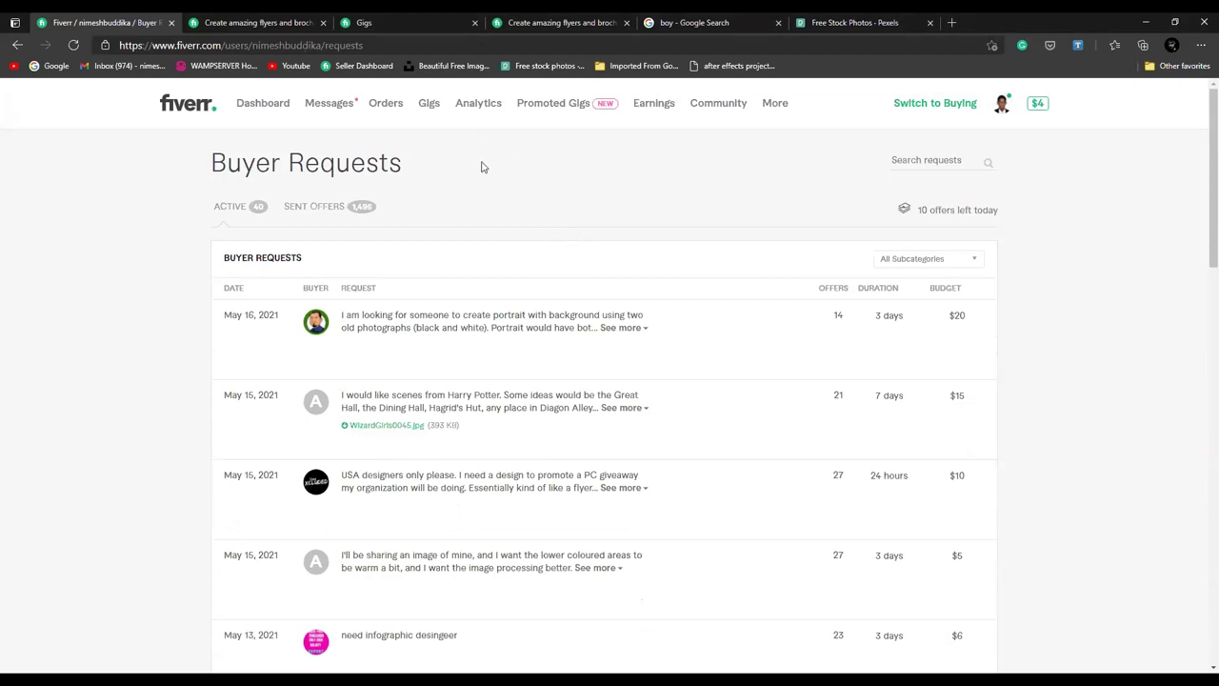
{"action": "scroll", "coordinate": [480, 281], "scroll_direction": "down", "scroll_amount": 1}
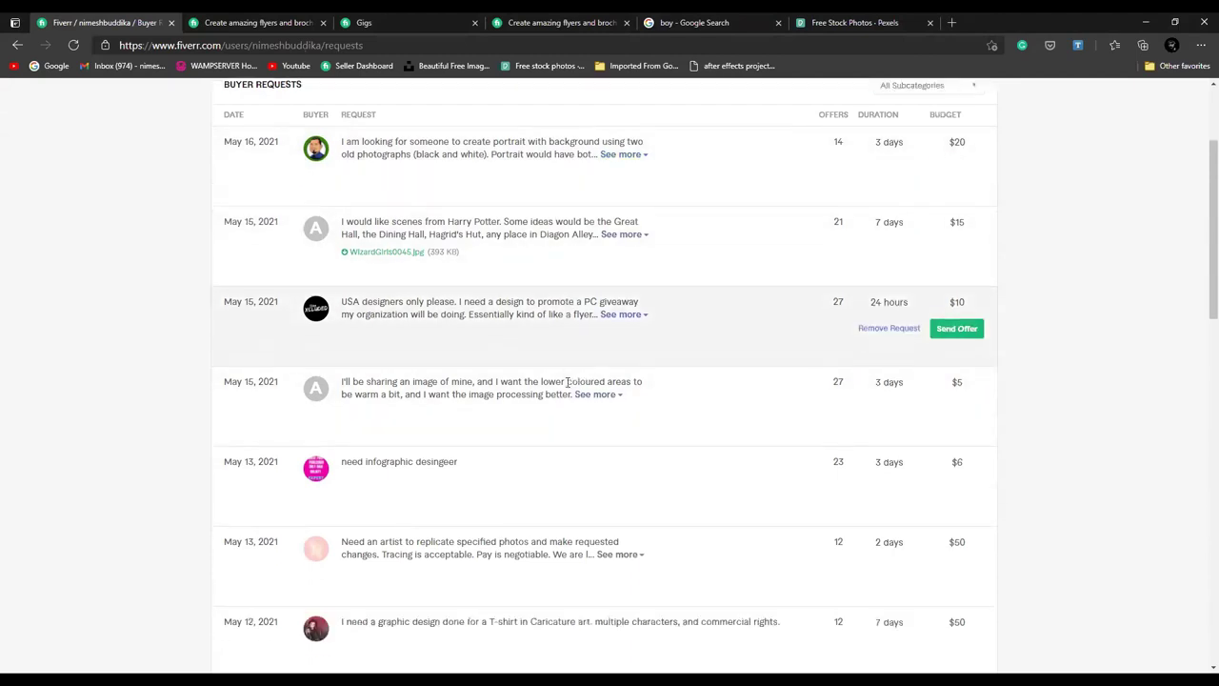
{"action": "scroll", "coordinate": [562, 314], "scroll_direction": "up", "scroll_amount": 1}
{"action": "scroll", "coordinate": [440, 419], "scroll_direction": "down", "scroll_amount": 1}
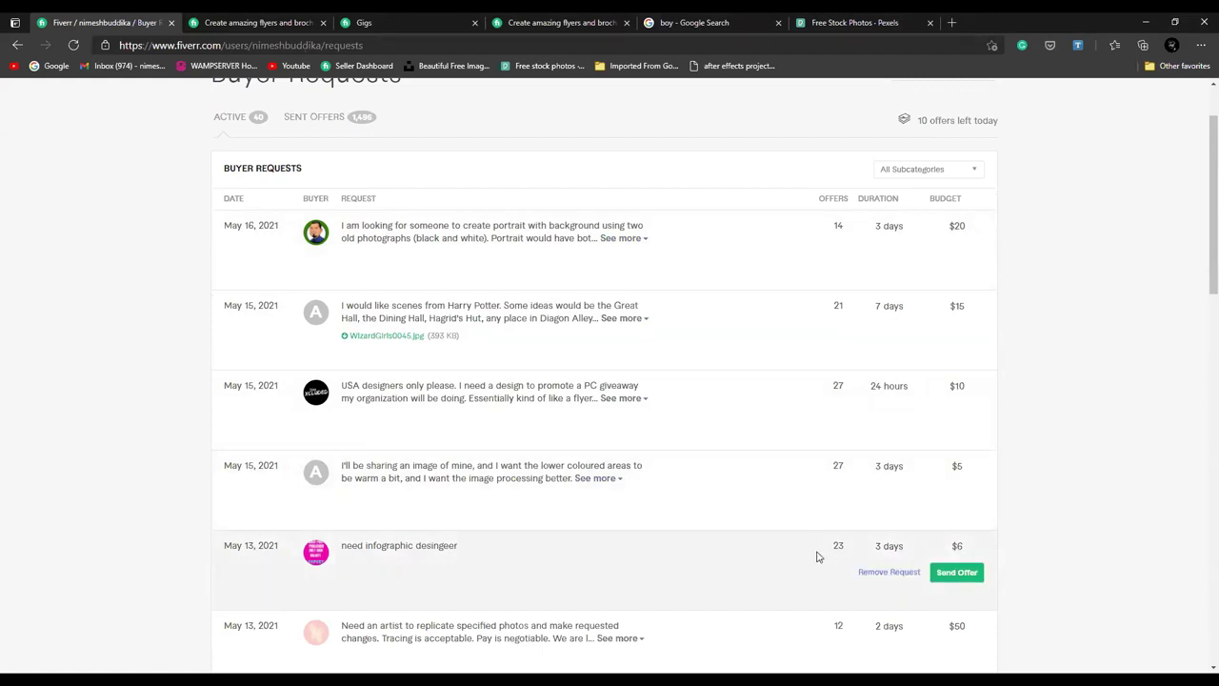
Step: Start an offer for the "need infographic desingeer" request using the "I will create amazing flyers and brochure" gig
{"action": "left_click_drag", "start_coordinate": [902, 546], "coordinate": [877, 547]}
{"action": "left_click", "coordinate": [966, 552]}
{"action": "left_click", "coordinate": [956, 573]}
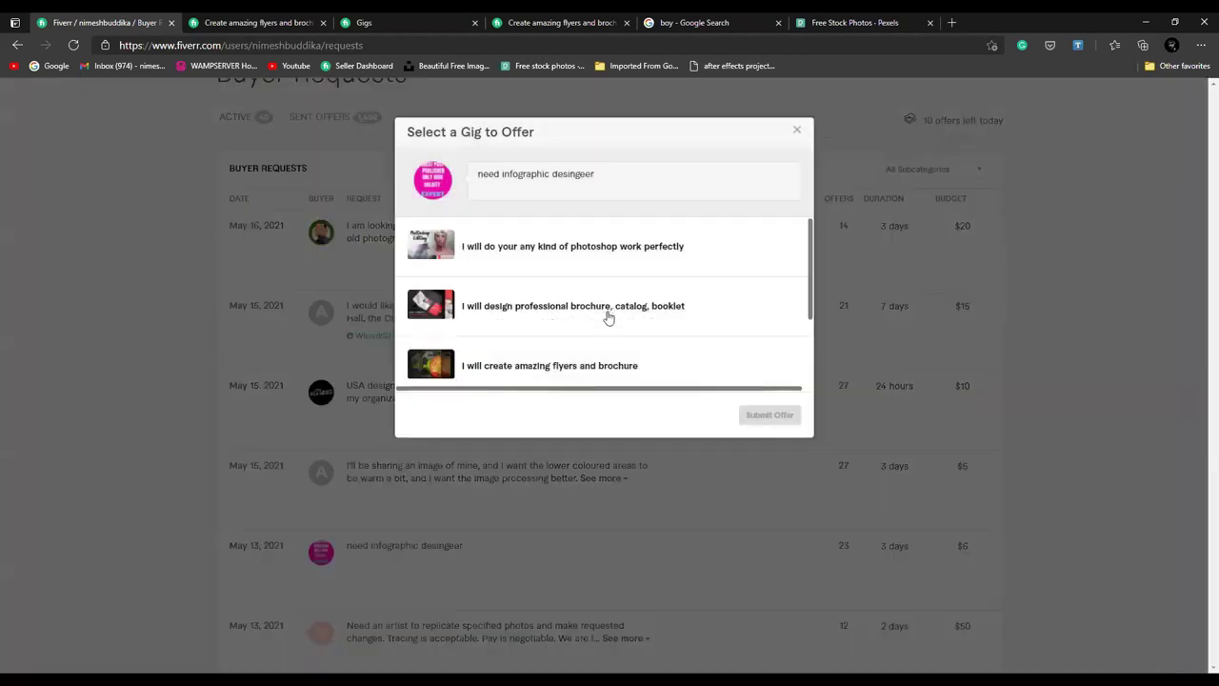
{"action": "scroll", "coordinate": [602, 316], "scroll_direction": "down", "scroll_amount": 1}
{"action": "left_click", "coordinate": [577, 317]}
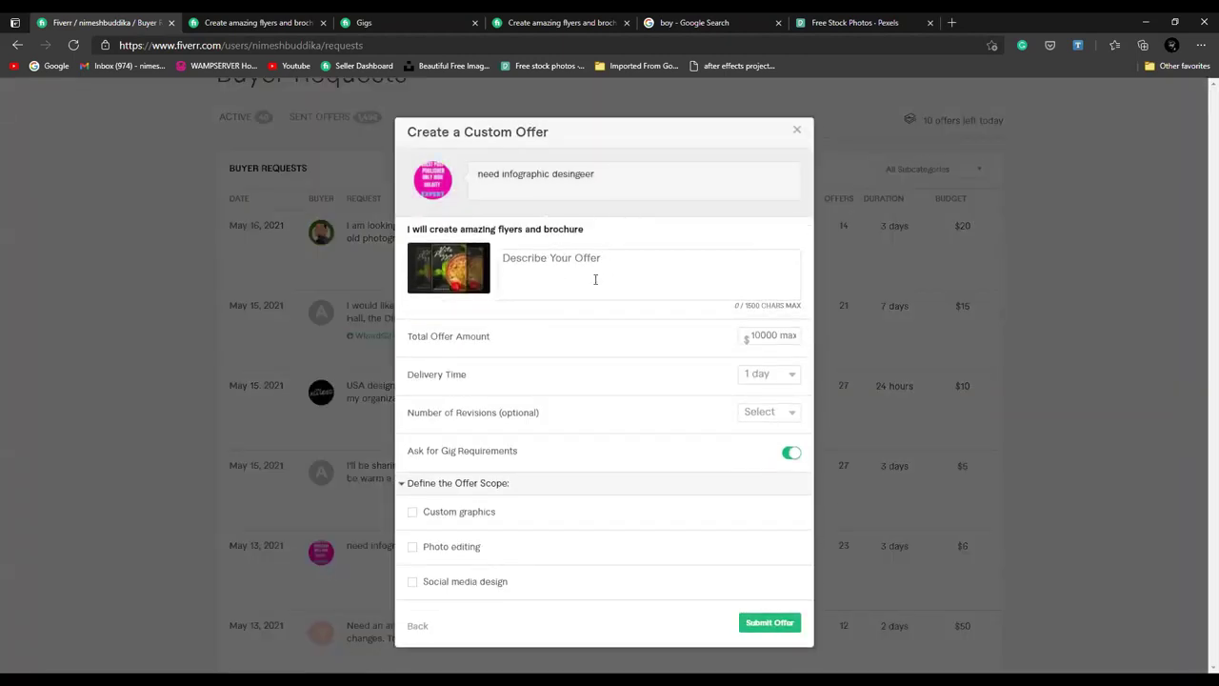
Step: Set the infographic offer's total to $5, with 2 days delivery and unlimited revisions
{"action": "left_click", "coordinate": [766, 335]}
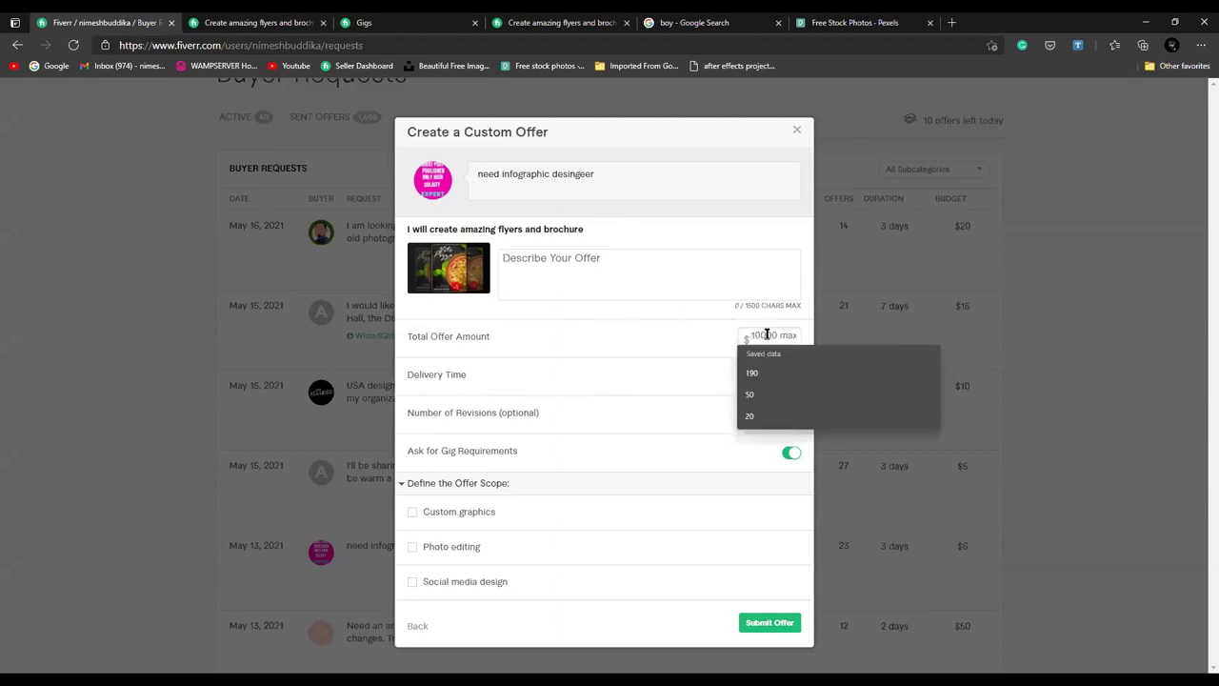
{"action": "type", "text": "5"}
{"action": "left_click", "coordinate": [669, 349]}
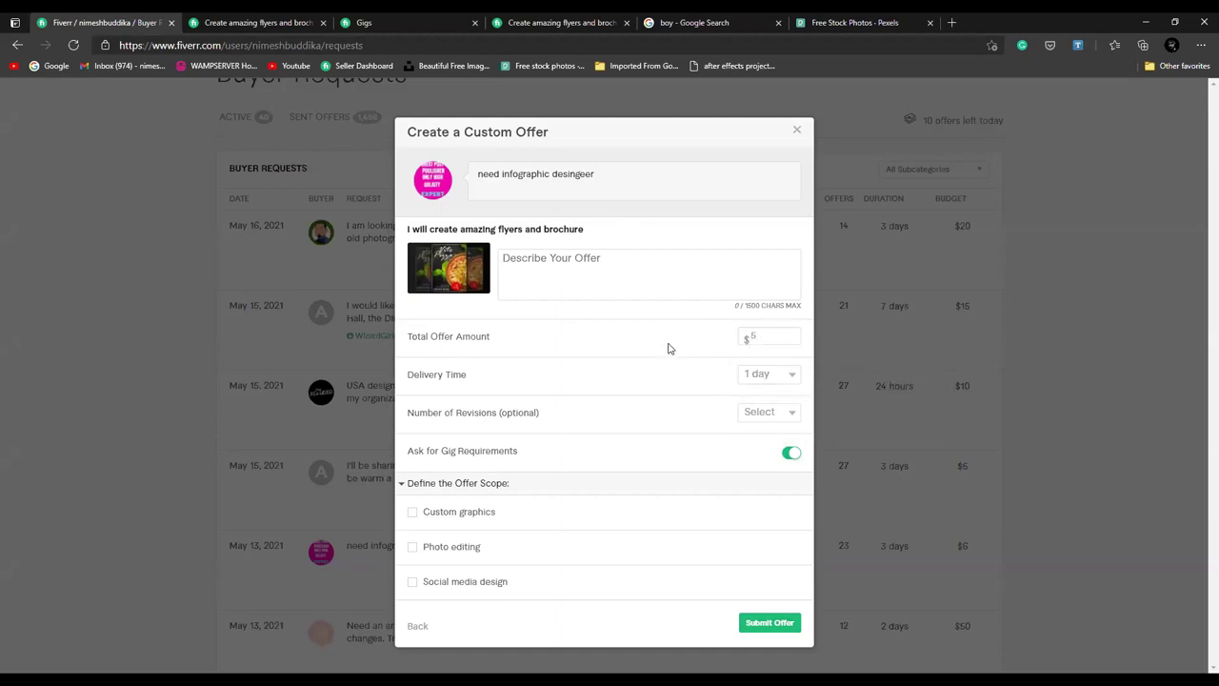
{"action": "left_click", "coordinate": [784, 376]}
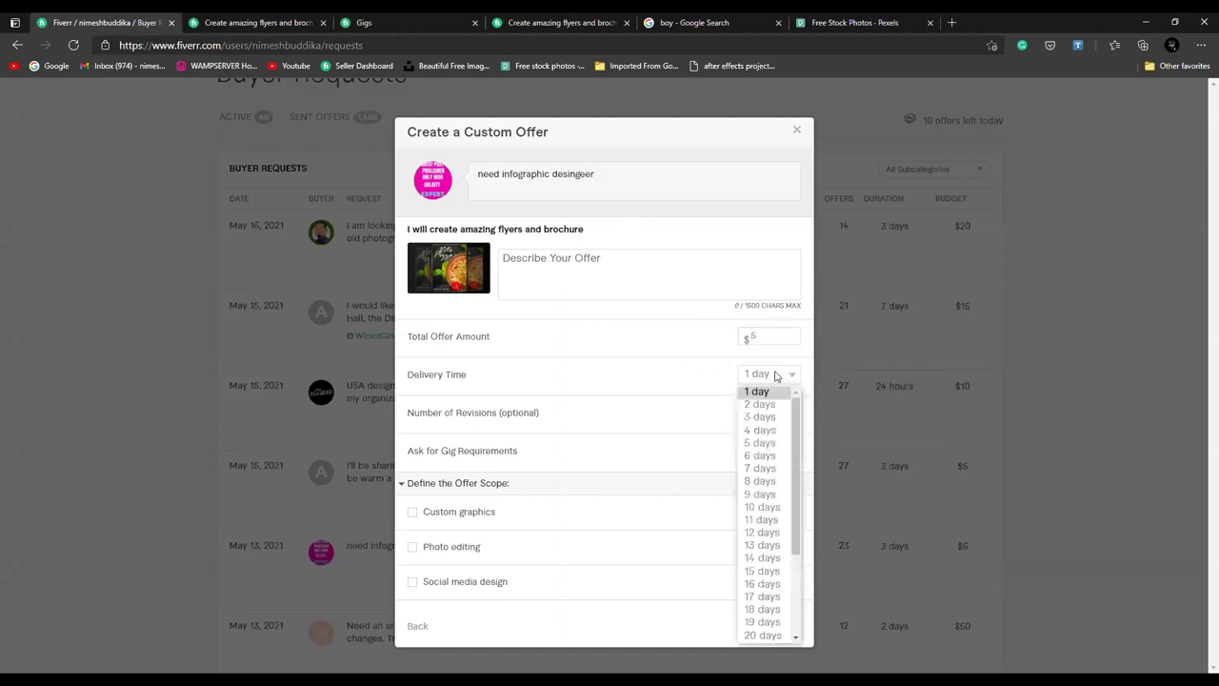
{"action": "left_click", "coordinate": [771, 404]}
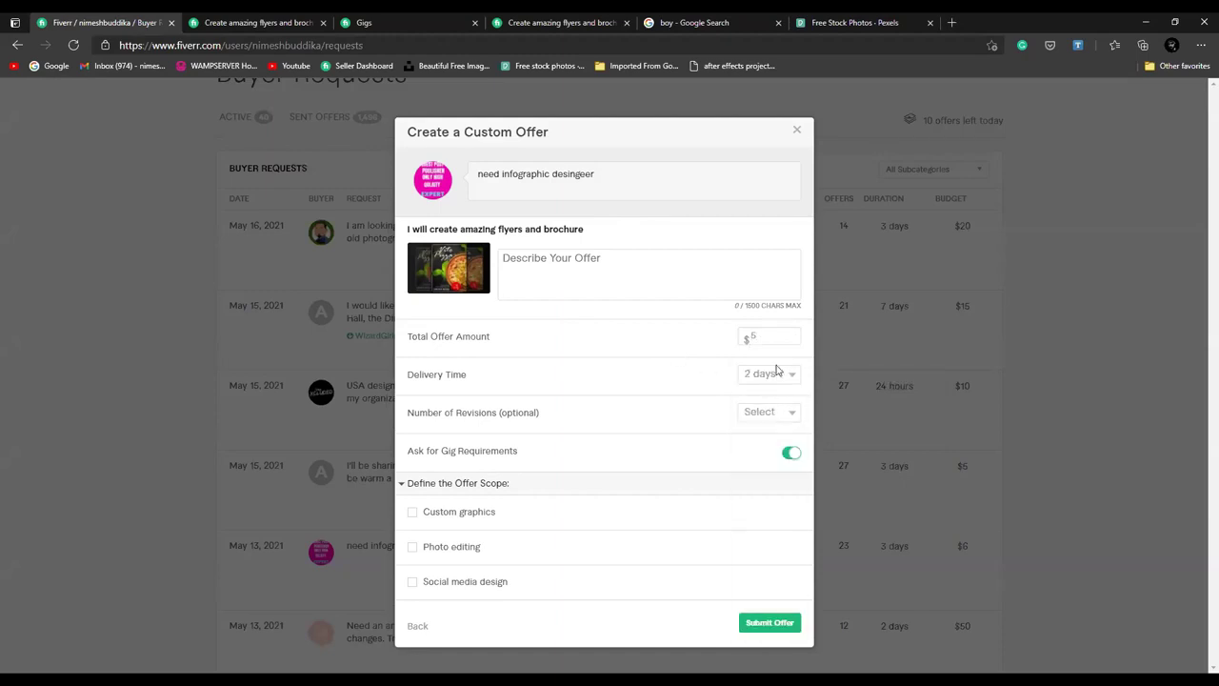
{"action": "left_click", "coordinate": [771, 412]}
{"action": "scroll", "coordinate": [773, 395], "scroll_direction": "down", "scroll_amount": 2}
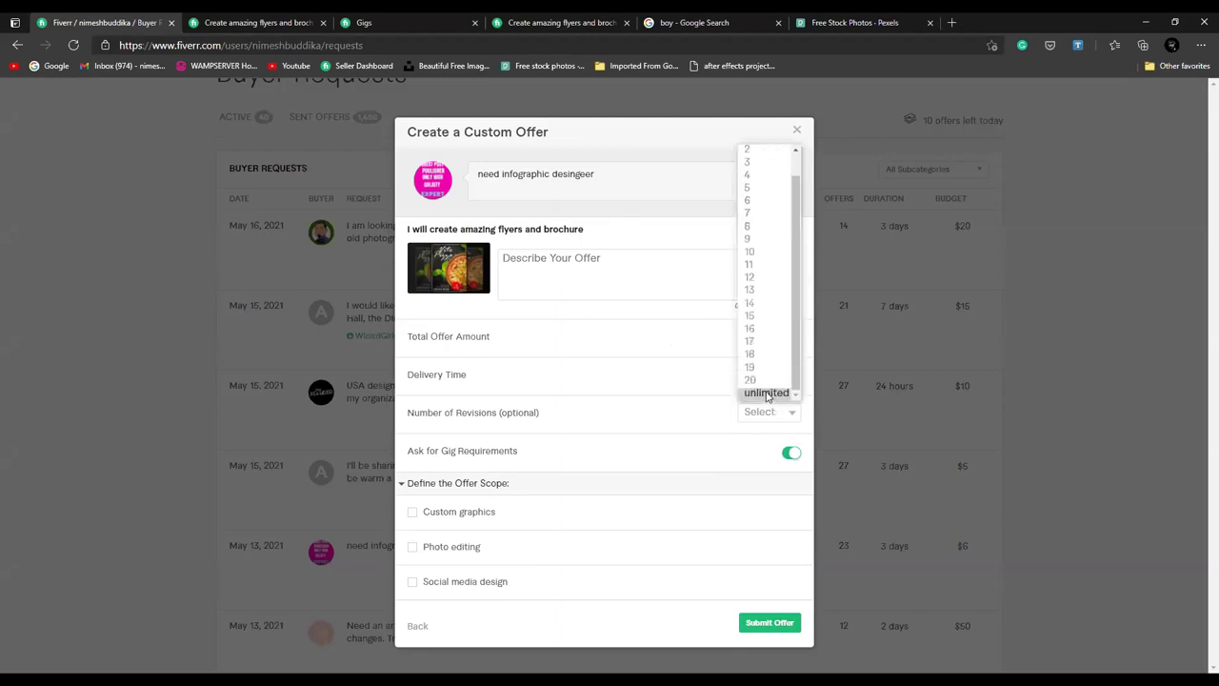
{"action": "left_click", "coordinate": [774, 390]}
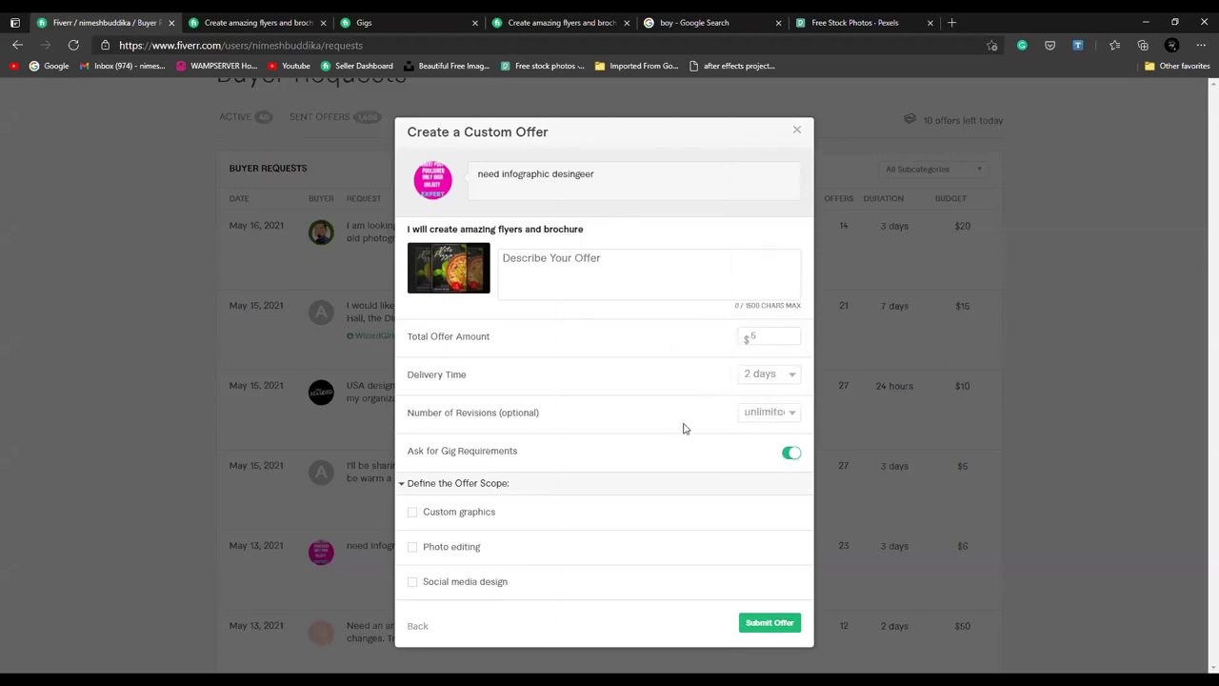
Step: Include custom graphics, photo editing and social media design in the infographic offer's scope
{"action": "left_click", "coordinate": [458, 512]}
{"action": "left_click", "coordinate": [465, 554]}
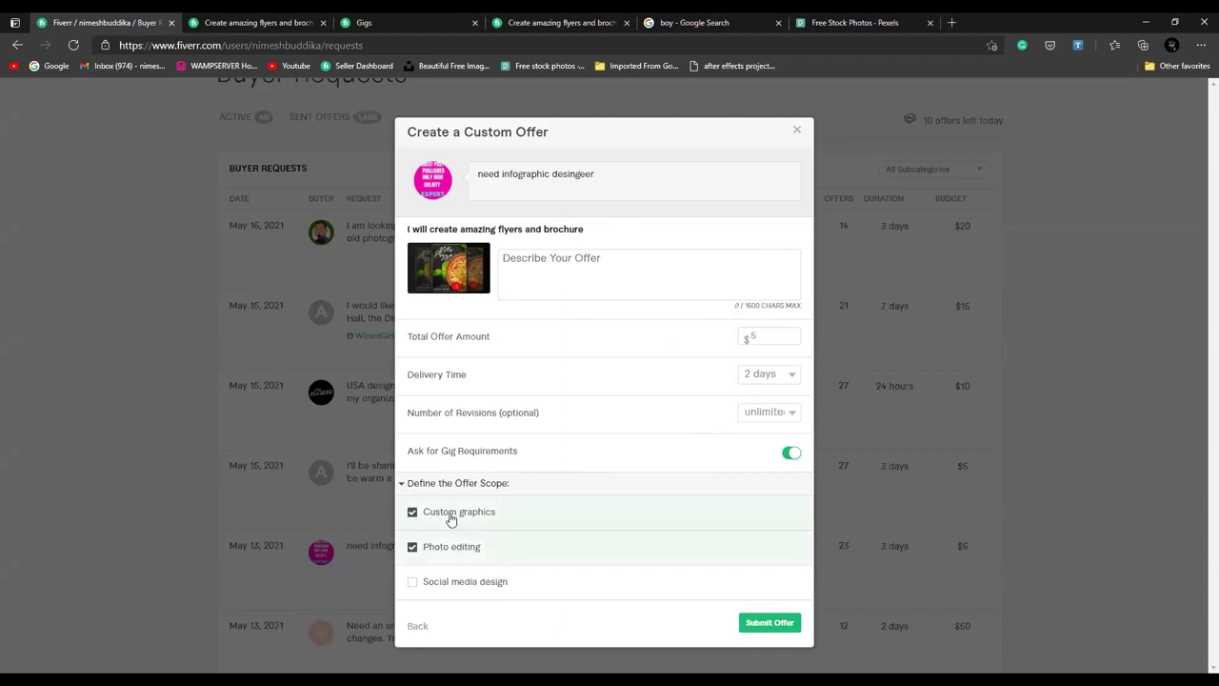
{"action": "left_click", "coordinate": [505, 580]}
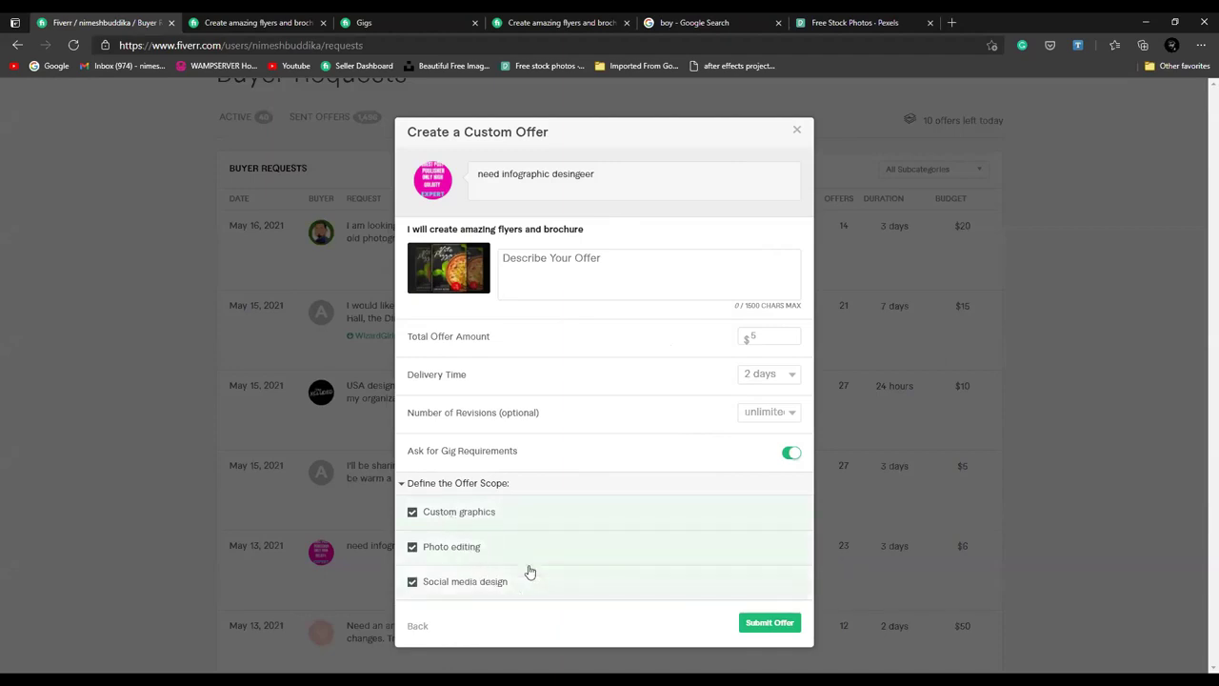
Step: Paste the prepared introduction as the infographic offer's description, read it through, and close the offer without submitting
{"action": "left_click", "coordinate": [562, 258]}
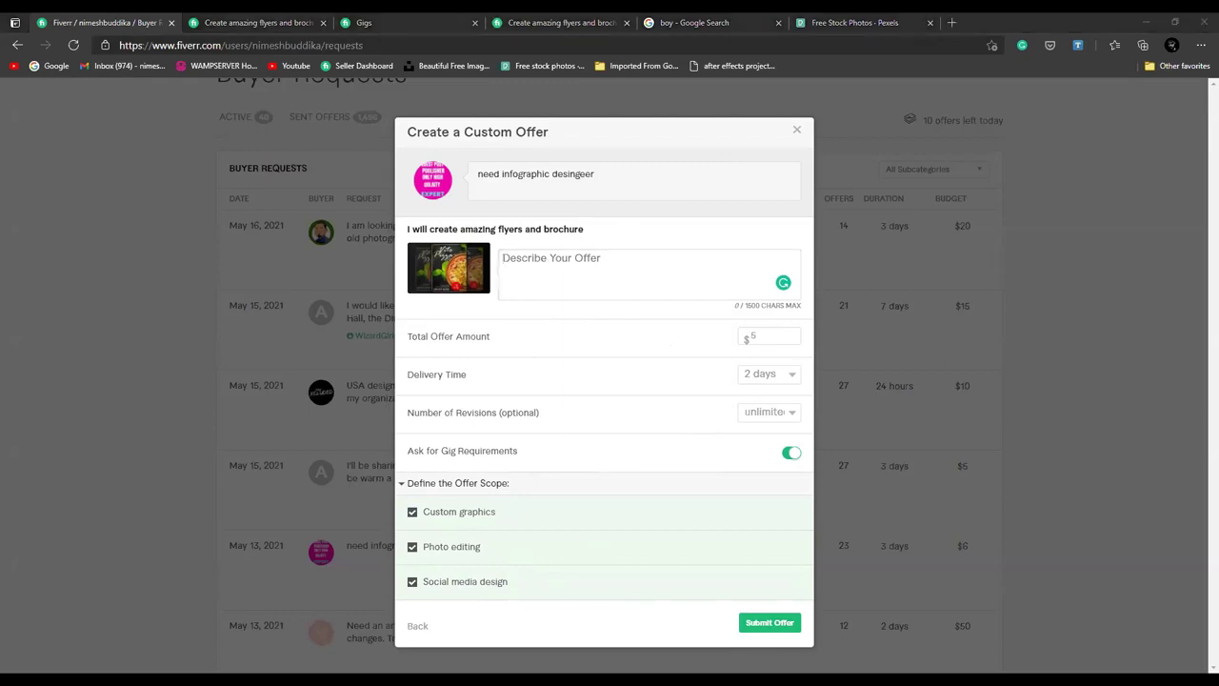
{"action": "left_click", "coordinate": [575, 259]}
{"action": "key", "text": "ctrl+v"}
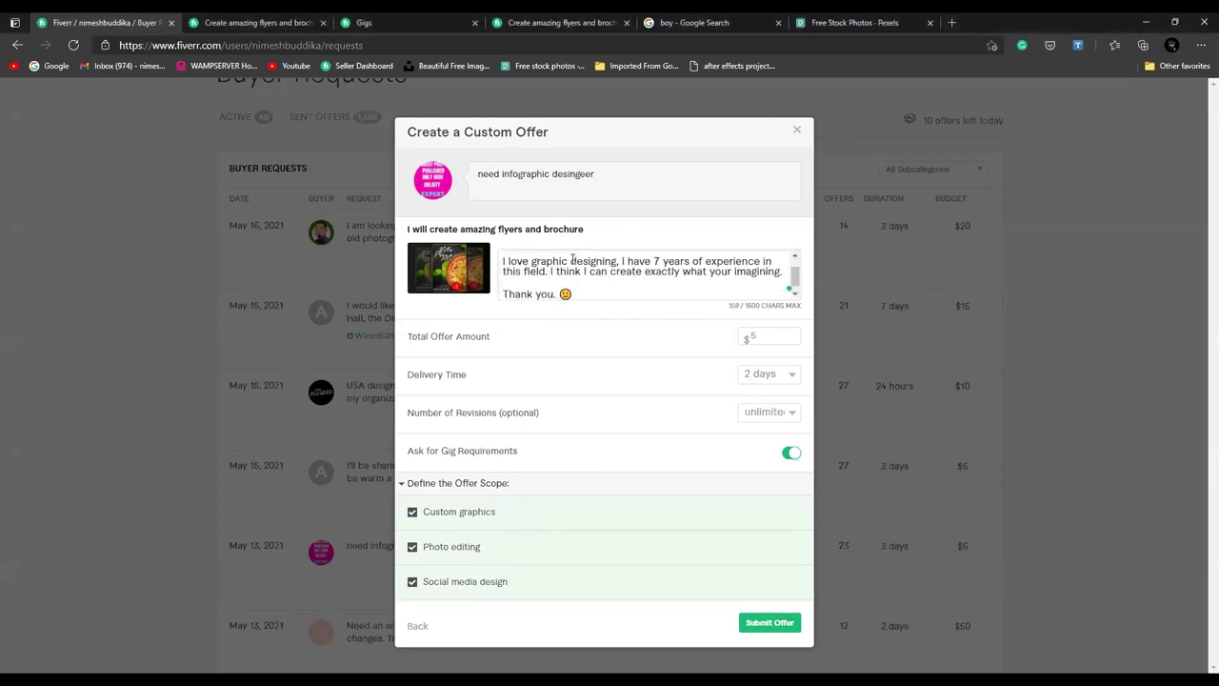
{"action": "scroll", "coordinate": [572, 259], "scroll_direction": "up", "scroll_amount": 2}
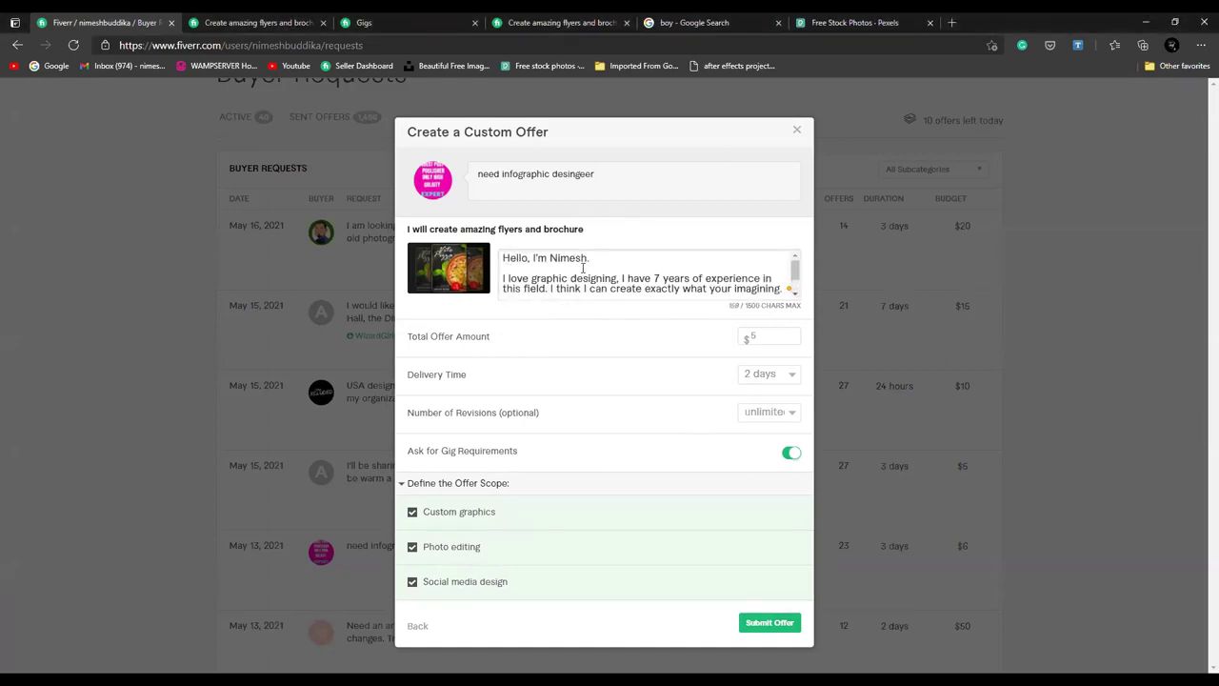
{"action": "scroll", "coordinate": [576, 269], "scroll_direction": "down", "scroll_amount": 1}
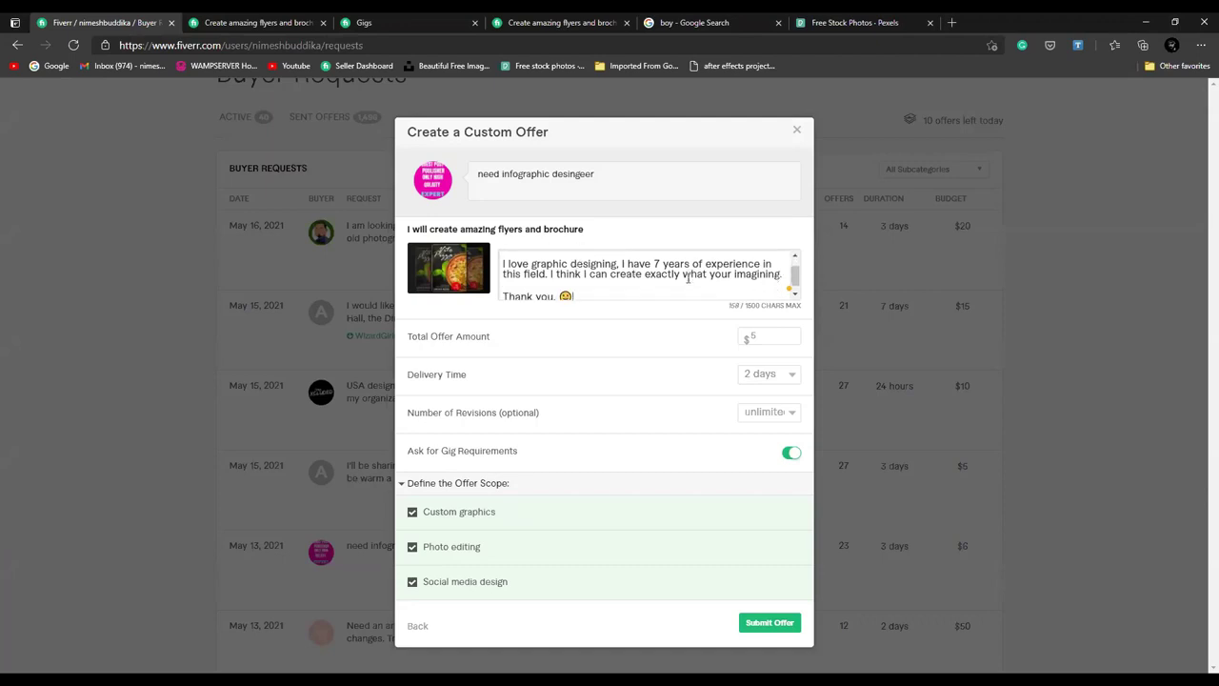
{"action": "scroll", "coordinate": [688, 278], "scroll_direction": "down", "scroll_amount": 1}
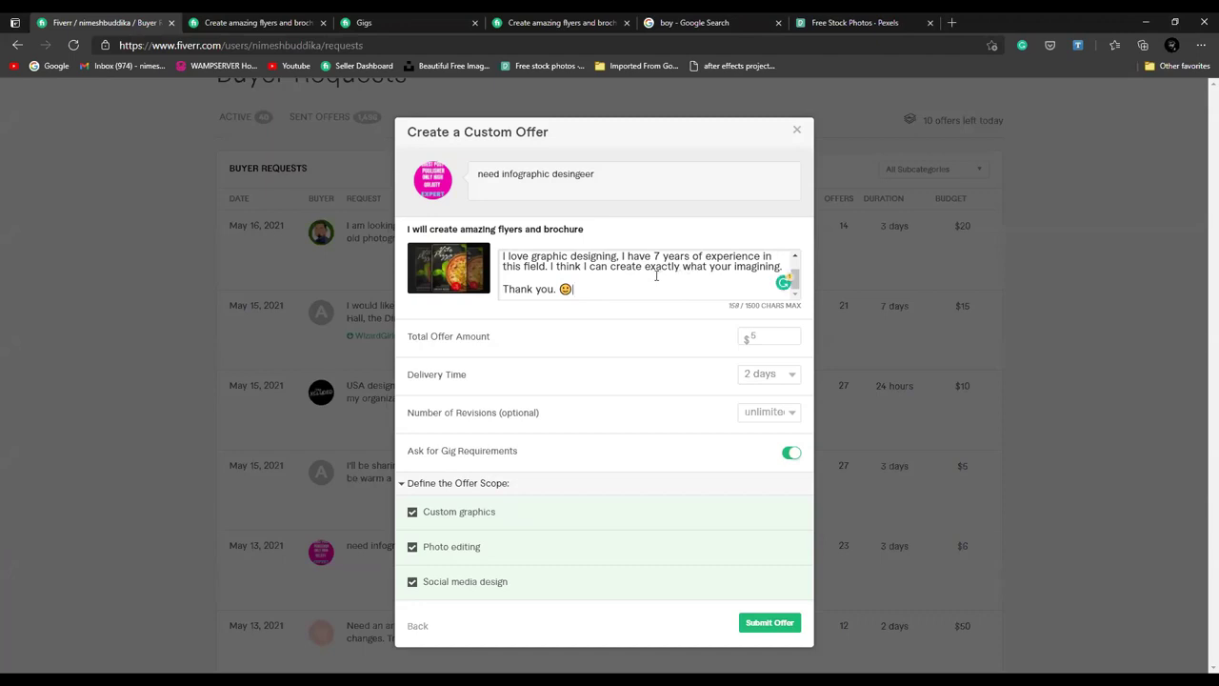
{"action": "scroll", "coordinate": [648, 274], "scroll_direction": "up", "scroll_amount": 1}
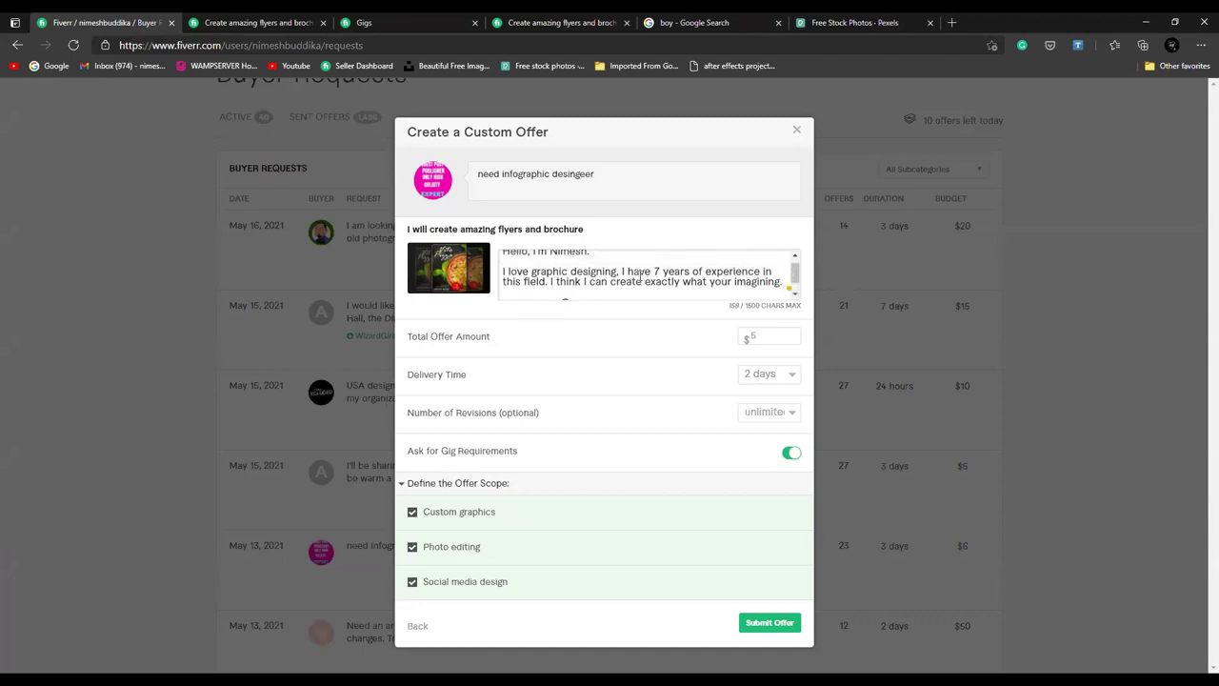
{"action": "scroll", "coordinate": [640, 272], "scroll_direction": "down", "scroll_amount": 1}
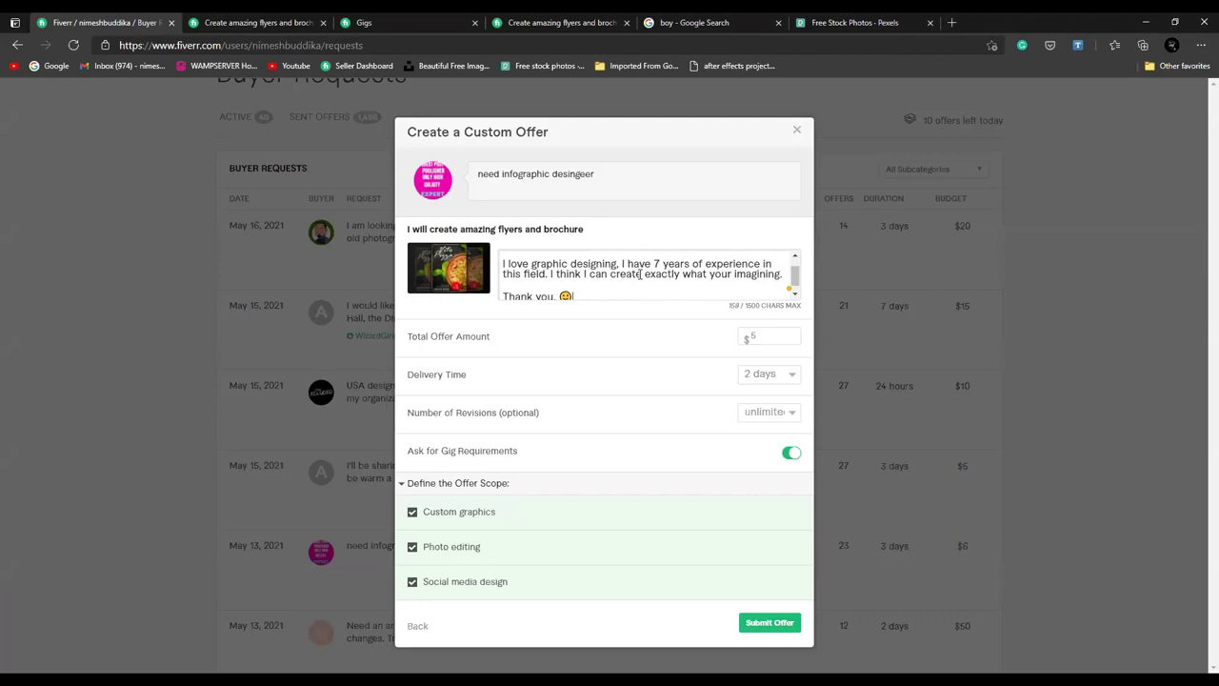
{"action": "left_click", "coordinate": [796, 136]}
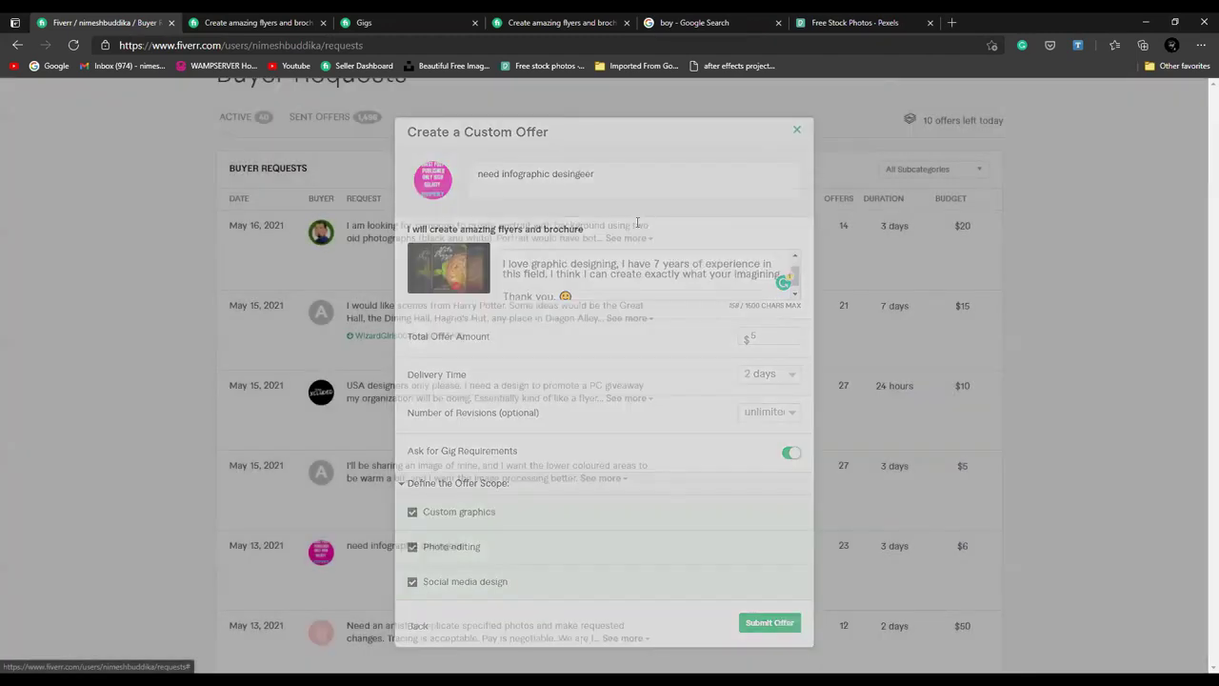
Step: Find the T-shirt caricature art request and start an offer for it with the "I will create amazing flyers and brochure" gig
{"action": "scroll", "coordinate": [447, 353], "scroll_direction": "up", "scroll_amount": 1}
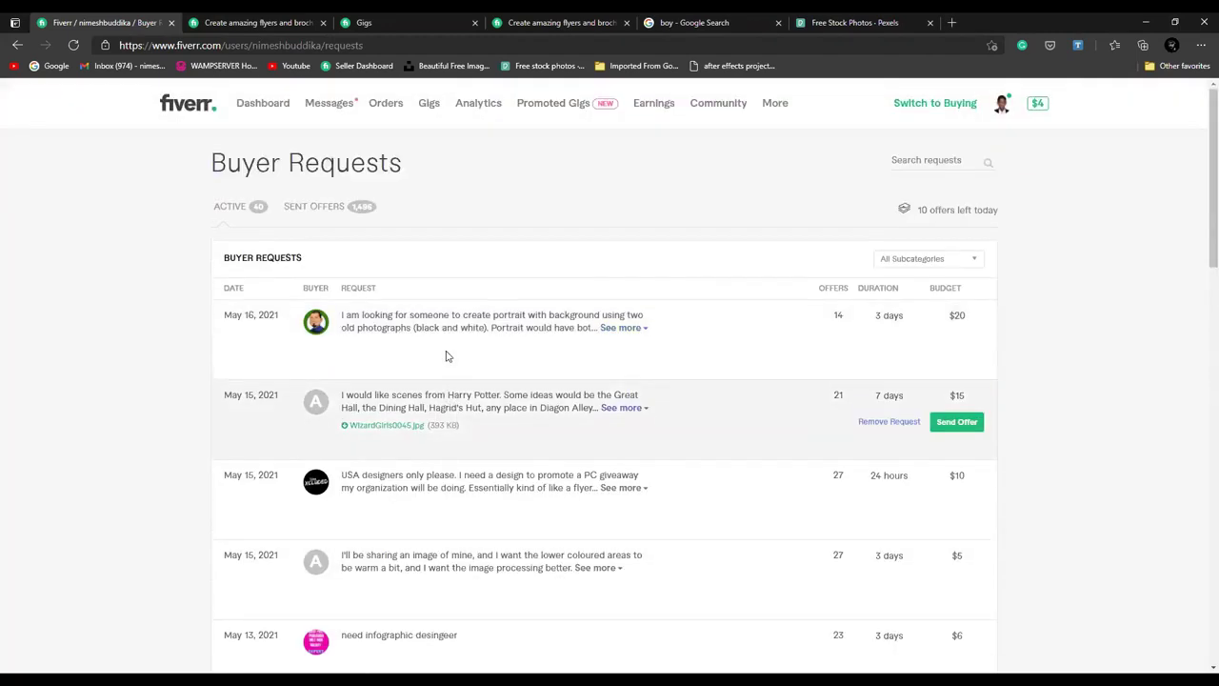
{"action": "scroll", "coordinate": [385, 329], "scroll_direction": "down", "scroll_amount": 3}
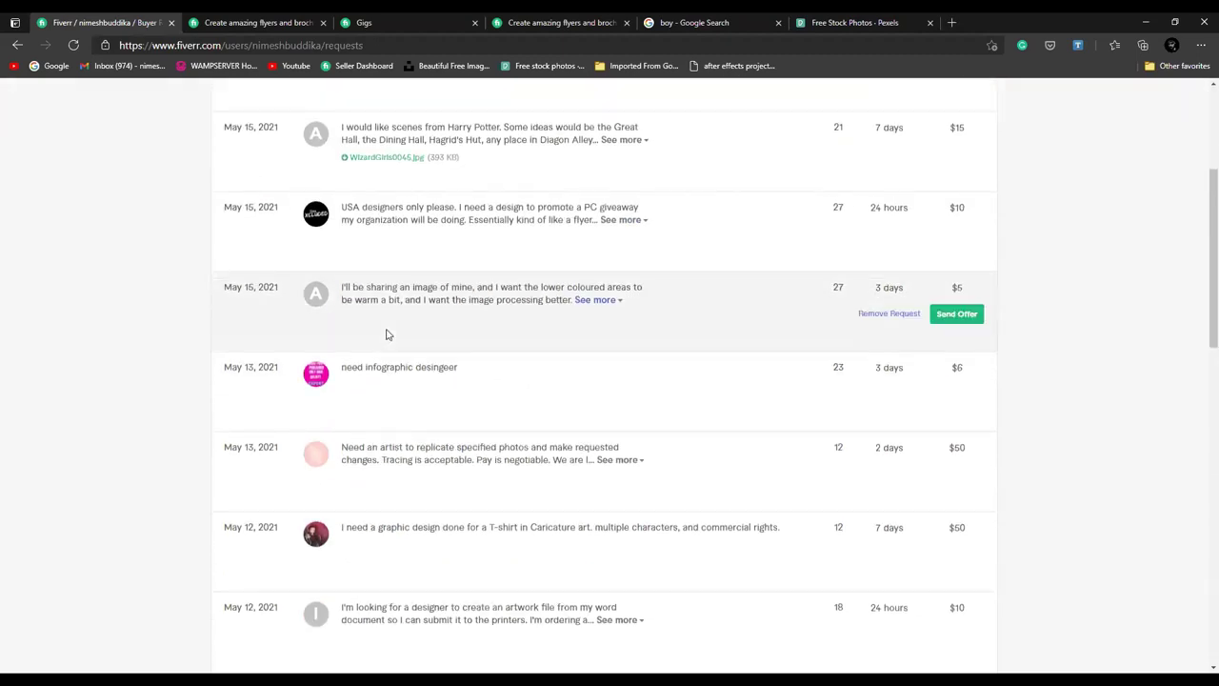
{"action": "scroll", "coordinate": [386, 335], "scroll_direction": "down", "scroll_amount": 2}
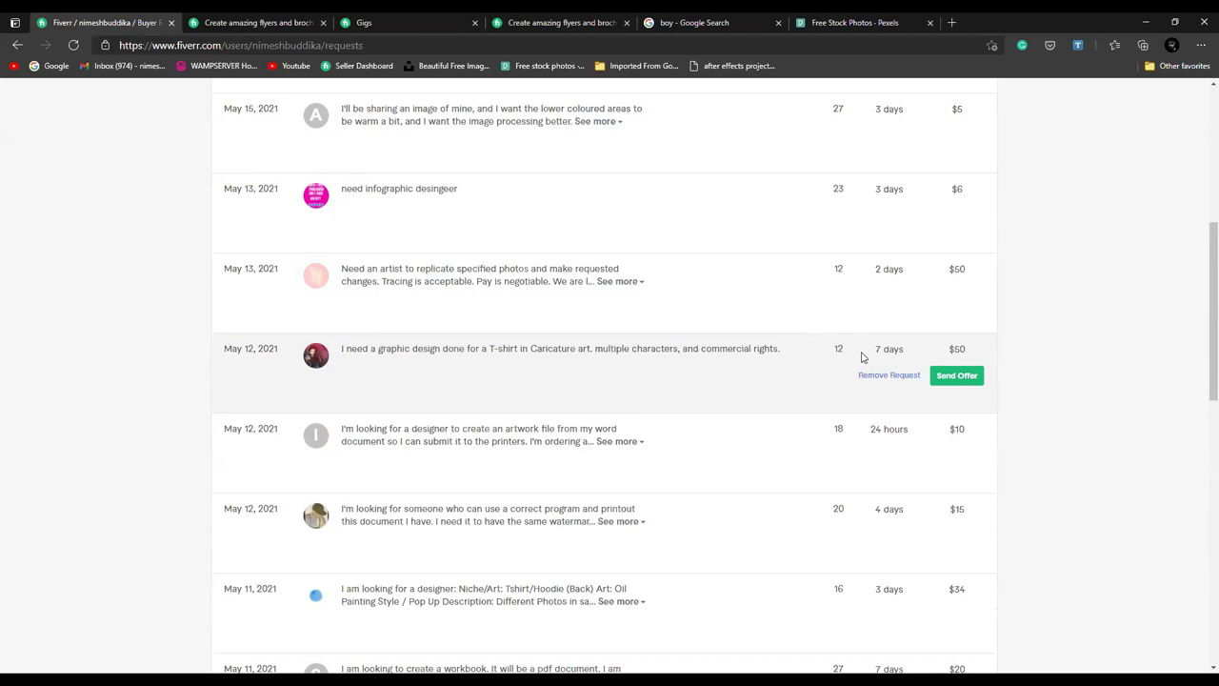
{"action": "left_click", "coordinate": [958, 374]}
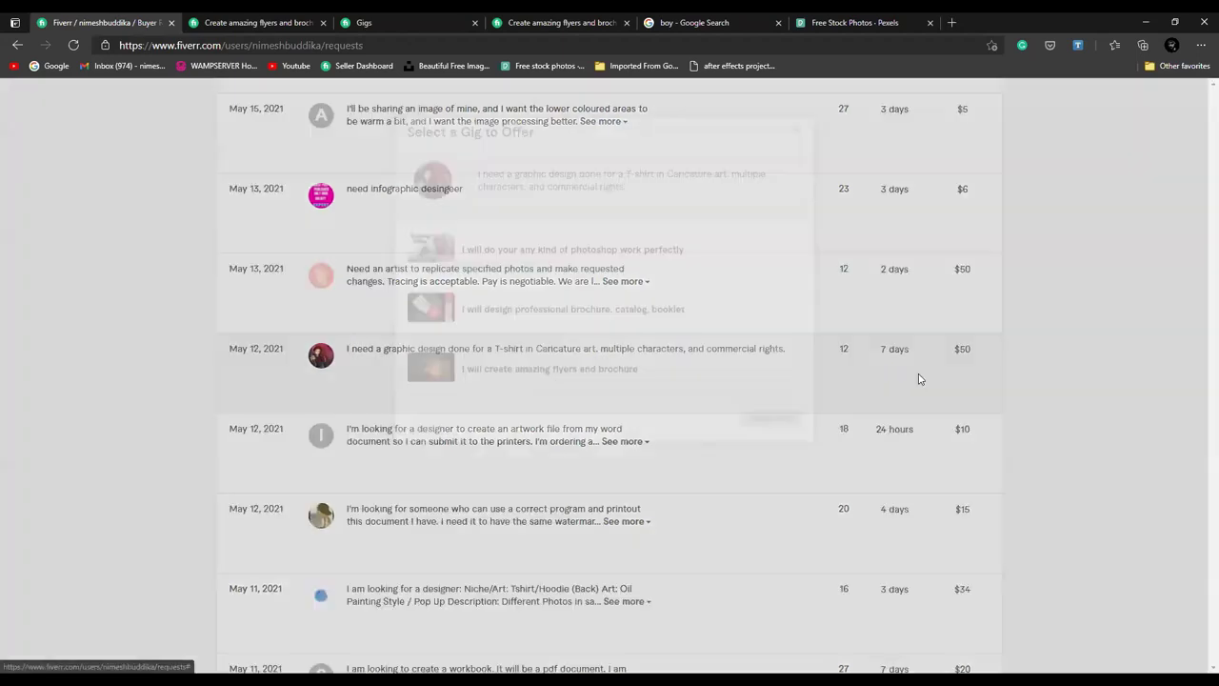
{"action": "left_click", "coordinate": [796, 131]}
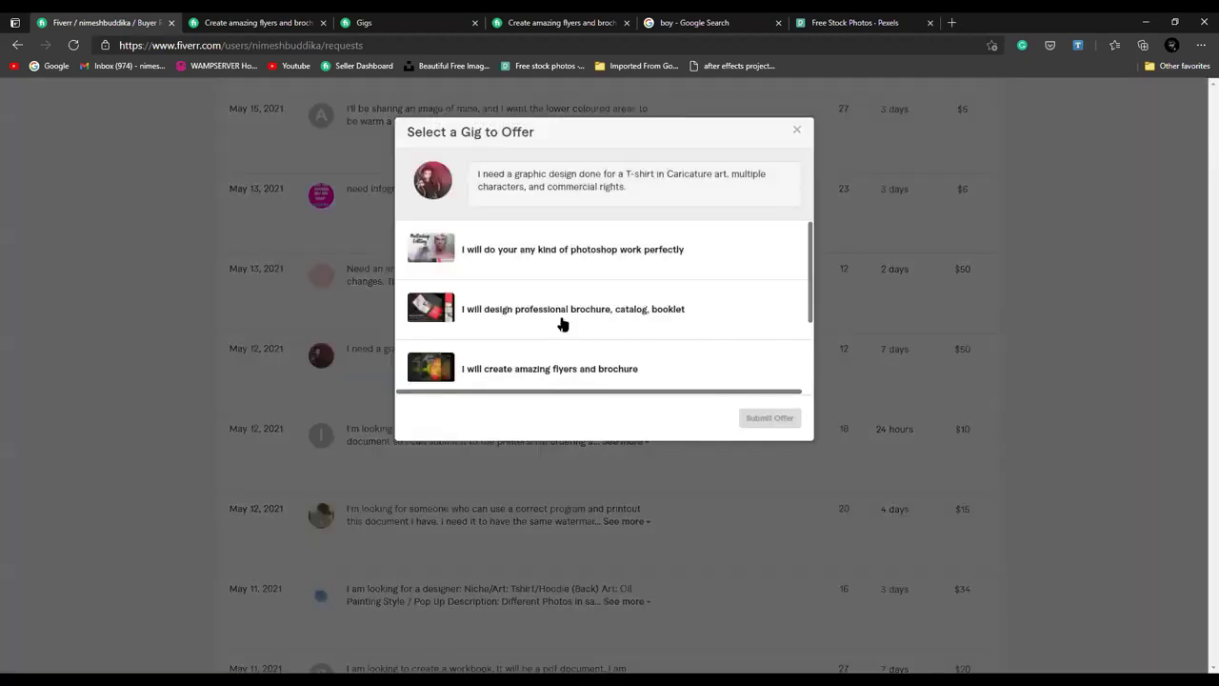
{"action": "left_click", "coordinate": [548, 369]}
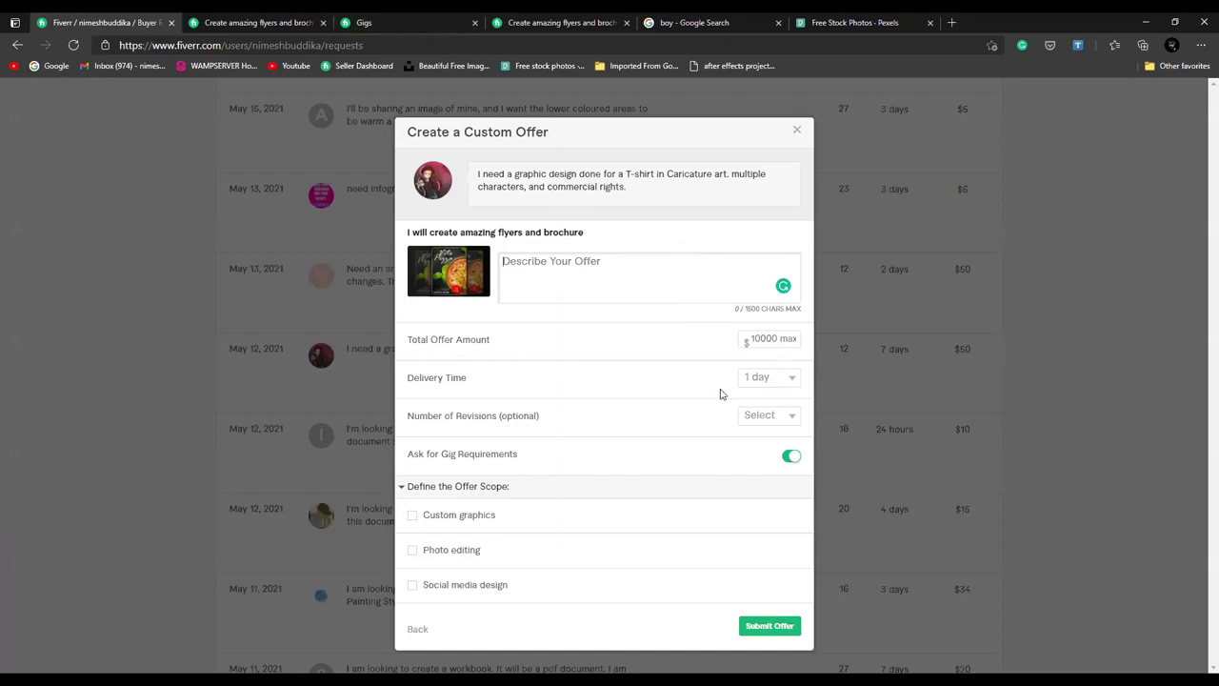
Step: Set the T-shirt offer's total amount to $40 and its delivery time to 4 days
{"action": "left_click", "coordinate": [783, 341]}
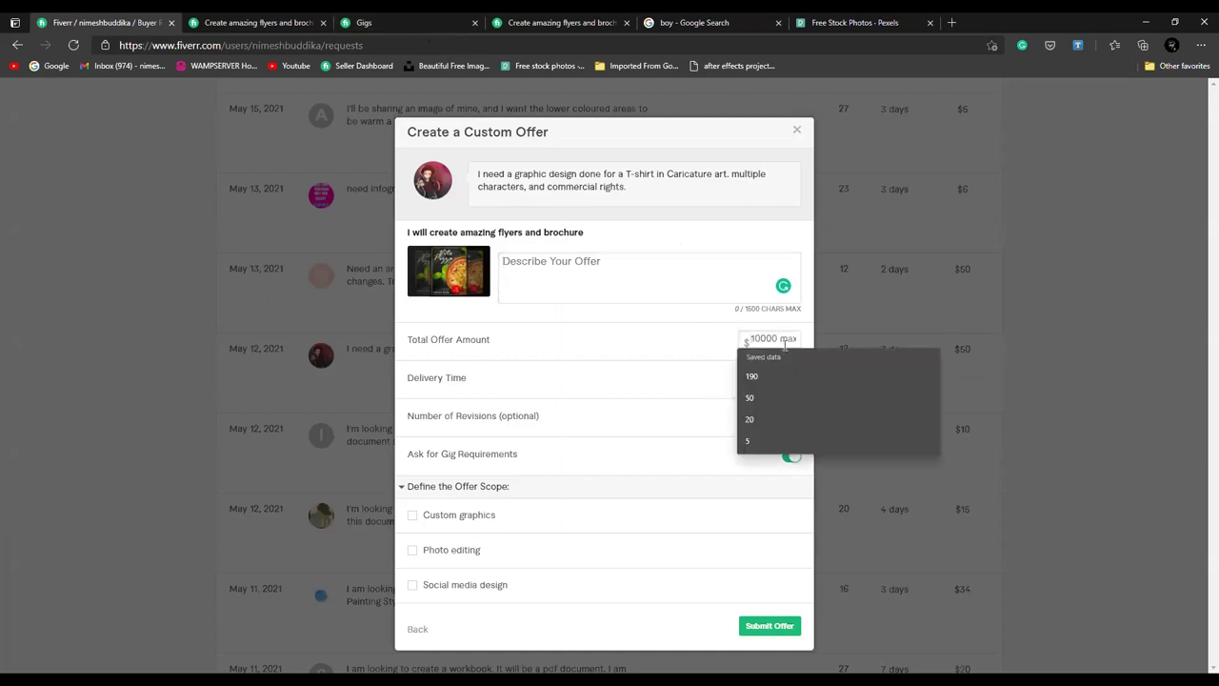
{"action": "type", "text": "40"}
{"action": "left_click", "coordinate": [781, 378]}
{"action": "left_click", "coordinate": [781, 378]}
{"action": "left_click", "coordinate": [780, 382]}
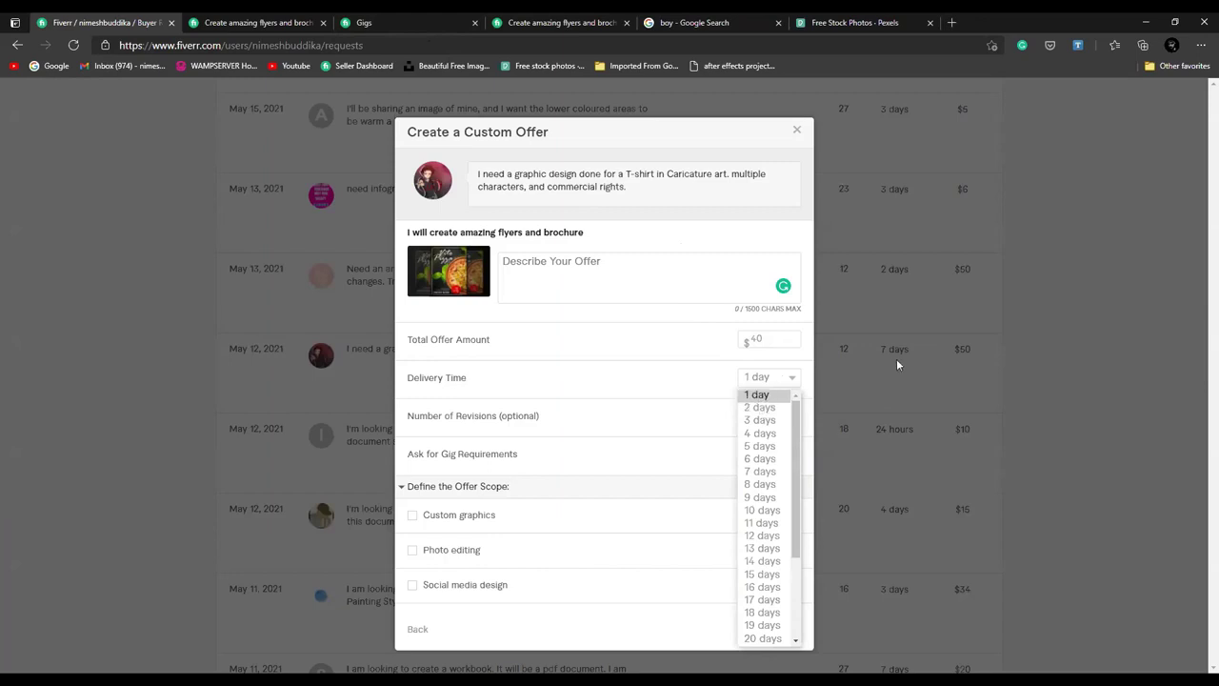
{"action": "left_click", "coordinate": [777, 433]}
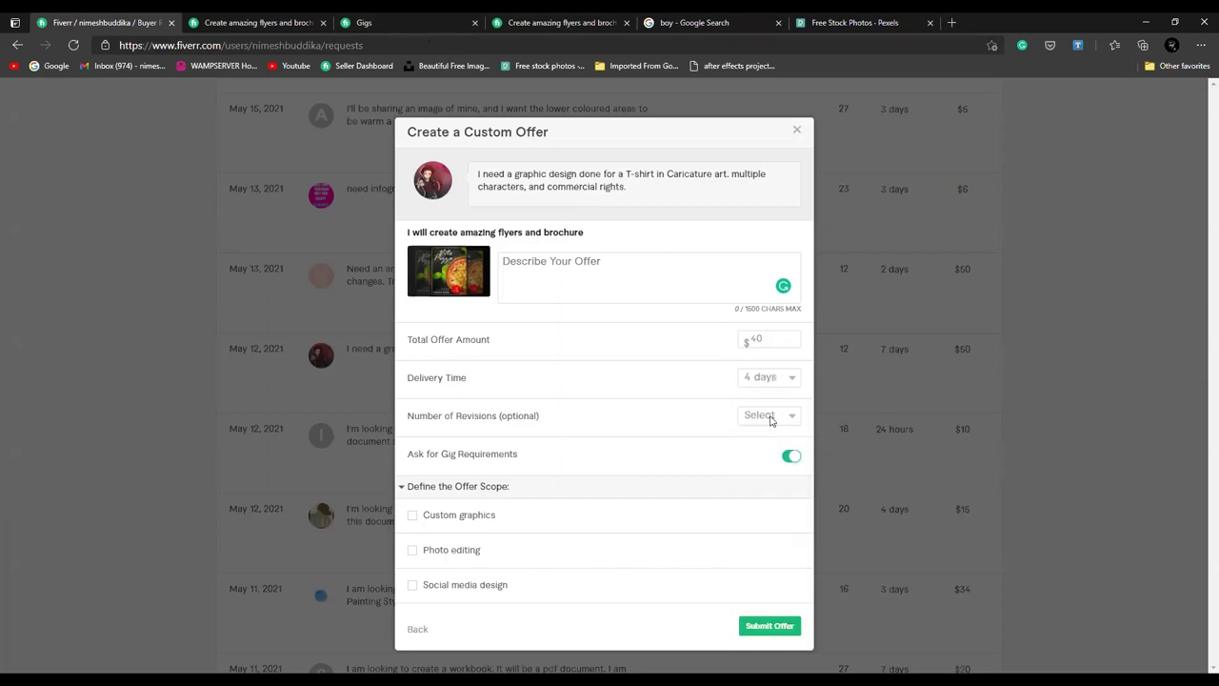
Step: Include only custom graphics and photo editing in the T-shirt offer's scope, leaving out social media design
{"action": "left_click", "coordinate": [499, 519]}
{"action": "left_click", "coordinate": [515, 557]}
{"action": "left_click", "coordinate": [609, 587]}
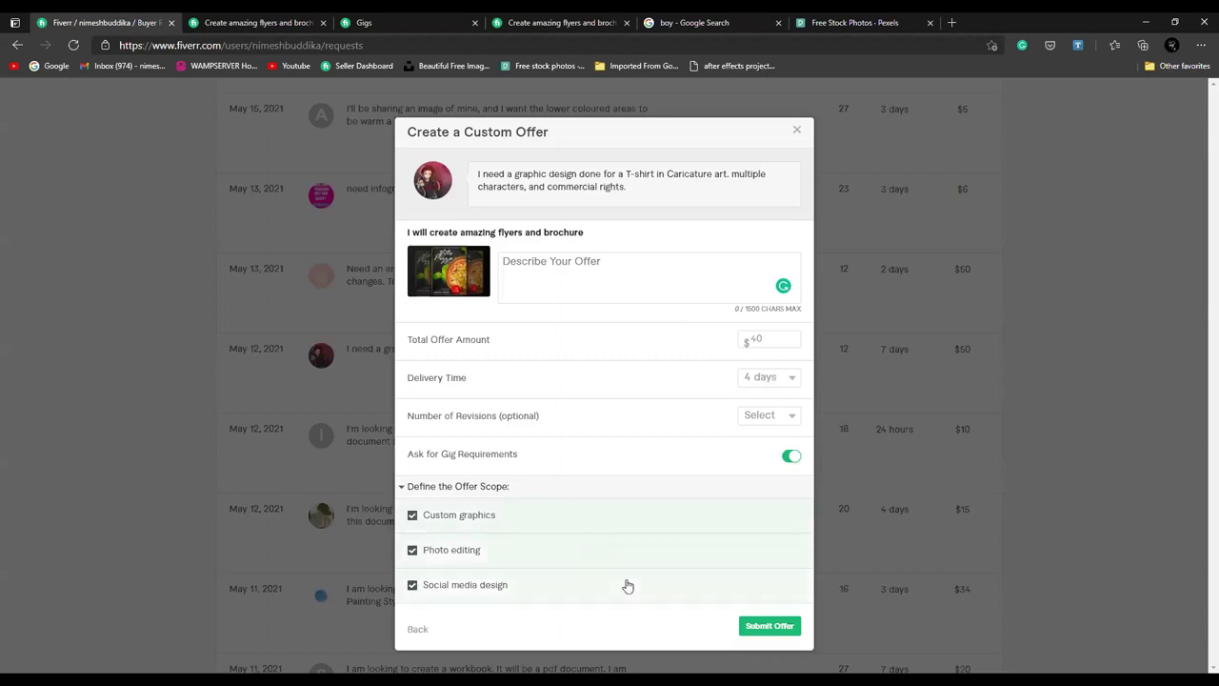
{"action": "left_click", "coordinate": [613, 587]}
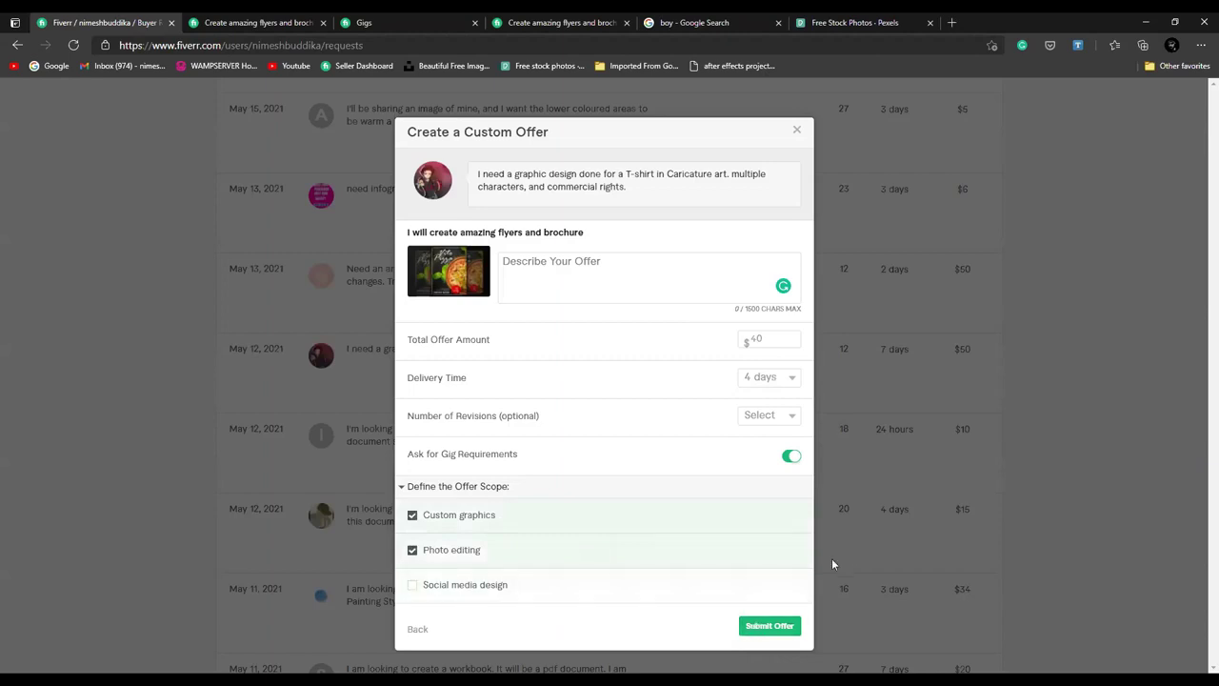
Step: Paste the prepared introduction about 7 years of graphic design experience as the T-shirt offer's description and submit the offer
{"action": "left_click", "coordinate": [770, 626]}
{"action": "right_click", "coordinate": [602, 278]}
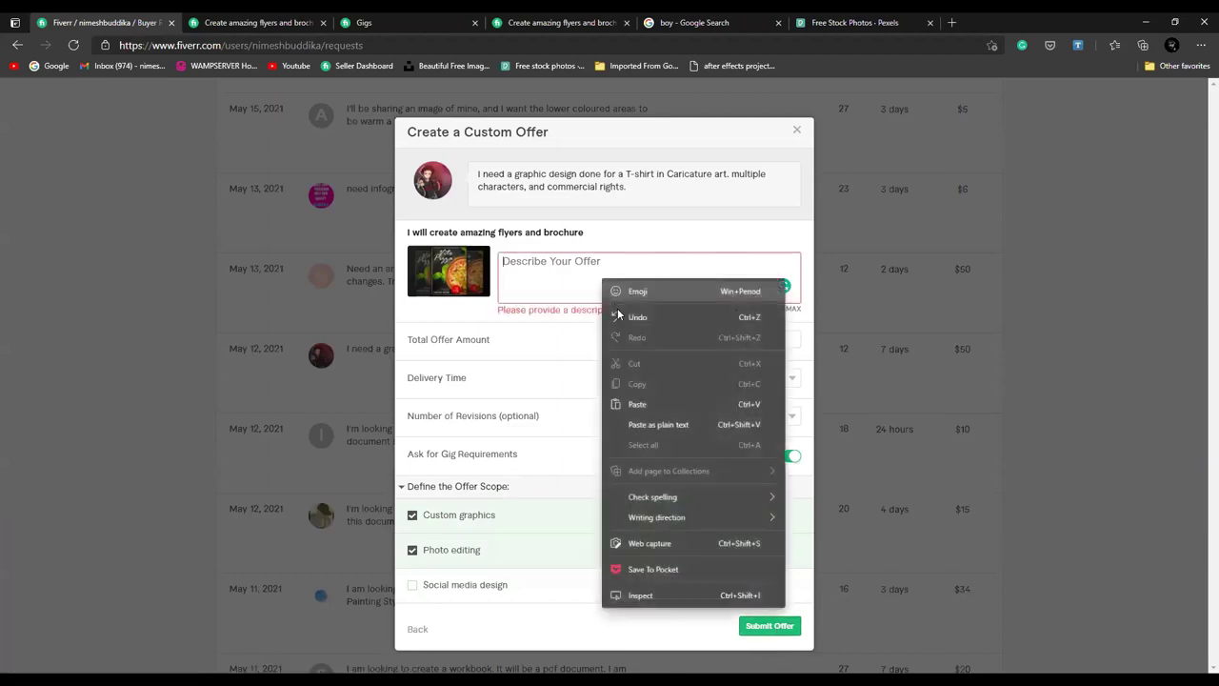
{"action": "left_click", "coordinate": [672, 407]}
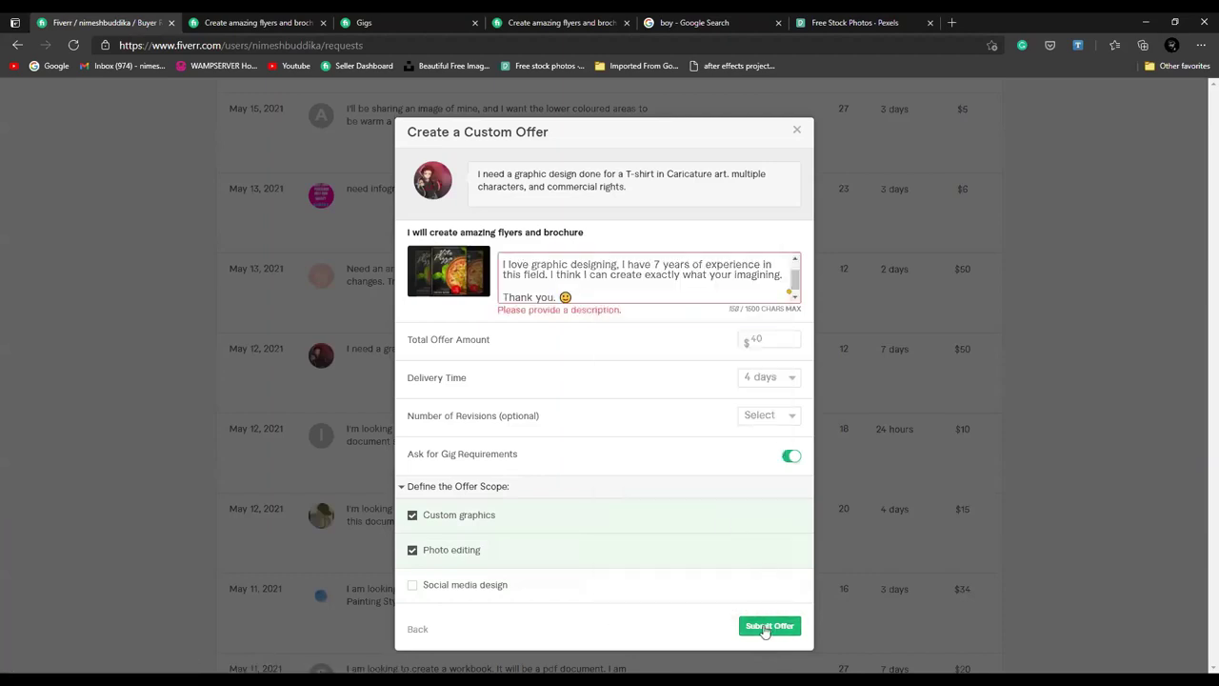
{"action": "left_click", "coordinate": [767, 626]}
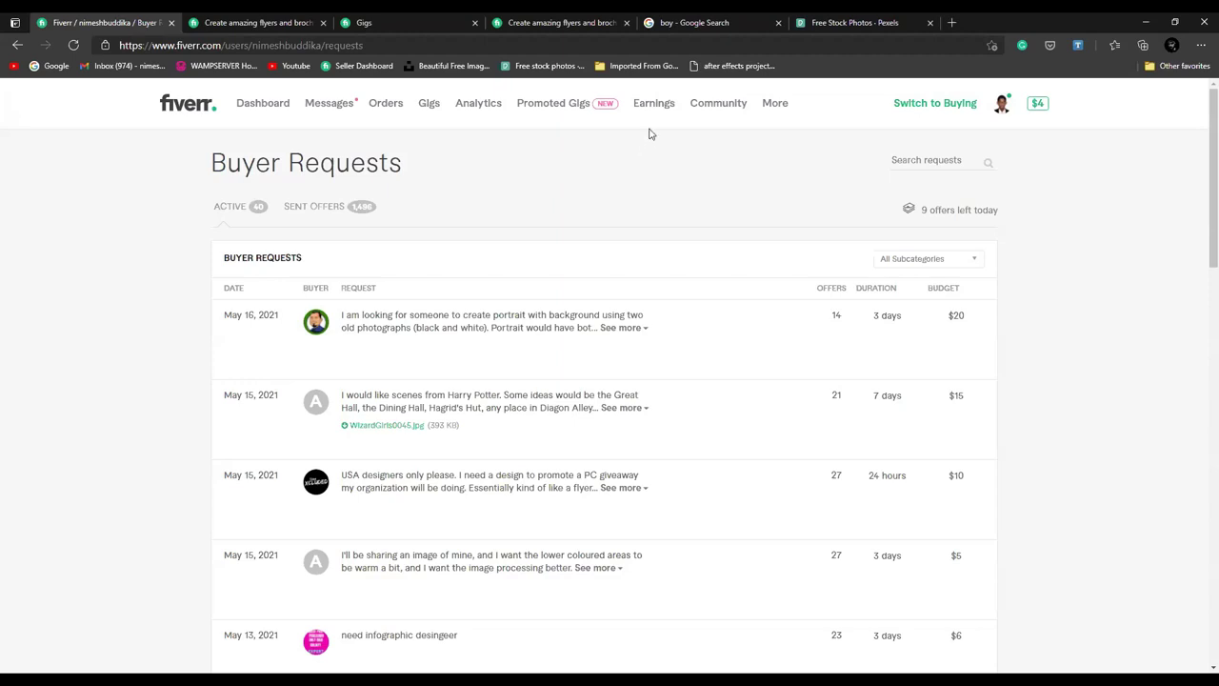
Step: Open the first delivered $20 order from the seller dashboard and expand the buyer's order requirements
{"action": "left_click", "coordinate": [339, 110]}
{"action": "left_click", "coordinate": [272, 104]}
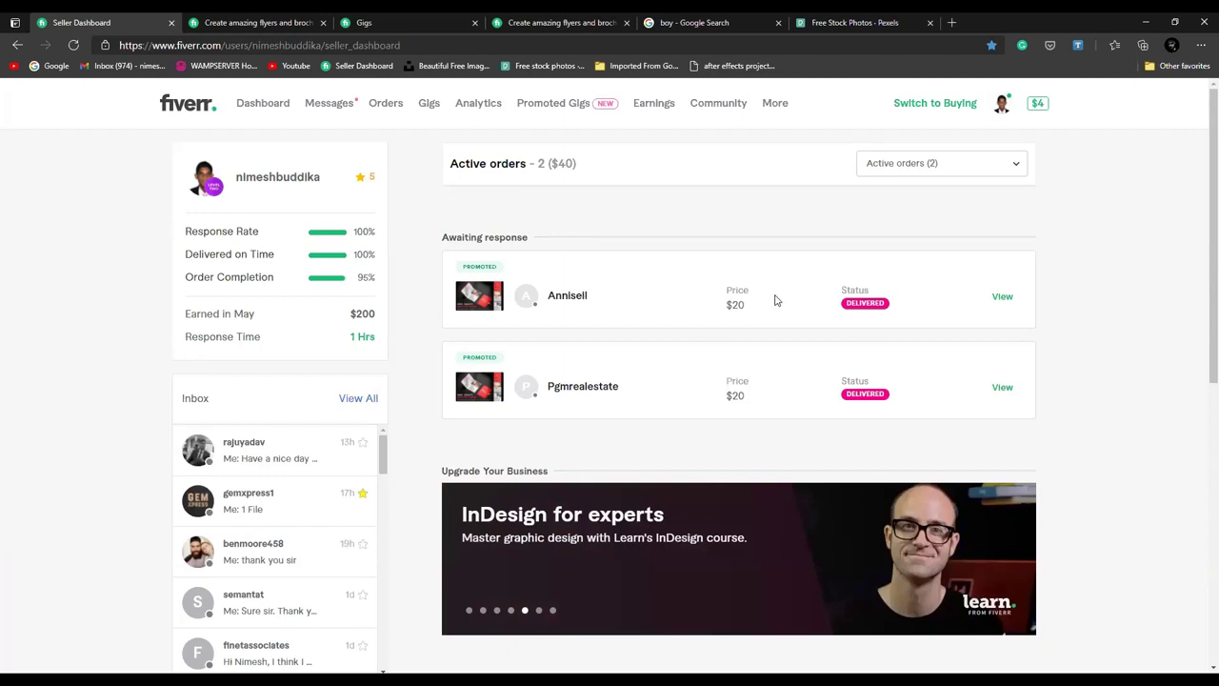
{"action": "left_click", "coordinate": [1004, 303]}
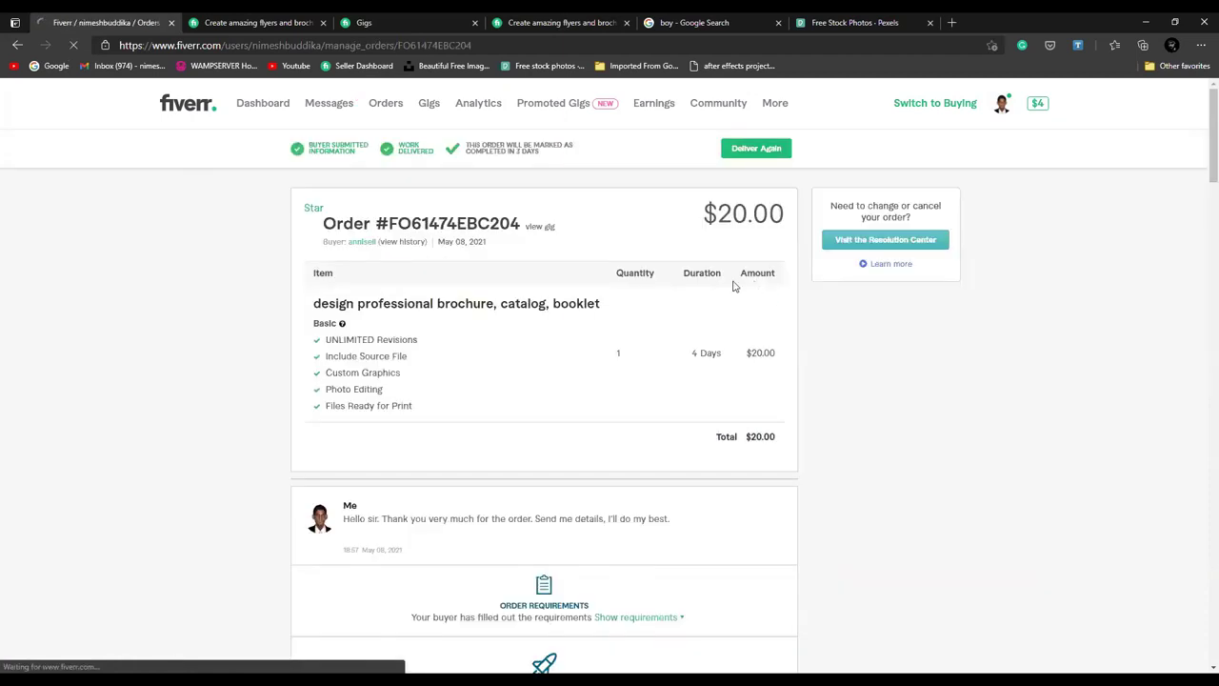
{"action": "scroll", "coordinate": [629, 292], "scroll_direction": "down", "scroll_amount": 1}
{"action": "scroll", "coordinate": [626, 295], "scroll_direction": "down", "scroll_amount": 3}
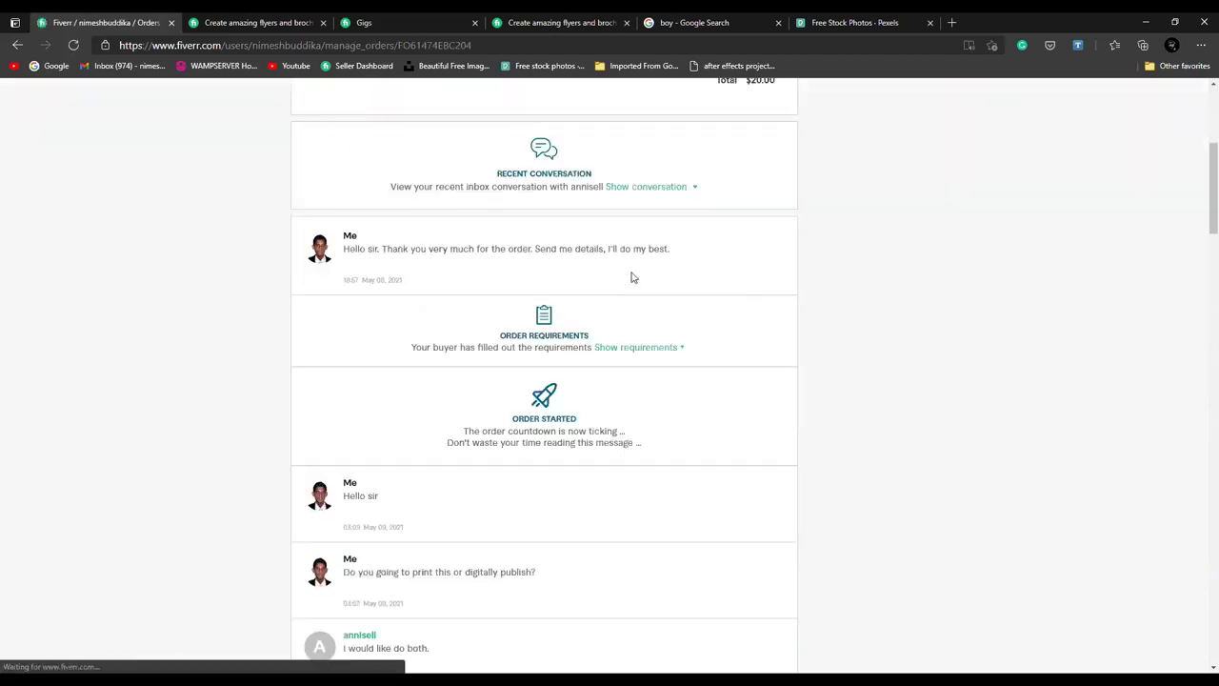
{"action": "left_click", "coordinate": [632, 349]}
Step: Read the buyer's brochure brief and open its linked sample booklet on simplebooklet.com in a separate tab
{"action": "scroll", "coordinate": [624, 344], "scroll_direction": "down", "scroll_amount": 2}
{"action": "scroll", "coordinate": [463, 273], "scroll_direction": "down", "scroll_amount": 1}
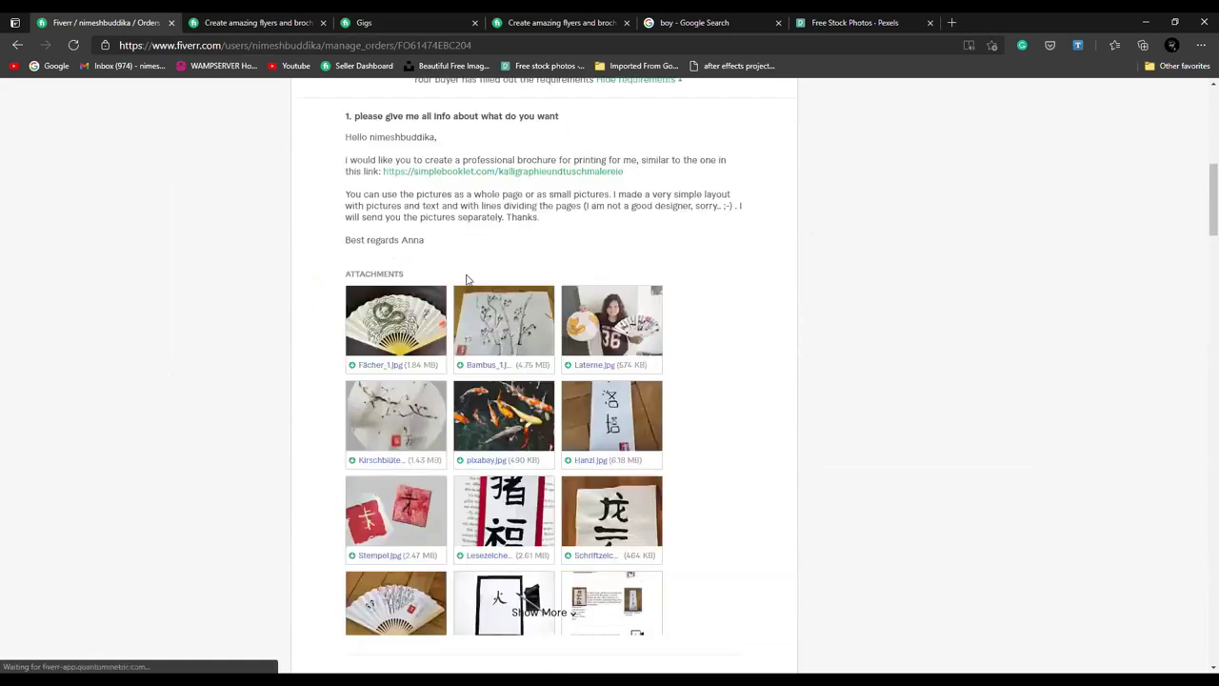
{"action": "scroll", "coordinate": [468, 280], "scroll_direction": "up", "scroll_amount": 1}
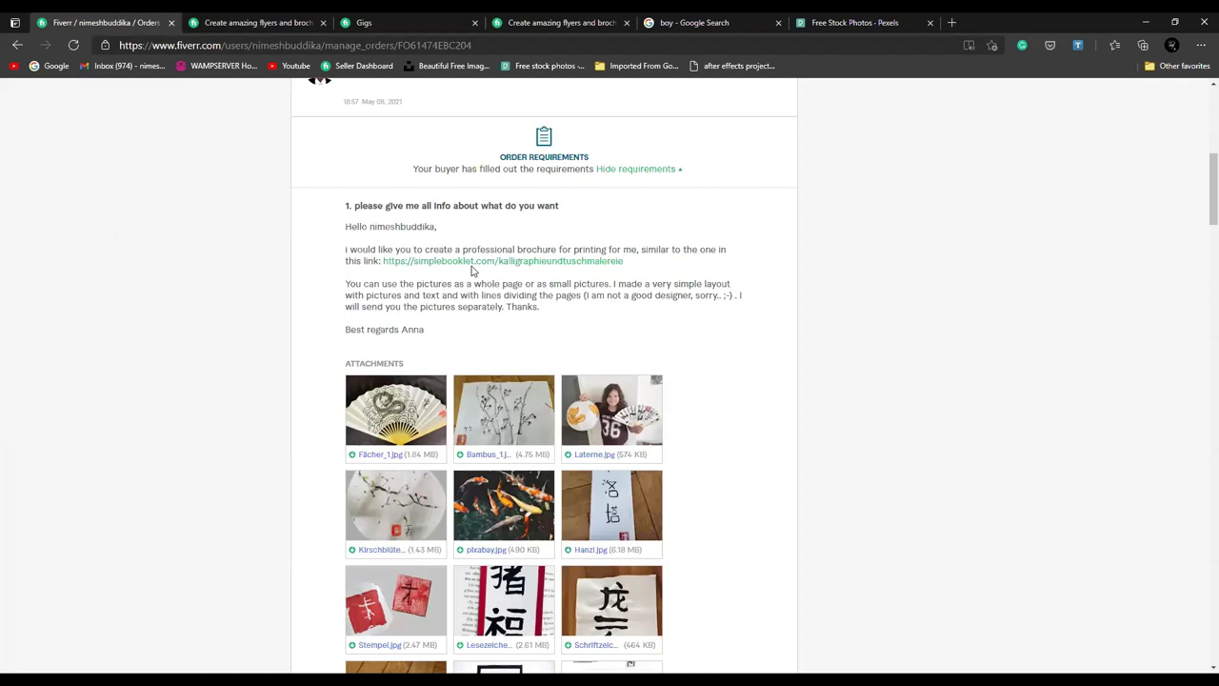
{"action": "scroll", "coordinate": [467, 269], "scroll_direction": "up", "scroll_amount": 1}
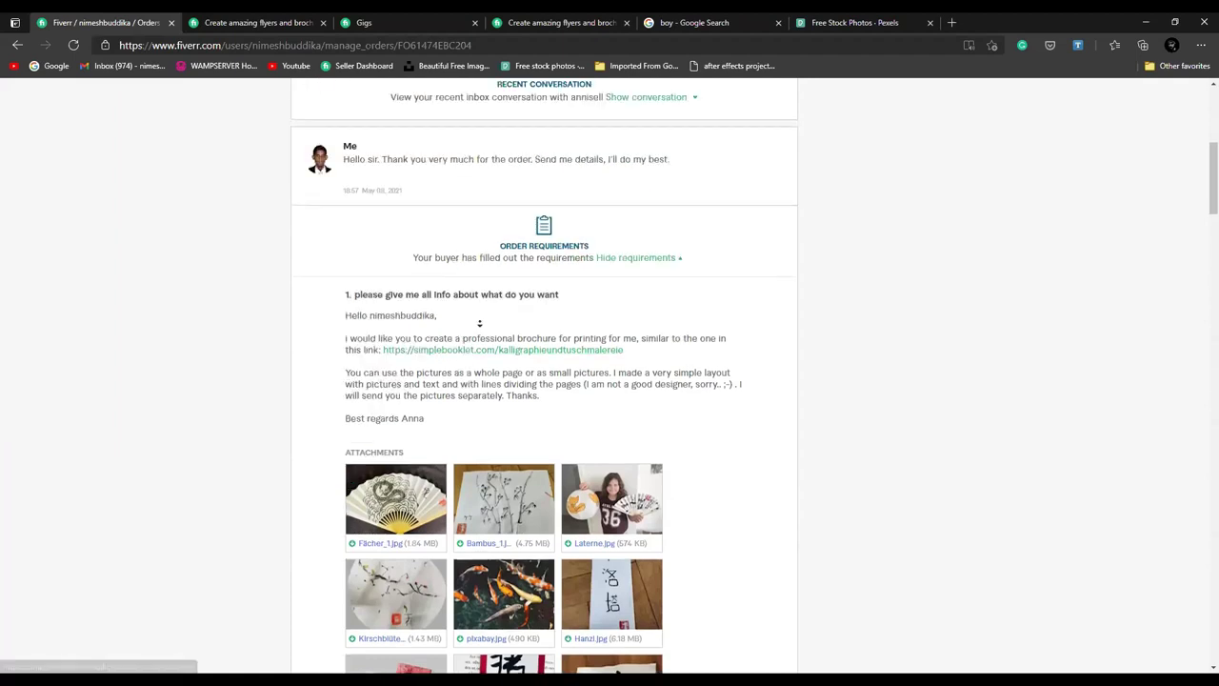
{"action": "scroll", "coordinate": [479, 324], "scroll_direction": "down", "scroll_amount": 1}
{"action": "scroll", "coordinate": [430, 314], "scroll_direction": "up", "scroll_amount": 1}
{"action": "middle_click", "coordinate": [429, 306]}
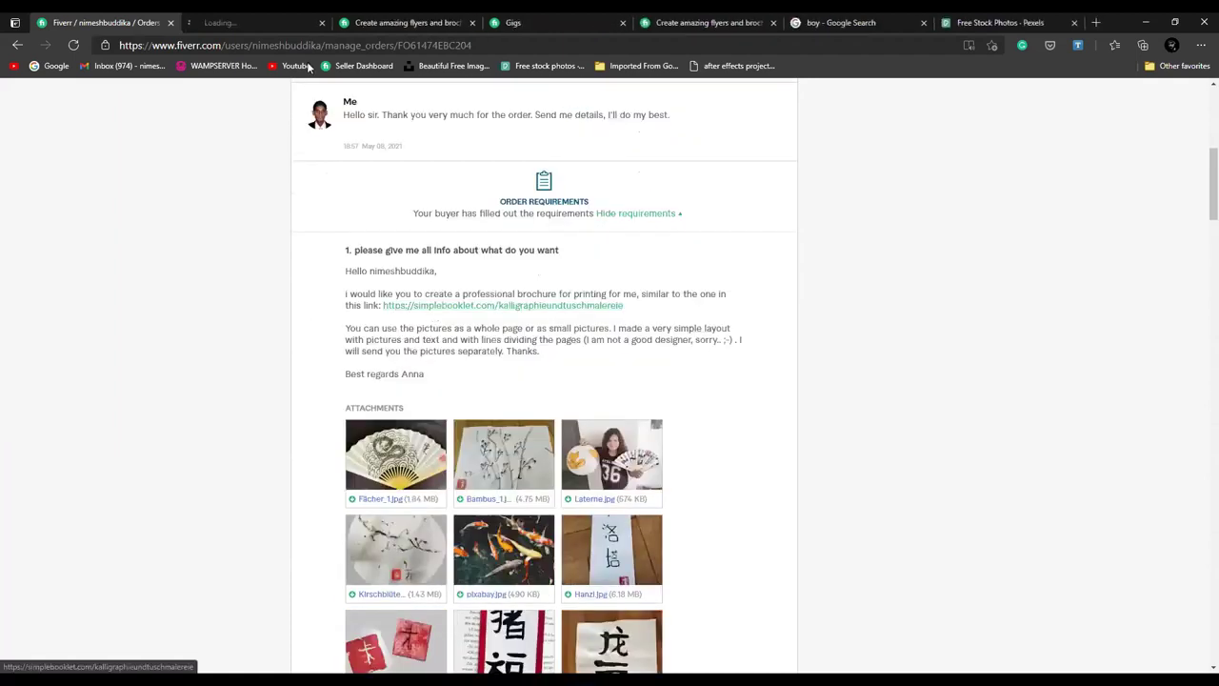
{"action": "left_click", "coordinate": [281, 22]}
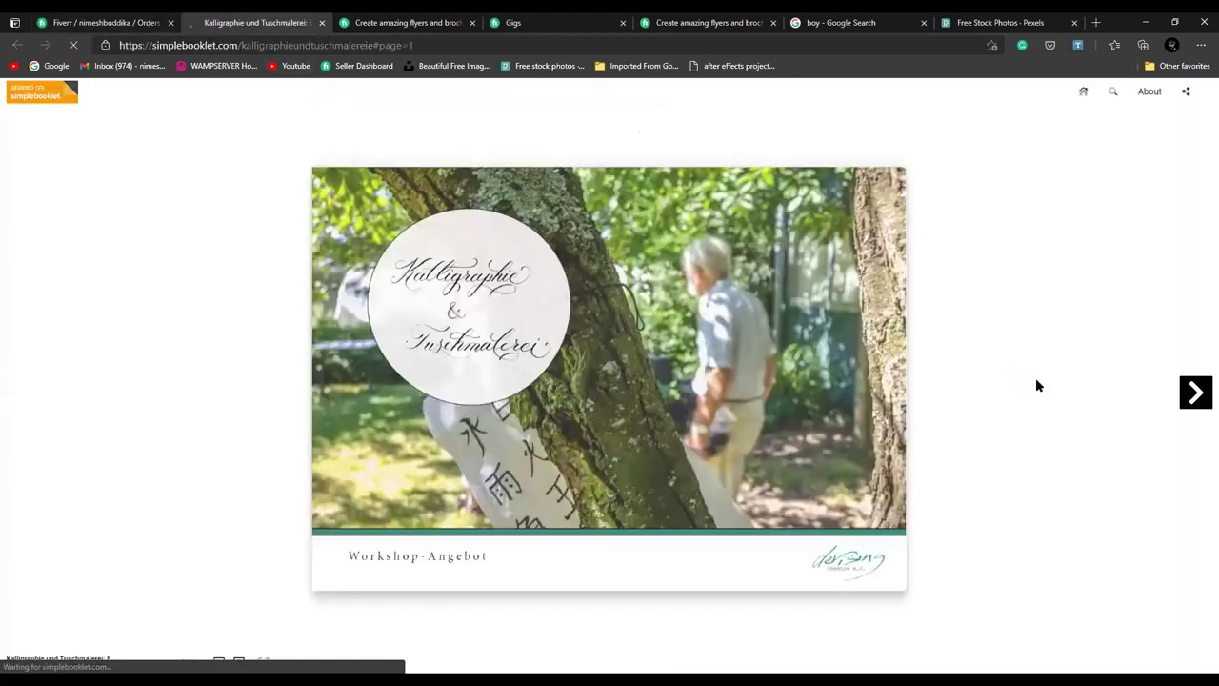
Step: Page through the sample calligraphy booklet to examine its layout, and return to the order page
{"action": "left_click", "coordinate": [1195, 393]}
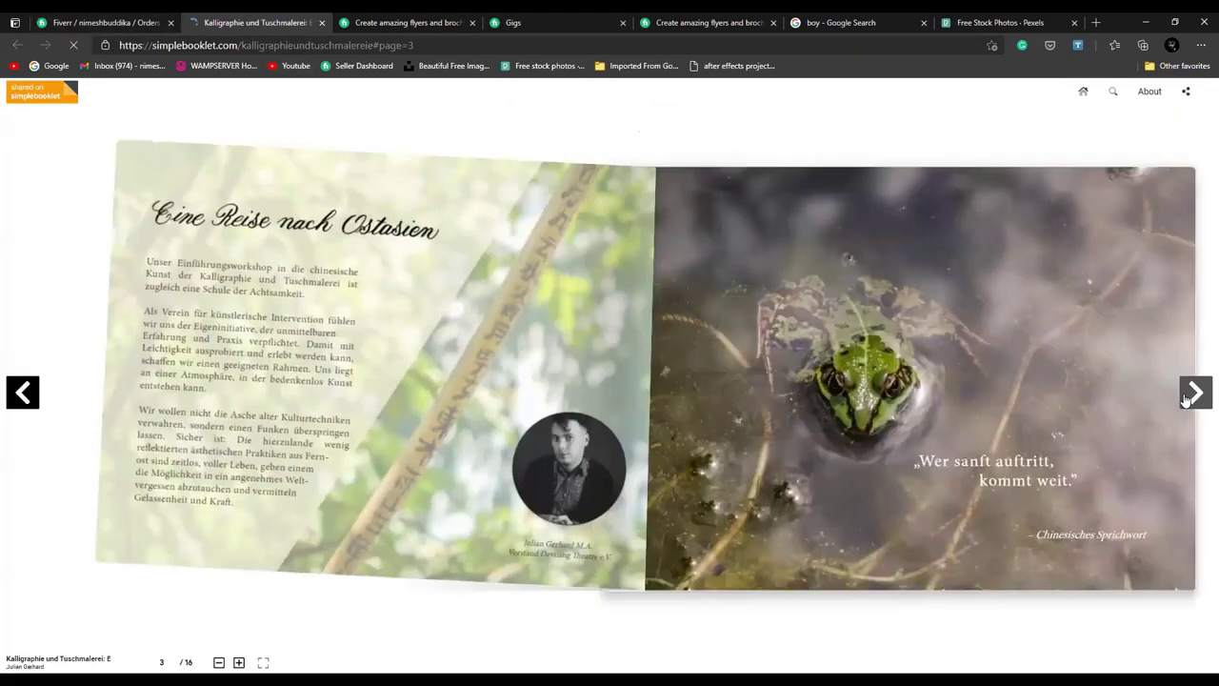
{"action": "left_click", "coordinate": [1186, 399]}
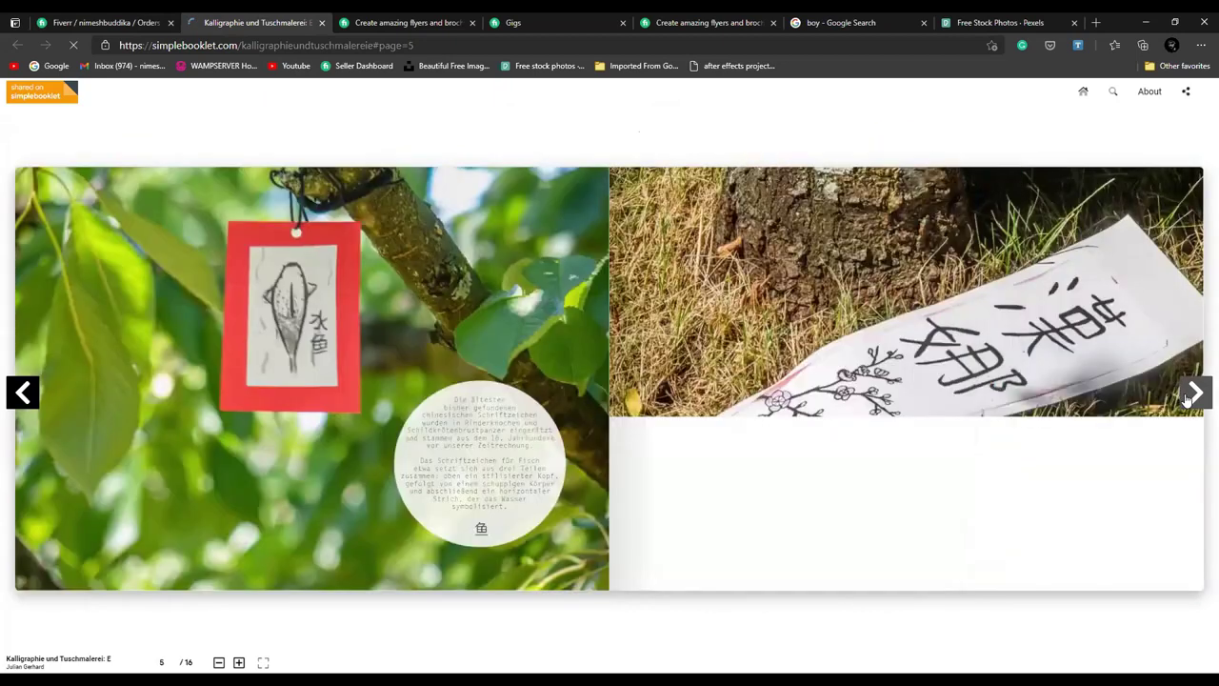
{"action": "left_click", "coordinate": [1186, 399]}
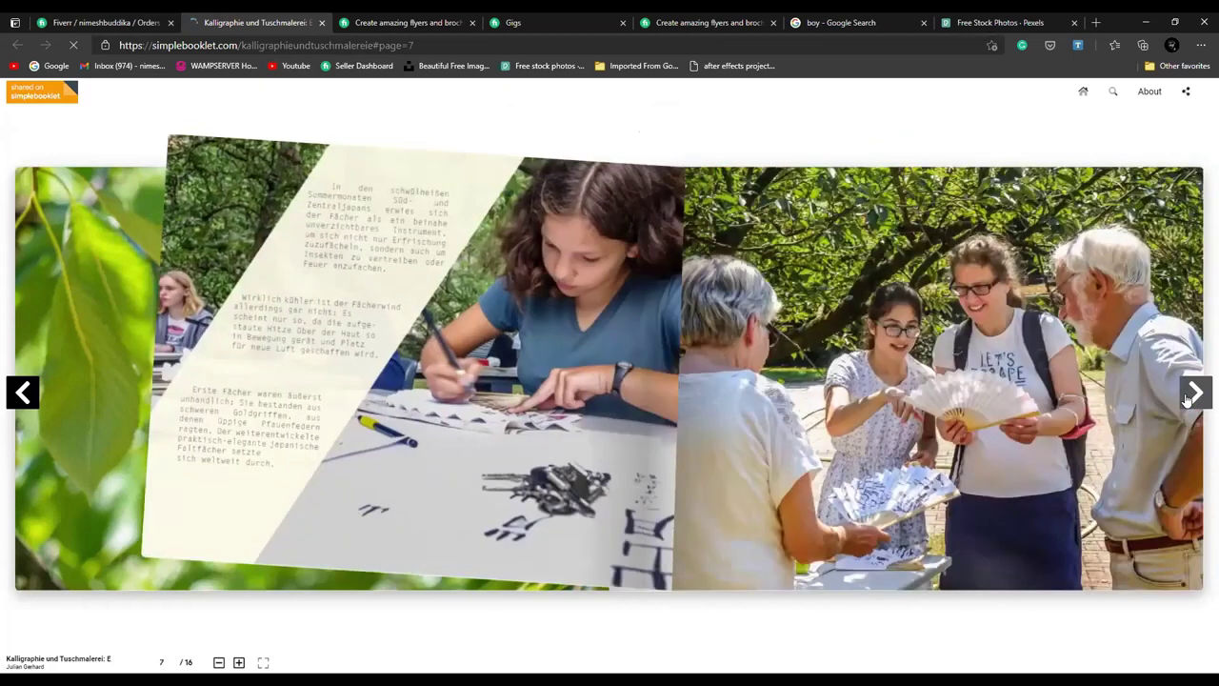
{"action": "left_click", "coordinate": [132, 21]}
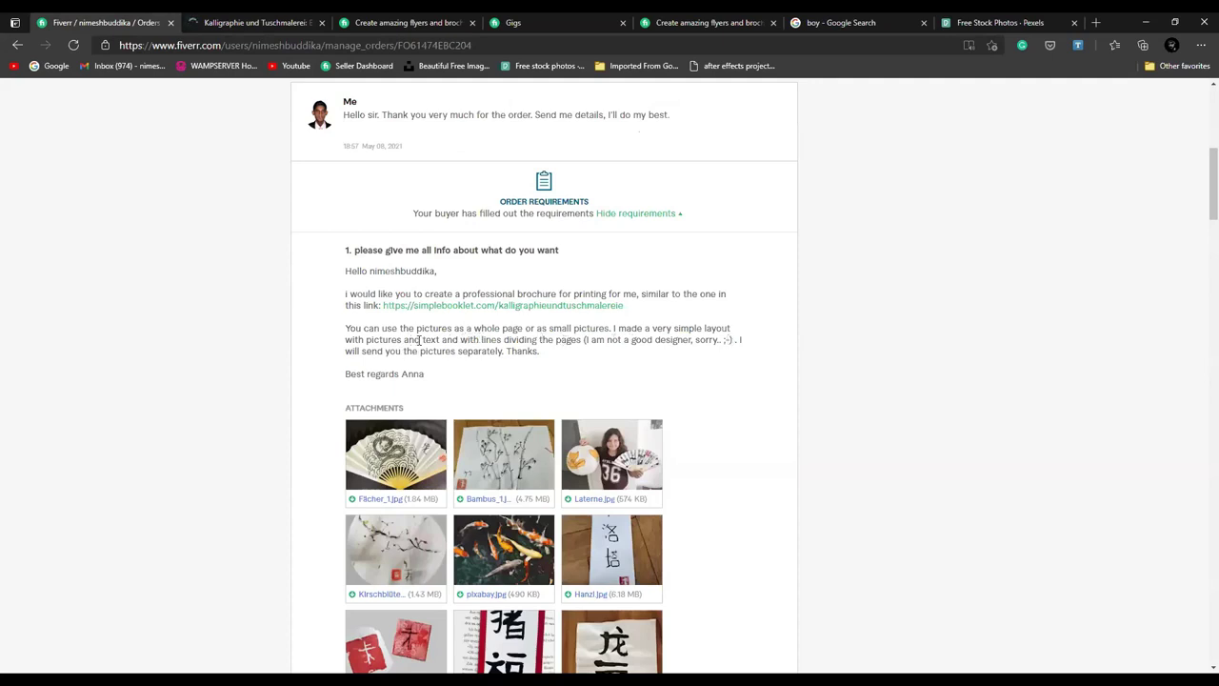
Step: Review the text of the buyer's brochure brief by highlighting it from the greeting to the sign-off
{"action": "scroll", "coordinate": [474, 332], "scroll_direction": "down", "scroll_amount": 3}
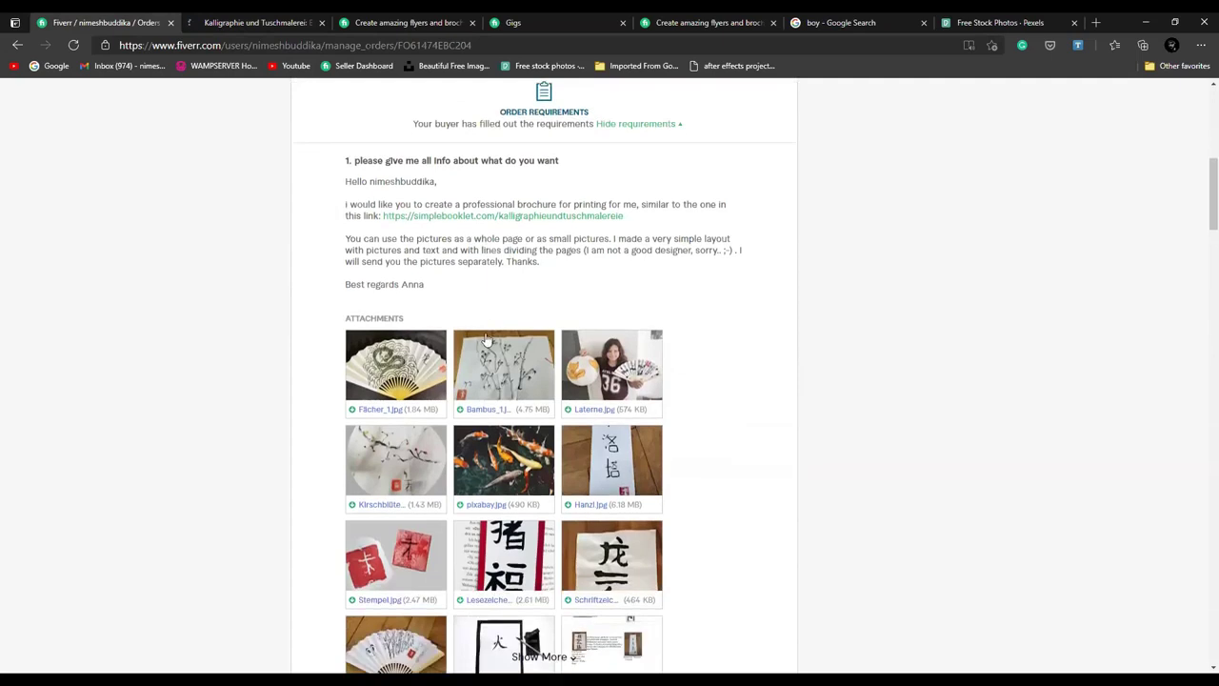
{"action": "scroll", "coordinate": [516, 334], "scroll_direction": "up", "scroll_amount": 1}
{"action": "scroll", "coordinate": [514, 271], "scroll_direction": "up", "scroll_amount": 1}
{"action": "left_click_drag", "start_coordinate": [346, 270], "coordinate": [476, 375]}
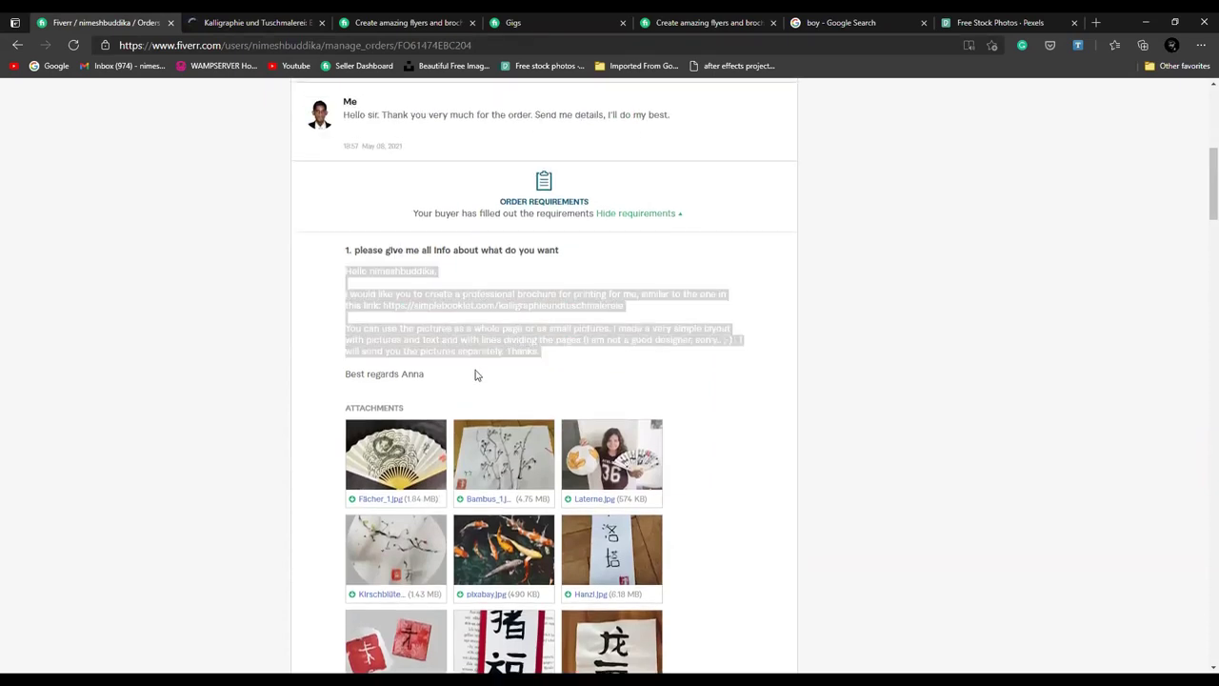
{"action": "left_click", "coordinate": [598, 370]}
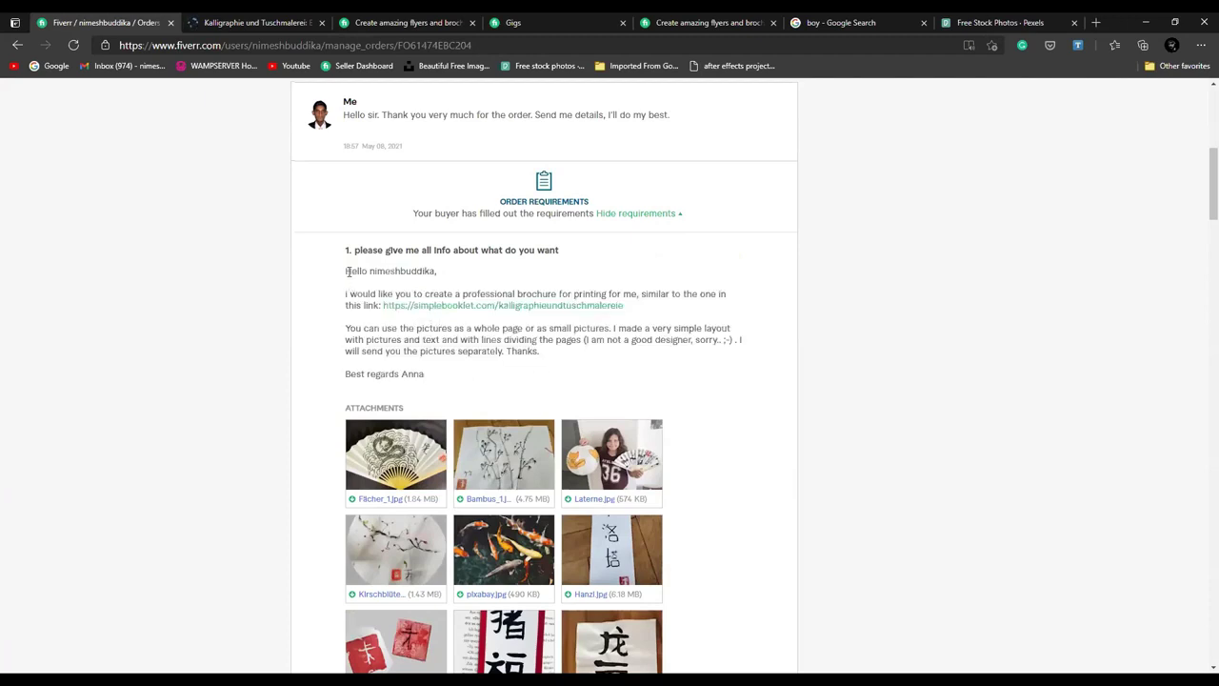
{"action": "left_click_drag", "start_coordinate": [346, 271], "coordinate": [518, 379]}
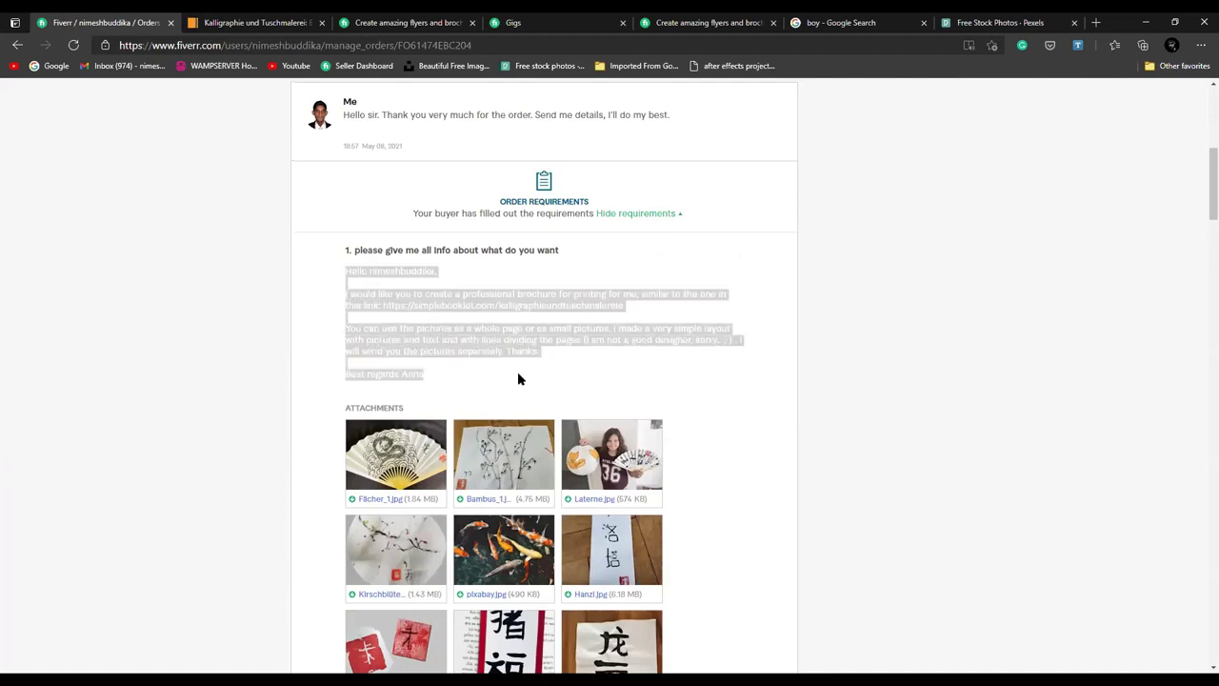
{"action": "left_click", "coordinate": [518, 368]}
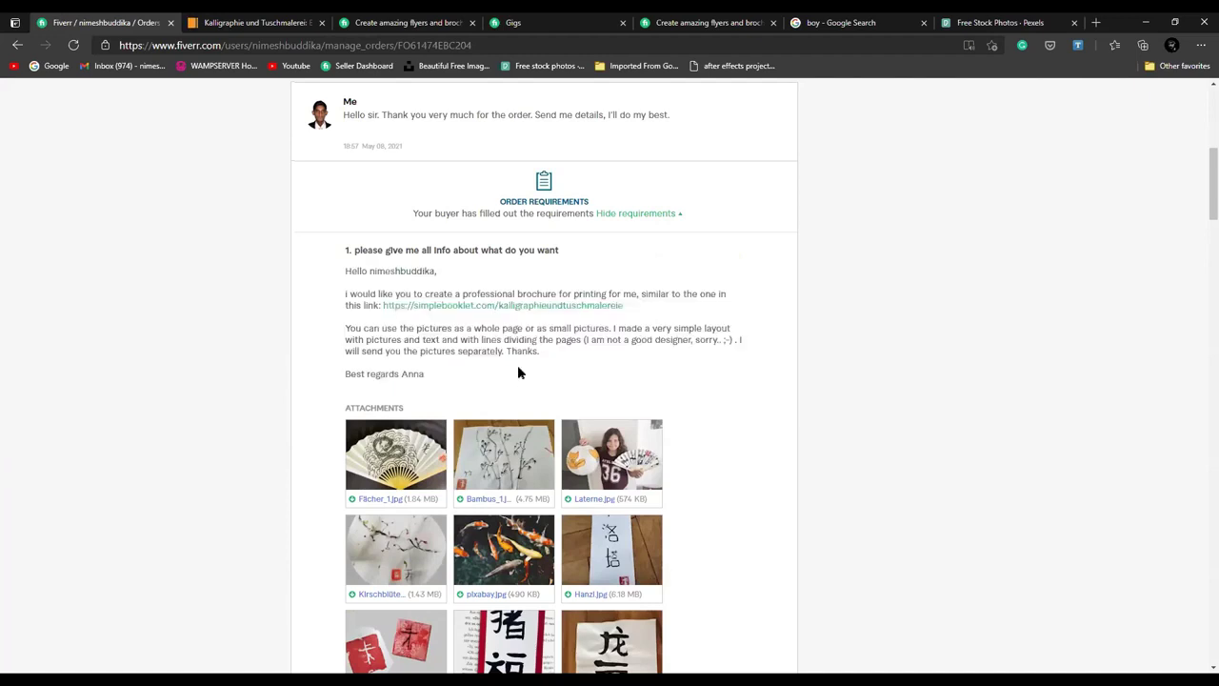
Step: Expand the full list of the brief's image attachments and go back to the order summary
{"action": "scroll", "coordinate": [517, 365], "scroll_direction": "down", "scroll_amount": 1}
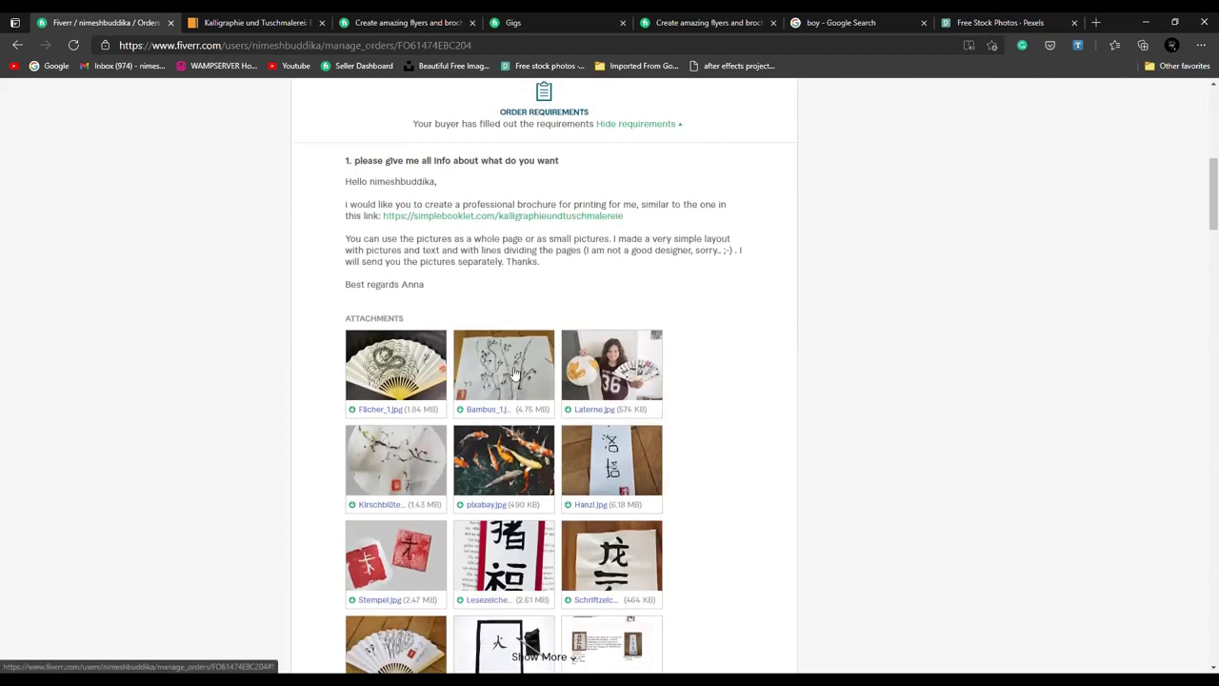
{"action": "scroll", "coordinate": [517, 365], "scroll_direction": "down", "scroll_amount": 1}
{"action": "left_click", "coordinate": [543, 568]}
{"action": "scroll", "coordinate": [547, 473], "scroll_direction": "down", "scroll_amount": 1}
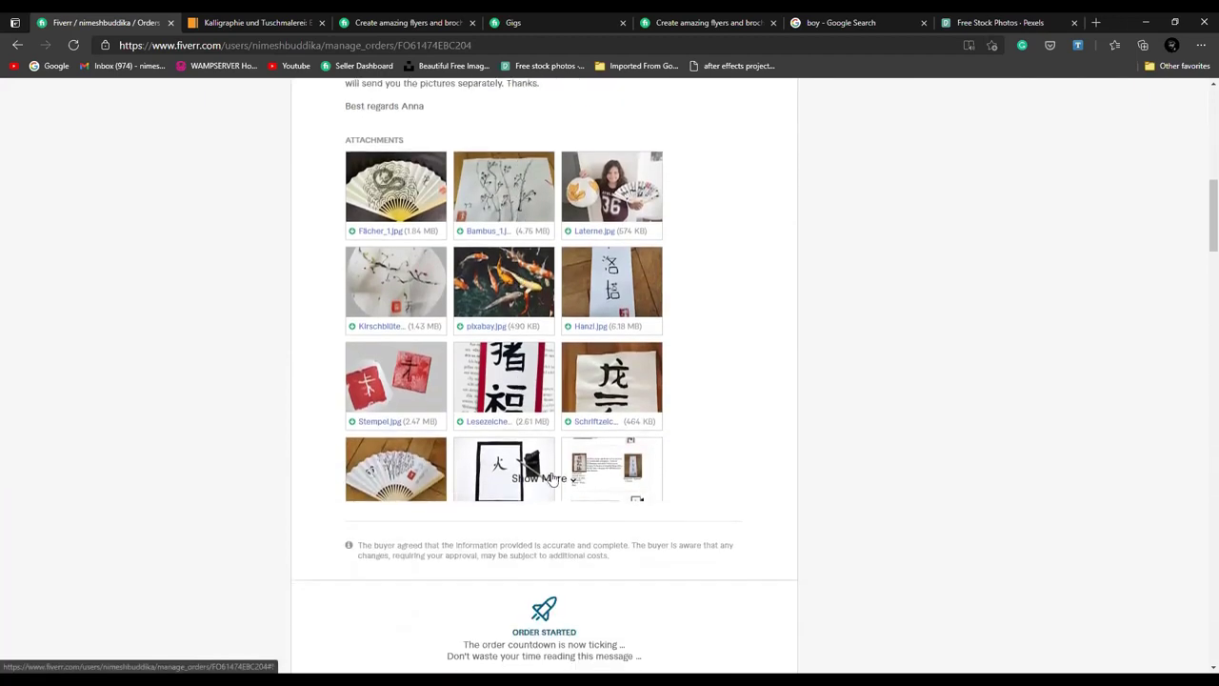
{"action": "scroll", "coordinate": [548, 474], "scroll_direction": "up", "scroll_amount": 1}
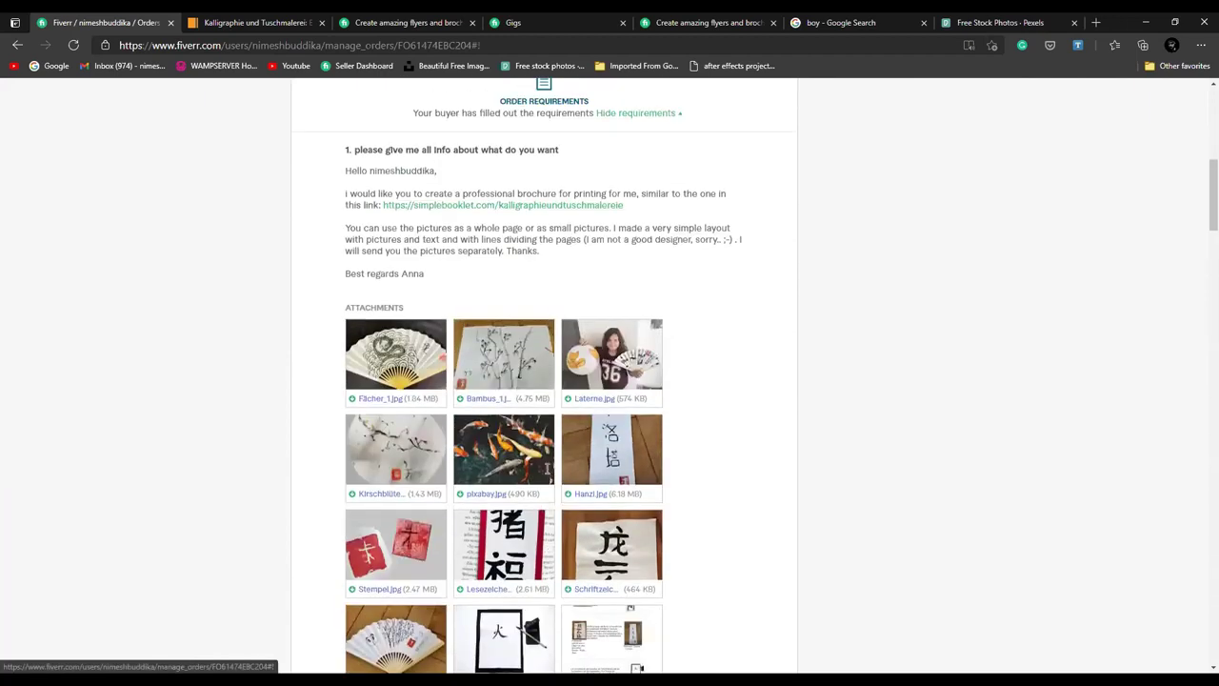
{"action": "scroll", "coordinate": [545, 472], "scroll_direction": "up", "scroll_amount": 3}
{"action": "scroll", "coordinate": [750, 263], "scroll_direction": "up", "scroll_amount": 3}
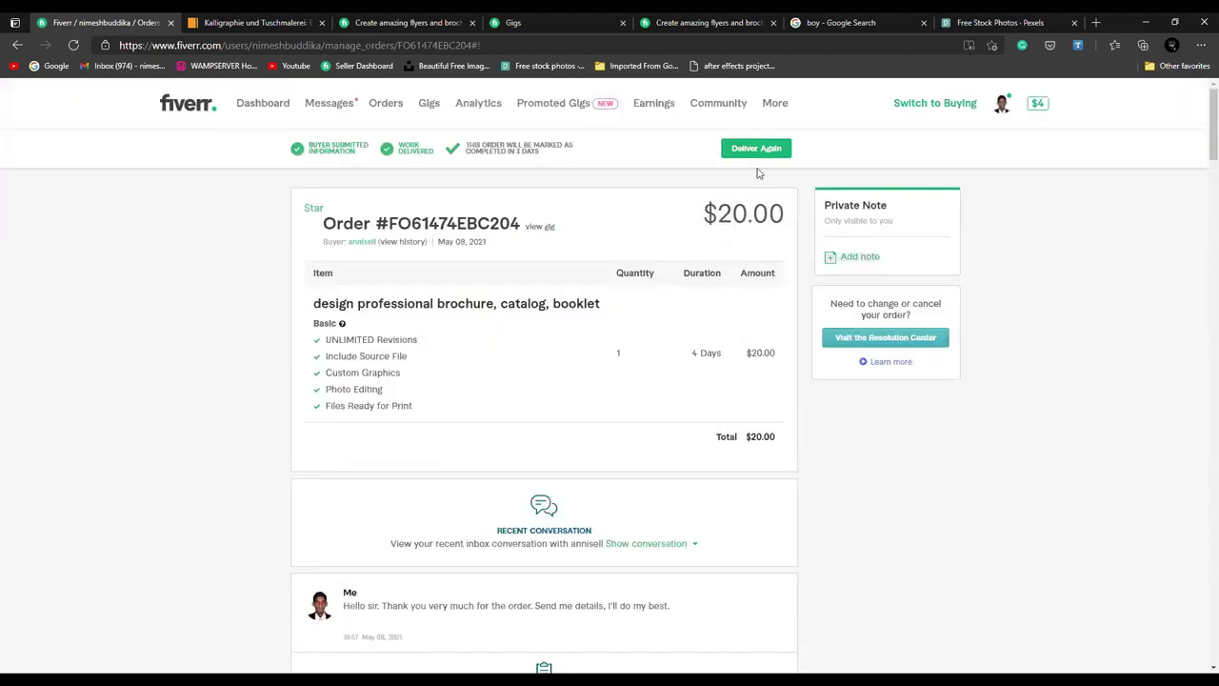
Step: Open the order's delivery form and its work file picker, and close both without delivering anything
{"action": "left_click", "coordinate": [756, 150]}
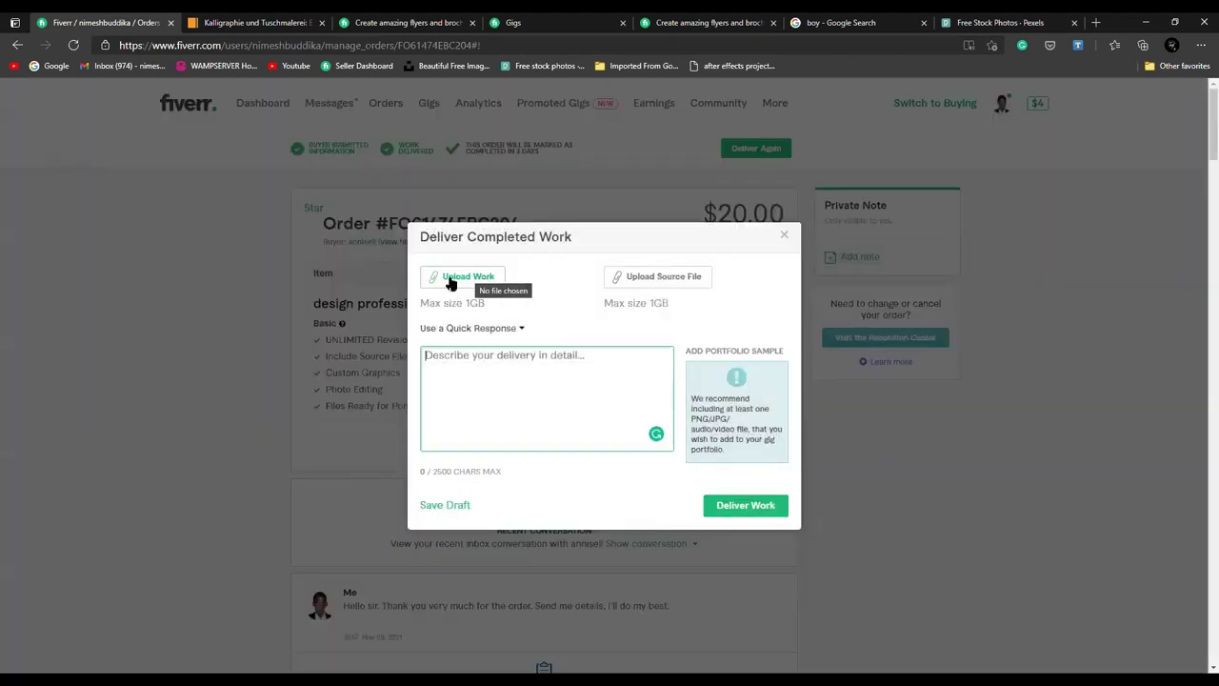
{"action": "left_click", "coordinate": [472, 276]}
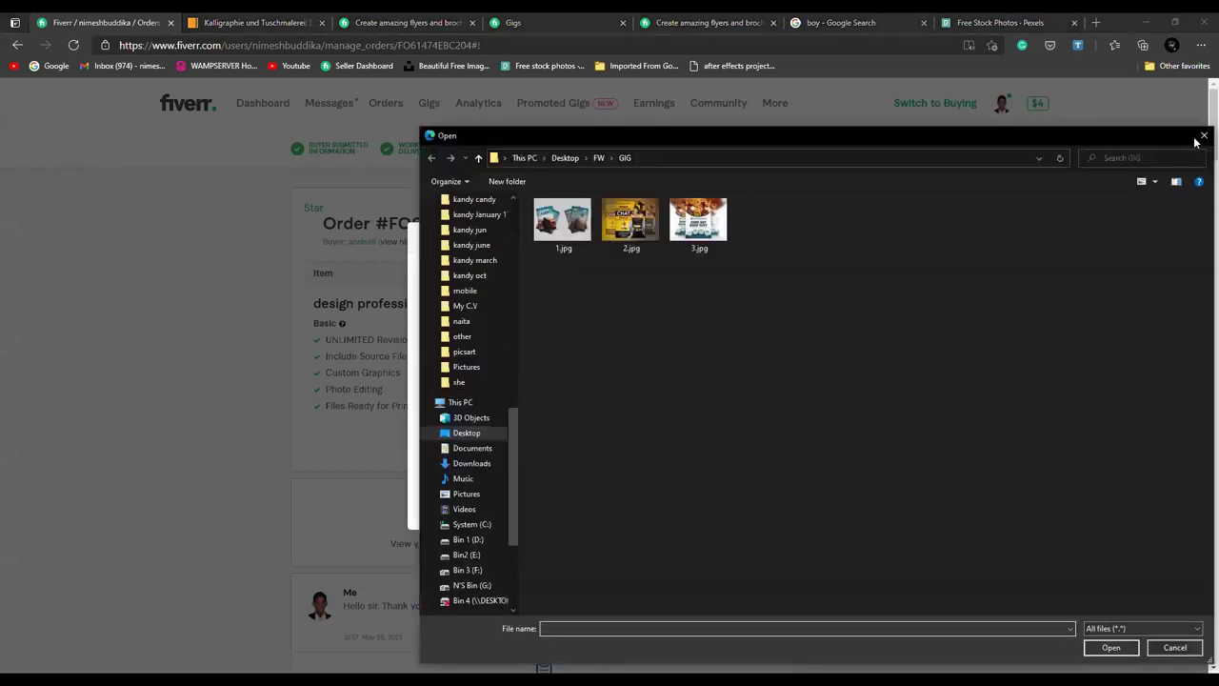
{"action": "left_click", "coordinate": [1202, 135]}
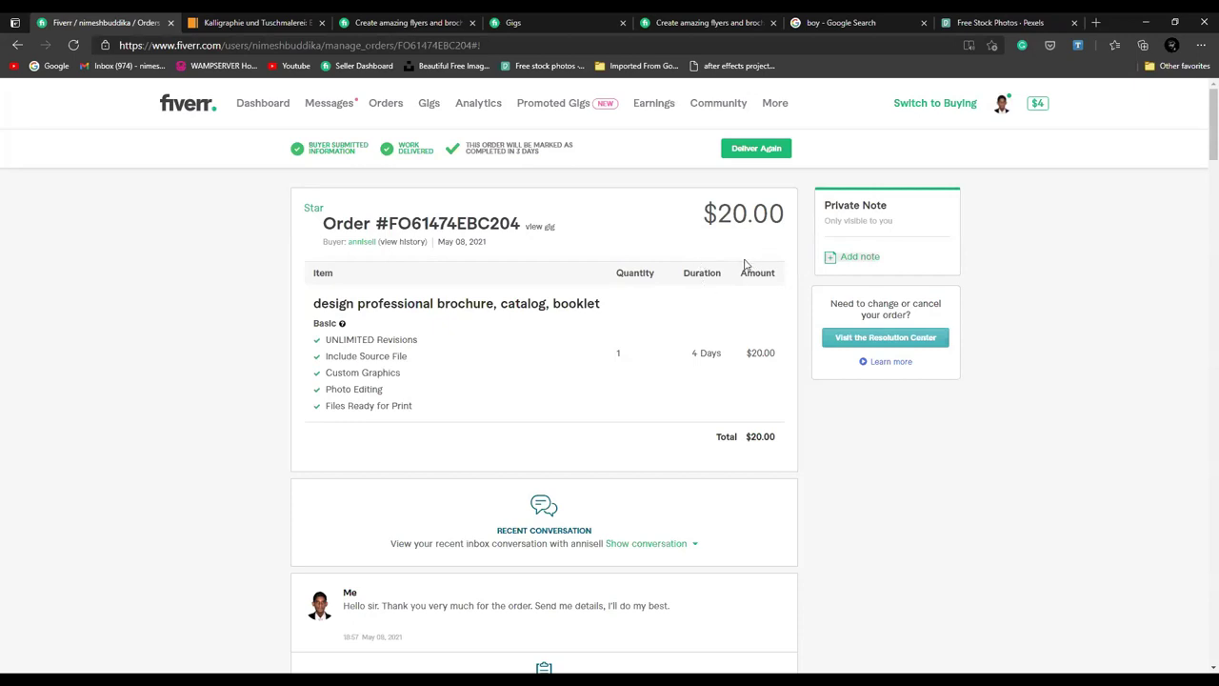
{"action": "scroll", "coordinate": [749, 266], "scroll_direction": "down", "scroll_amount": 1}
{"action": "scroll", "coordinate": [762, 223], "scroll_direction": "up", "scroll_amount": 1}
Step: Return to the dashboard and open the Earnings page to examine the amounts available for withdrawal and pending clearance
{"action": "left_click", "coordinate": [267, 106]}
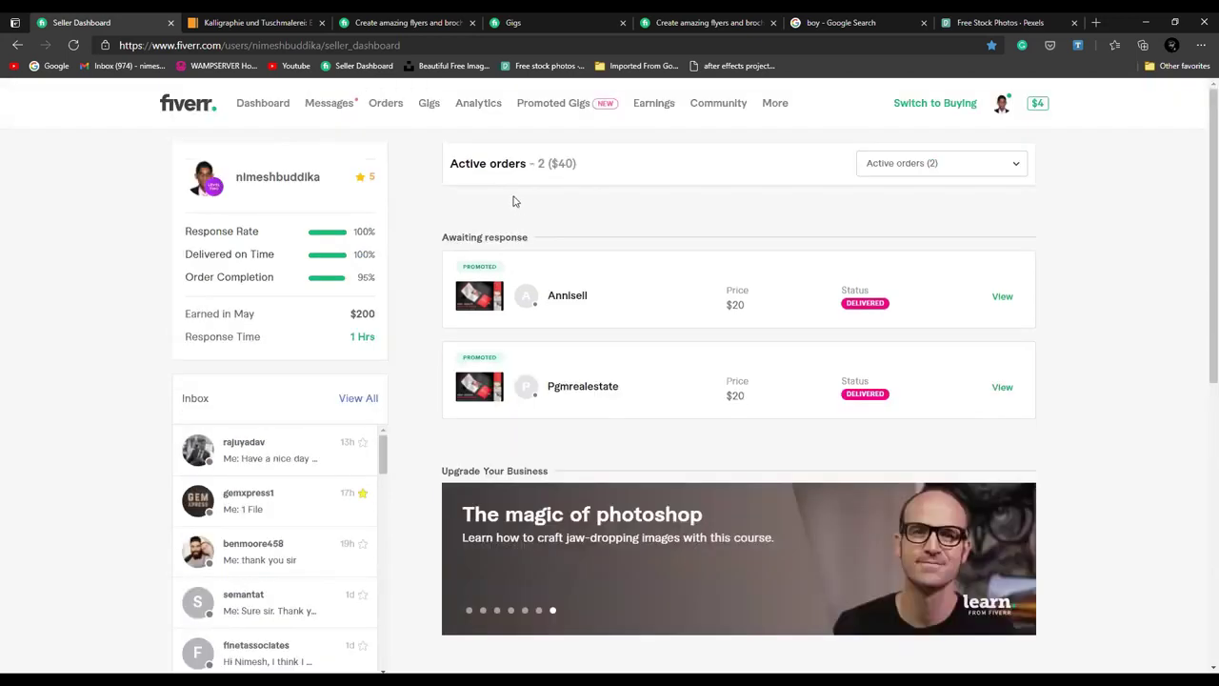
{"action": "left_click", "coordinate": [652, 111]}
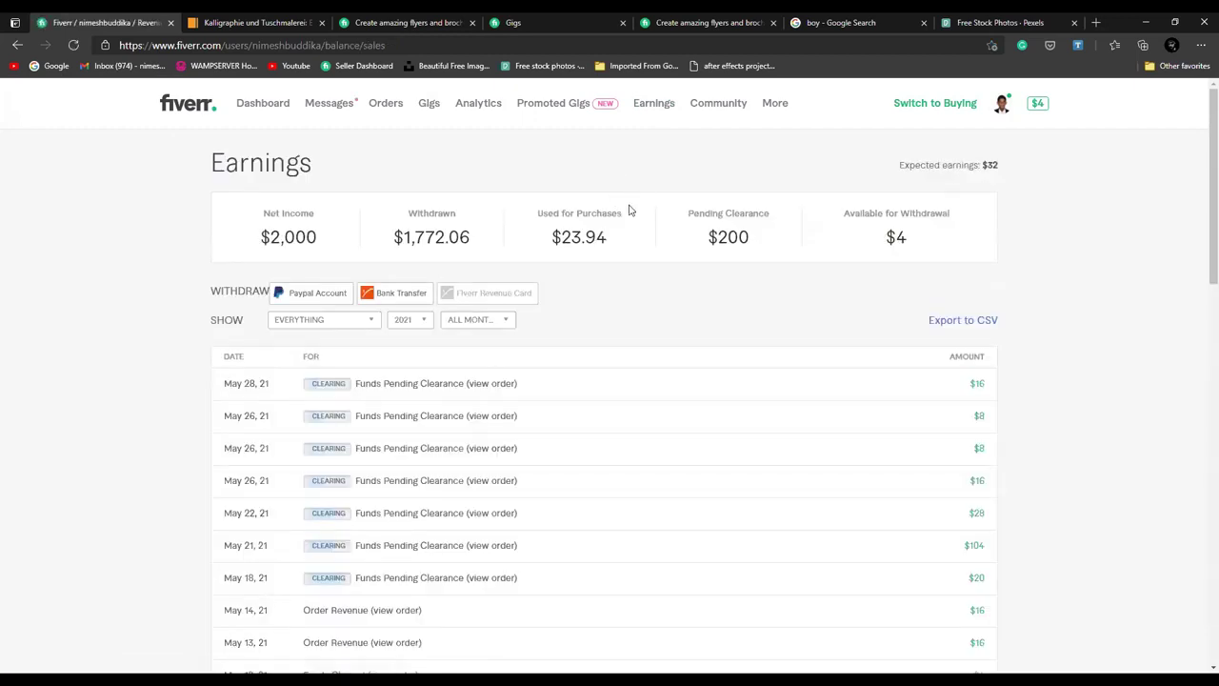
{"action": "left_click_drag", "start_coordinate": [918, 239], "coordinate": [893, 239]}
{"action": "left_click", "coordinate": [862, 276]}
{"action": "left_click", "coordinate": [846, 252]}
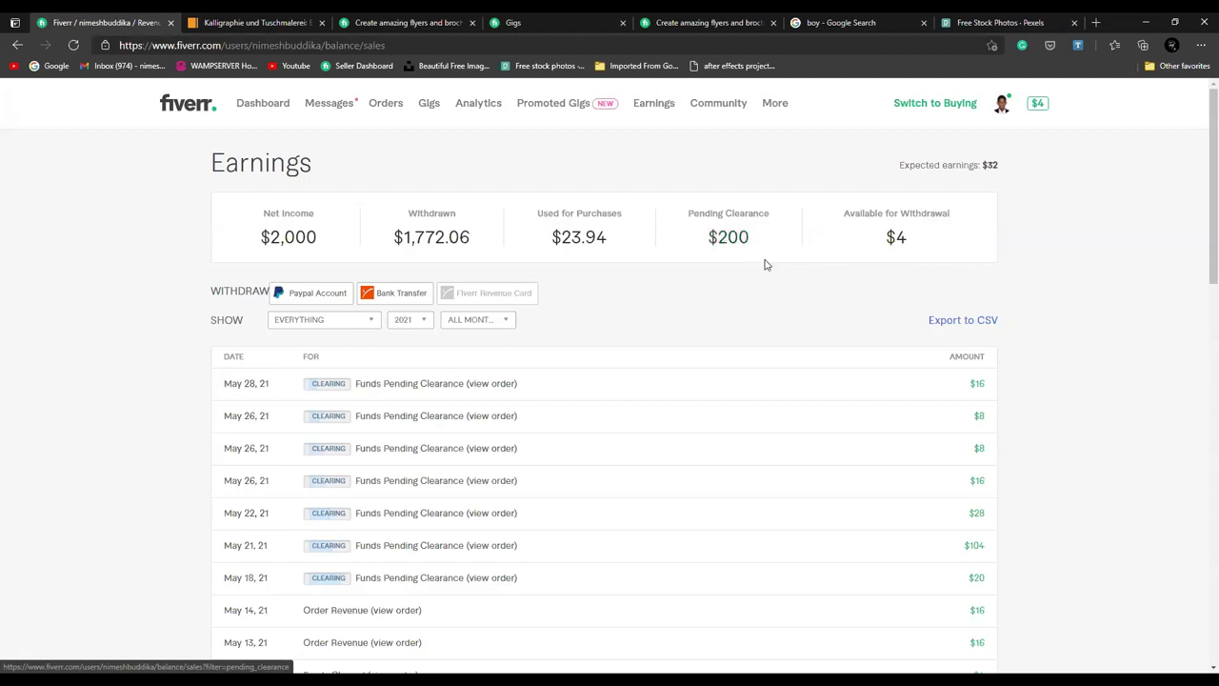
{"action": "triple_click", "coordinate": [713, 245]}
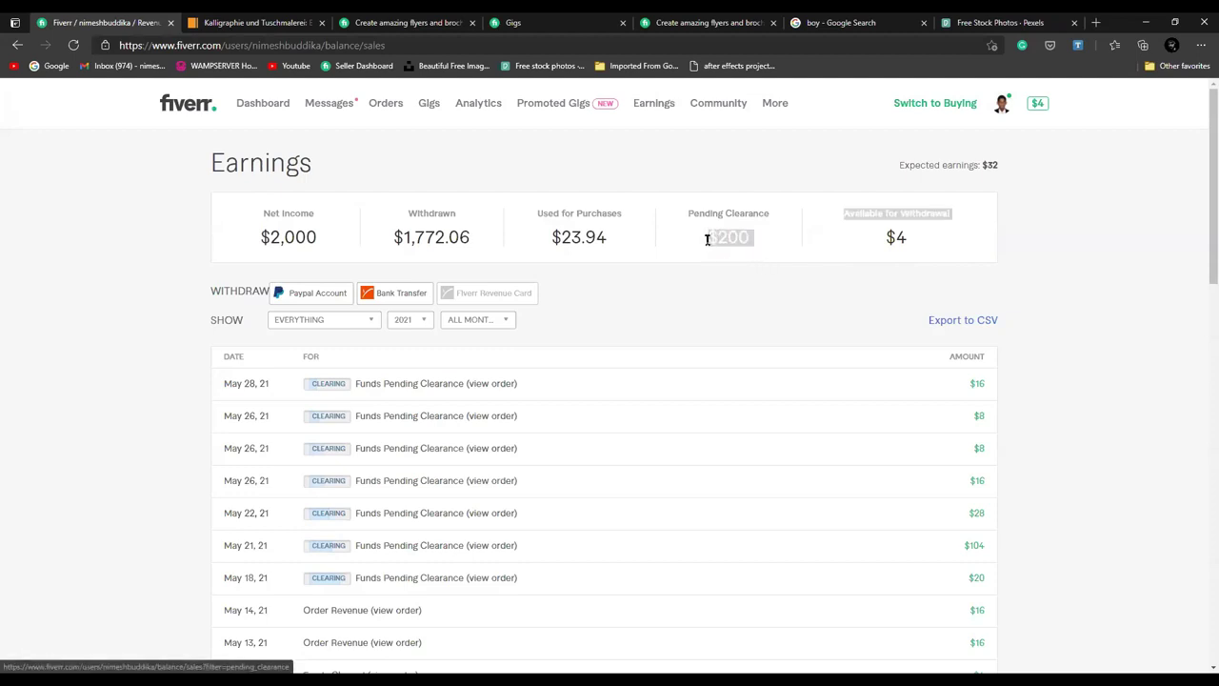
{"action": "left_click", "coordinate": [753, 269]}
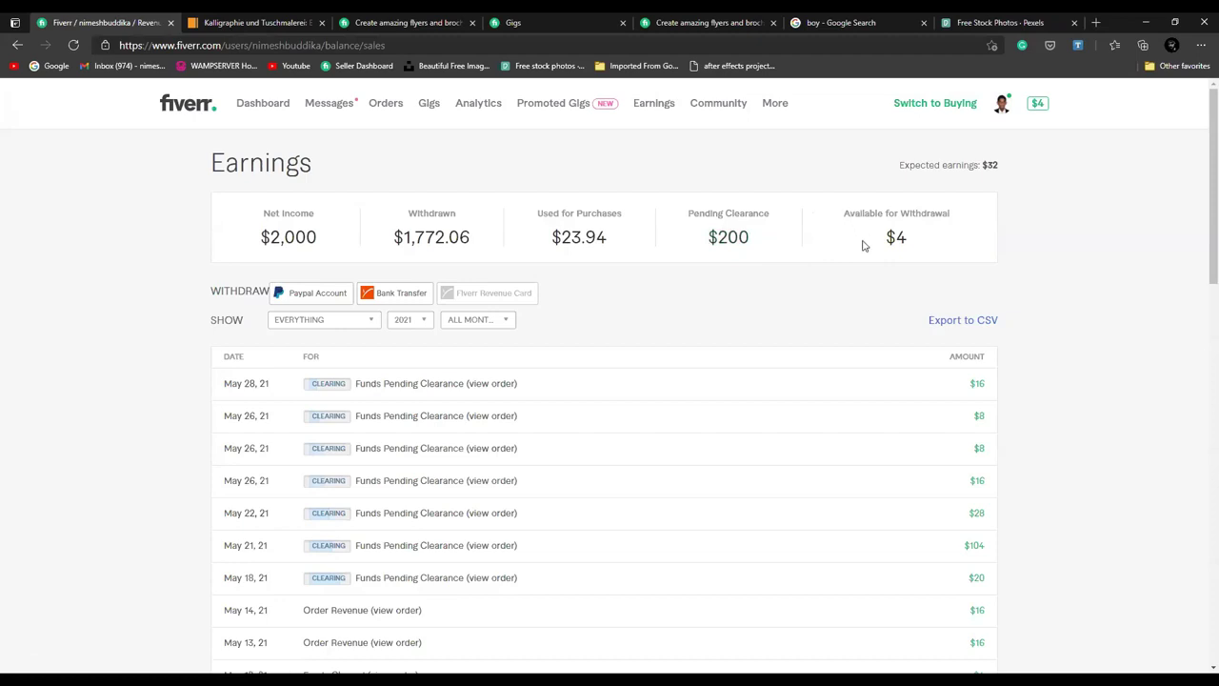
{"action": "scroll", "coordinate": [864, 246], "scroll_direction": "down", "scroll_amount": 1}
{"action": "scroll", "coordinate": [864, 245], "scroll_direction": "up", "scroll_amount": 1}
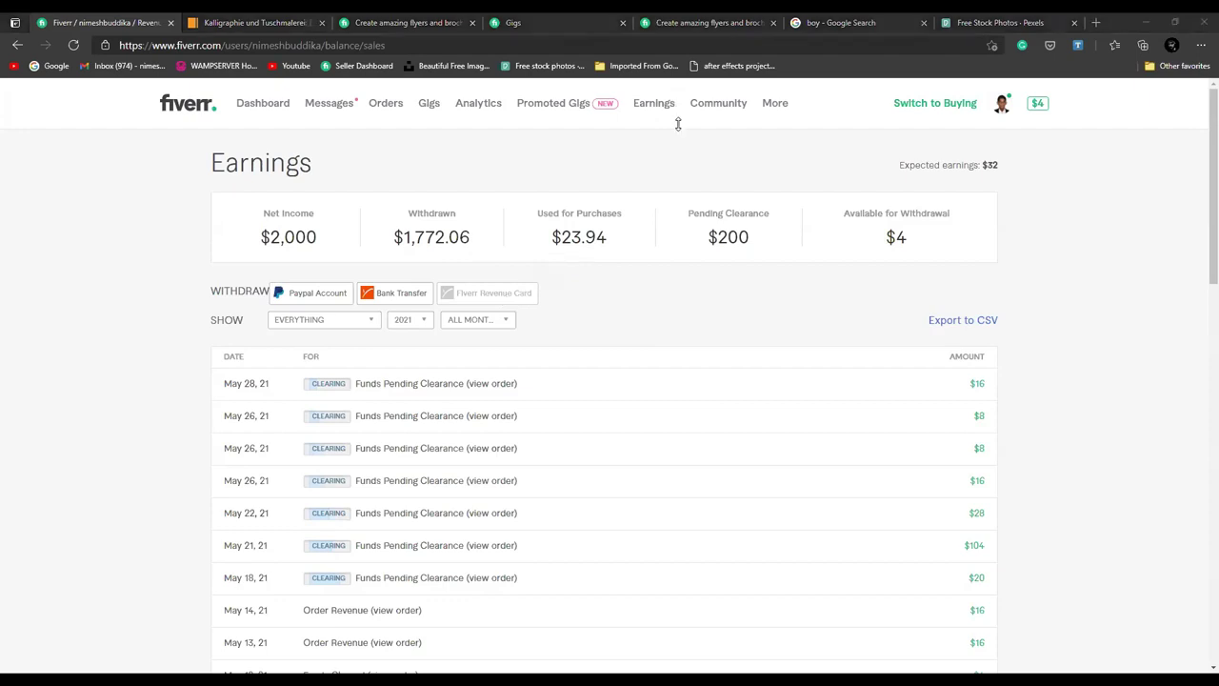
Step: Load payoneer.com in place of the Gigs page
{"action": "mouse_move", "coordinate": [514, 290]}
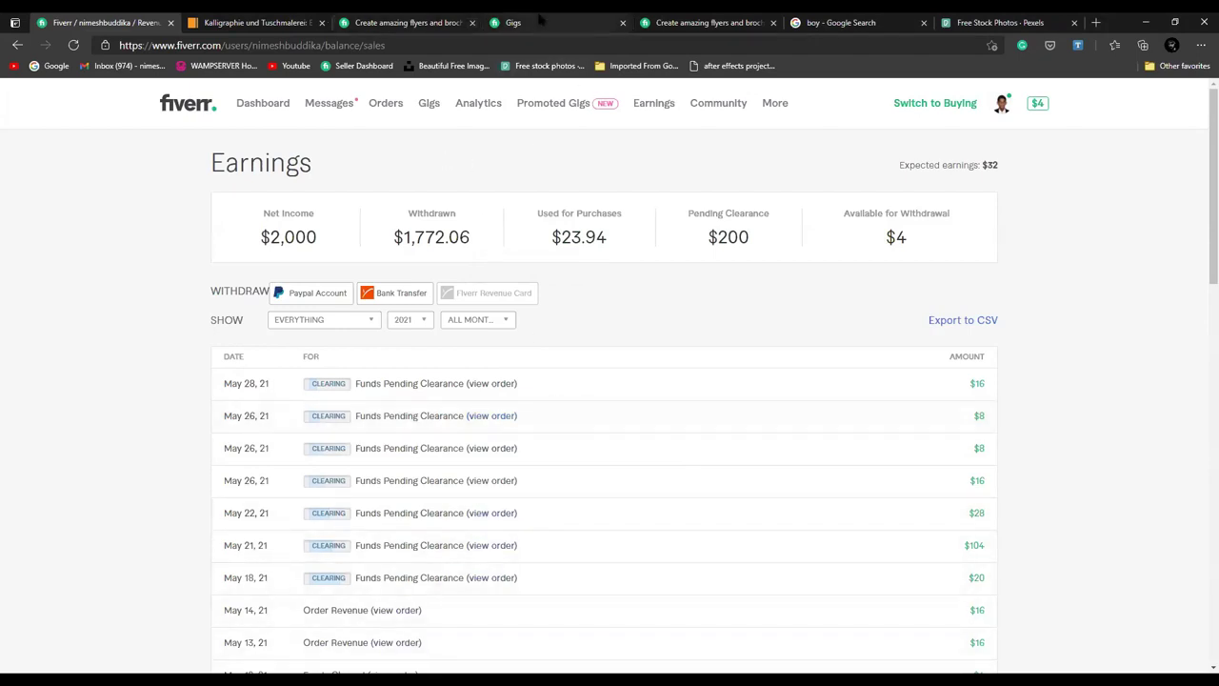
{"action": "left_click", "coordinate": [500, 22]}
{"action": "left_click", "coordinate": [305, 49]}
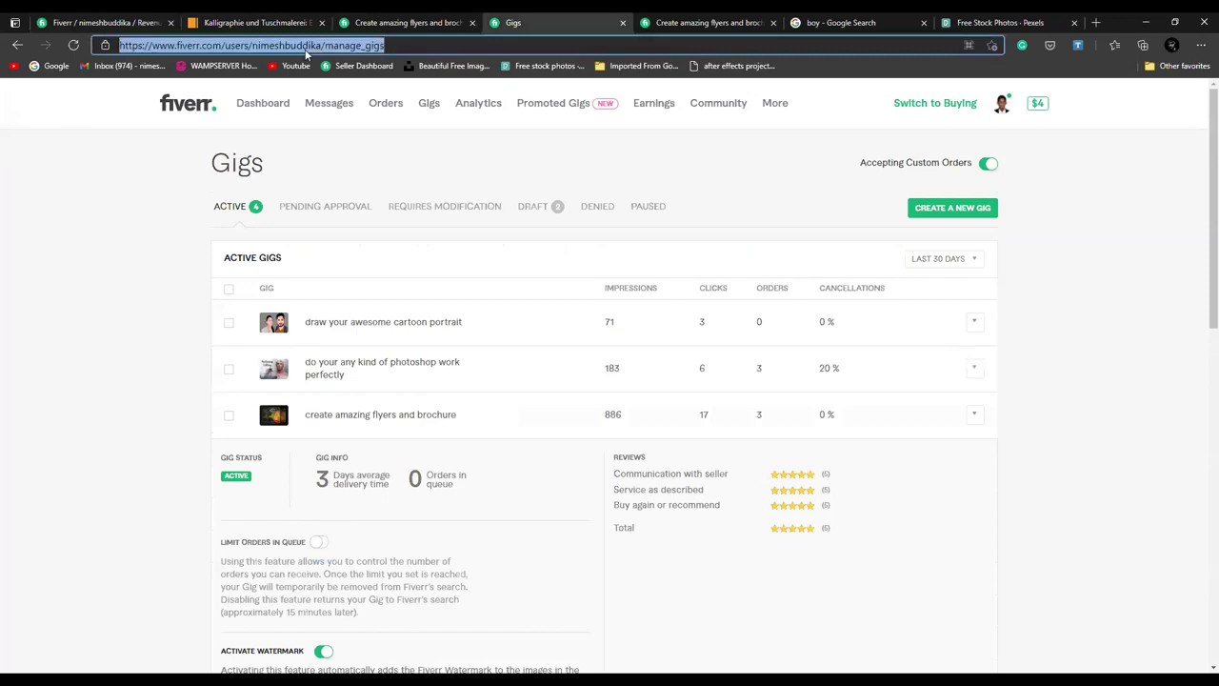
{"action": "type", "text": "payoneer.com"}
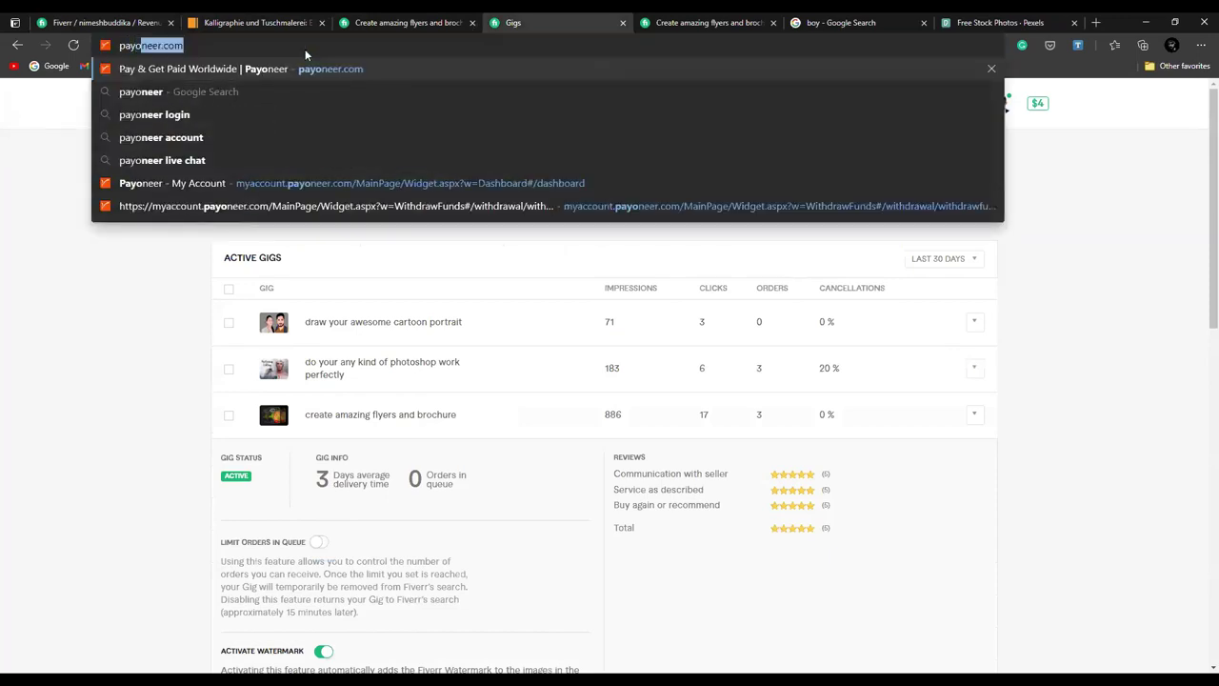
{"action": "key", "text": "Return"}
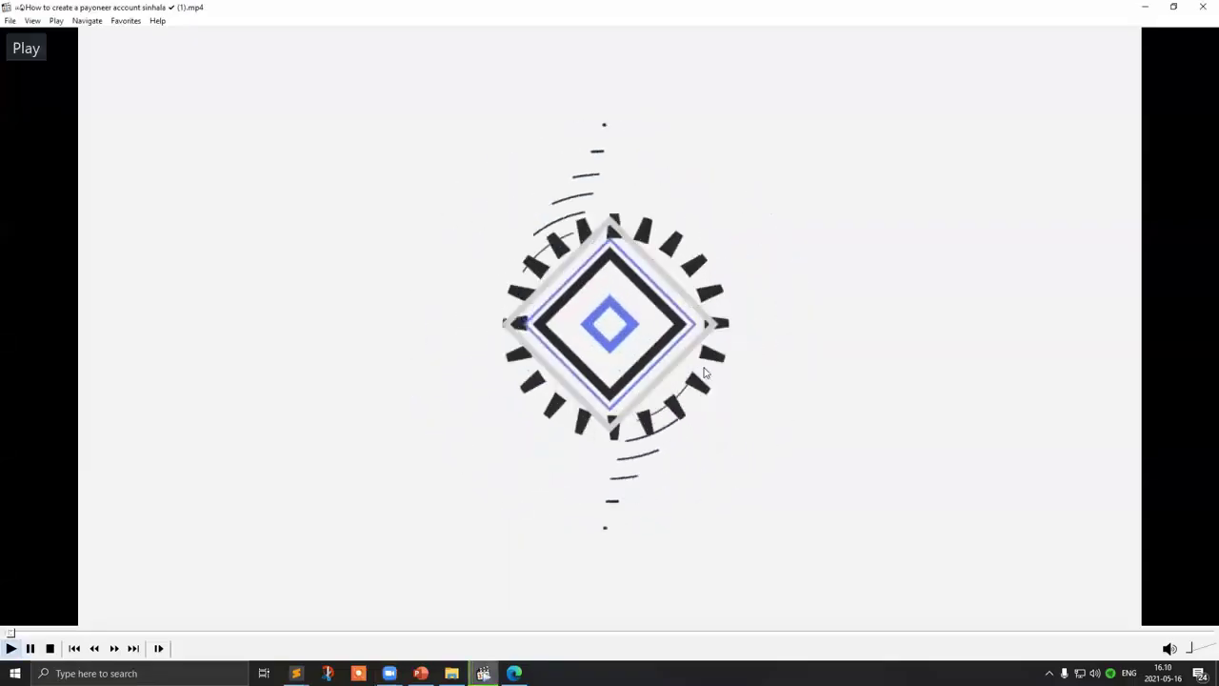
Step: Show the Payoneer account creation video full screen in the media player and skip past its intro
{"action": "double_click", "coordinate": [705, 373]}
{"action": "key", "text": "Right"}
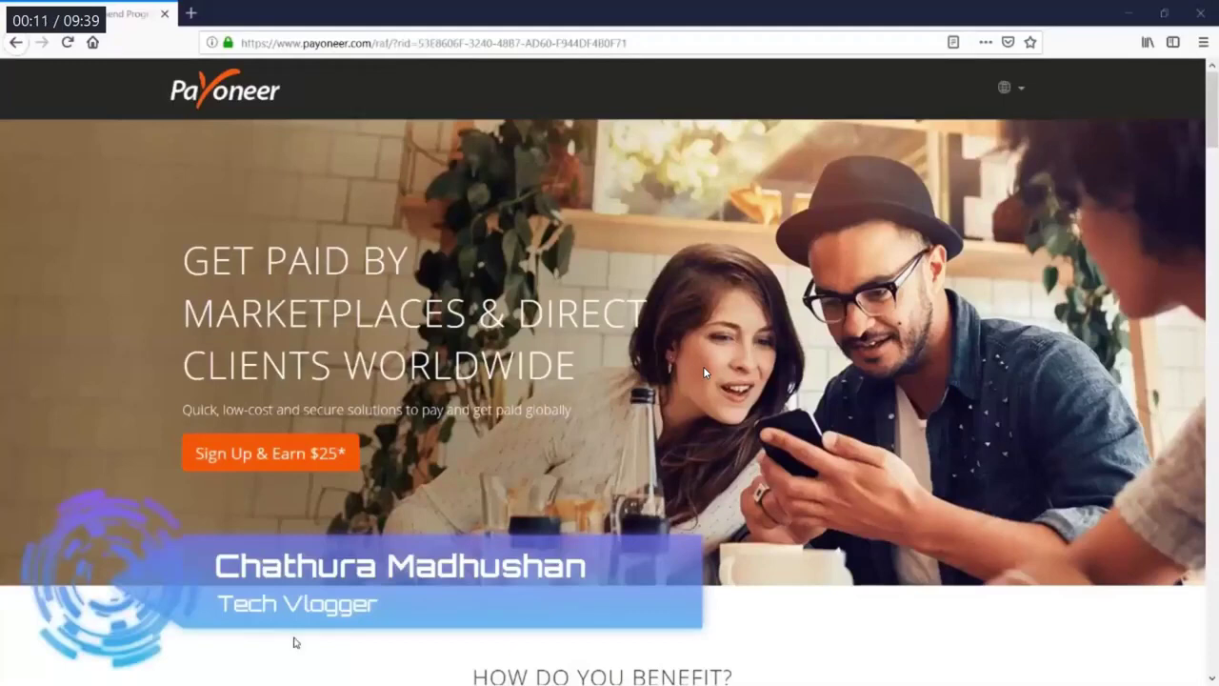
Step: Advance the Payoneer account creation video past its channel introduction and subscription reminder
{"action": "key", "text": "Right"}
{"action": "key", "text": "space"}
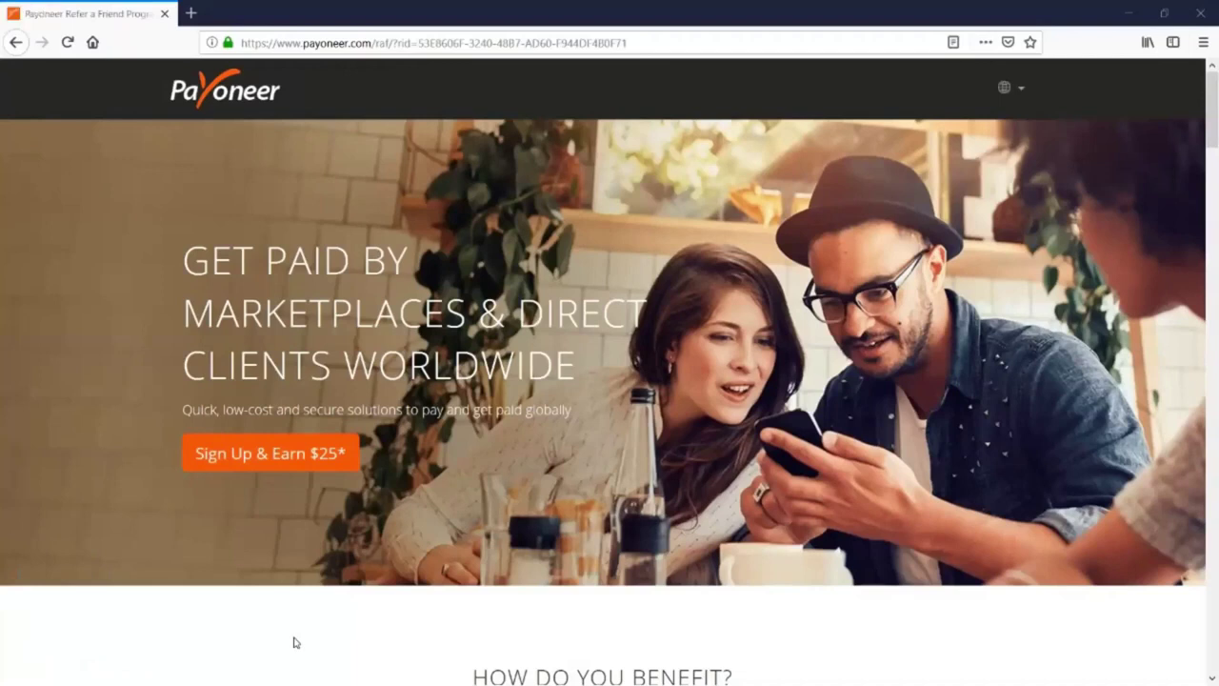
{"action": "key", "text": "Right"}
{"action": "key", "text": "Right"}
{"action": "key", "text": "Right"}
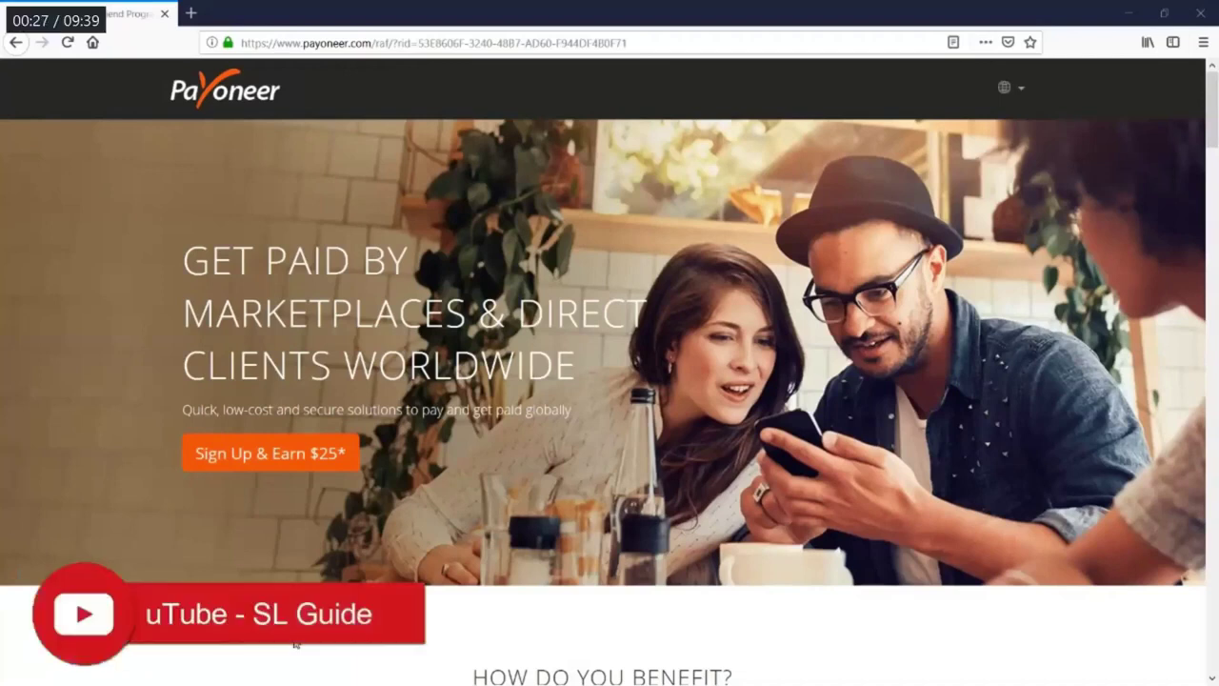
{"action": "key", "text": "space"}
{"action": "key", "text": "Right"}
{"action": "key", "text": "Right"}
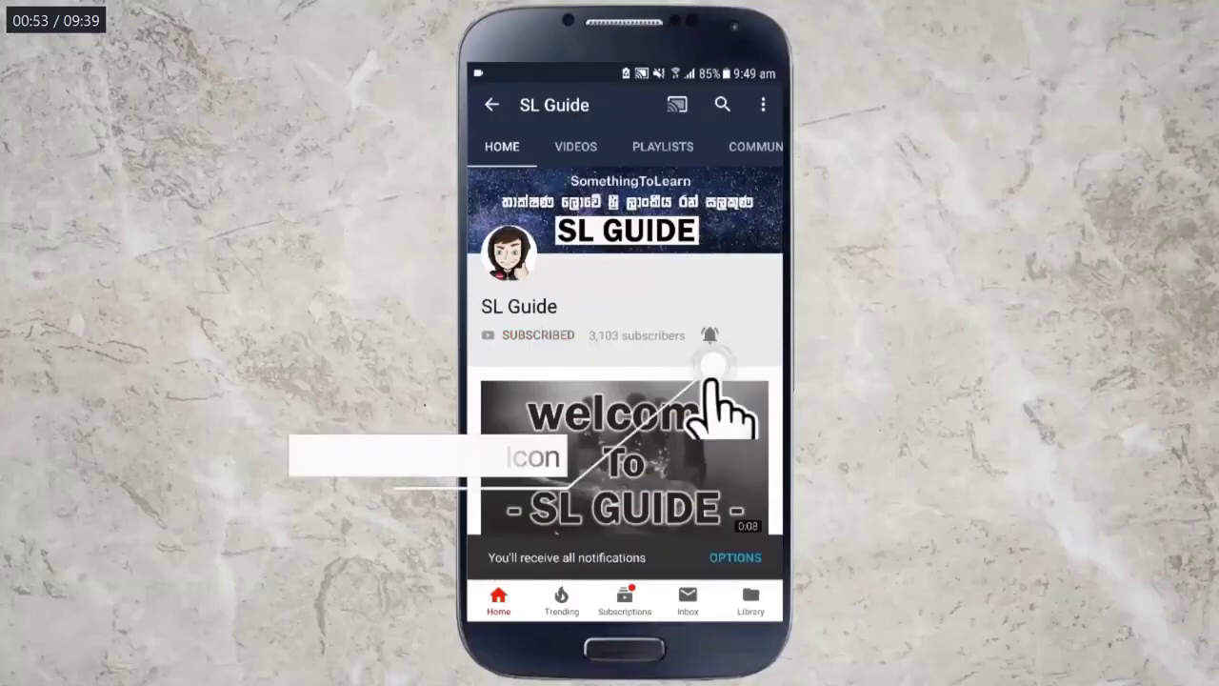
{"action": "key", "text": "Right"}
{"action": "key", "text": "Right"}
{"action": "key", "text": "Right"}
{"action": "key", "text": "Right"}
{"action": "key", "text": "space"}
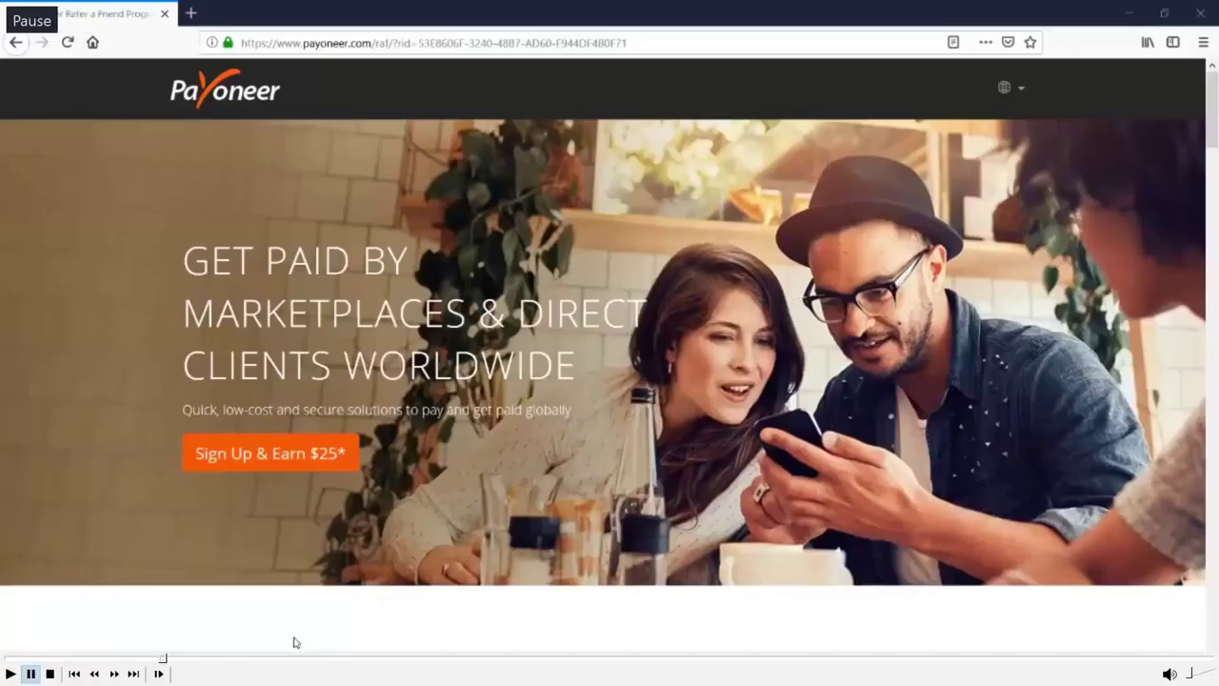
Step: Resume the video and skip ahead to the Getting Started stage of Payoneer Sign Up
{"action": "key", "text": "space"}
{"action": "key", "text": "Right"}
{"action": "key", "text": "Right"}
{"action": "key", "text": "Right"}
{"action": "key", "text": "Right"}
{"action": "key", "text": "Right"}
{"action": "key", "text": "Right"}
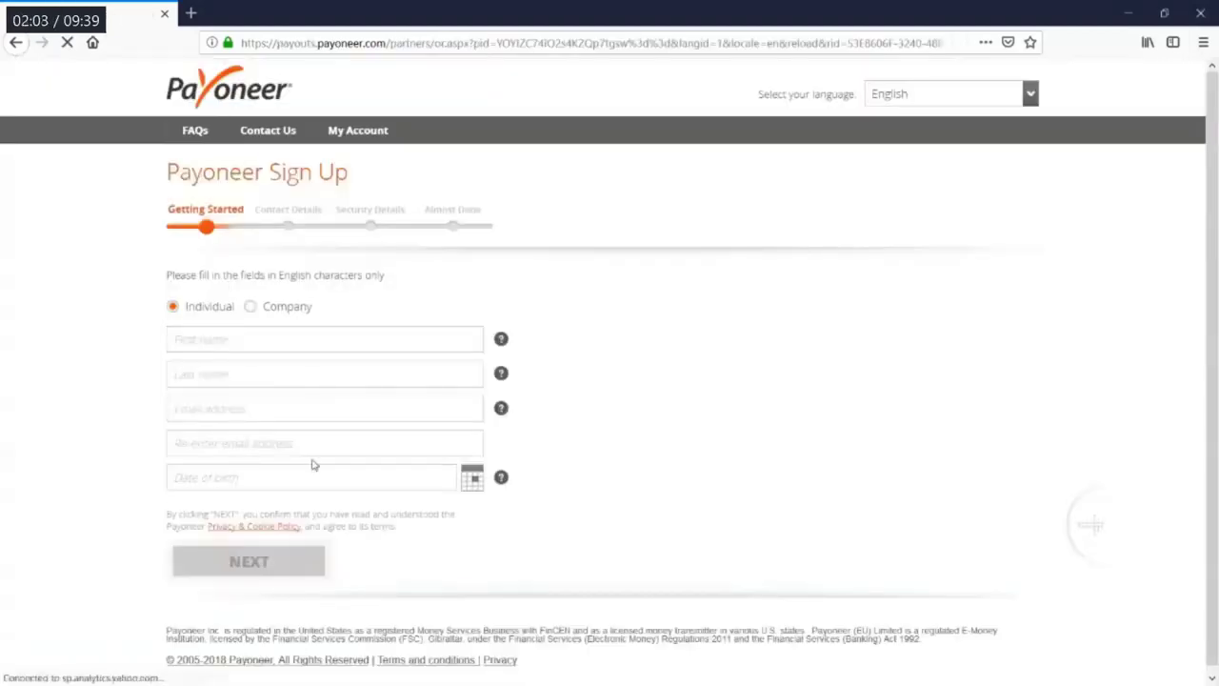
{"action": "key", "text": "space"}
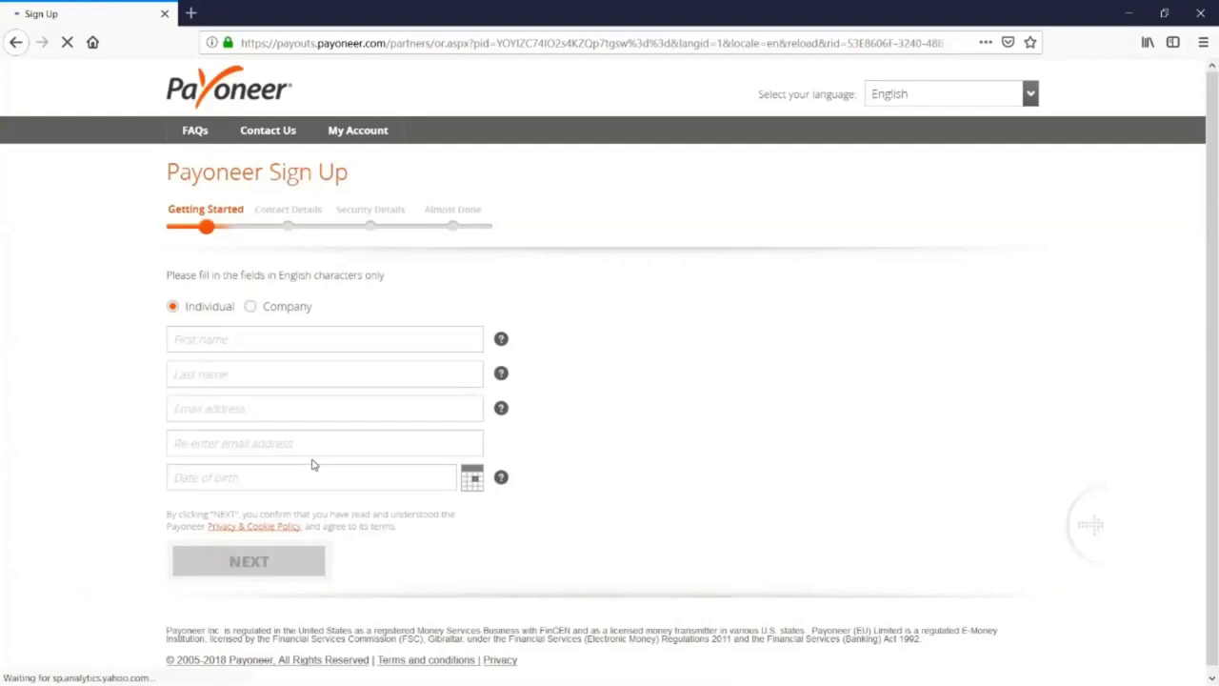
Step: Review the video's Getting Started section, going back once, and continue to the Contact Details form
{"action": "key", "text": "Right"}
{"action": "key", "text": "Right"}
{"action": "key", "text": "Right"}
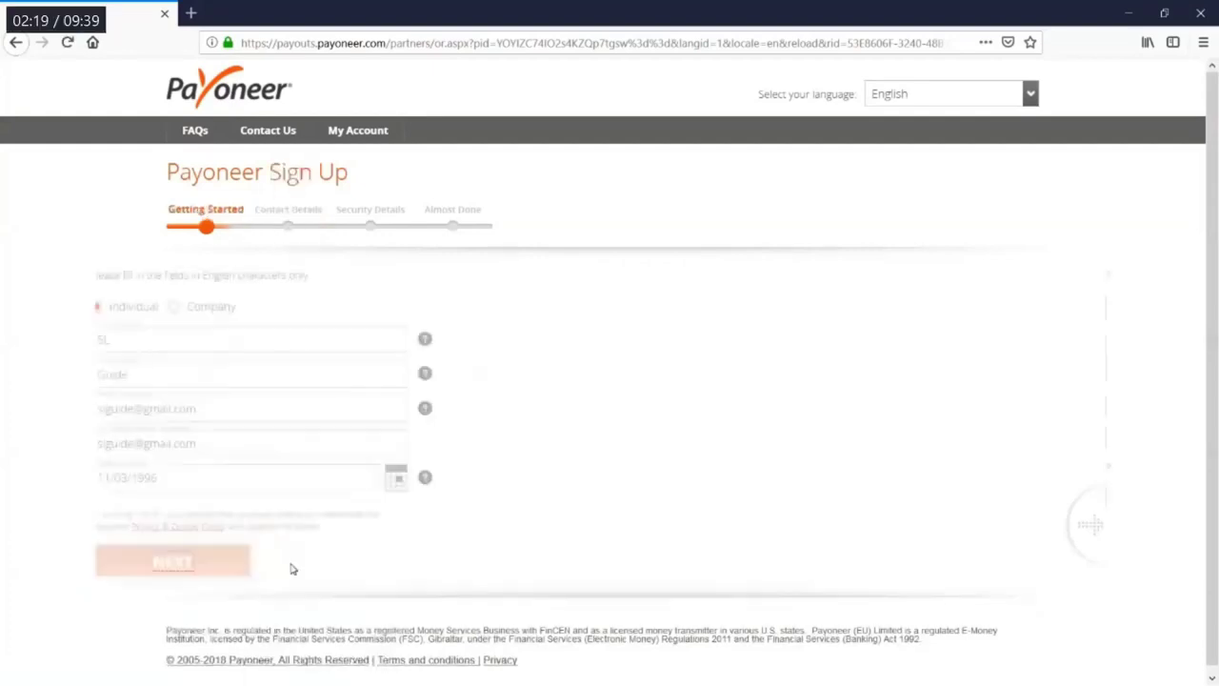
{"action": "key", "text": "Left"}
{"action": "key", "text": "Left"}
{"action": "key", "text": "Right"}
{"action": "key", "text": "Right"}
{"action": "key", "text": "Right"}
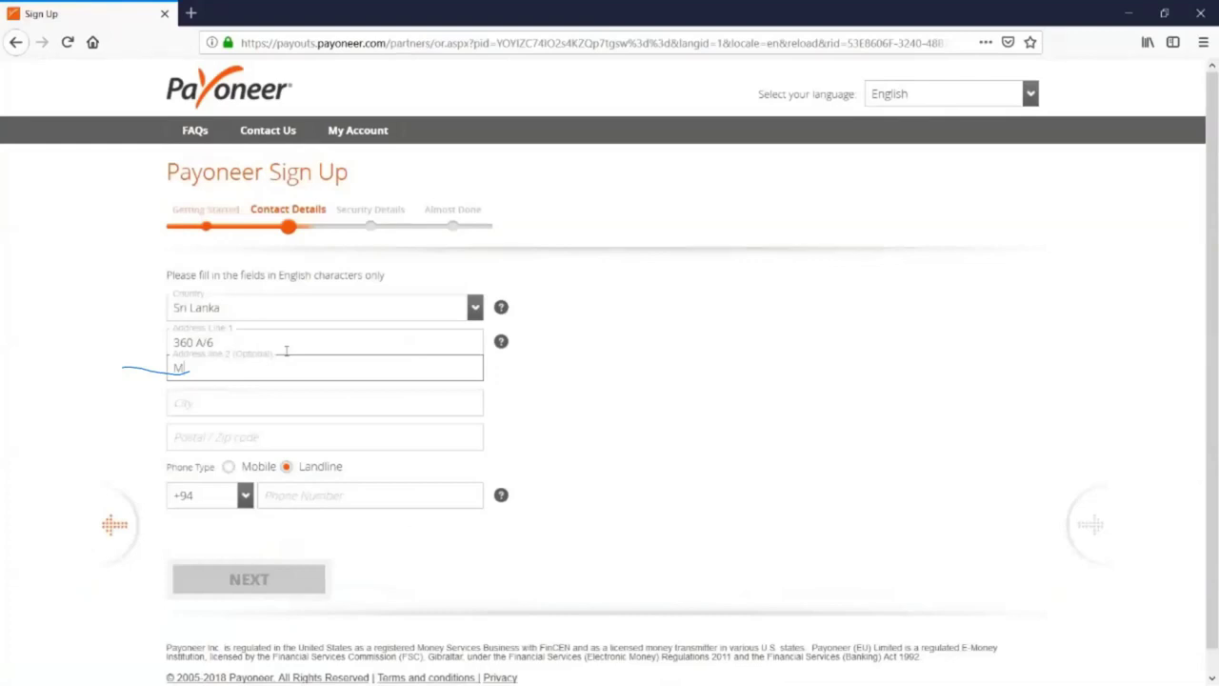
Step: Advance the video through the contact details entry to the Security Details stage
{"action": "key", "text": "Right"}
{"action": "key", "text": "Right"}
{"action": "key", "text": "Right"}
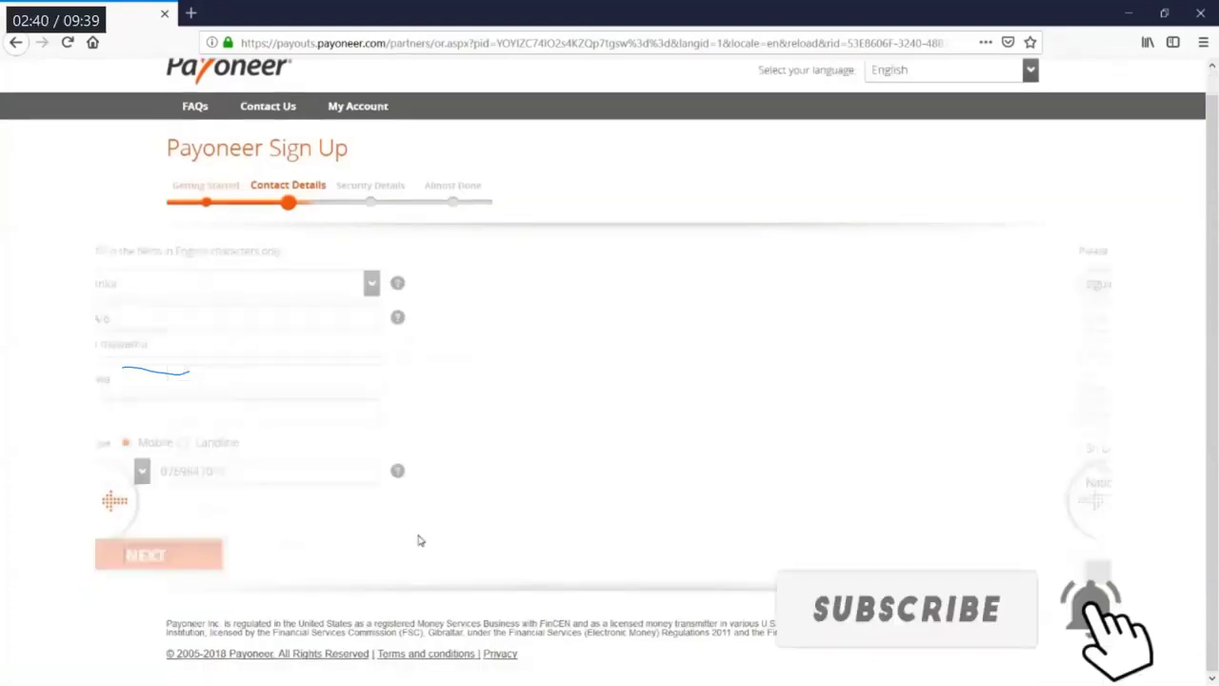
{"action": "key", "text": "Right"}
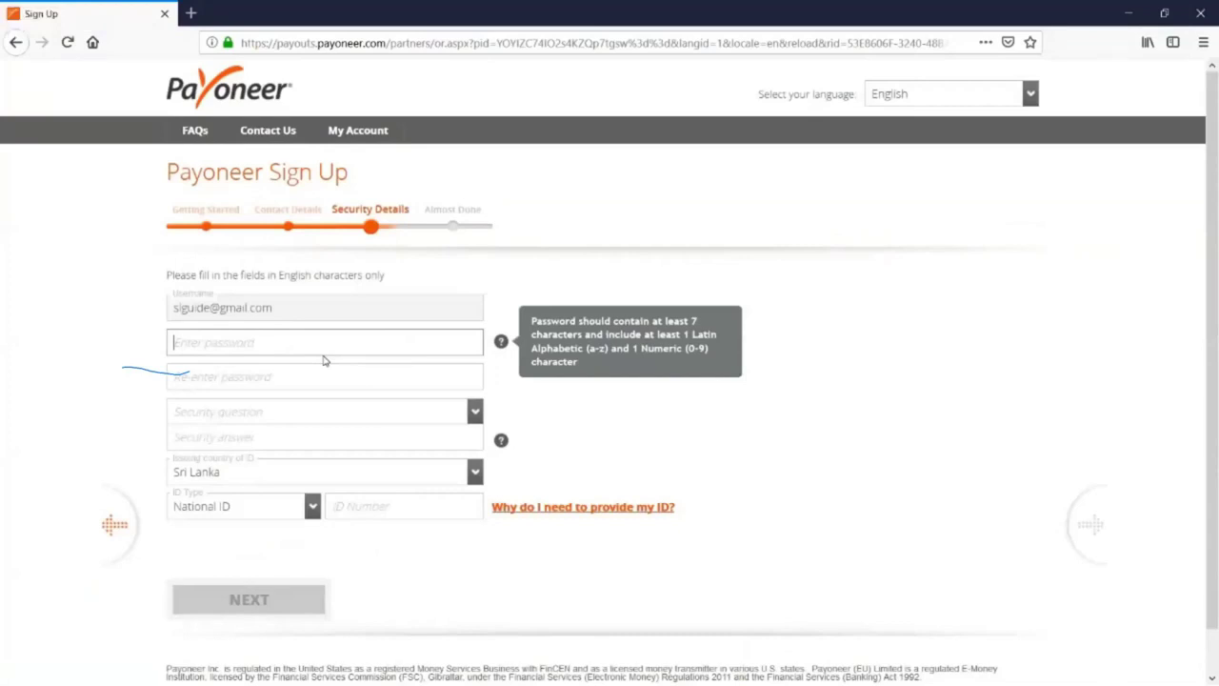
Step: Advance the video through the security details to the bank details form of the Almost Done stage
{"action": "key", "text": "Right"}
{"action": "key", "text": "Right"}
{"action": "key", "text": "Right"}
{"action": "key", "text": "Right"}
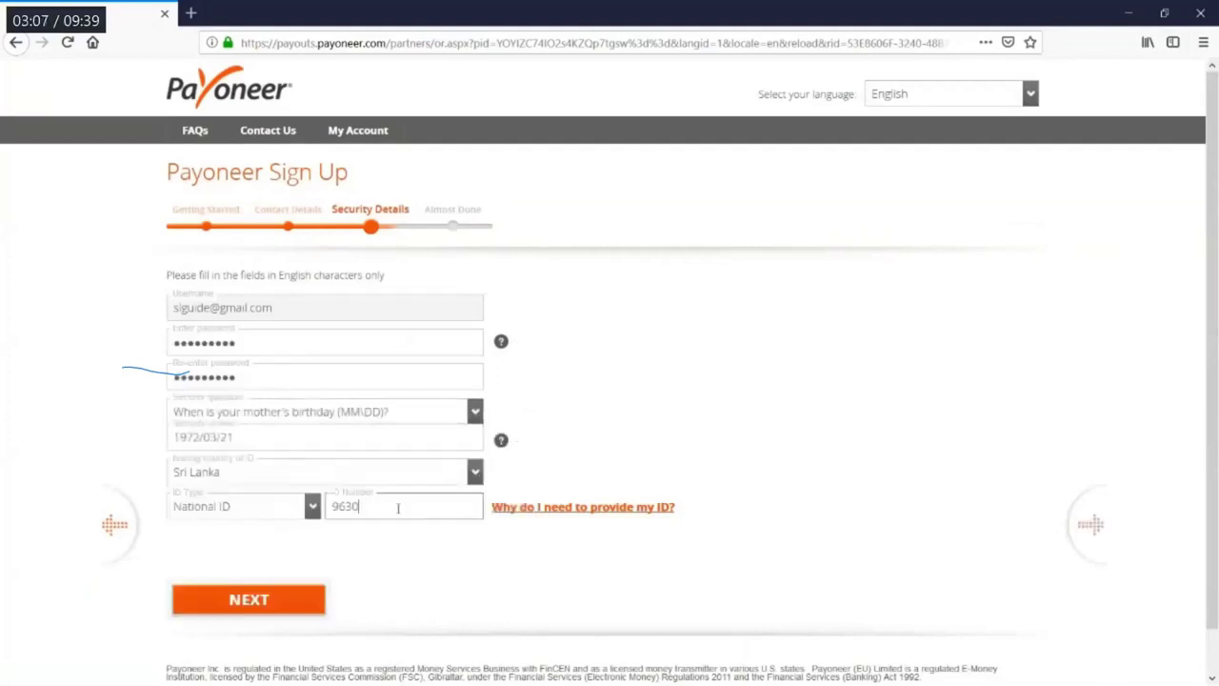
{"action": "key", "text": "Right"}
{"action": "key", "text": "Right"}
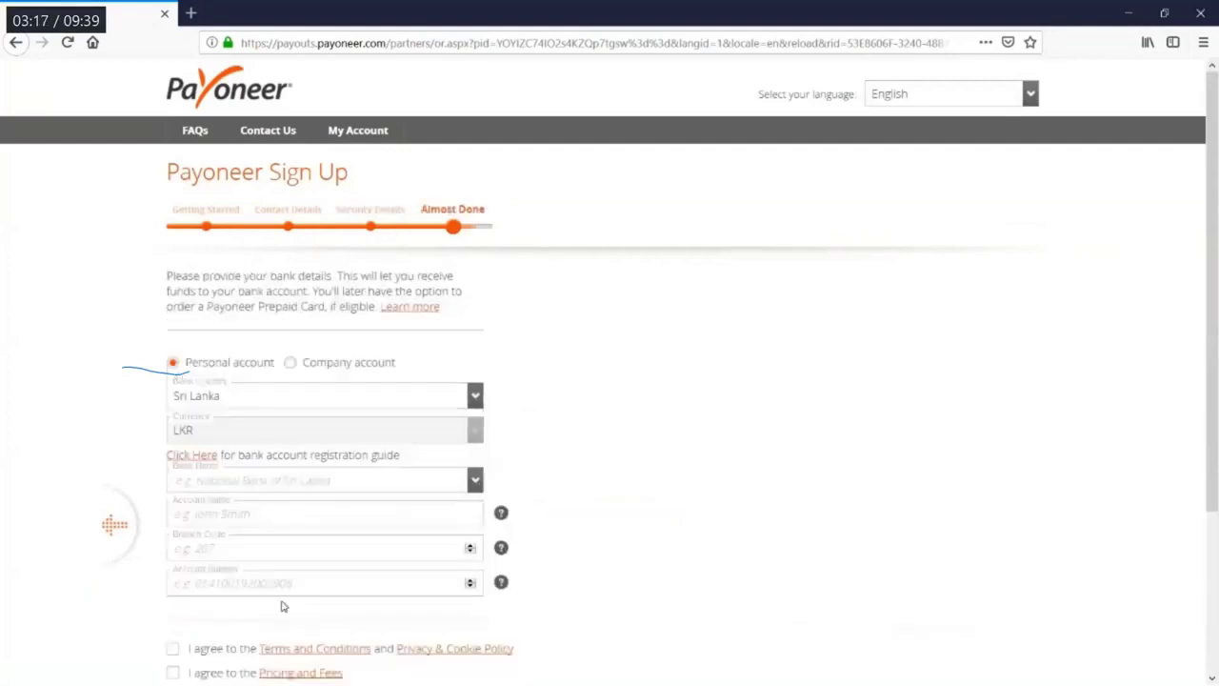
{"action": "key", "text": "Right"}
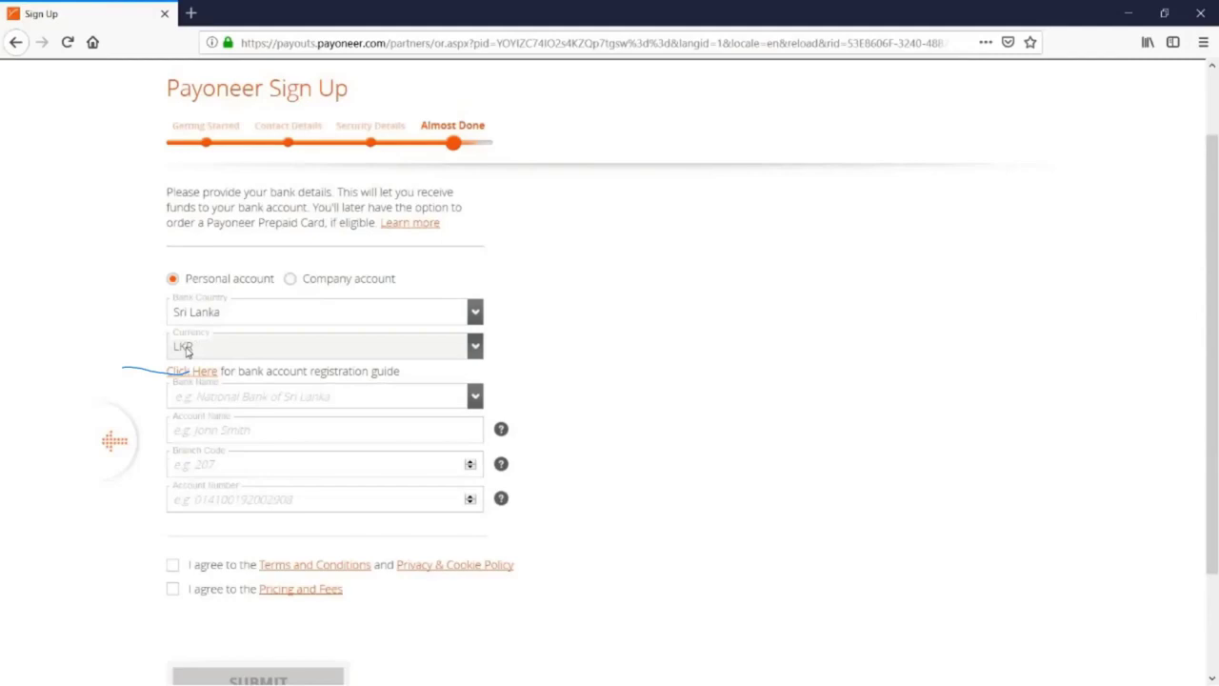
Step: Review the bank details entry in the video and skip ahead to the opening of the Payoneer main website
{"action": "key", "text": "Right"}
{"action": "key", "text": "Left"}
{"action": "key", "text": "Right"}
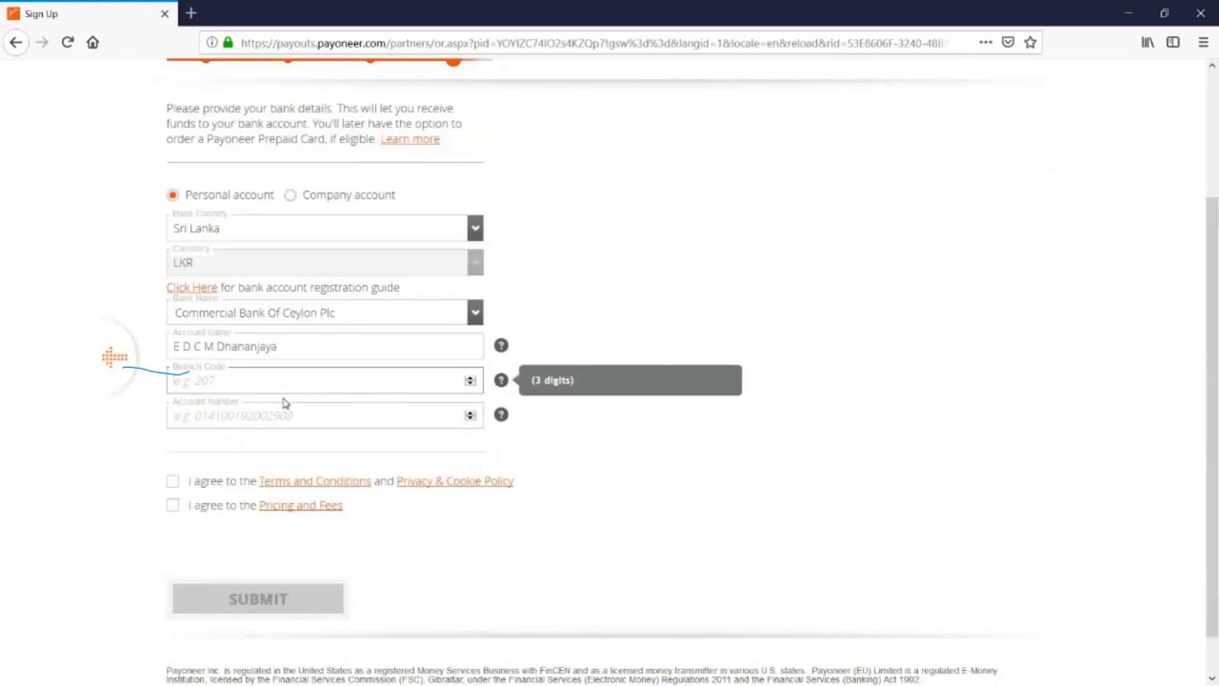
{"action": "key", "text": "Right"}
{"action": "key", "text": "Right"}
{"action": "key", "text": "Right"}
{"action": "key", "text": "Right"}
{"action": "key", "text": "Right"}
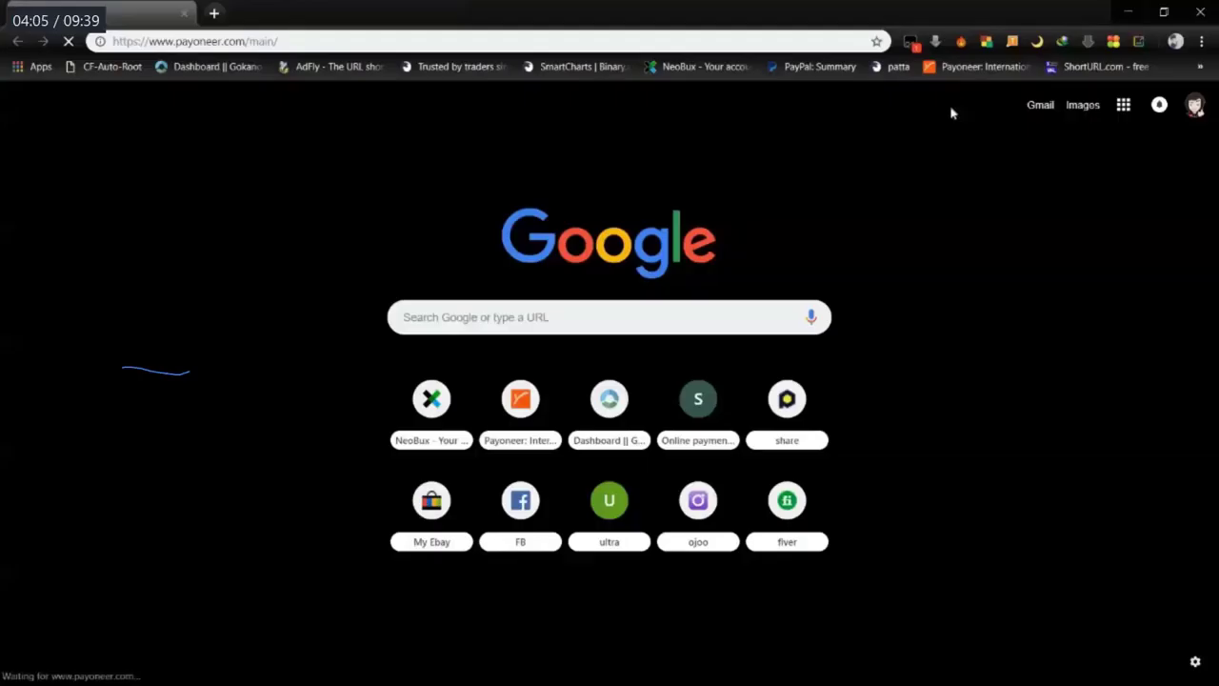
Step: Pause the video around the Payoneer login, leave full screen, and minimize the media player
{"action": "key", "text": "space"}
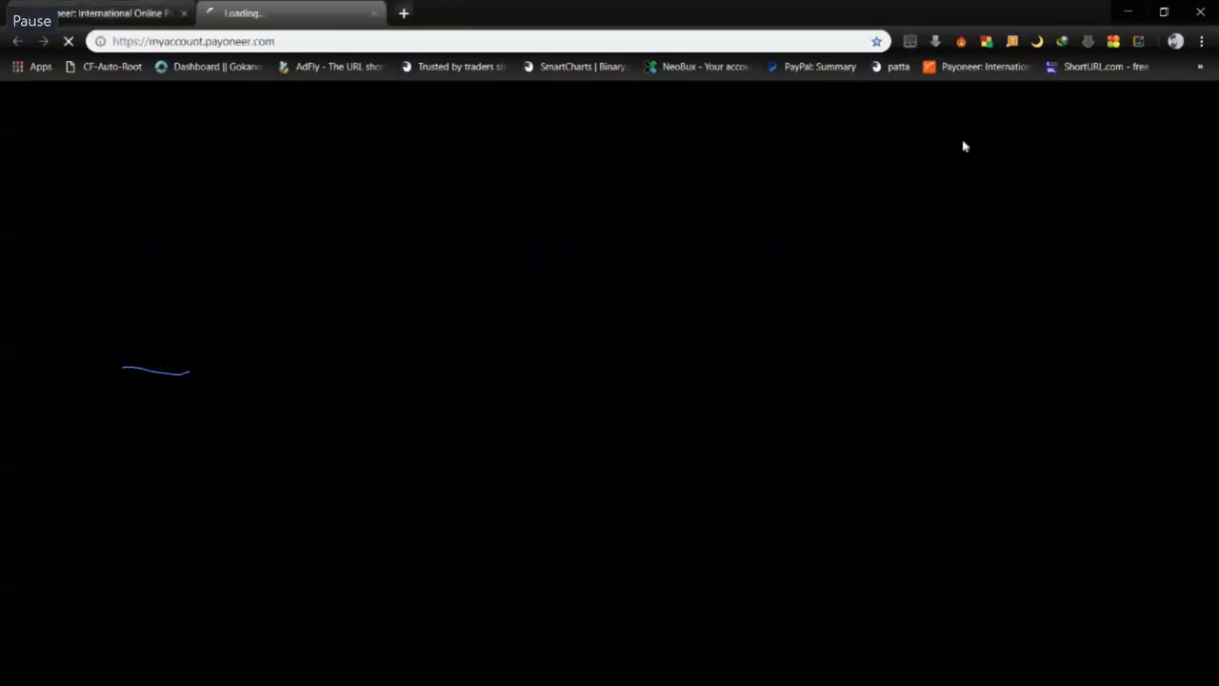
{"action": "key", "text": "Right"}
{"action": "key", "text": "Left"}
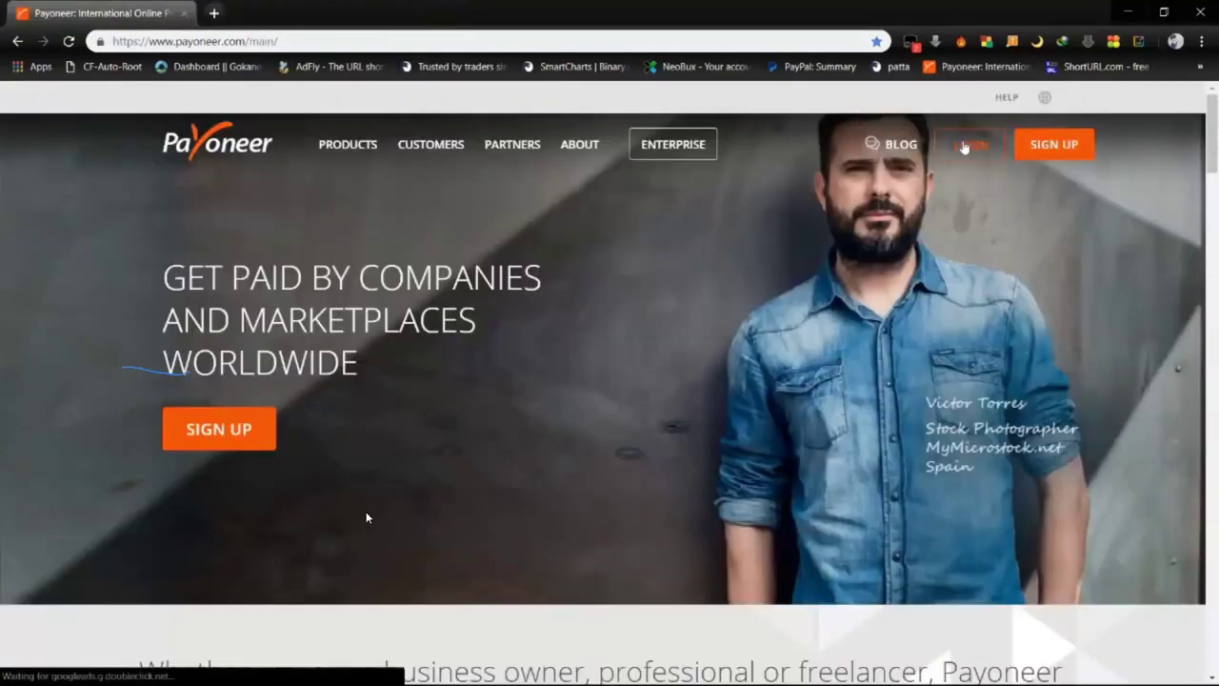
{"action": "double_click", "coordinate": [725, 326]}
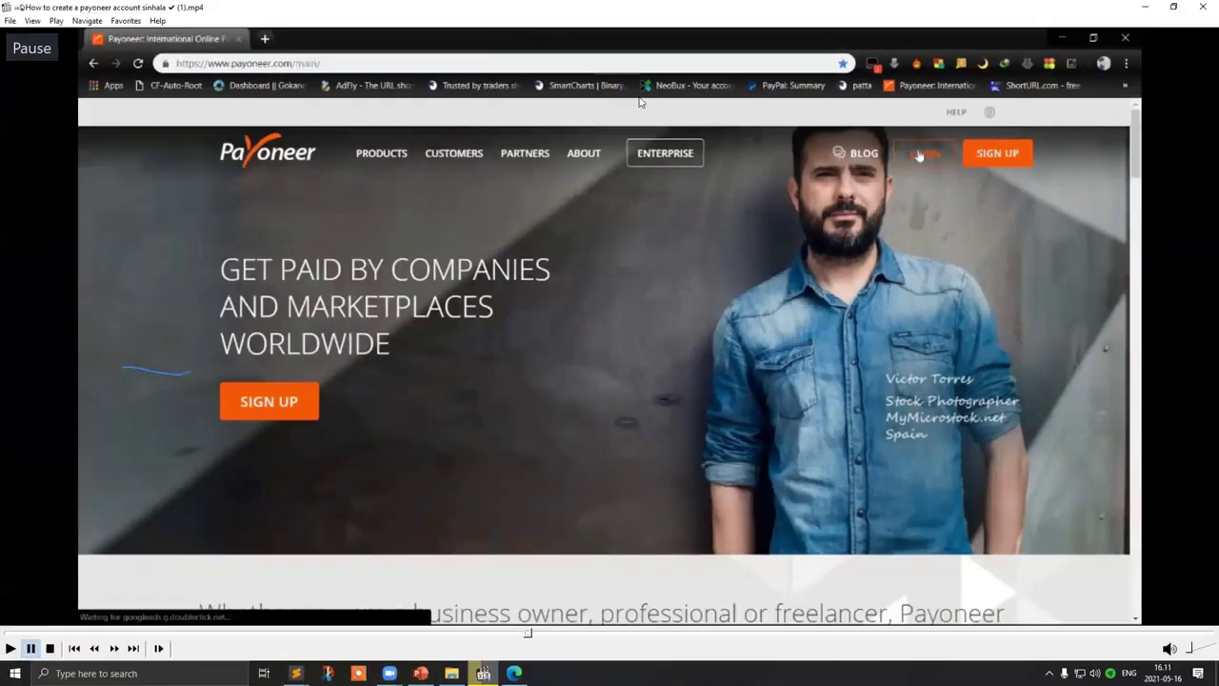
{"action": "left_click", "coordinate": [1145, 6]}
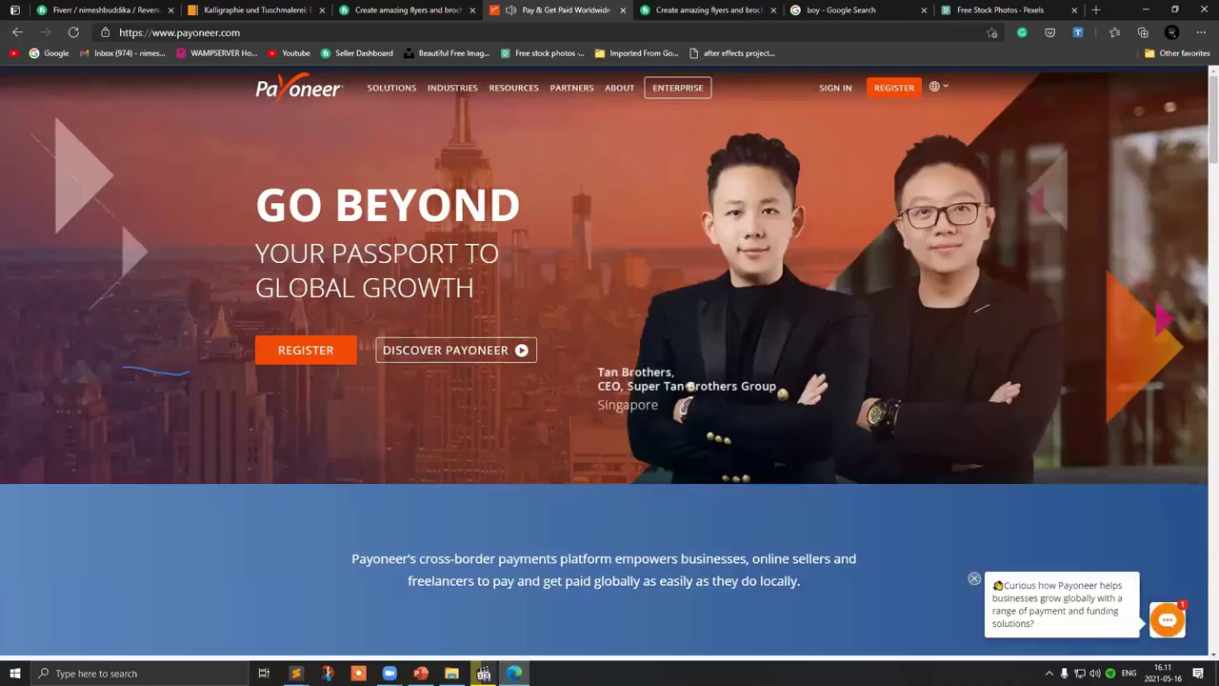
Step: Examine the balances and latest transactions on the Payoneer account dashboard
{"action": "mouse_move", "coordinate": [484, 673]}
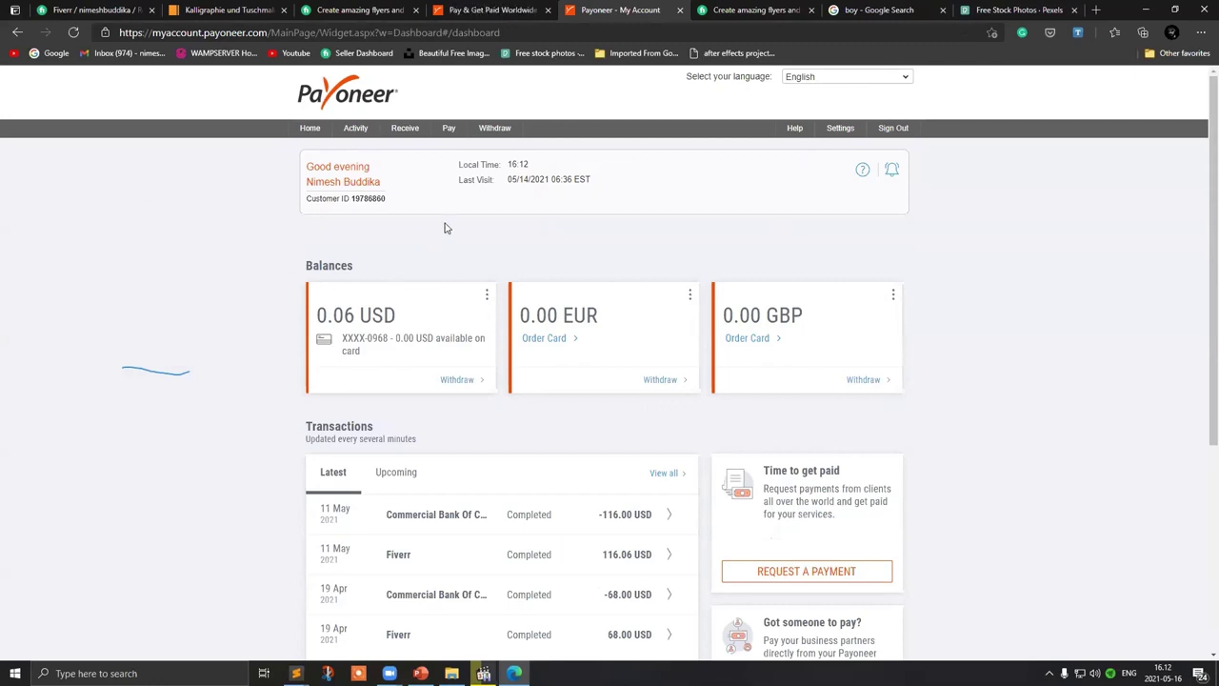
{"action": "scroll", "coordinate": [467, 218], "scroll_direction": "down", "scroll_amount": 2}
{"action": "scroll", "coordinate": [468, 218], "scroll_direction": "up", "scroll_amount": 2}
Step: Return to the Fiverr Earnings page and check the minimum amount for a Fiverr Revenue Card withdrawal
{"action": "left_click", "coordinate": [370, 9]}
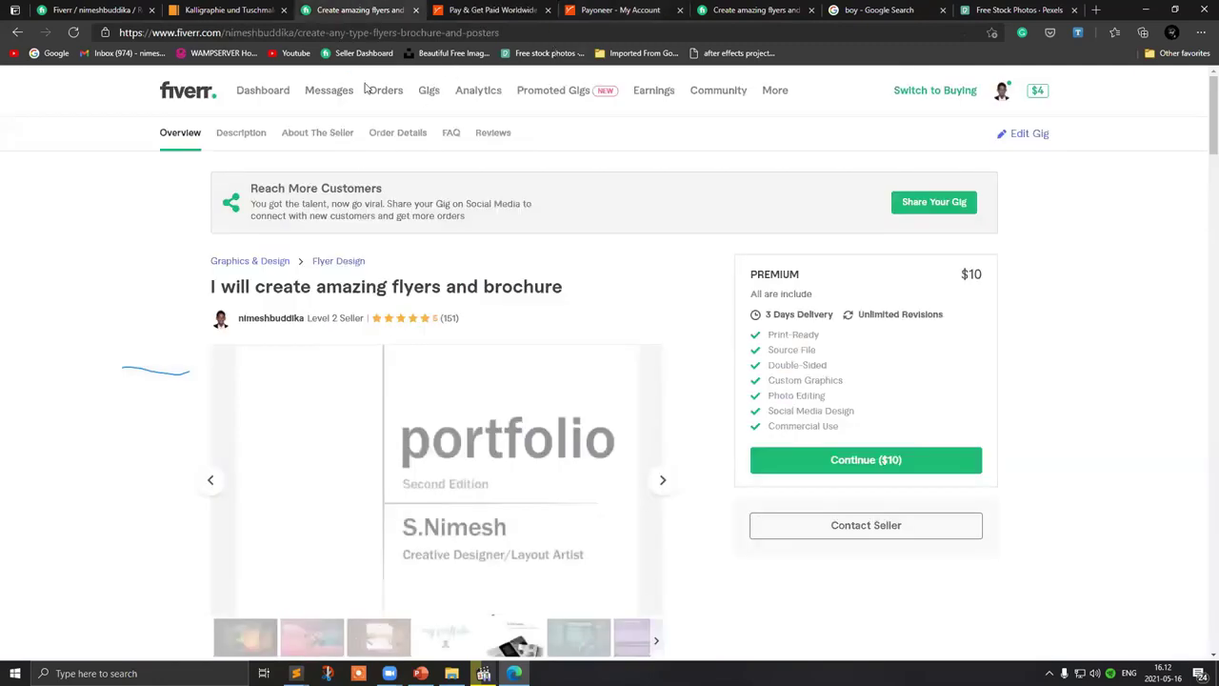
{"action": "key", "text": "ctrl+1"}
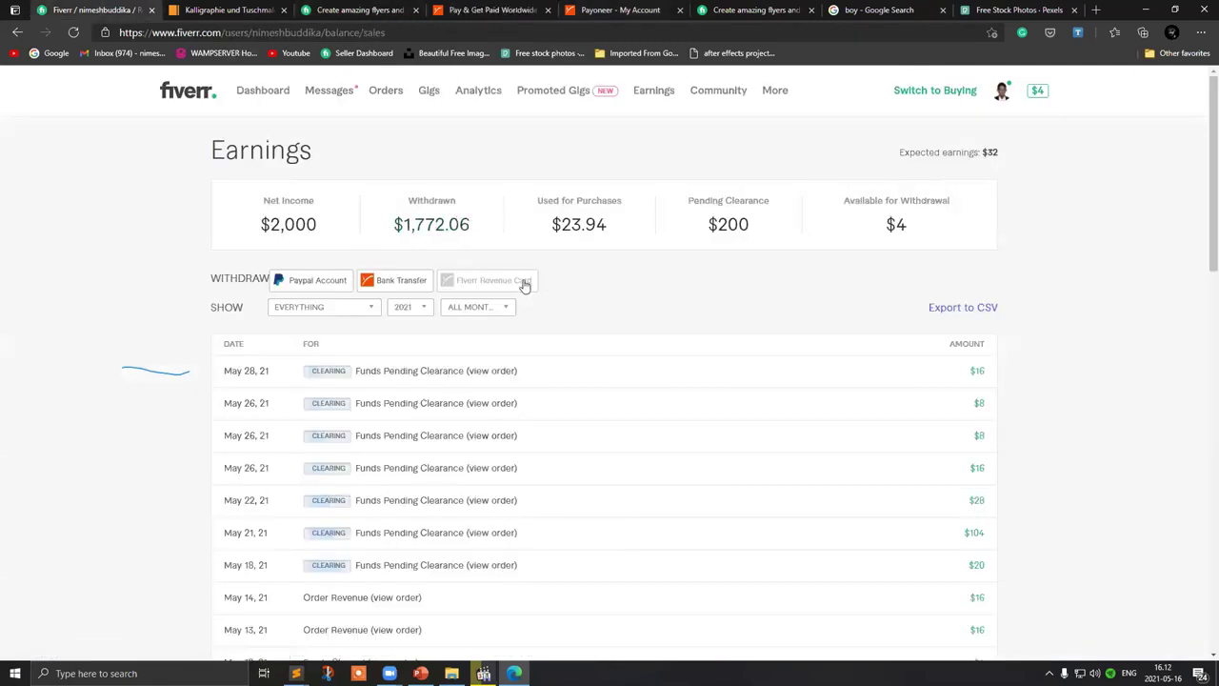
{"action": "mouse_move", "coordinate": [494, 284]}
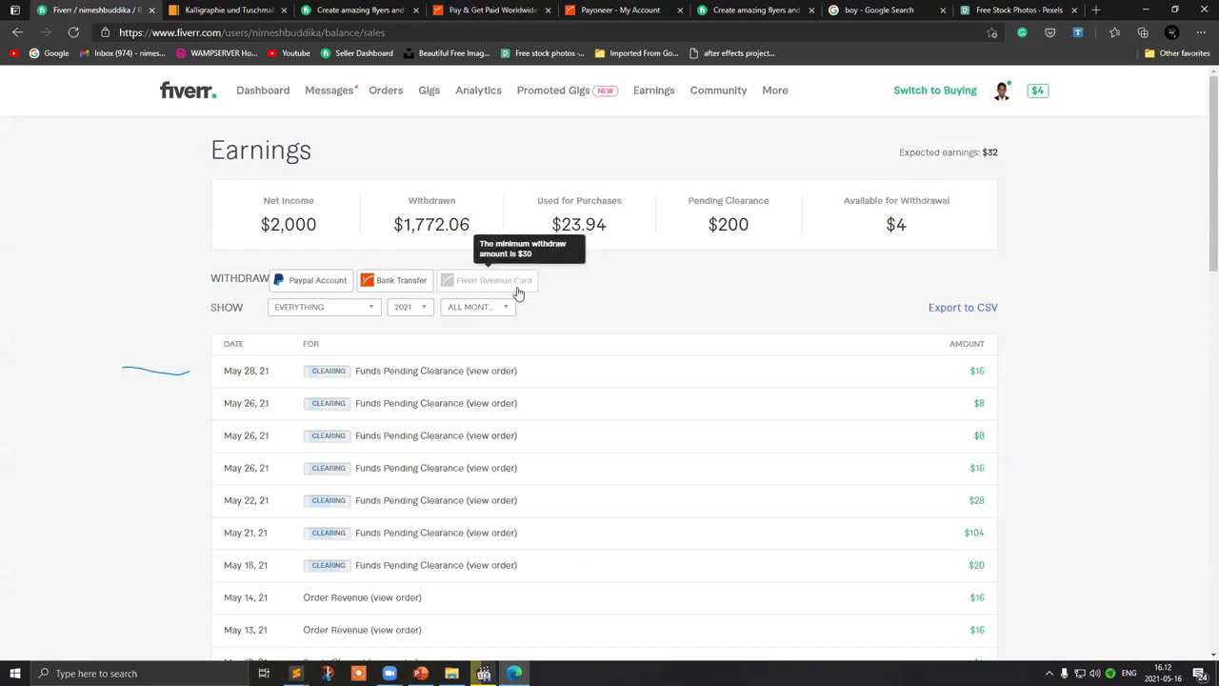
Step: Return to the Payoneer account dashboard, look over its balances, and open the withdrawal form for the USD balance
{"action": "left_click", "coordinate": [491, 10]}
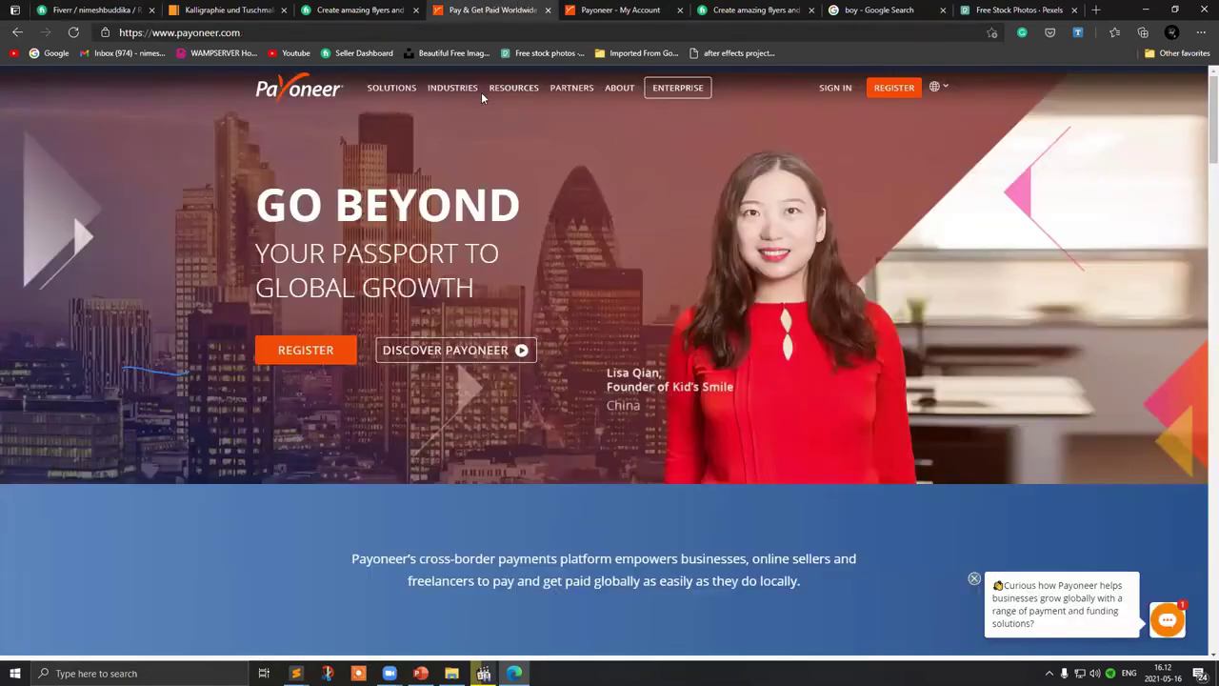
{"action": "key", "text": "ctrl+Tab"}
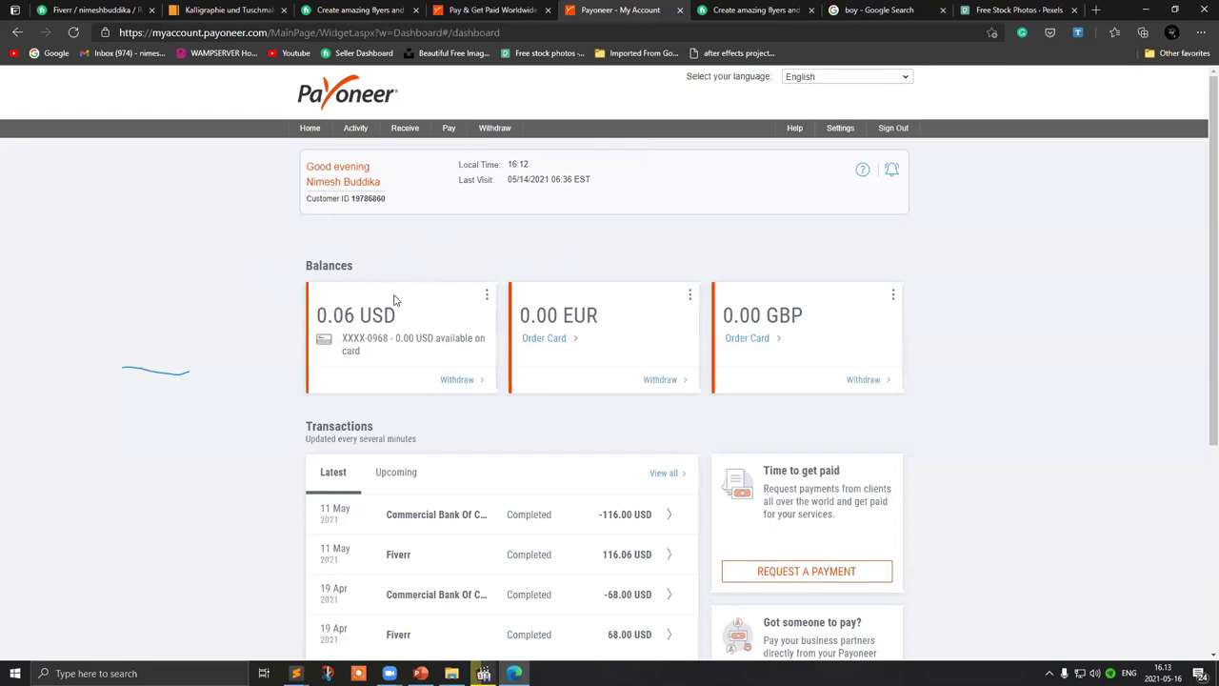
{"action": "scroll", "coordinate": [394, 301], "scroll_direction": "down", "scroll_amount": 2}
{"action": "scroll", "coordinate": [391, 298], "scroll_direction": "up", "scroll_amount": 2}
{"action": "left_click", "coordinate": [457, 380]}
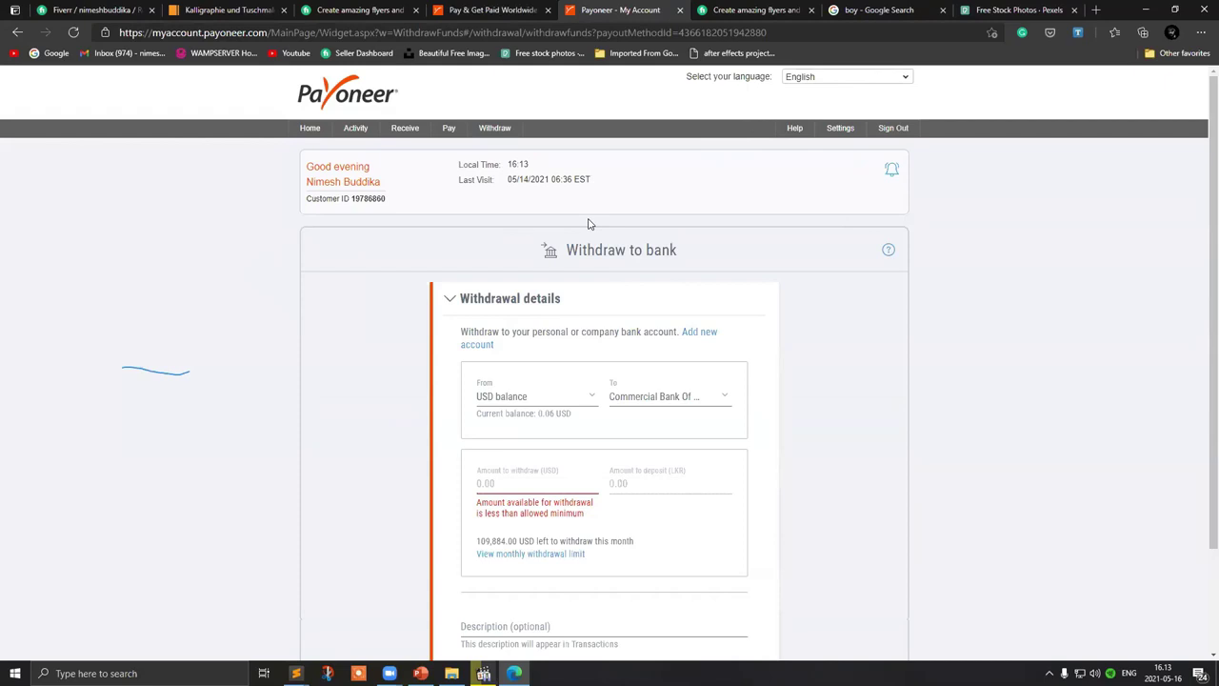
Step: Examine the Withdraw to bank form, opening and closing the list of destination bank accounts
{"action": "scroll", "coordinate": [588, 223], "scroll_direction": "down", "scroll_amount": 2}
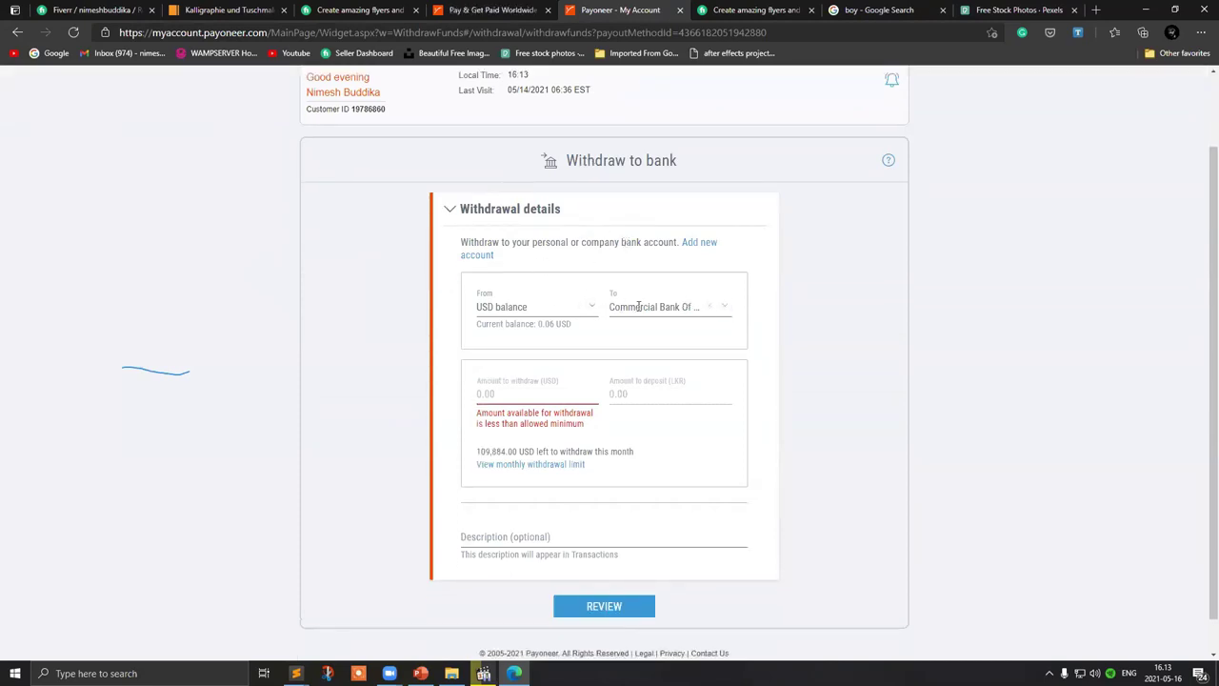
{"action": "left_click", "coordinate": [729, 310]}
{"action": "left_click", "coordinate": [729, 311]}
{"action": "scroll", "coordinate": [536, 386], "scroll_direction": "up", "scroll_amount": 1}
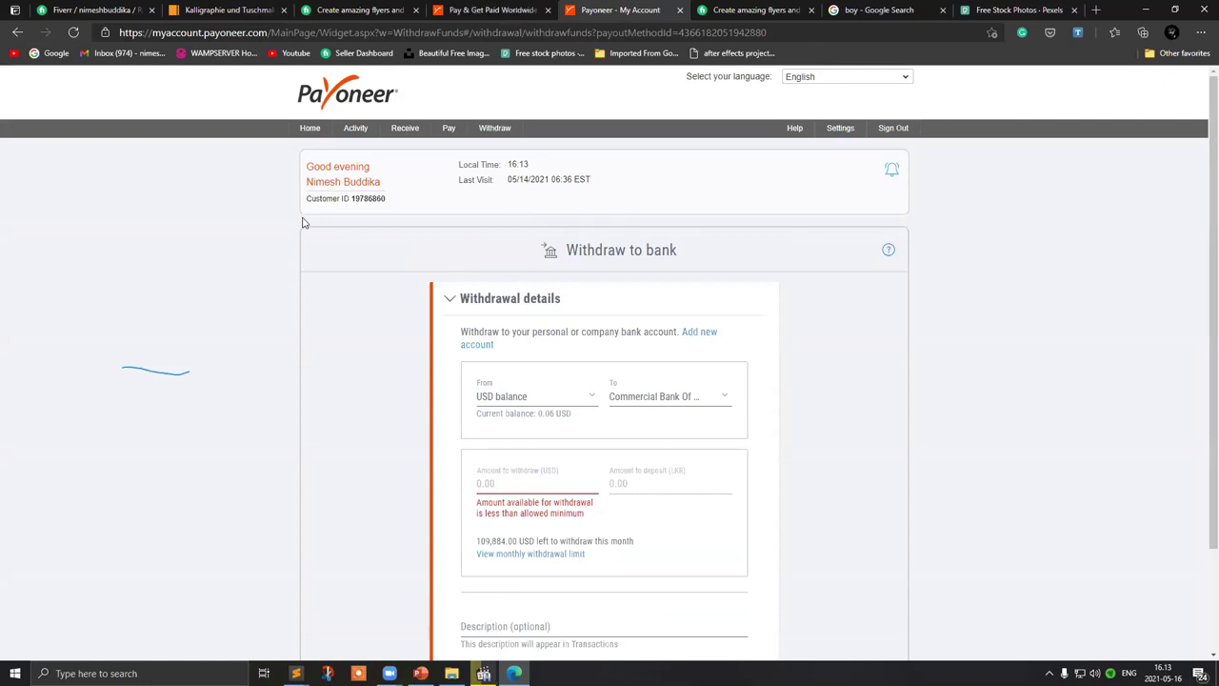
{"action": "scroll", "coordinate": [679, 284], "scroll_direction": "down", "scroll_amount": 2}
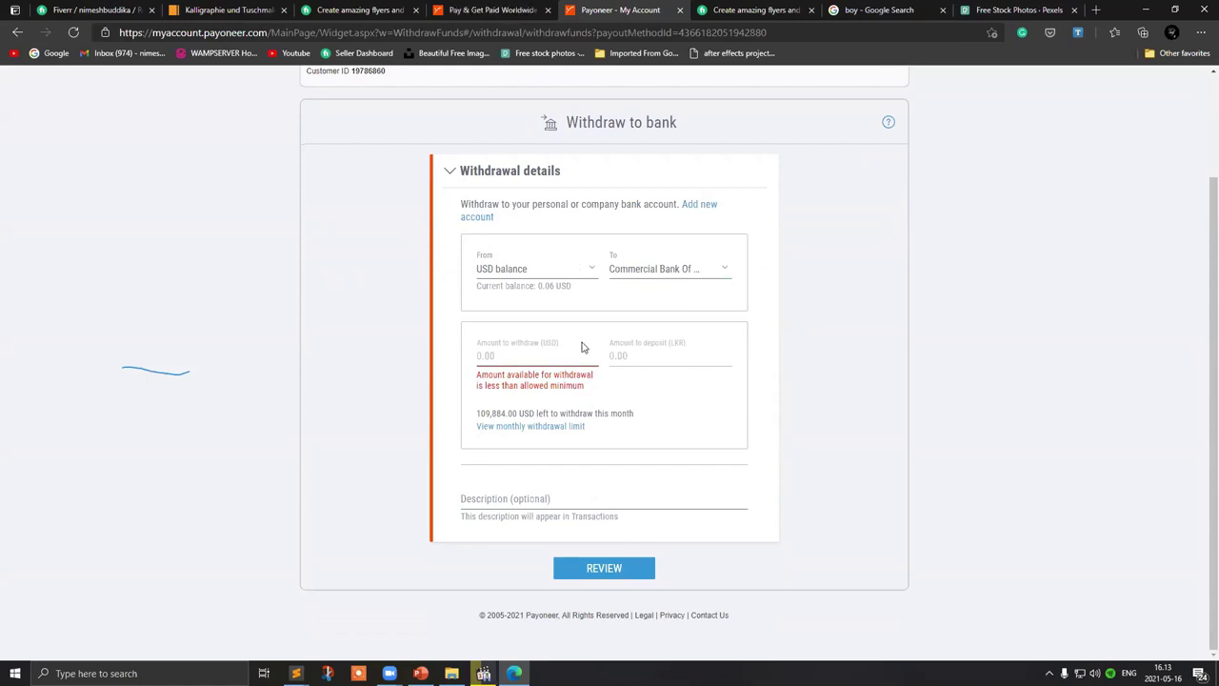
{"action": "scroll", "coordinate": [932, 276], "scroll_direction": "up", "scroll_amount": 3}
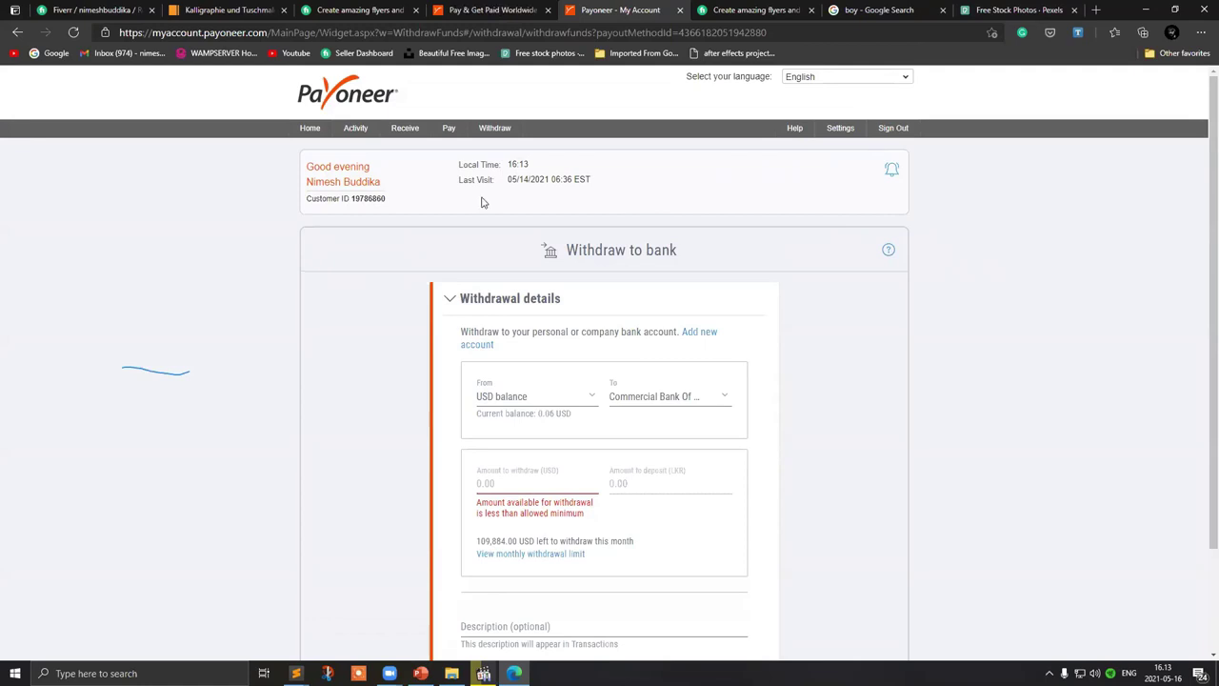
Step: Open the Payoneer Cards page from the account settings and examine the current cards and card ordering option
{"action": "mouse_move", "coordinate": [840, 130]}
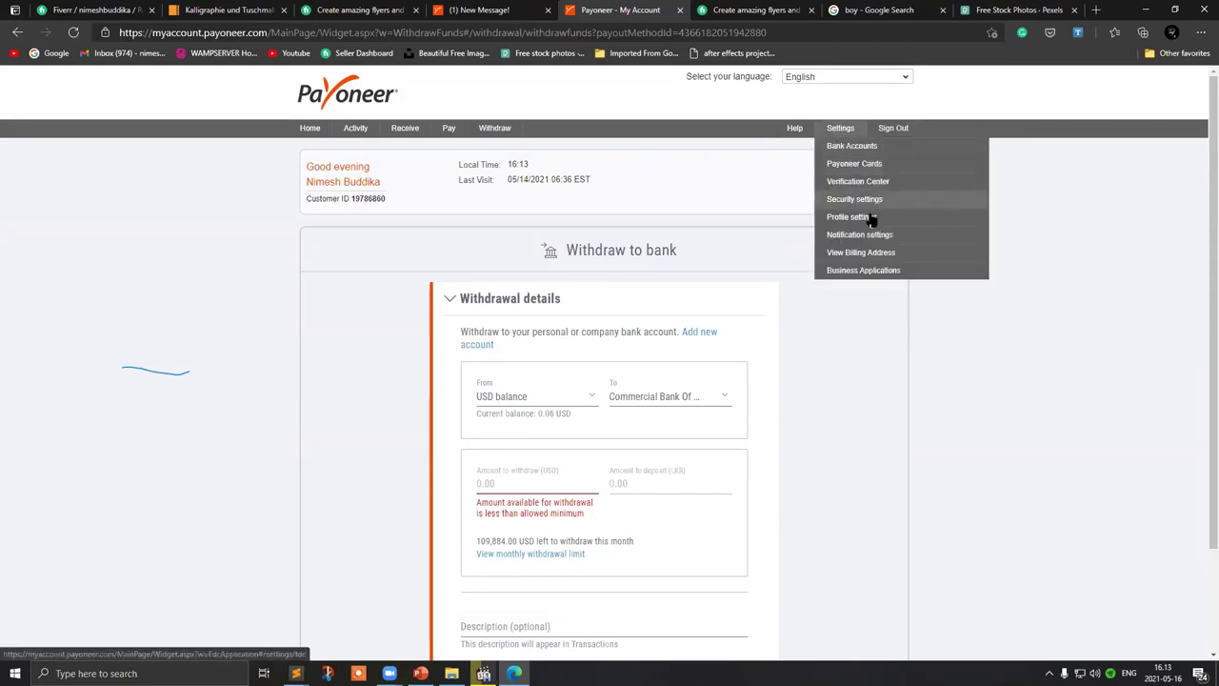
{"action": "left_click", "coordinate": [884, 170]}
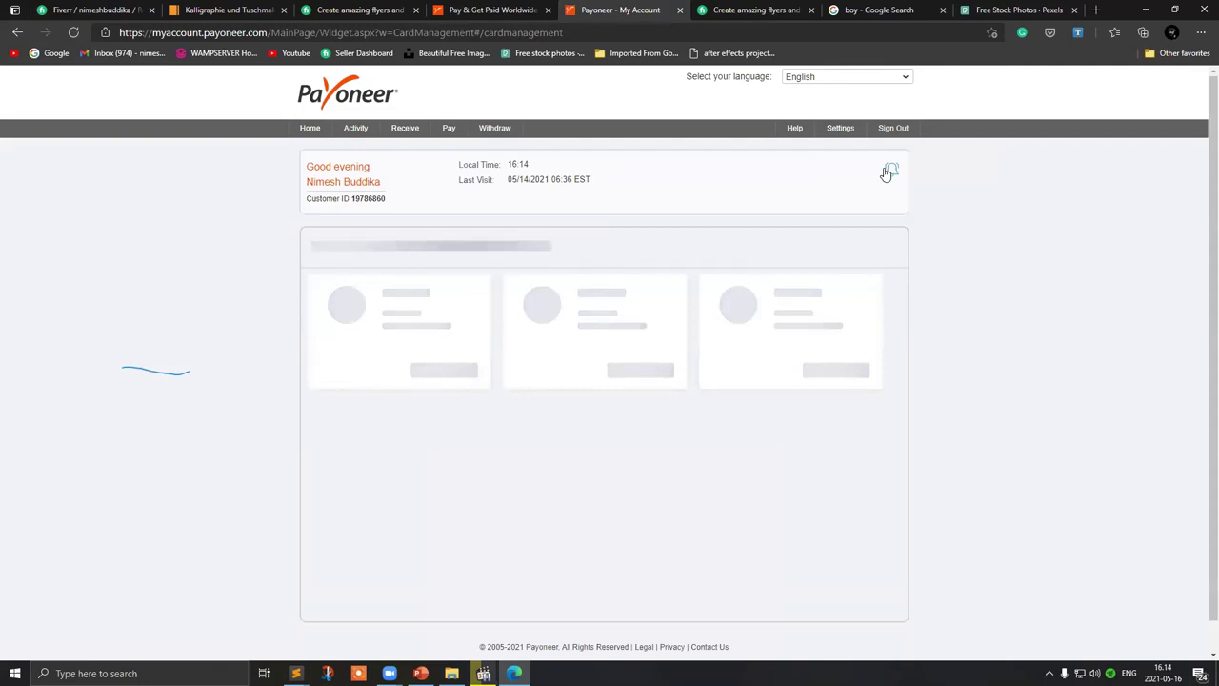
{"action": "mouse_move", "coordinate": [854, 138]}
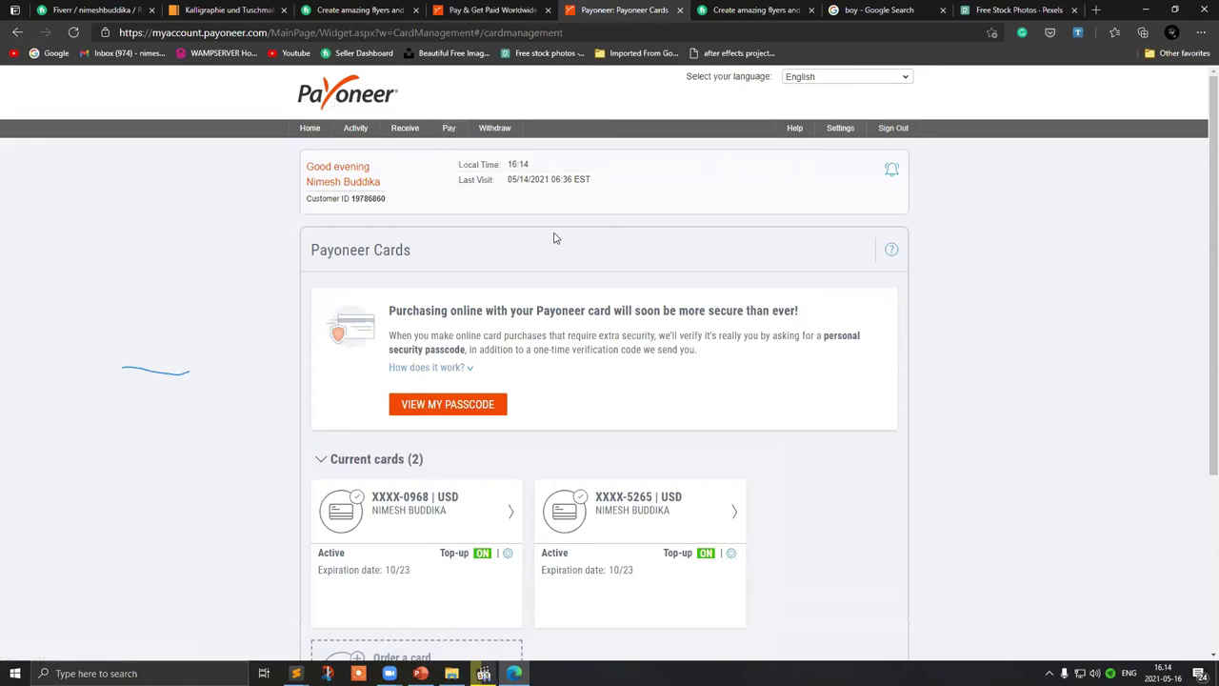
{"action": "scroll", "coordinate": [554, 239], "scroll_direction": "down", "scroll_amount": 3}
{"action": "scroll", "coordinate": [550, 245], "scroll_direction": "up", "scroll_amount": 2}
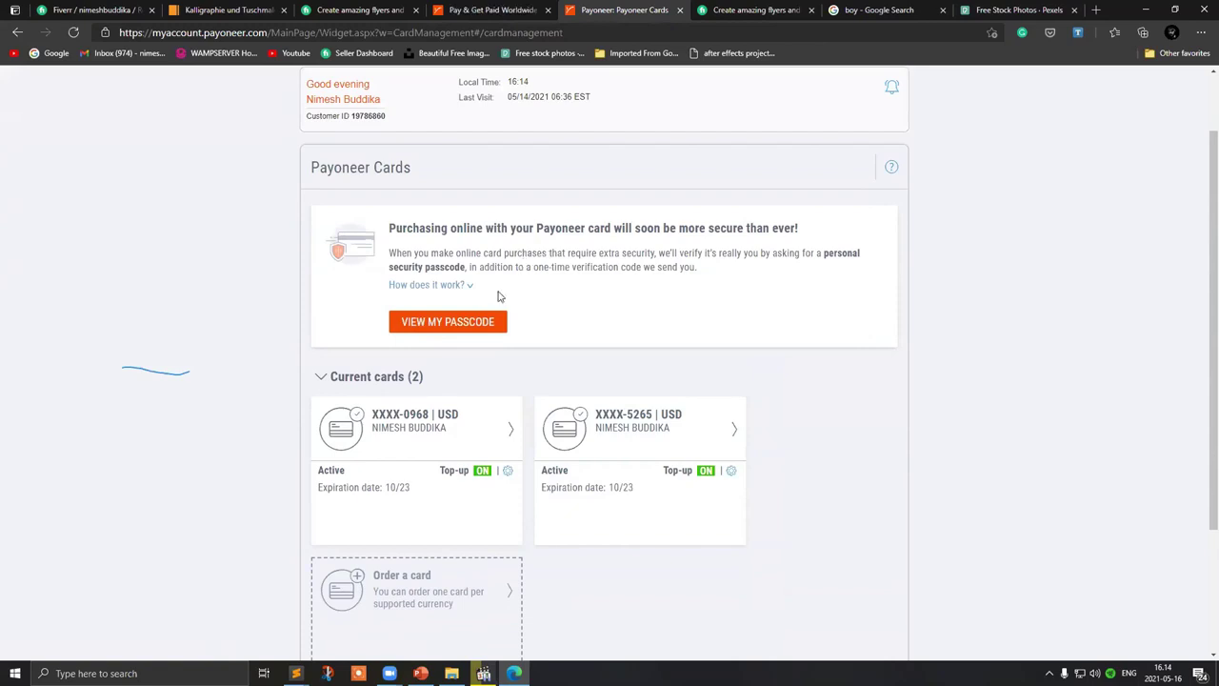
{"action": "scroll", "coordinate": [497, 296], "scroll_direction": "up", "scroll_amount": 1}
{"action": "scroll", "coordinate": [503, 314], "scroll_direction": "down", "scroll_amount": 2}
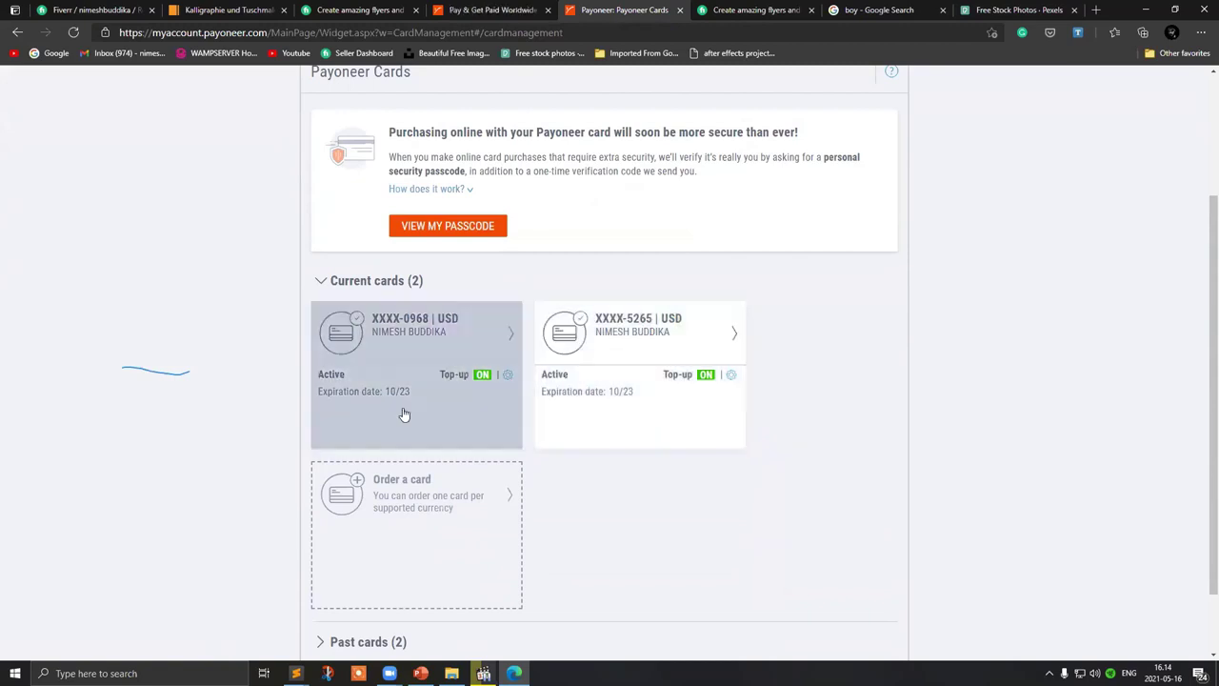
Step: Look over the current cards on the Payoneer Cards page and return to the account's home dashboard
{"action": "scroll", "coordinate": [569, 337], "scroll_direction": "up", "scroll_amount": 2}
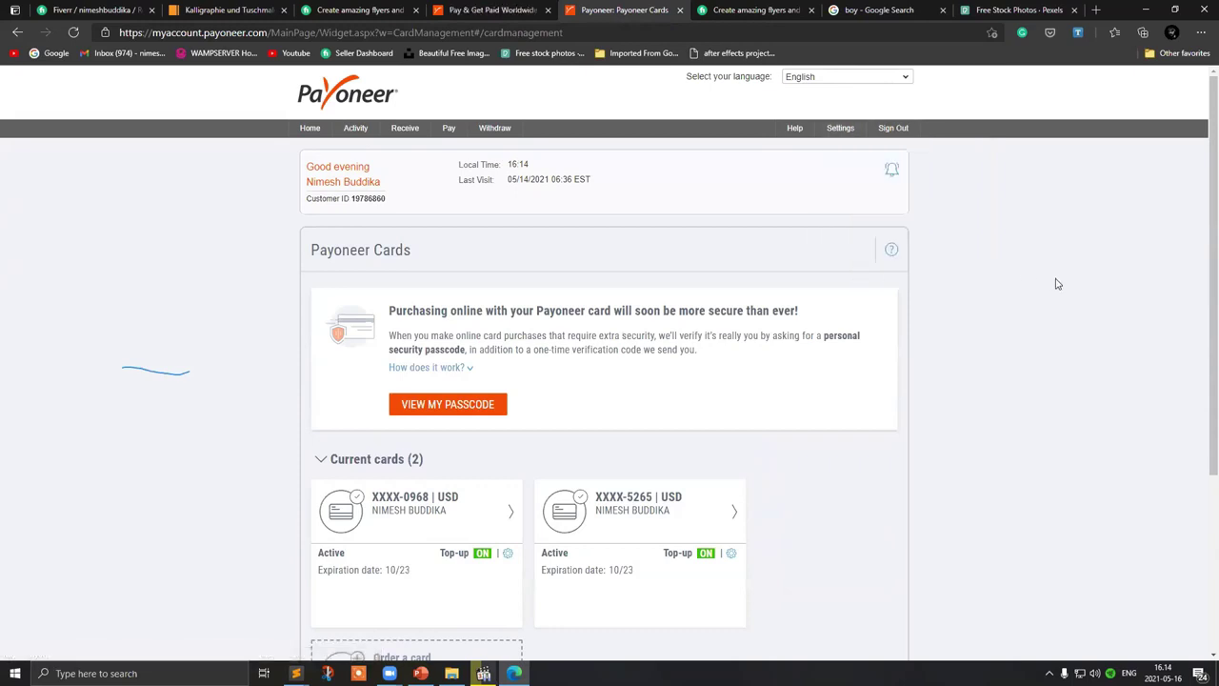
{"action": "scroll", "coordinate": [724, 314], "scroll_direction": "down", "scroll_amount": 3}
{"action": "scroll", "coordinate": [486, 358], "scroll_direction": "up", "scroll_amount": 1}
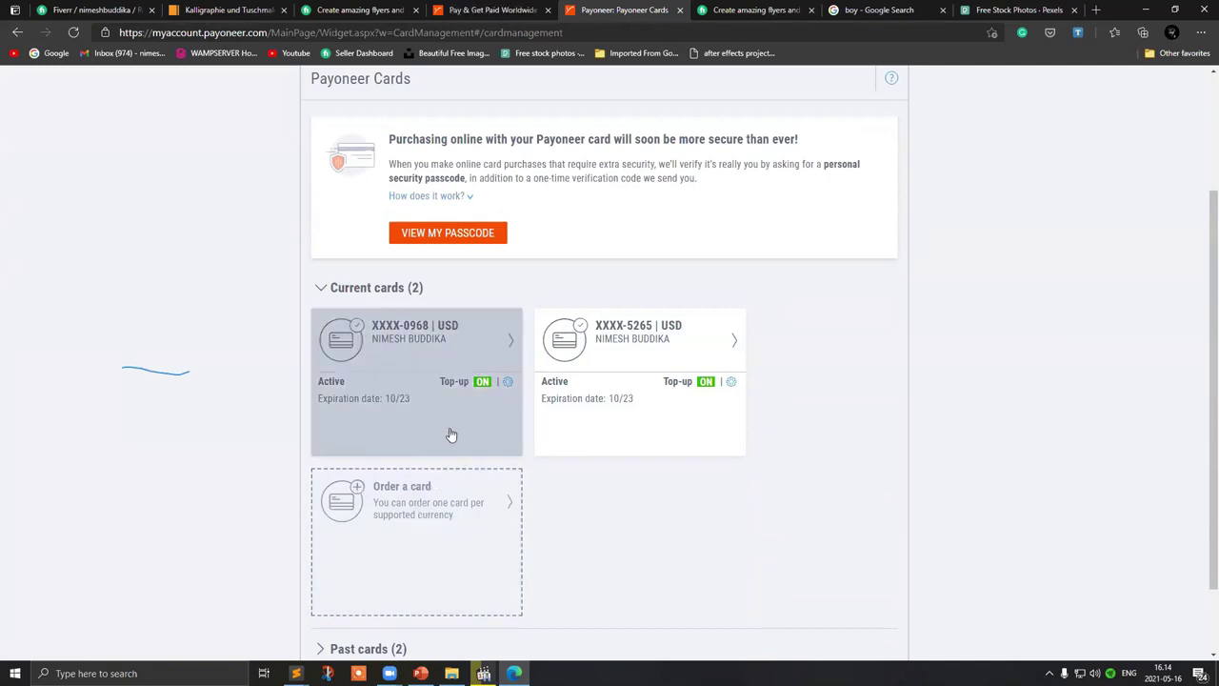
{"action": "scroll", "coordinate": [639, 380], "scroll_direction": "down", "scroll_amount": 1}
{"action": "scroll", "coordinate": [635, 383], "scroll_direction": "up", "scroll_amount": 2}
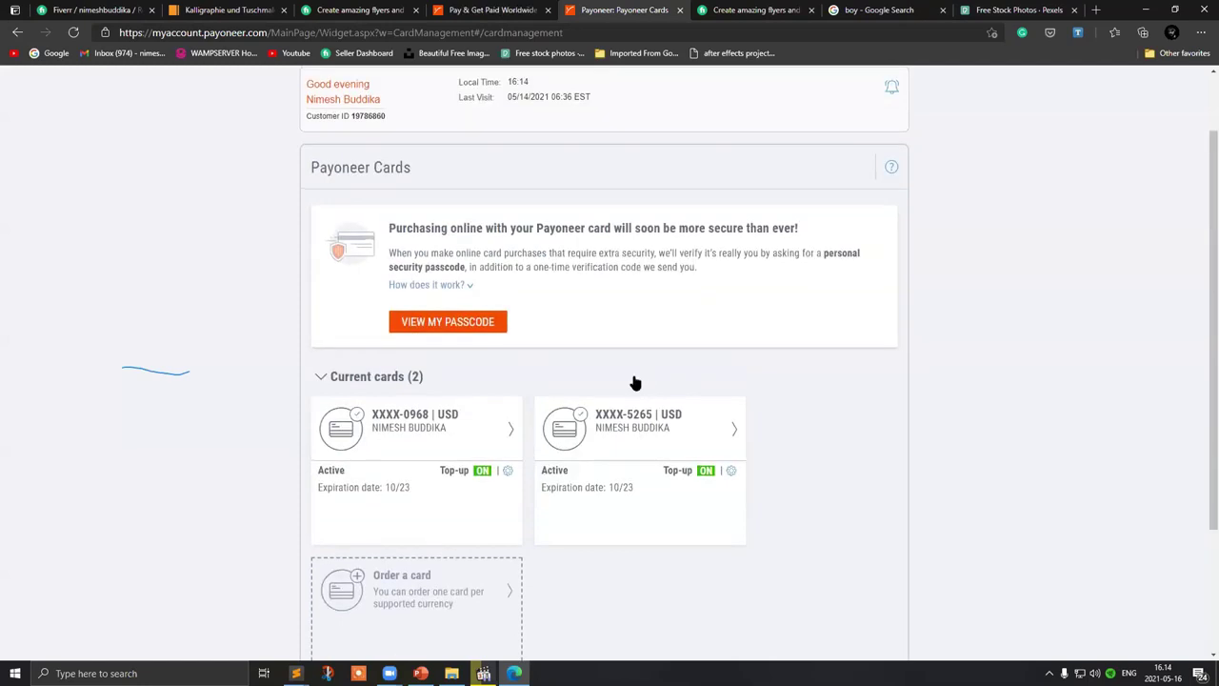
{"action": "scroll", "coordinate": [635, 383], "scroll_direction": "up", "scroll_amount": 1}
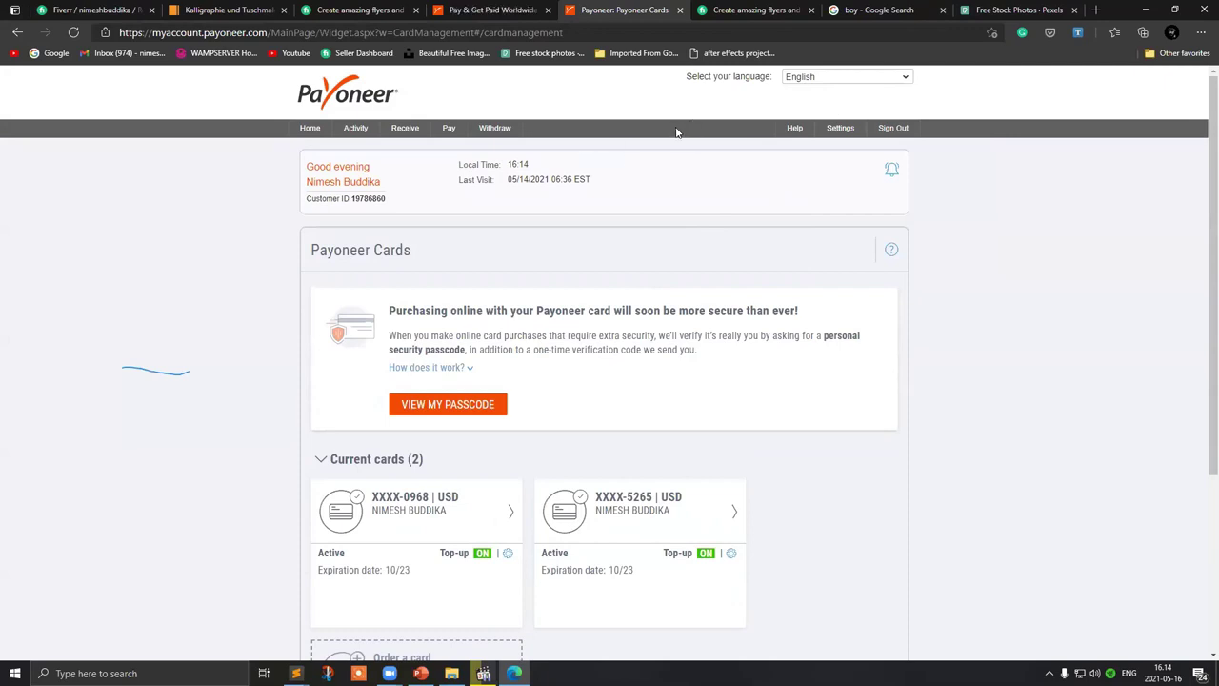
{"action": "left_click", "coordinate": [312, 130]}
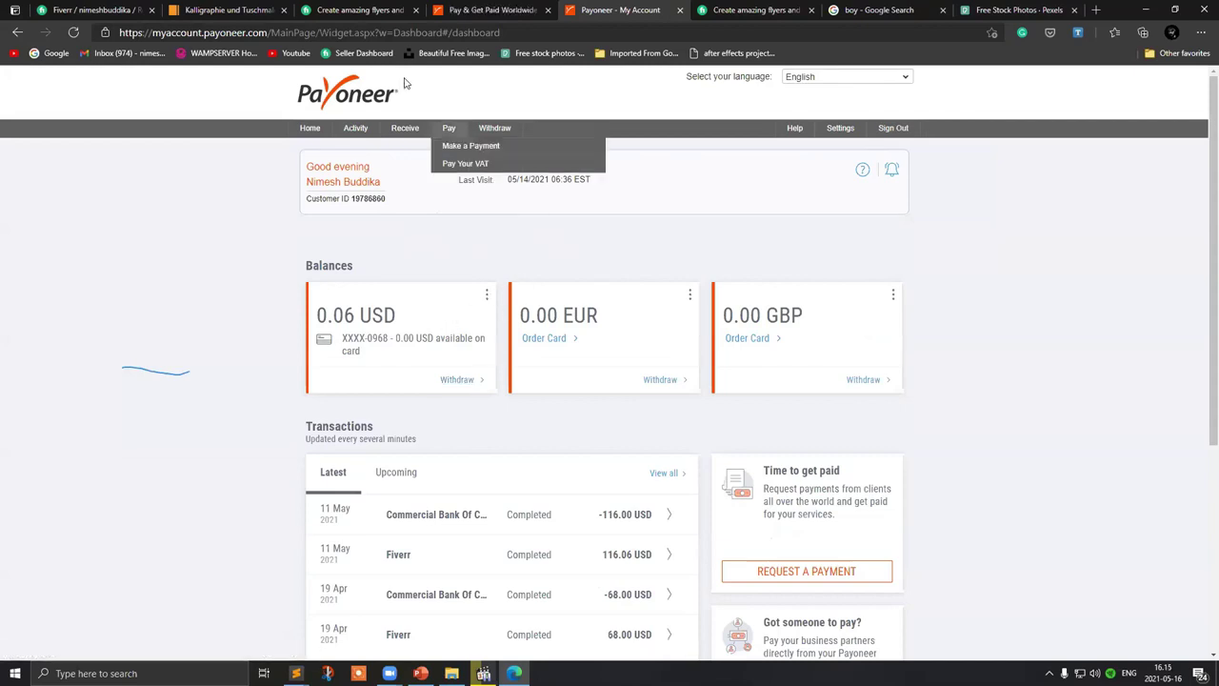
Step: Switch to Fiverr, look over the seller dashboard, and open the list of active gigs
{"action": "left_click", "coordinate": [353, 10]}
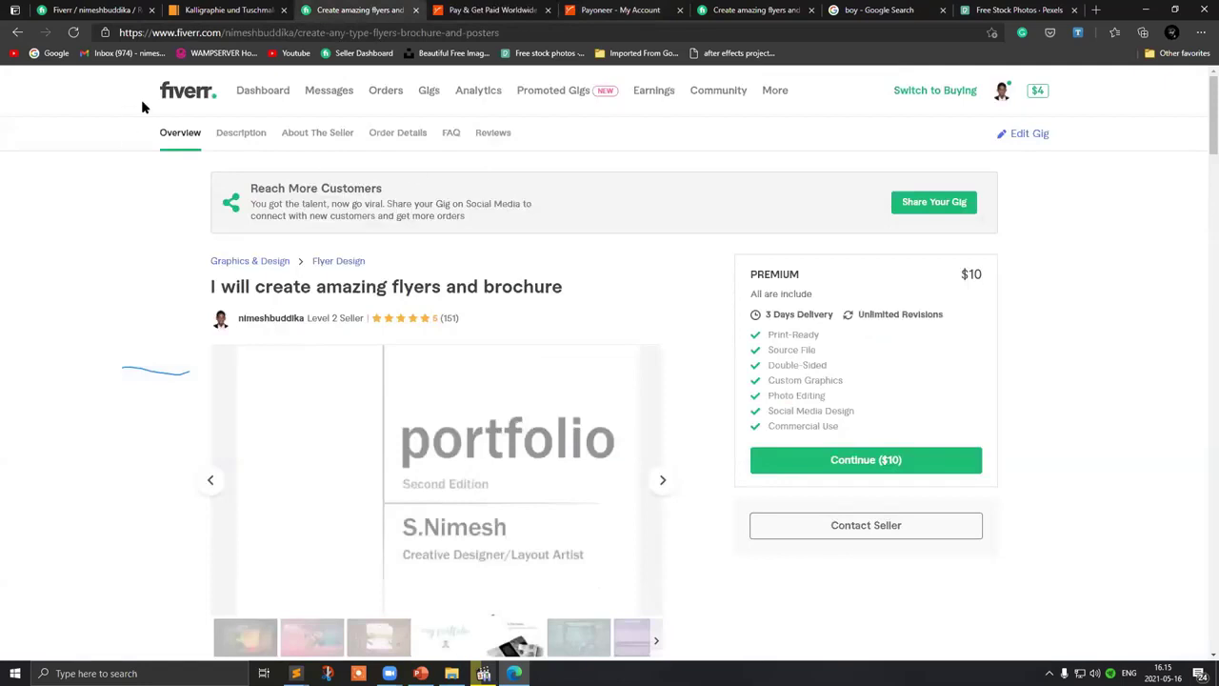
{"action": "left_click", "coordinate": [268, 94]}
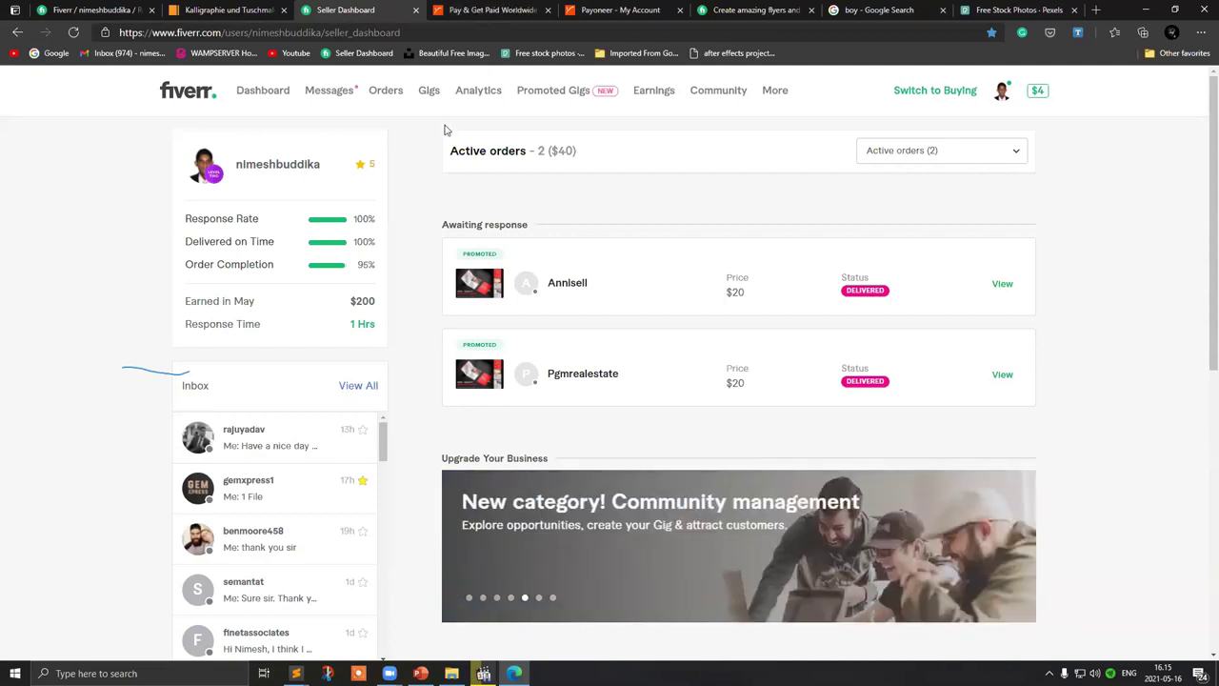
{"action": "scroll", "coordinate": [475, 200], "scroll_direction": "down", "scroll_amount": 1}
{"action": "scroll", "coordinate": [475, 200], "scroll_direction": "up", "scroll_amount": 1}
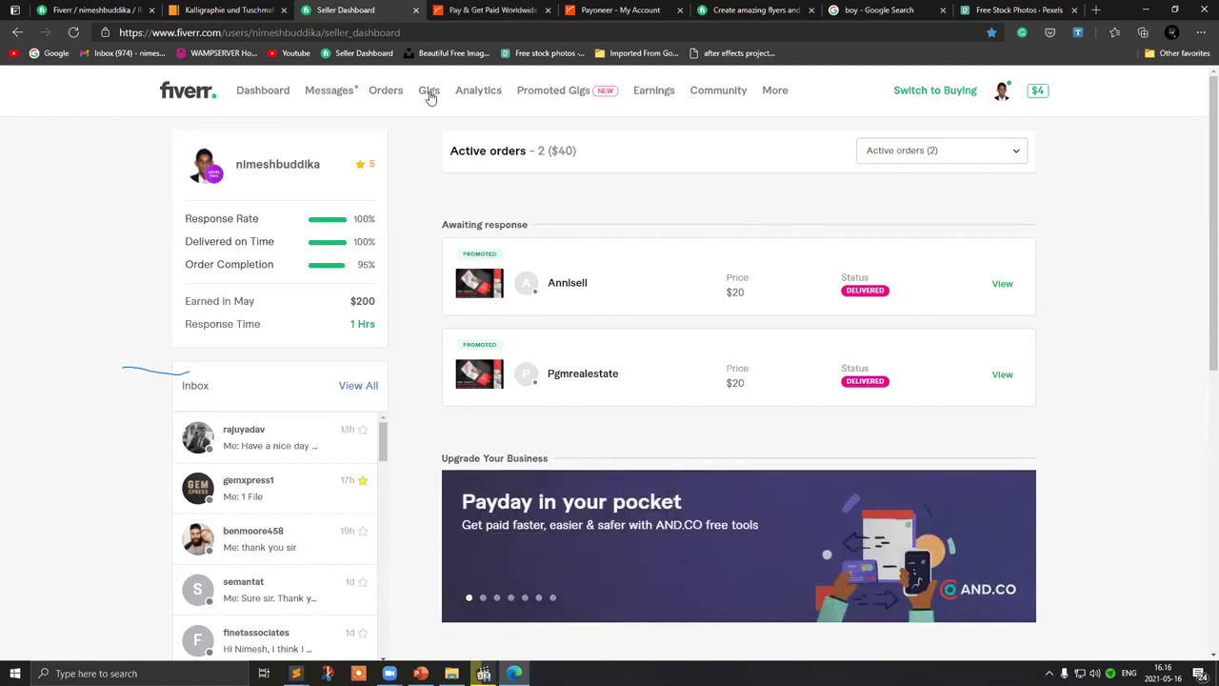
{"action": "left_click", "coordinate": [429, 96]}
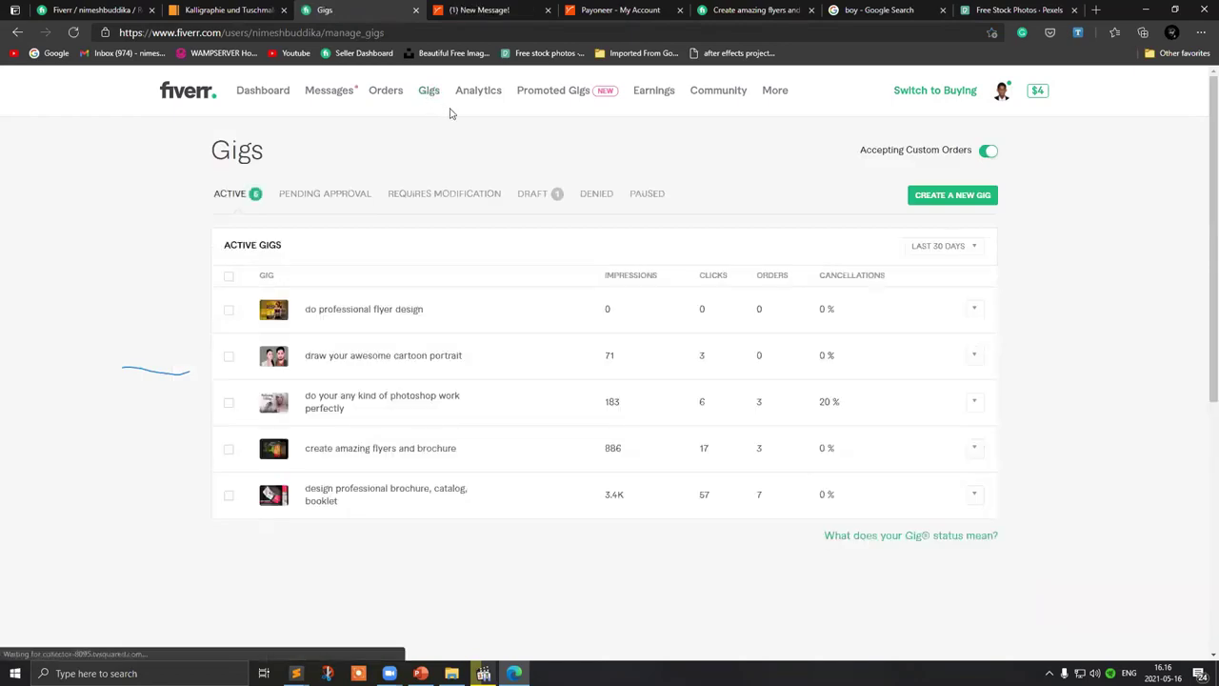
Step: Return to the Fiverr seller dashboard and examine the earnings for May and the active orders
{"action": "left_click", "coordinate": [266, 96]}
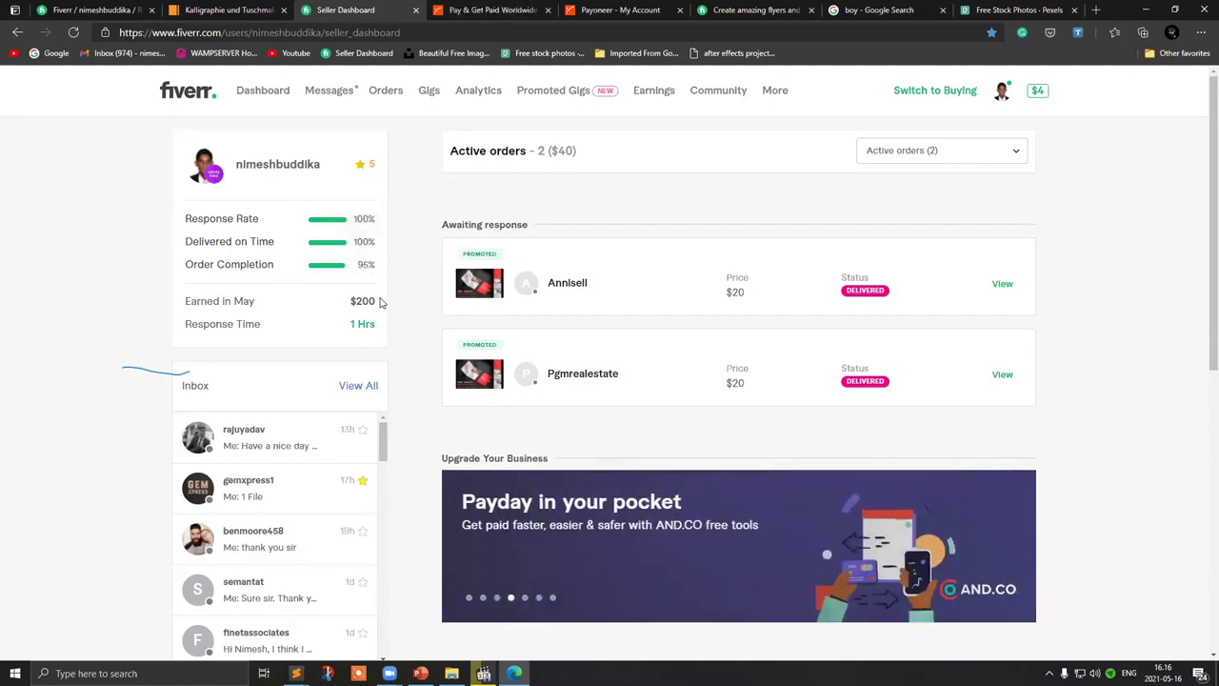
{"action": "mouse_move", "coordinate": [283, 302]}
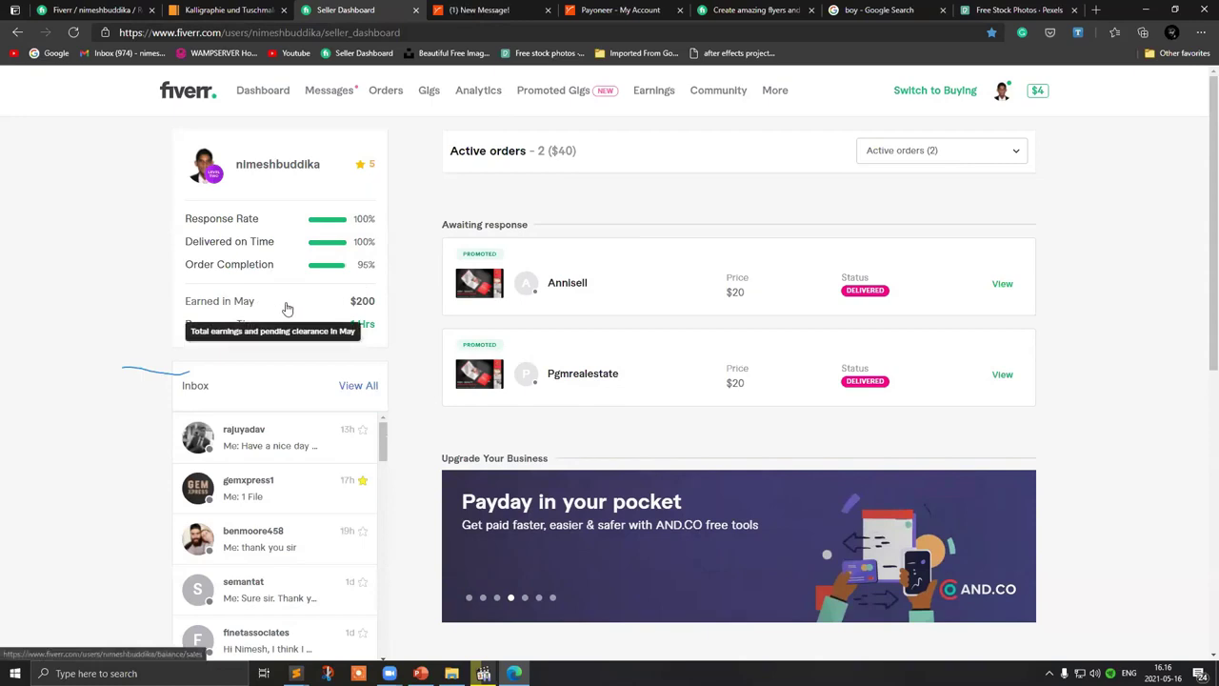
{"action": "mouse_move", "coordinate": [365, 305]}
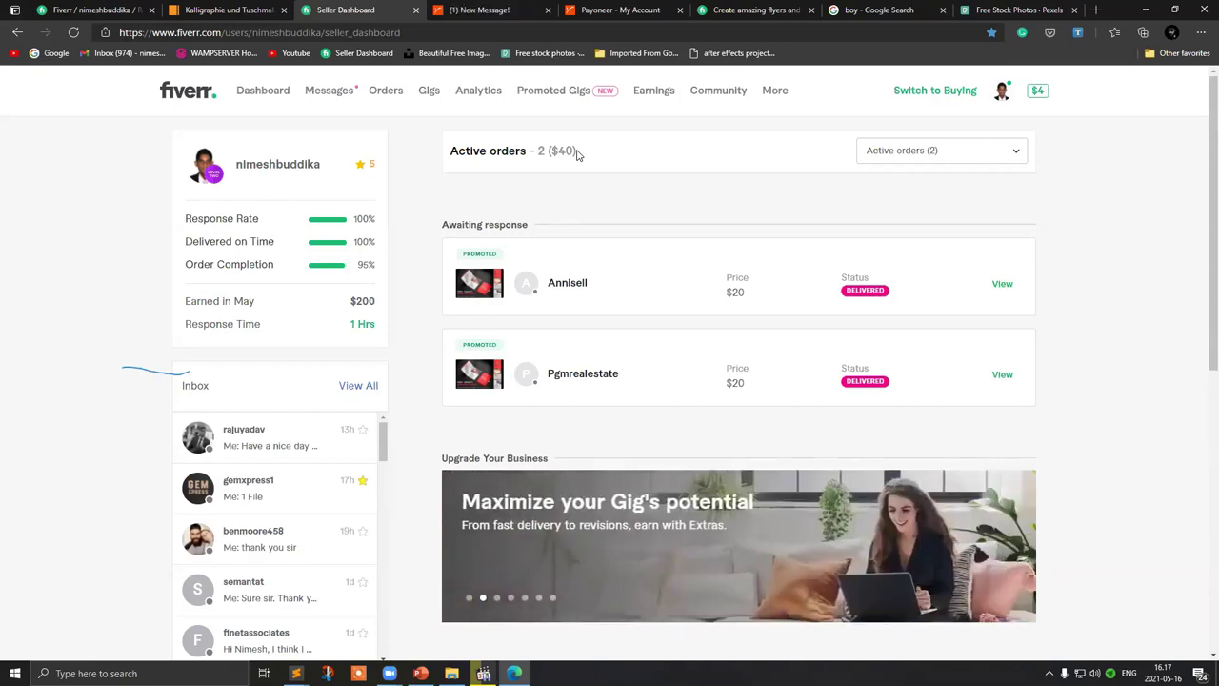
{"action": "left_click_drag", "start_coordinate": [576, 153], "coordinate": [551, 164]}
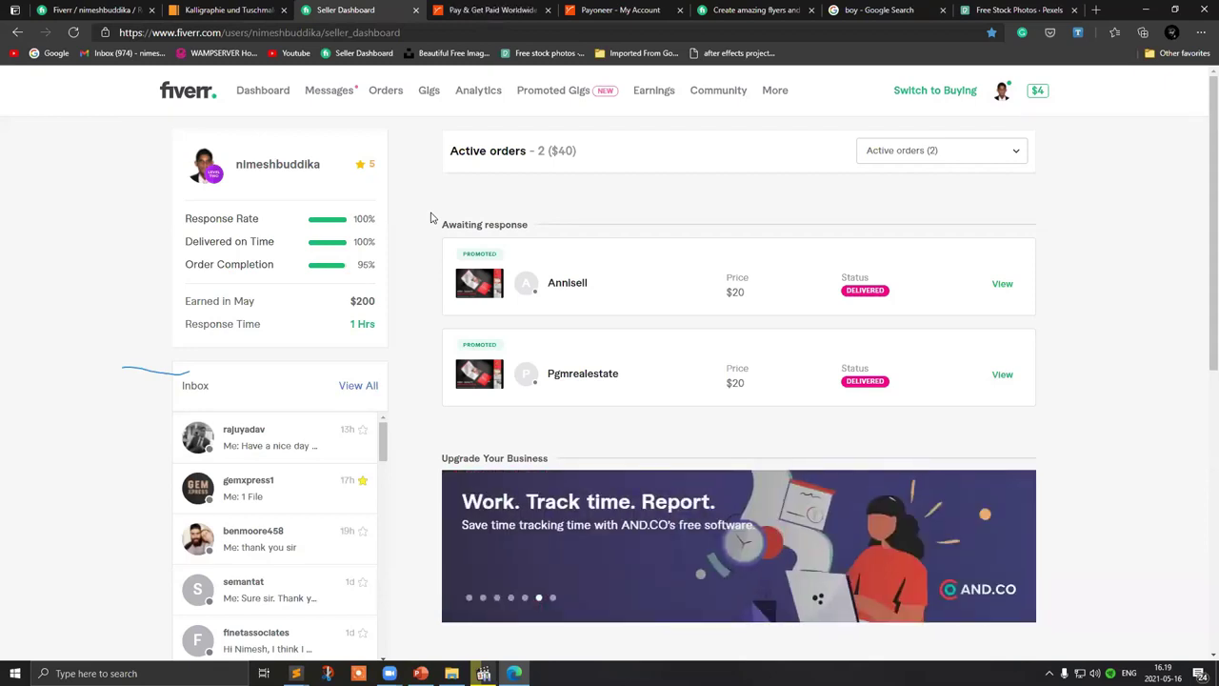
{"action": "scroll", "coordinate": [422, 338], "scroll_direction": "down", "scroll_amount": 2}
{"action": "scroll", "coordinate": [422, 338], "scroll_direction": "up", "scroll_amount": 2}
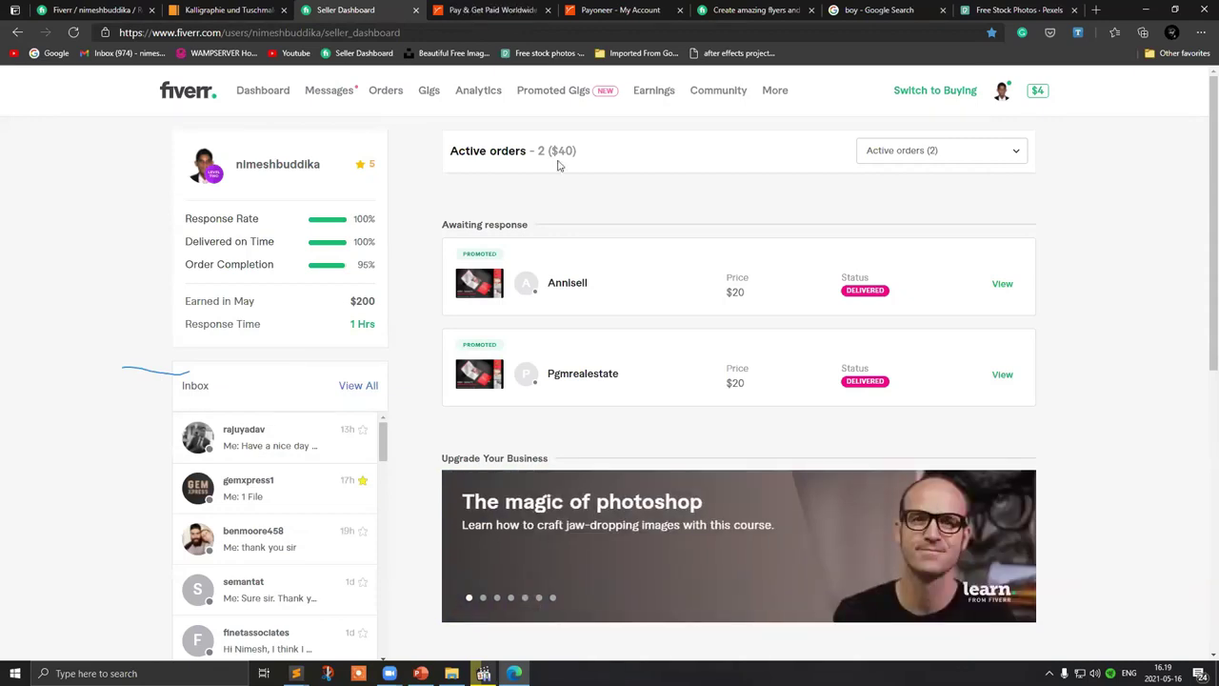
Step: Open the Buyer Requests page and look through the active requests, their offer counts, durations and budgets
{"action": "mouse_move", "coordinate": [775, 95]}
{"action": "left_click", "coordinate": [780, 126]}
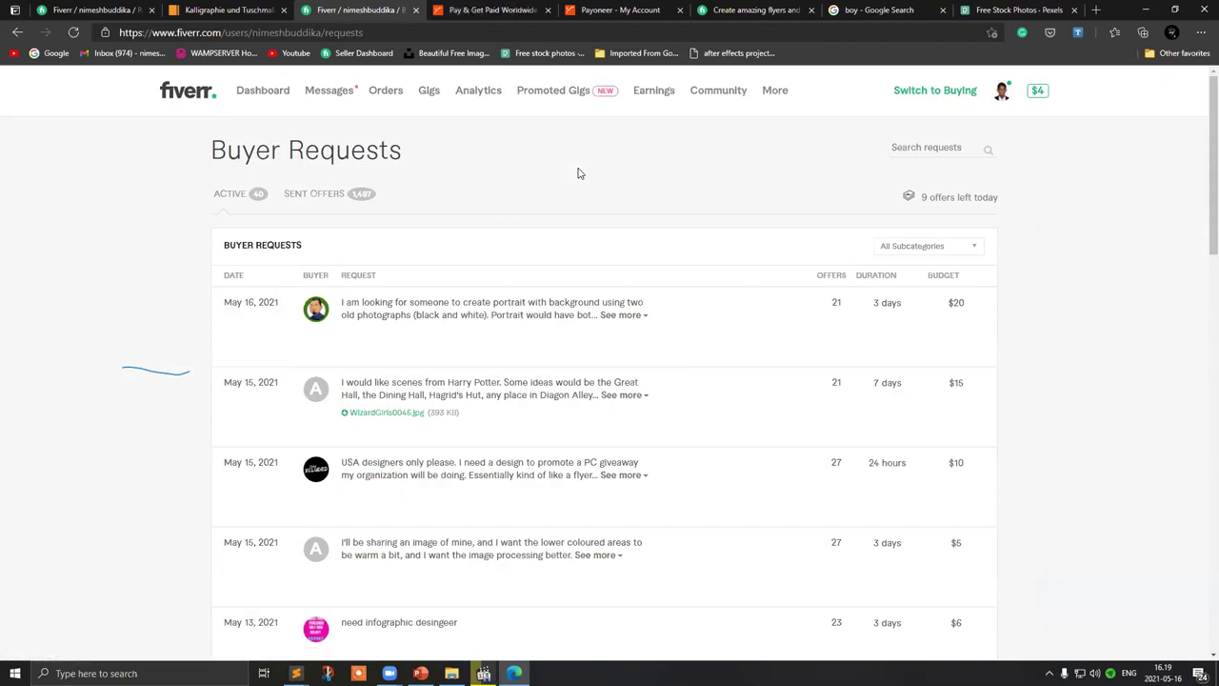
{"action": "scroll", "coordinate": [573, 214], "scroll_direction": "down", "scroll_amount": 2}
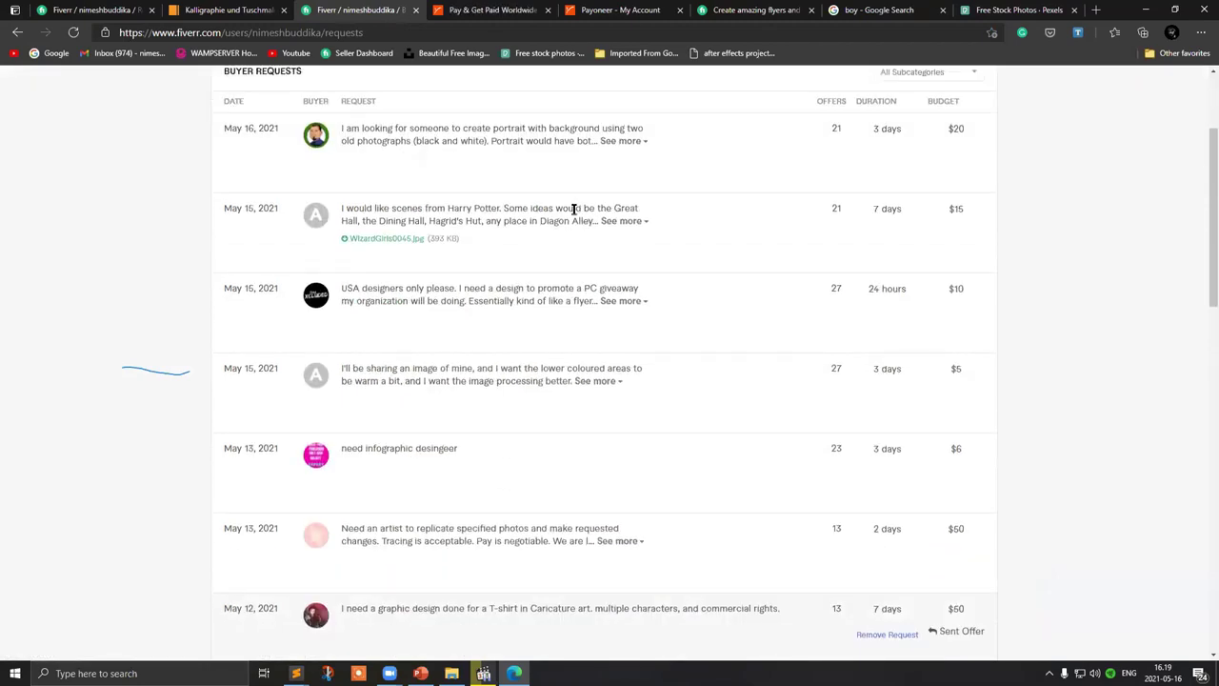
{"action": "scroll", "coordinate": [572, 213], "scroll_direction": "up", "scroll_amount": 1}
{"action": "scroll", "coordinate": [573, 213], "scroll_direction": "down", "scroll_amount": 9}
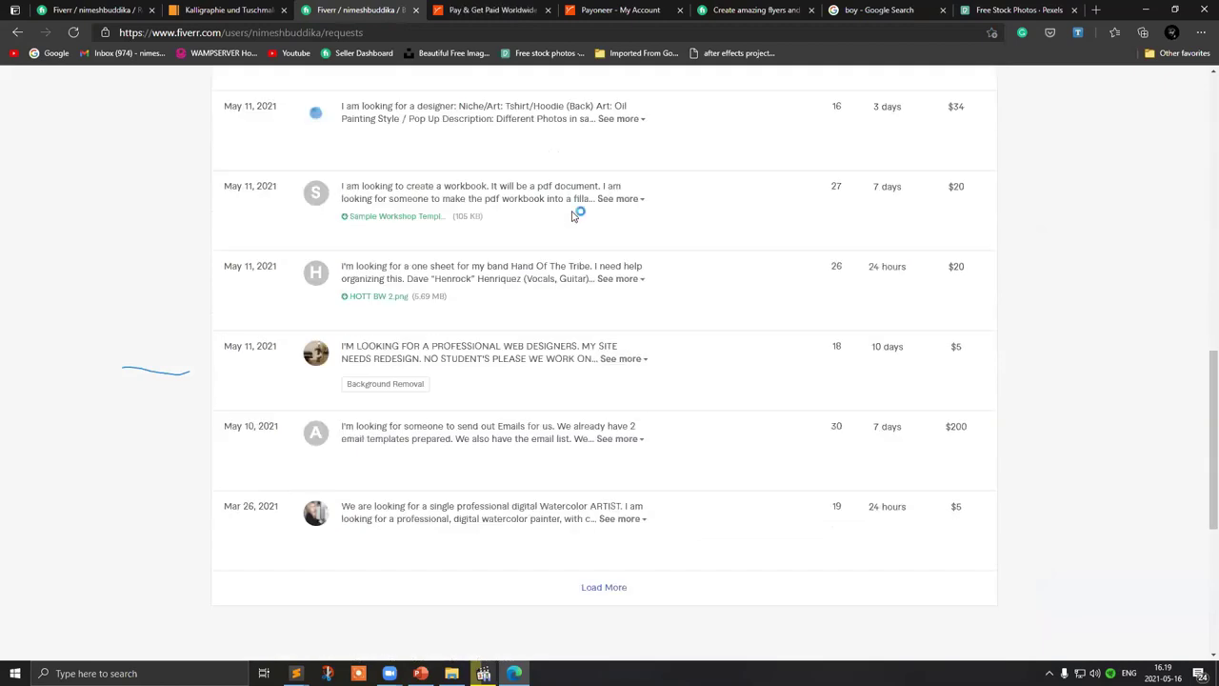
{"action": "scroll", "coordinate": [573, 216], "scroll_direction": "up", "scroll_amount": 10}
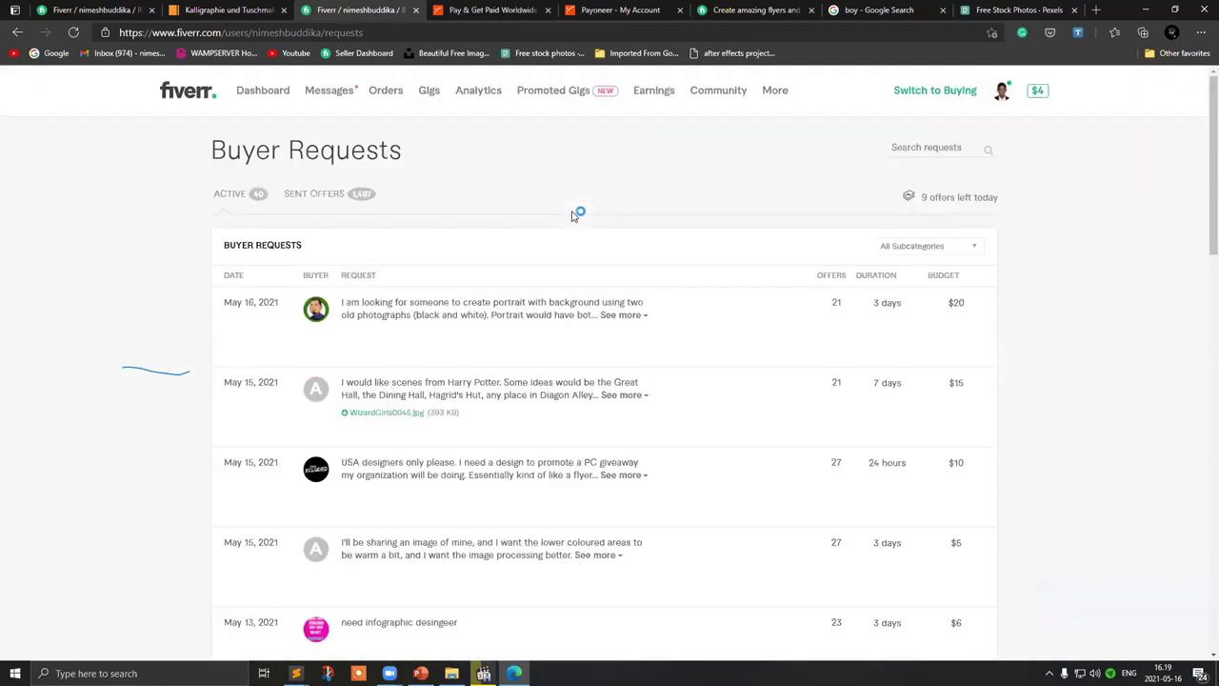
{"action": "scroll", "coordinate": [576, 213], "scroll_direction": "down", "scroll_amount": 1}
{"action": "scroll", "coordinate": [576, 215], "scroll_direction": "up", "scroll_amount": 1}
{"action": "mouse_move", "coordinate": [597, 303]}
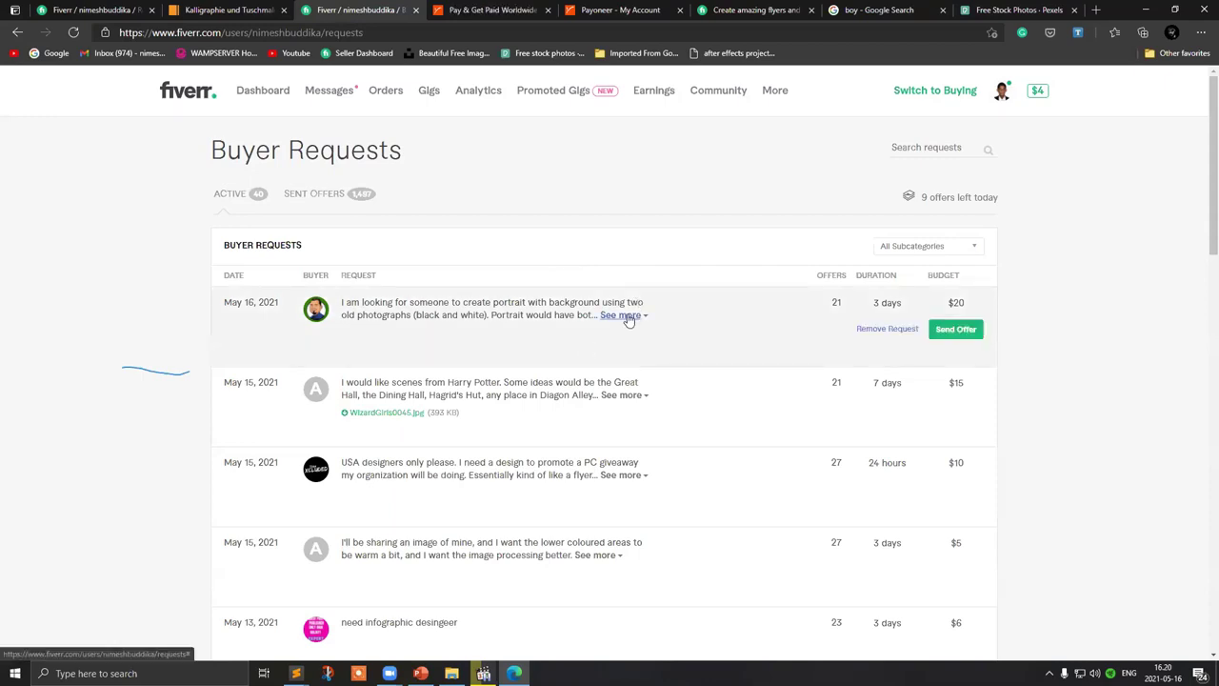
{"action": "mouse_move", "coordinate": [672, 371]}
{"action": "mouse_move", "coordinate": [760, 308]}
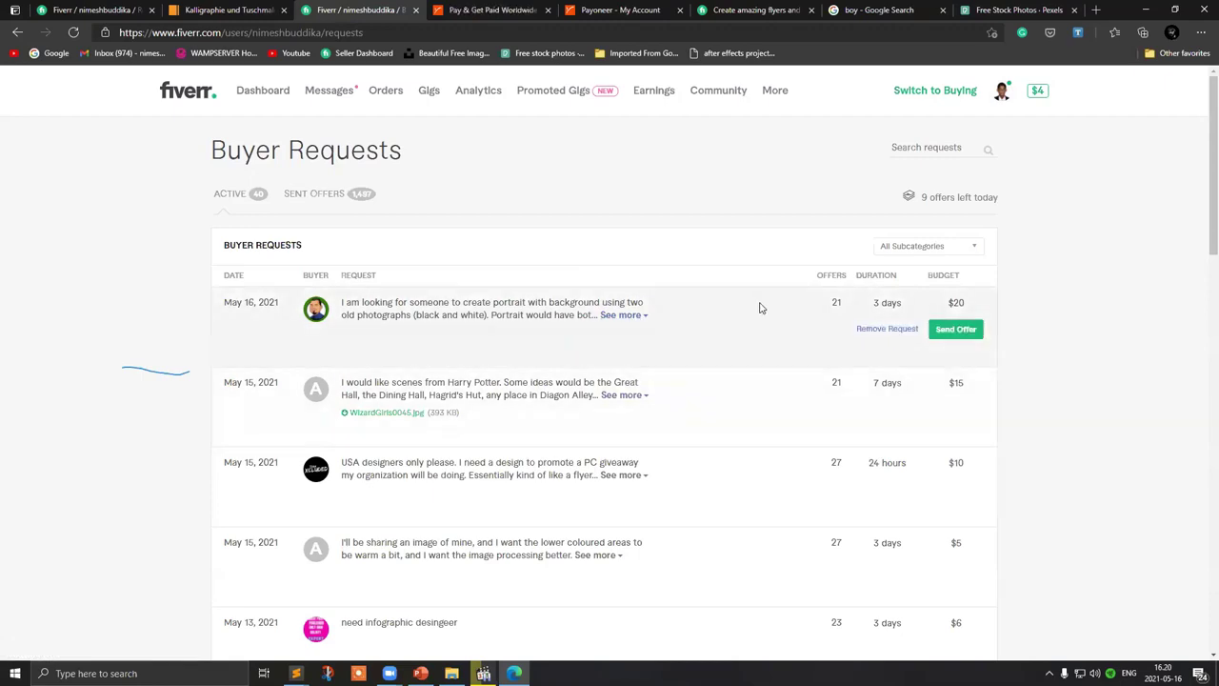